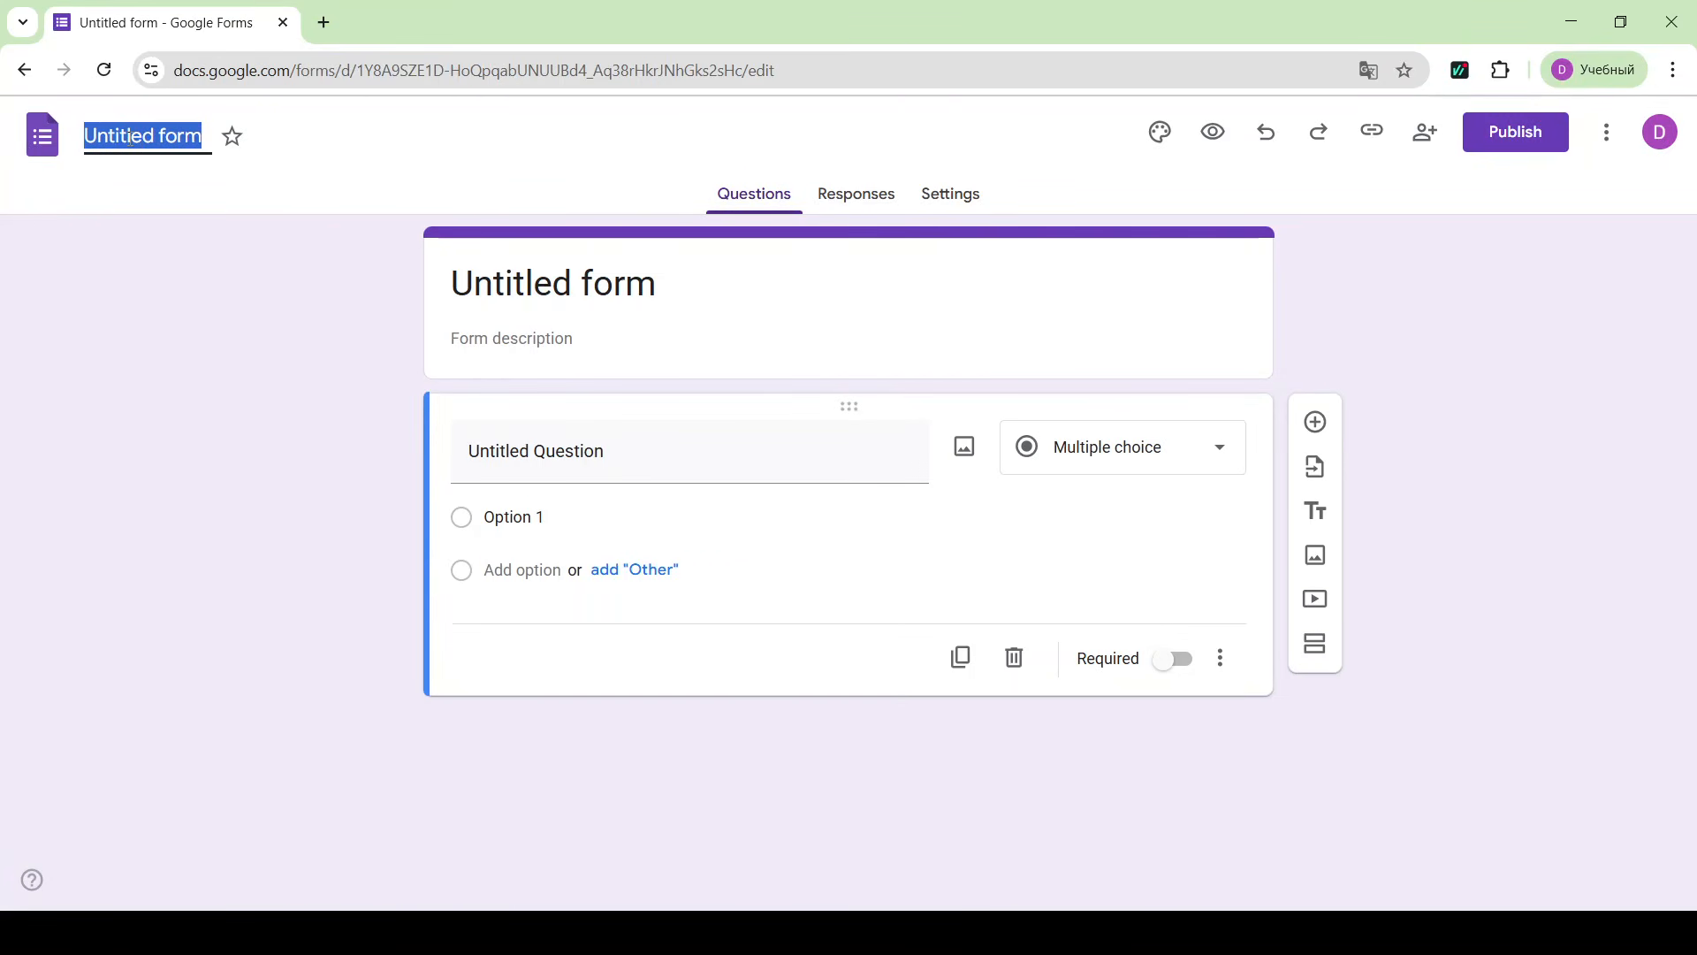
- Name the form "Demo Form" and make its first question "Do you prefer" with options Travel Survey and Travel Quiz
key(Return)
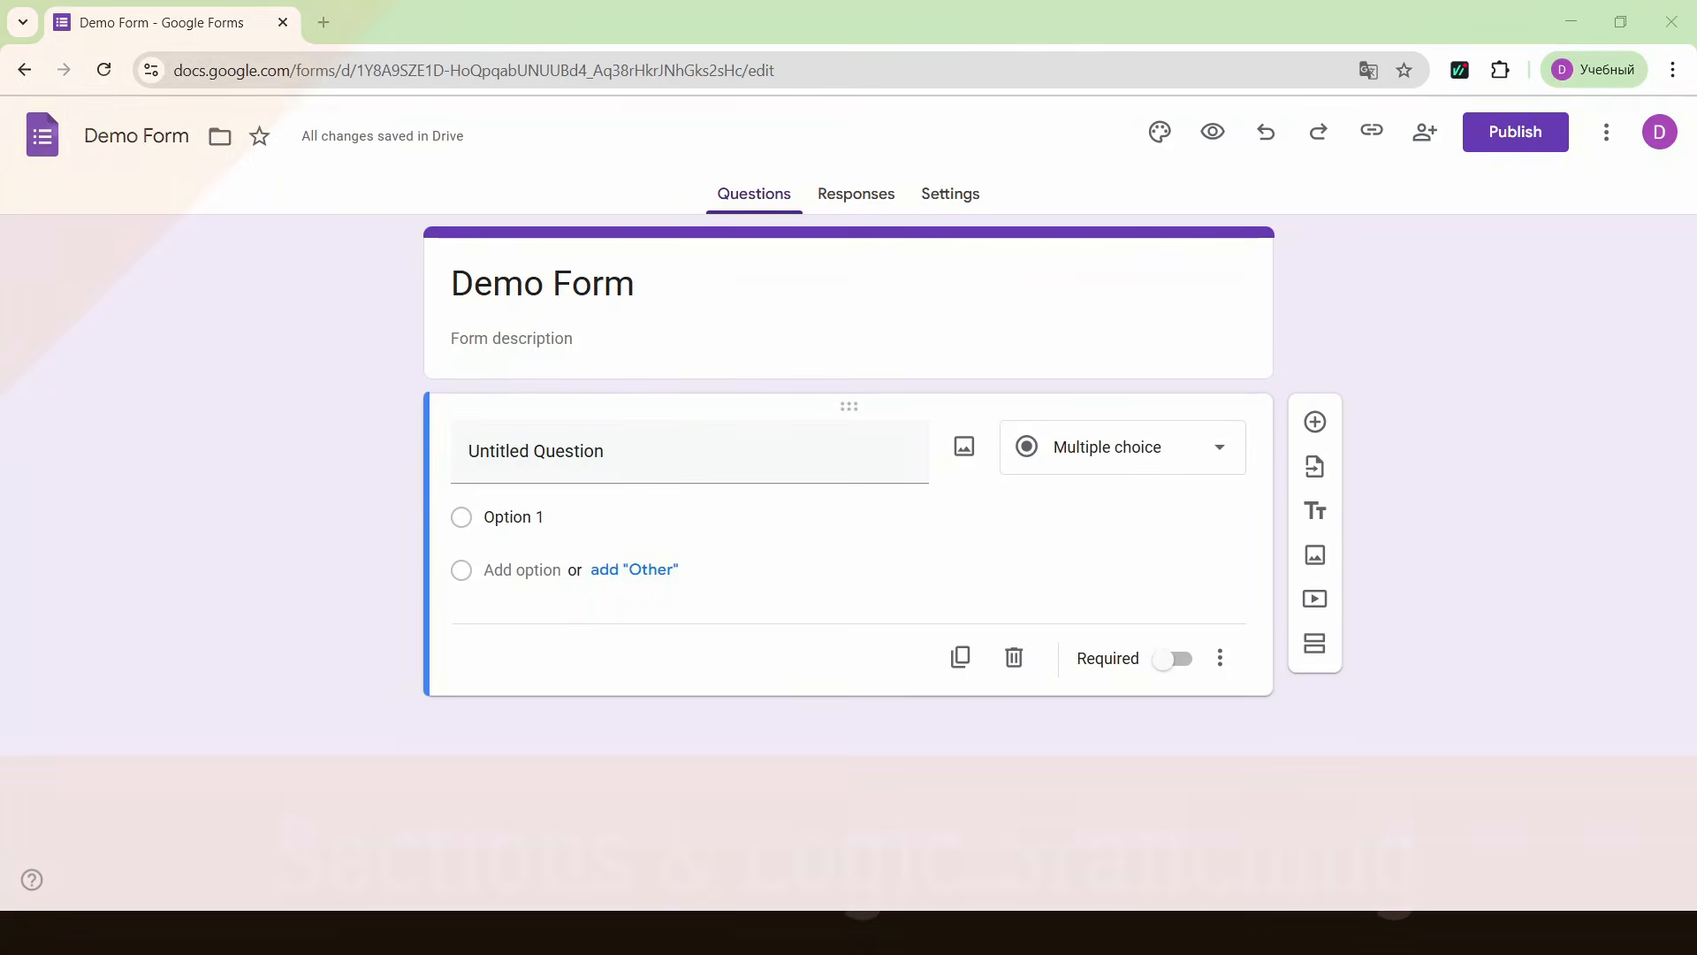
click(636, 458)
text(Do you prefer)
click(503, 571)
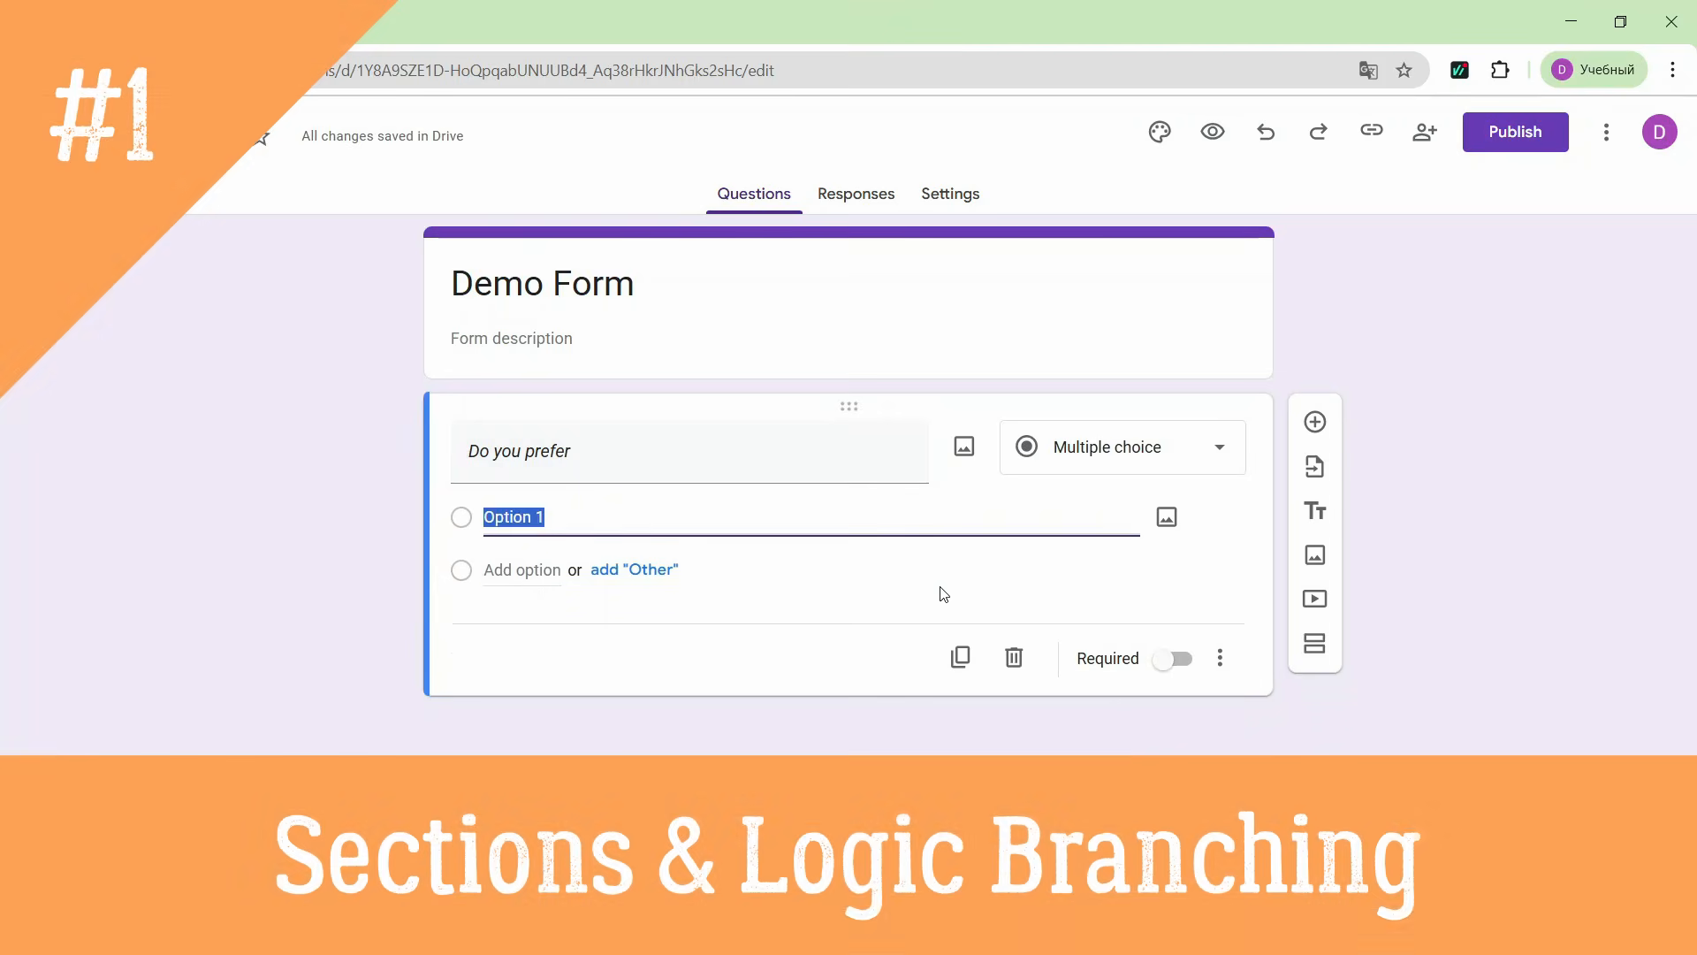
text(Travel Survey)
click(509, 569)
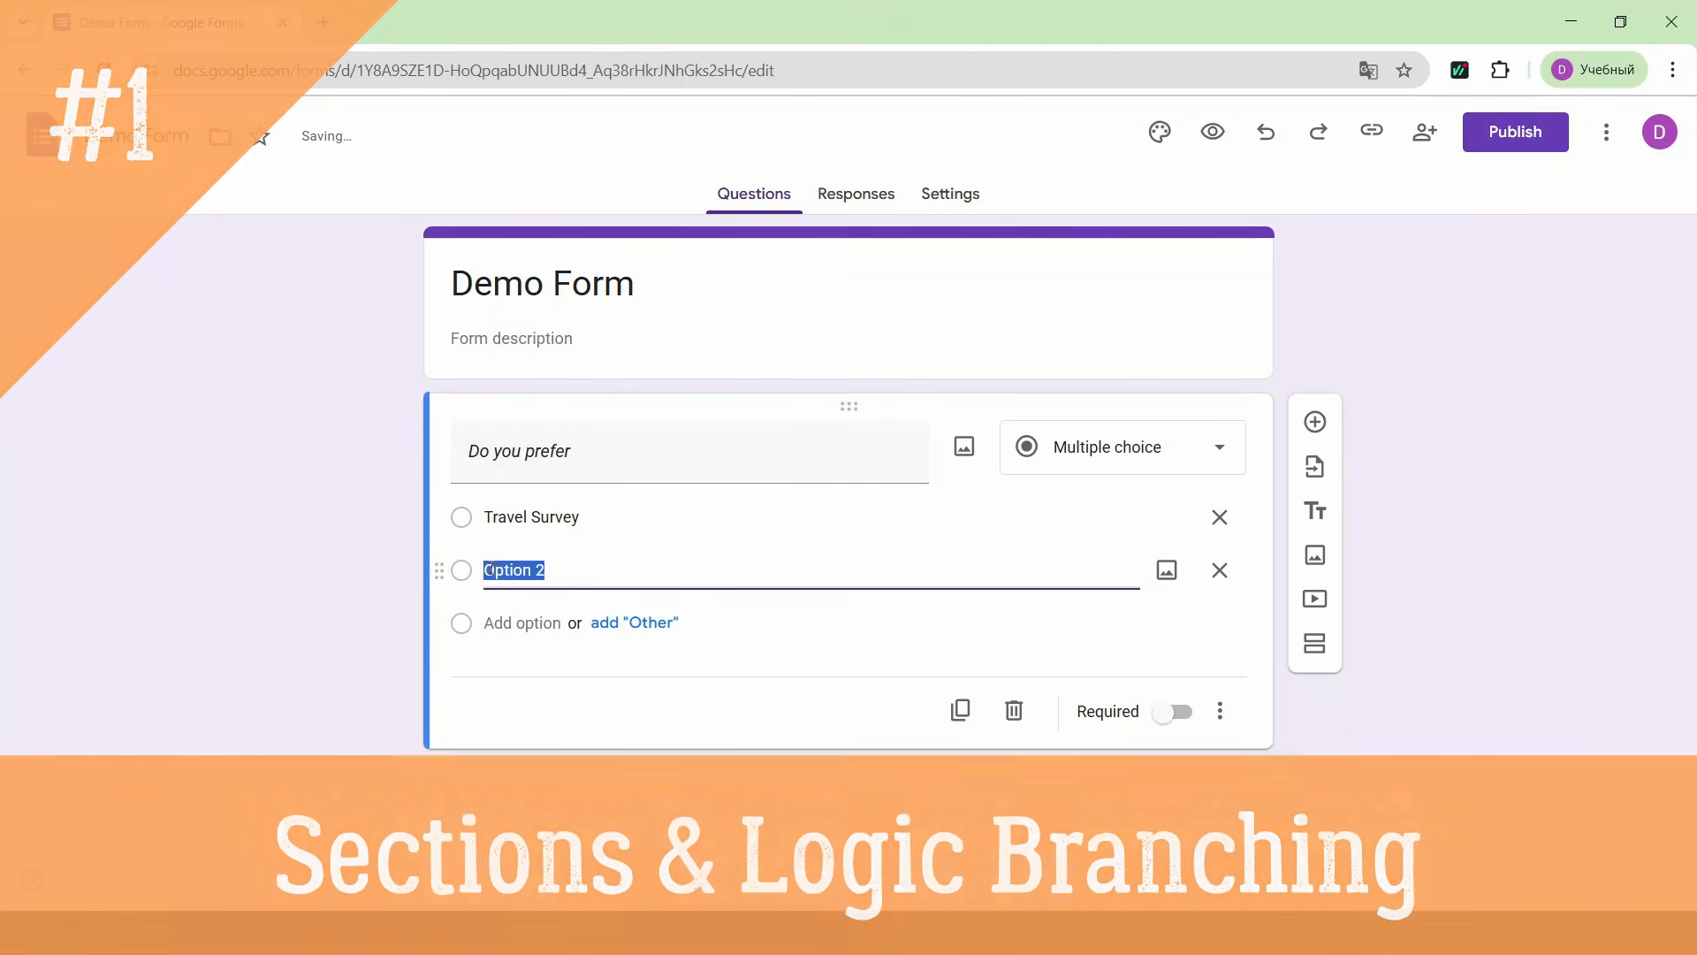
text(Travel Quiz)
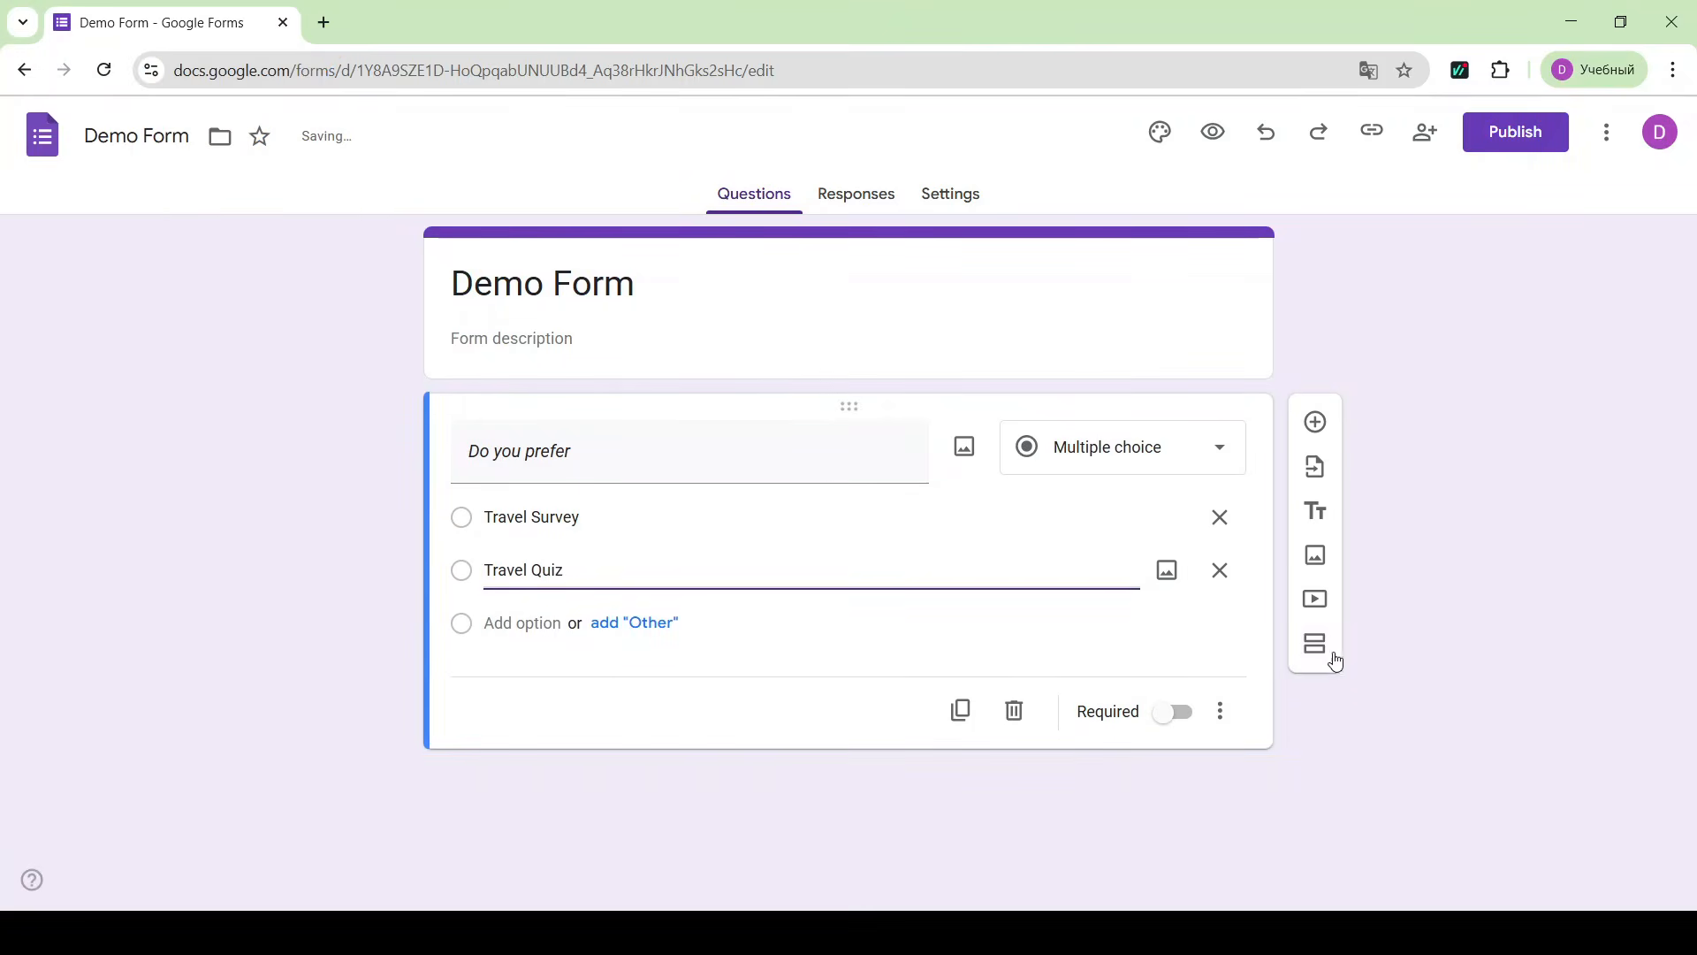
- Add two sections after the first one and title them Travel Survey and Travel Quiz
click(1315, 645)
click(1297, 586)
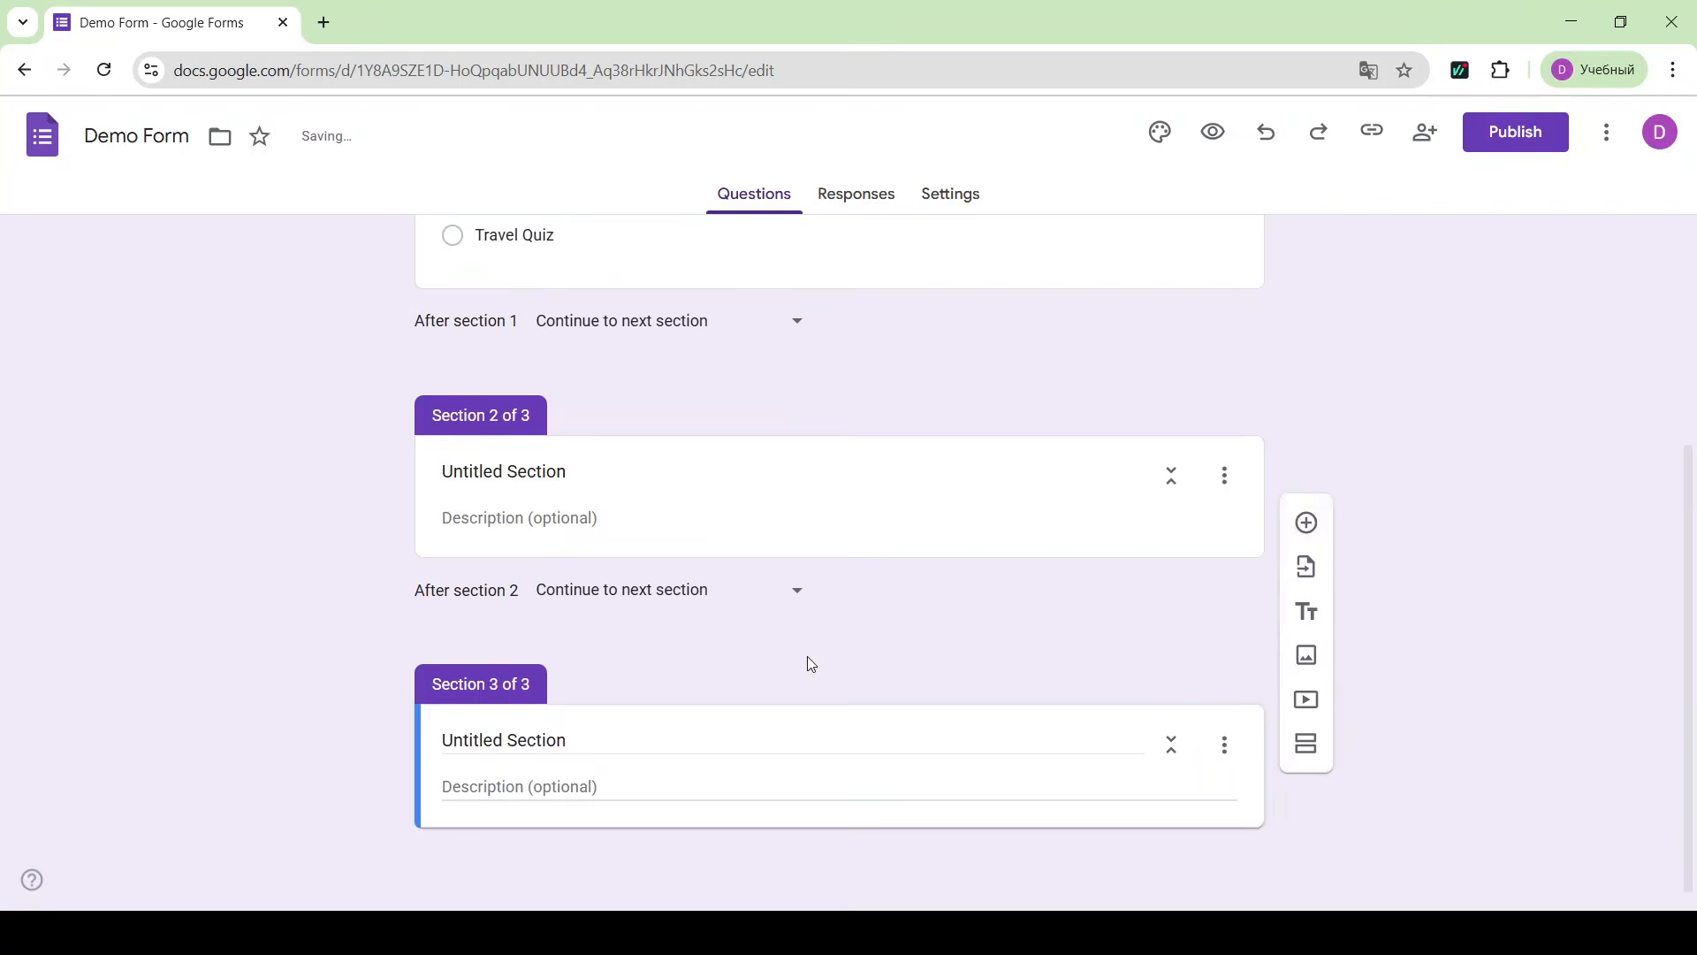
click(550, 459)
drag(501, 446, 382, 455)
text(Travel Survey)
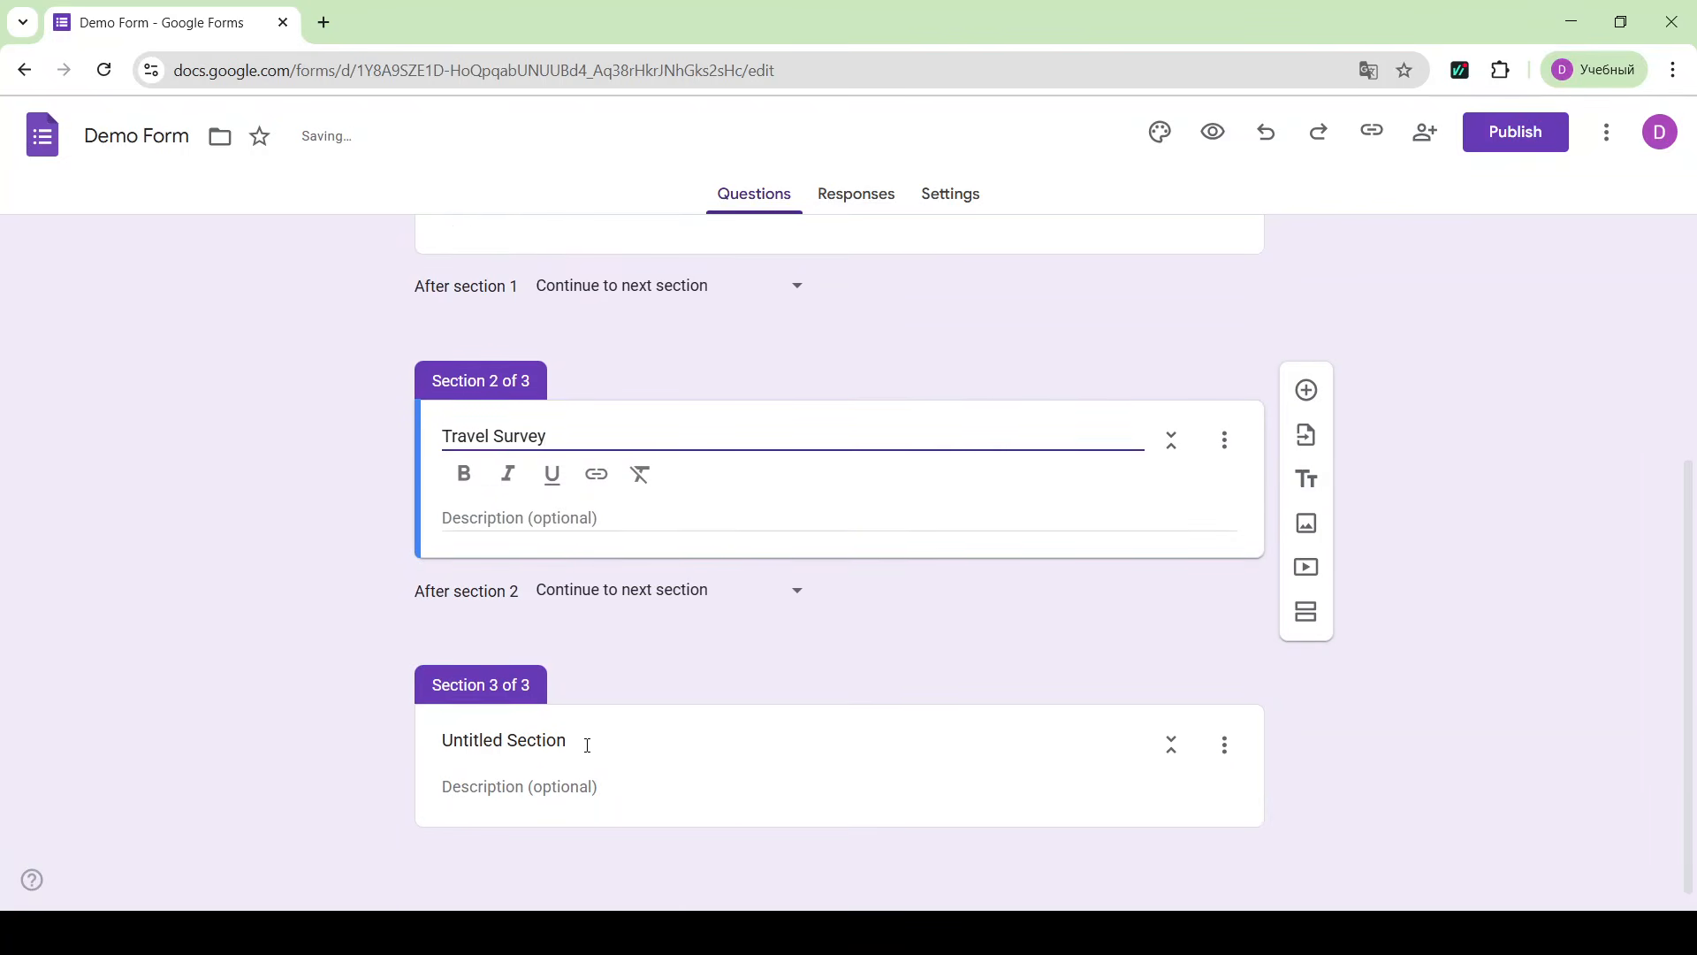
click(574, 743)
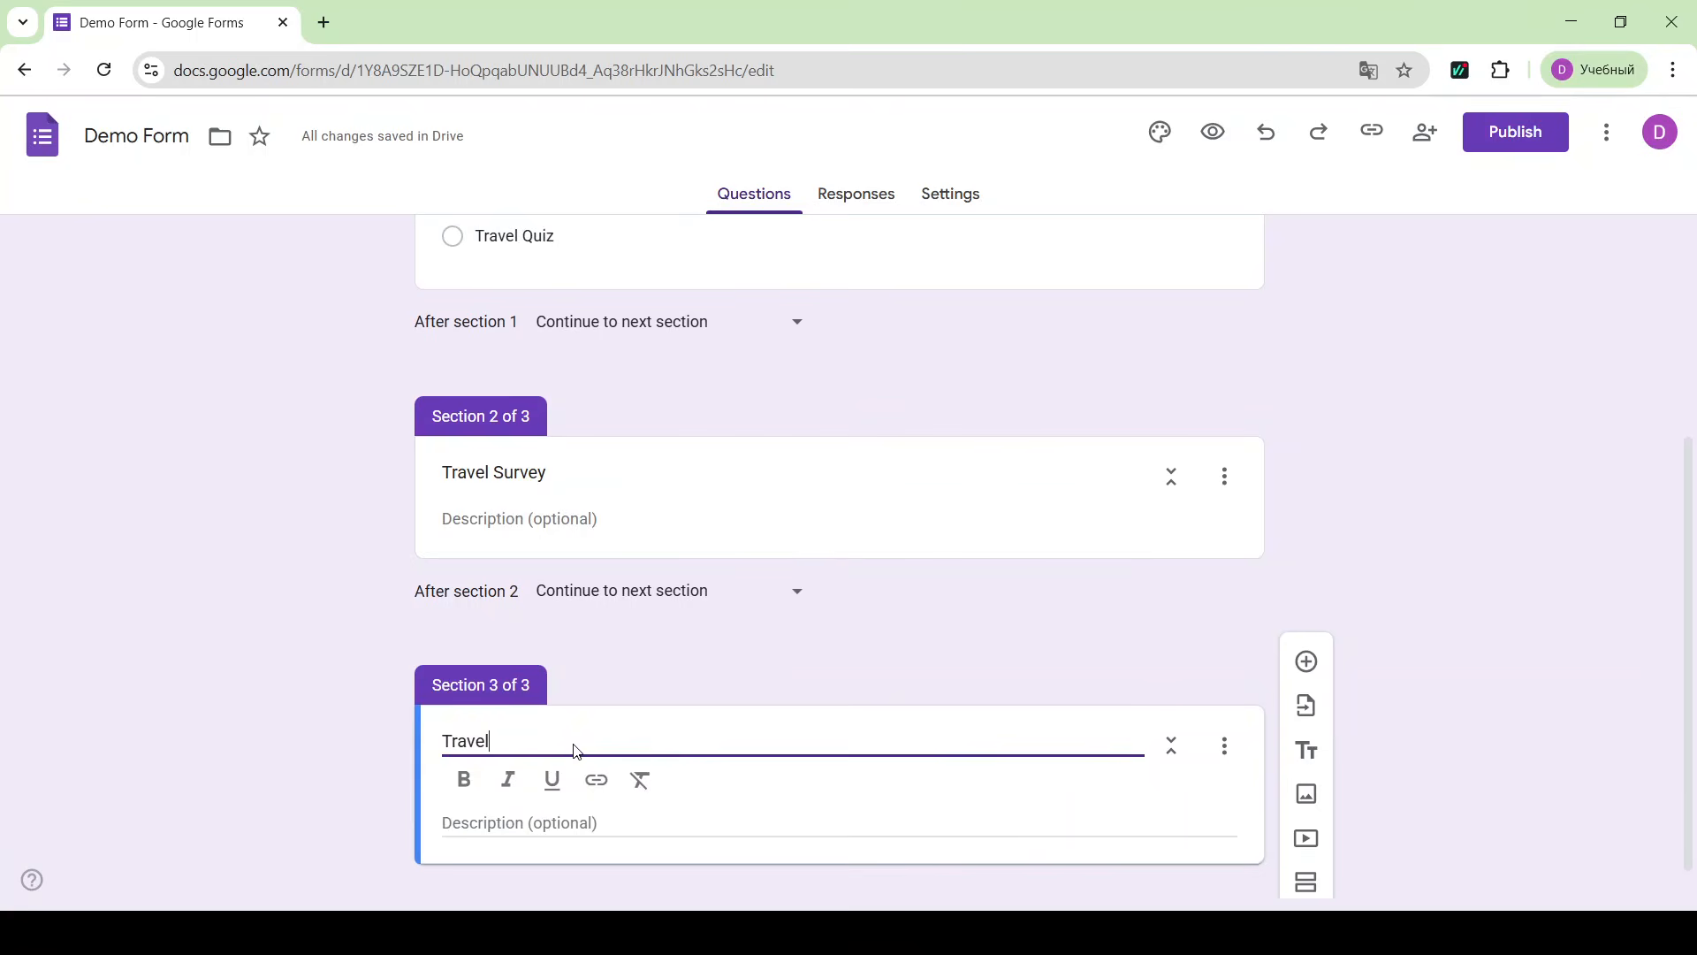
- Make the "Do you prefer" question branch by answer, sending Travel Survey to section 2 and Travel Quiz to section 3
scroll(1004, 542, up, 4)
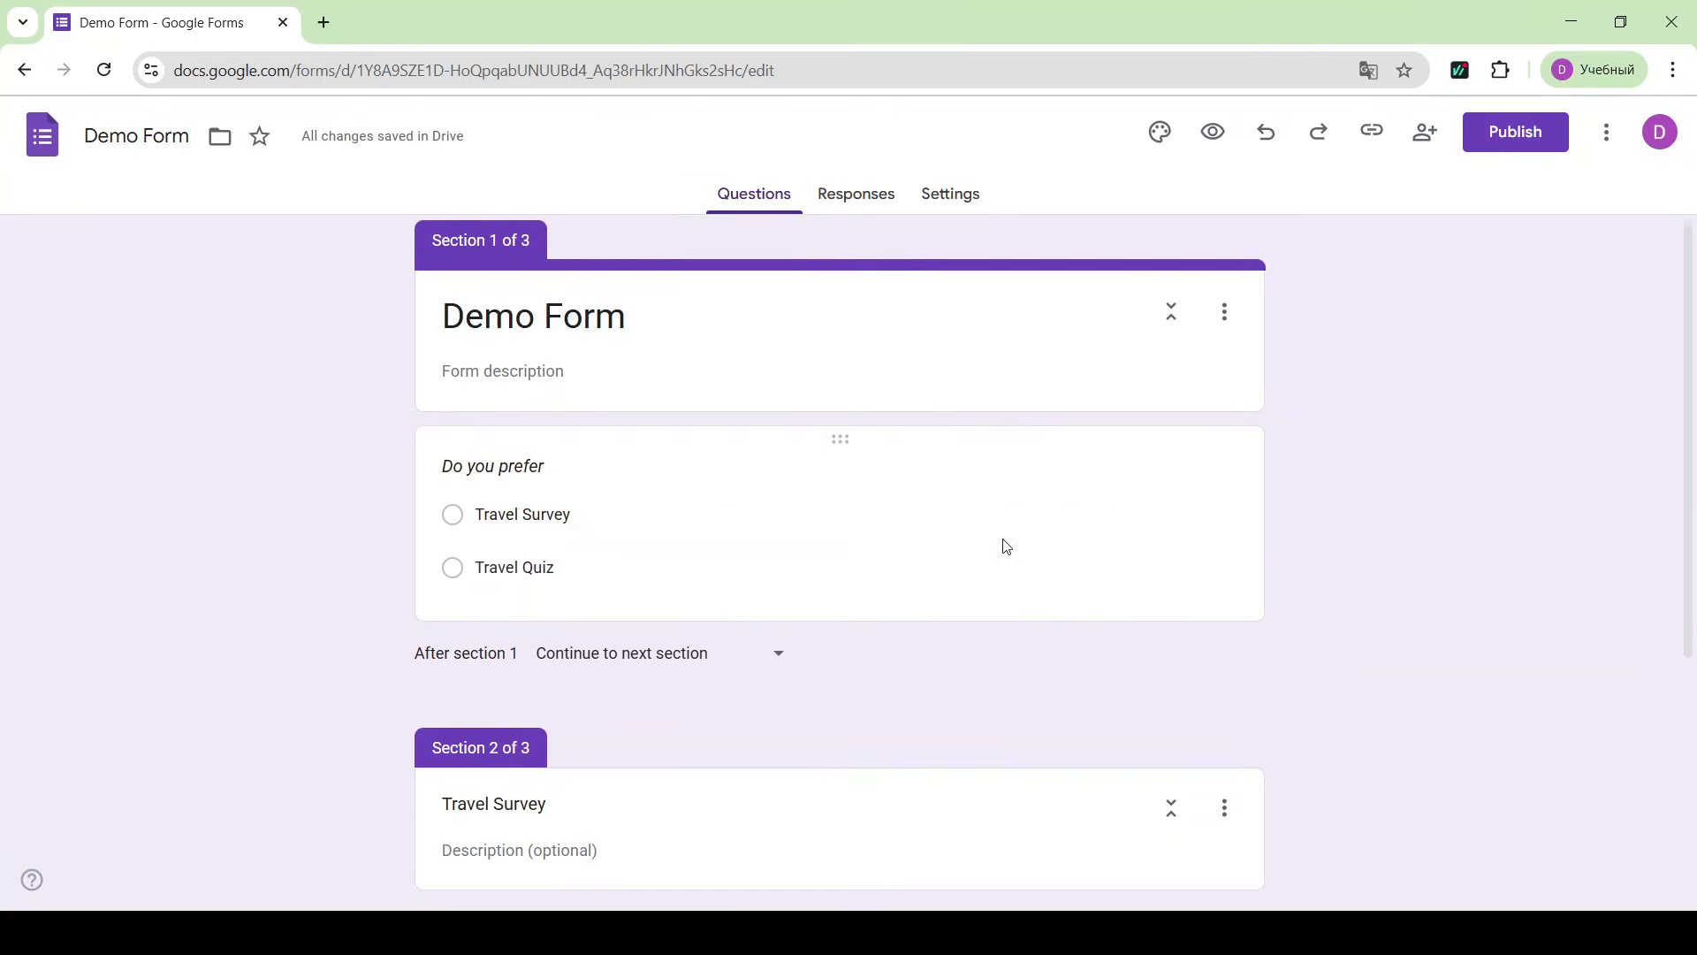
click(1000, 527)
click(1212, 796)
click(1331, 775)
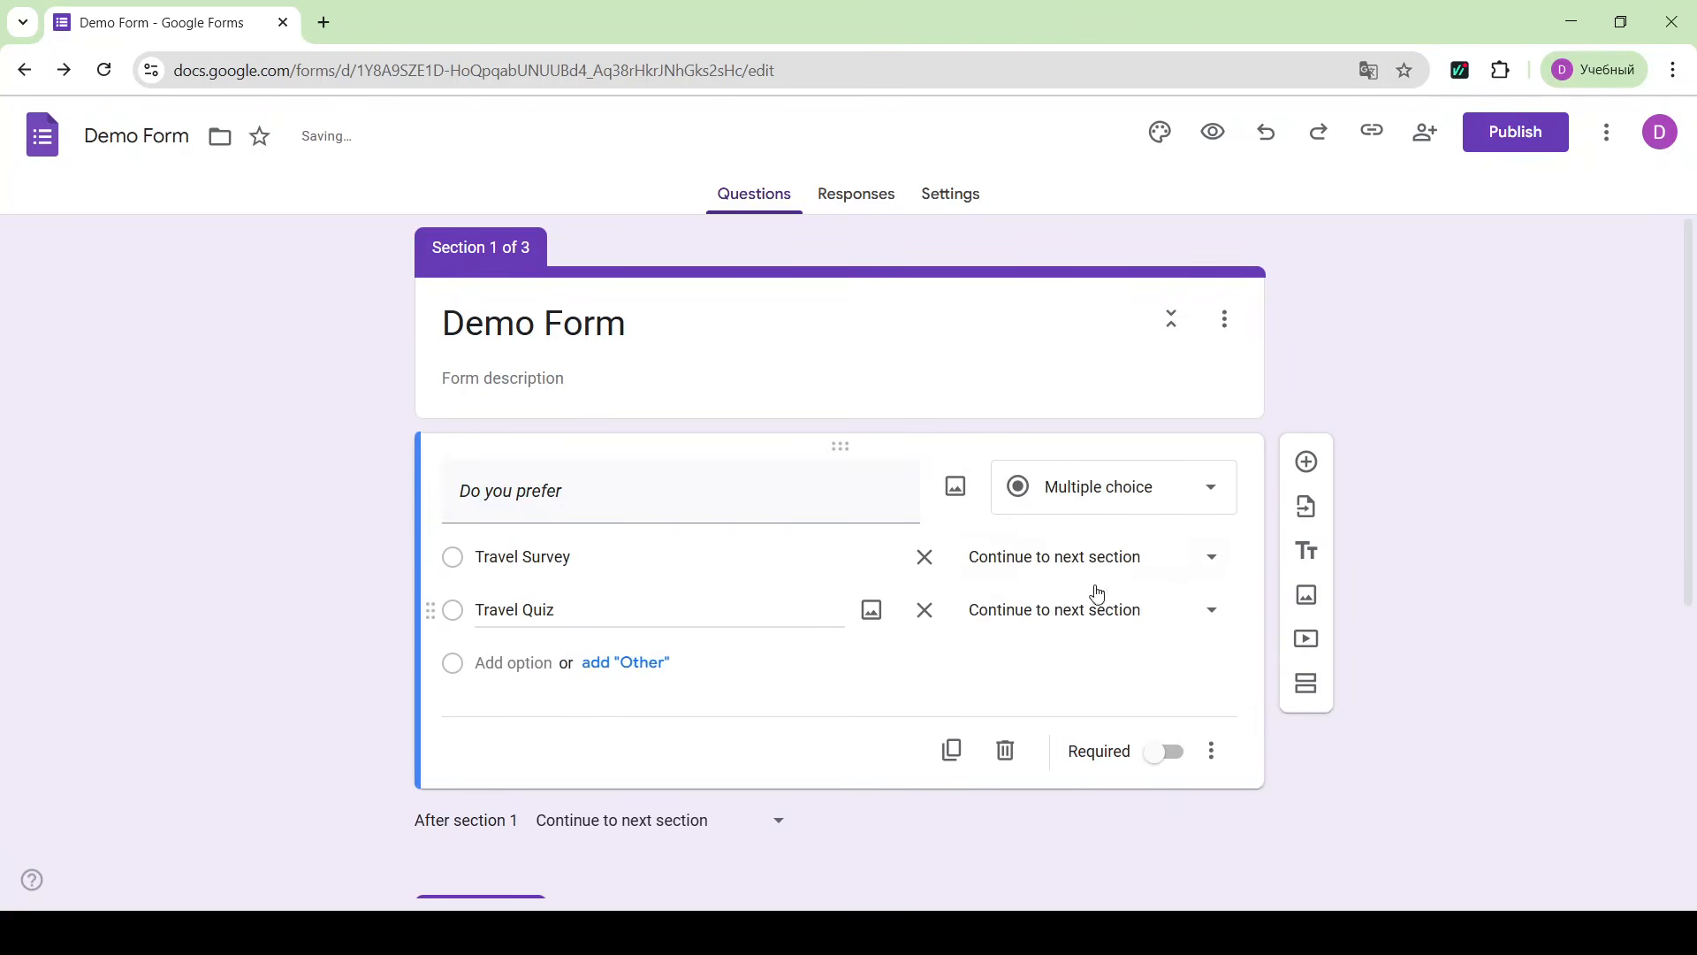
click(1083, 557)
click(1073, 679)
click(1052, 617)
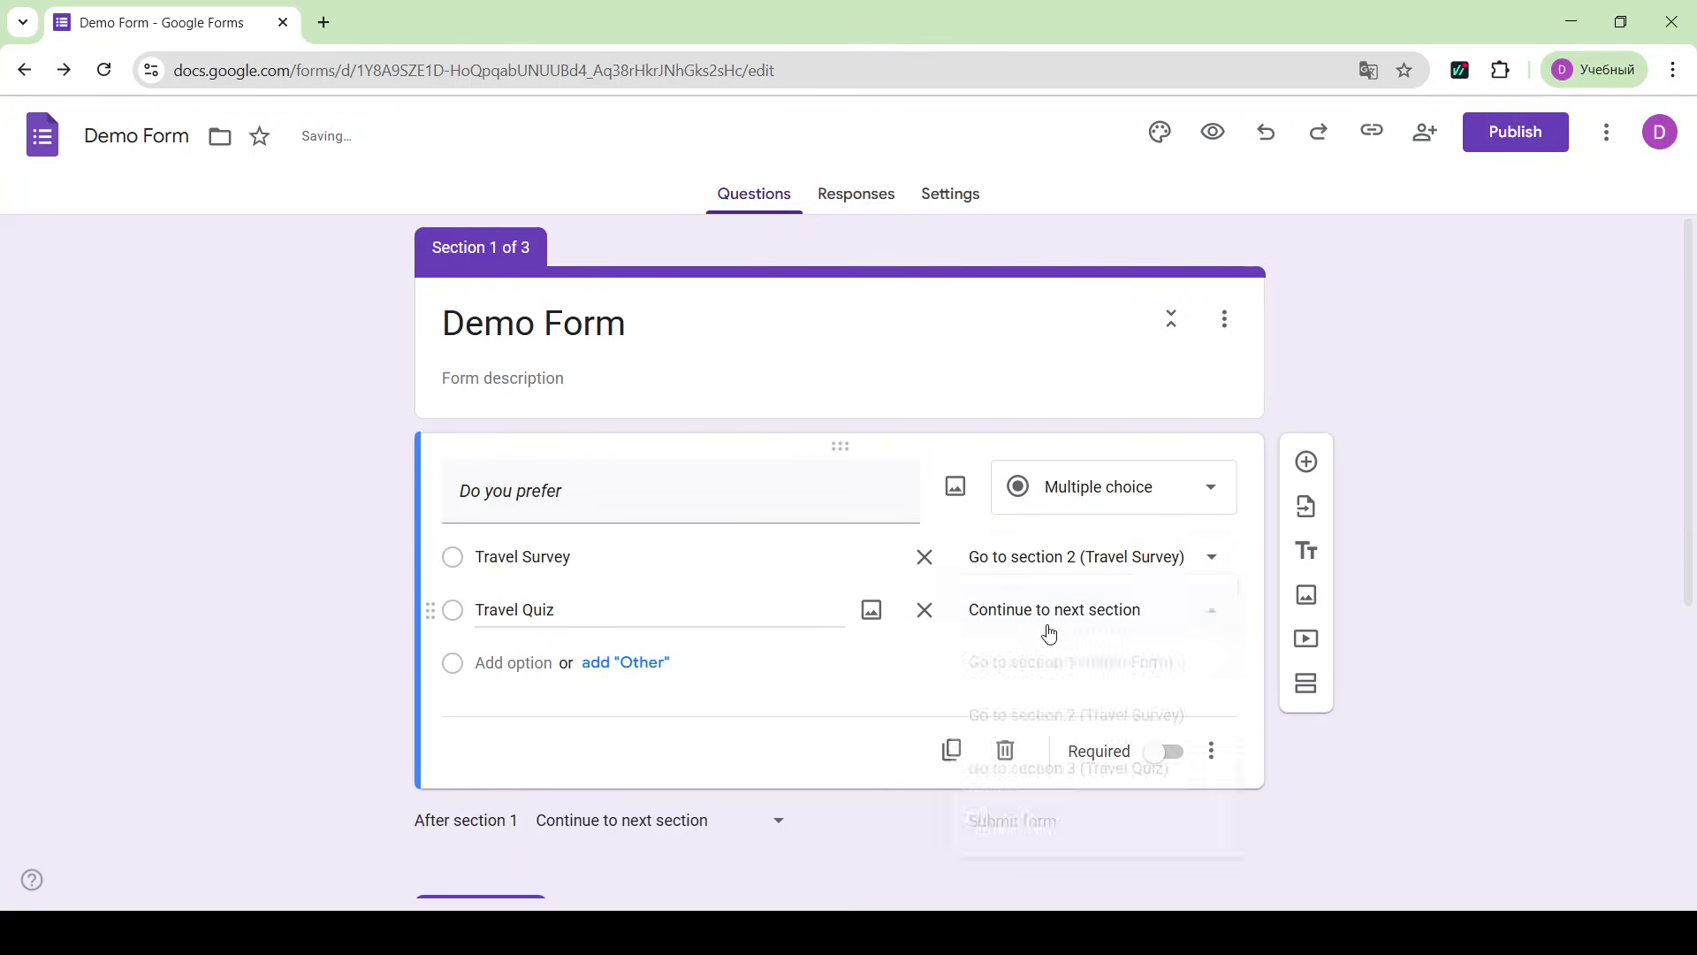
click(1057, 771)
- Set the form to be submitted after section 2 instead of continuing to the Travel Quiz section
scroll(1311, 739, down, 6)
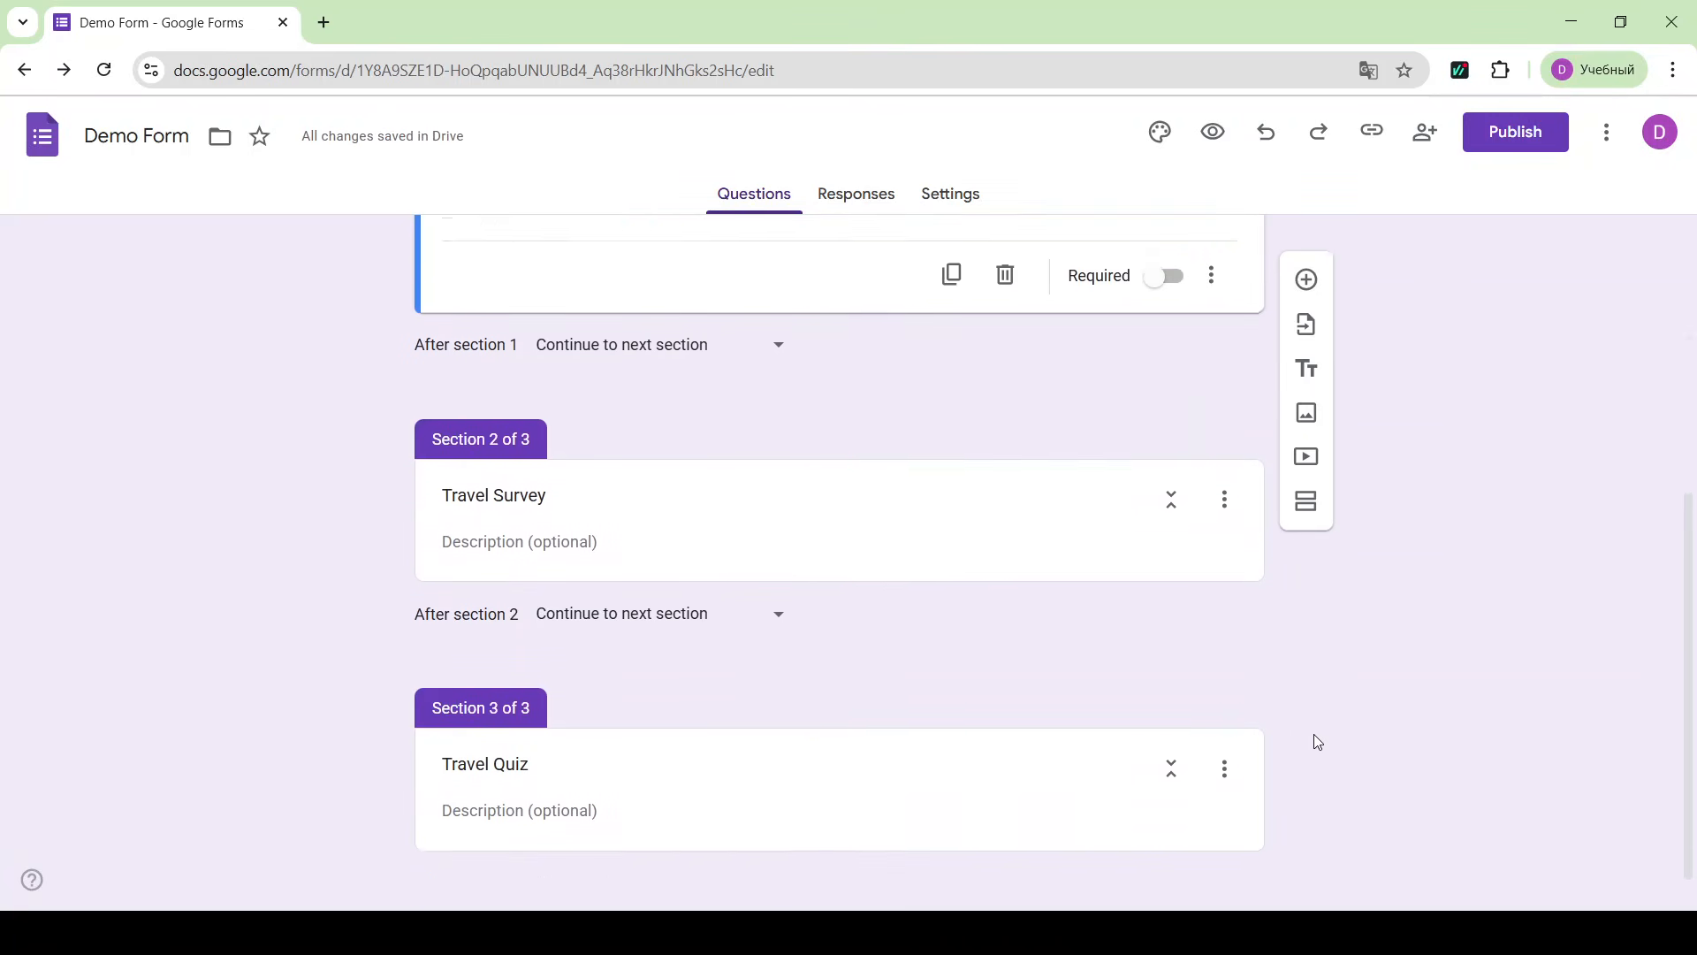
click(699, 599)
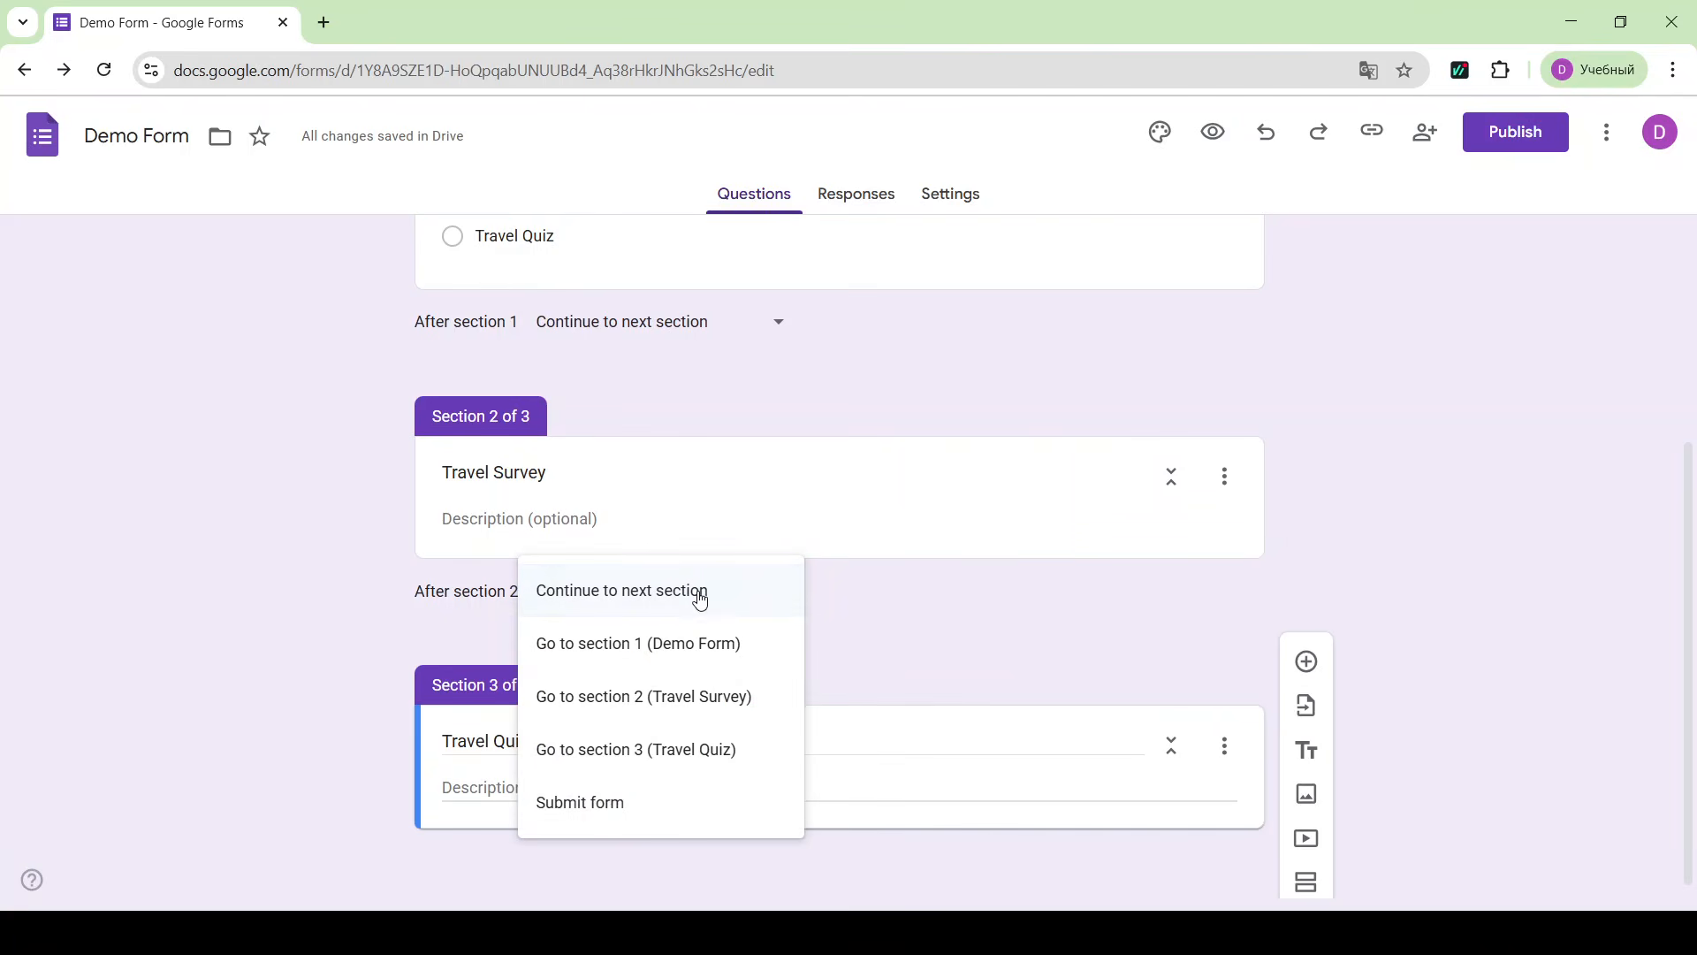
click(606, 805)
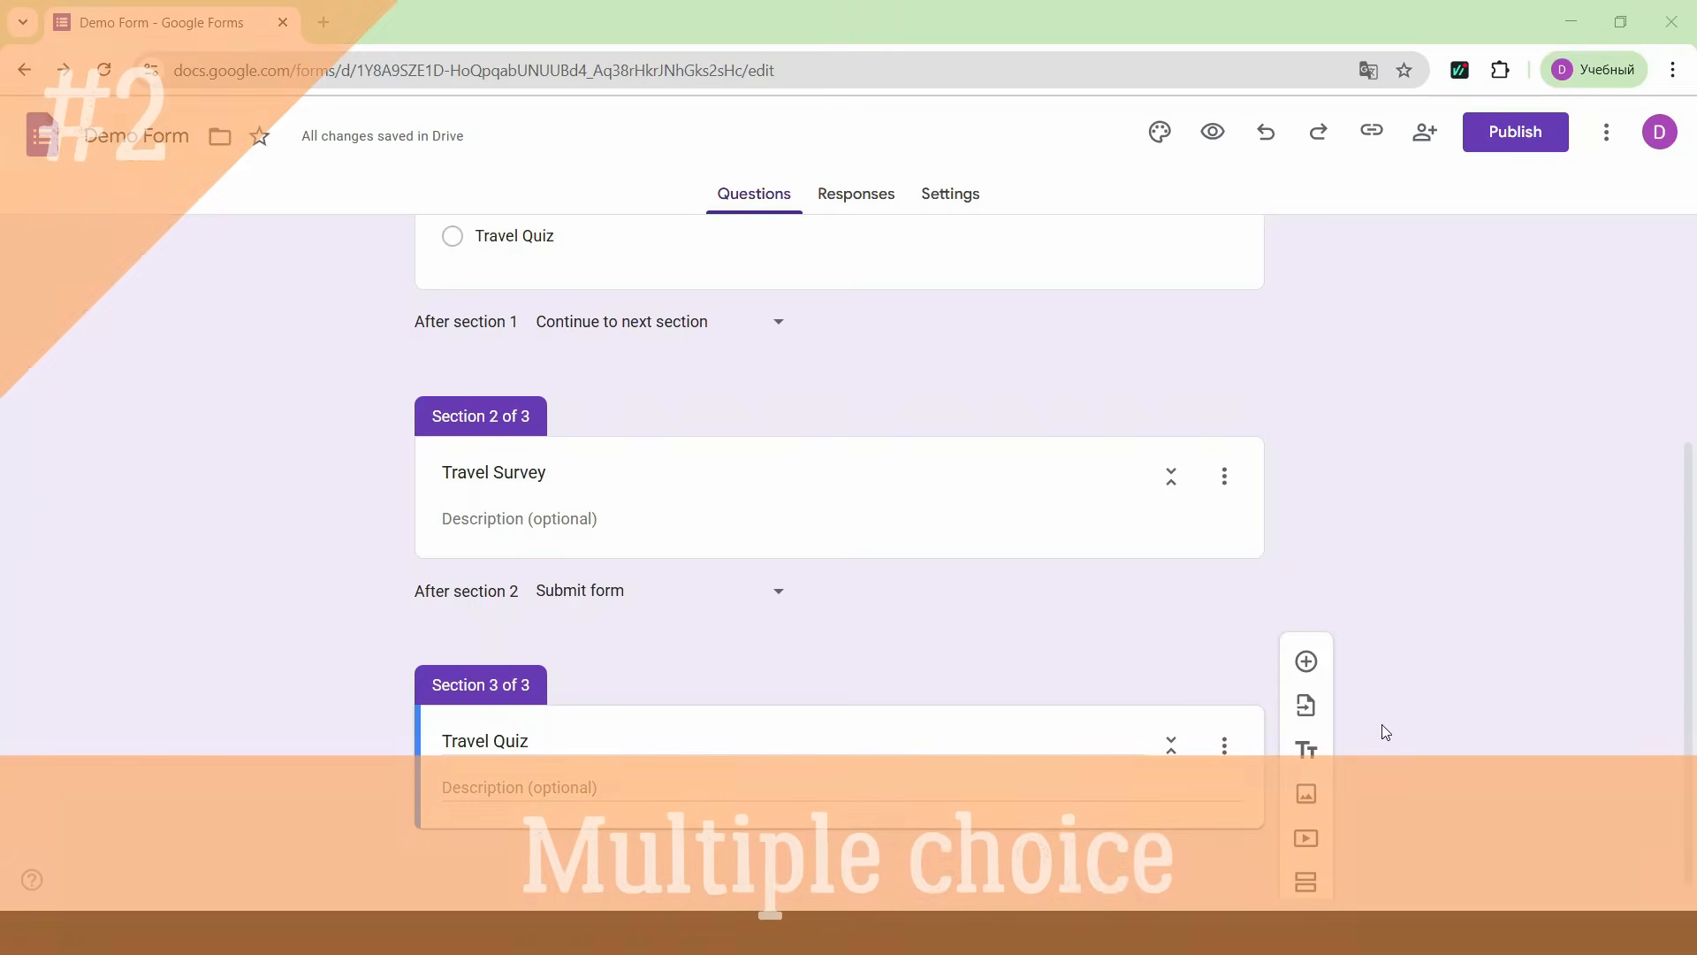
- Add a multiple choice question "What is your Favorite travel destination?" to the Travel Survey section
click(1253, 500)
click(1307, 396)
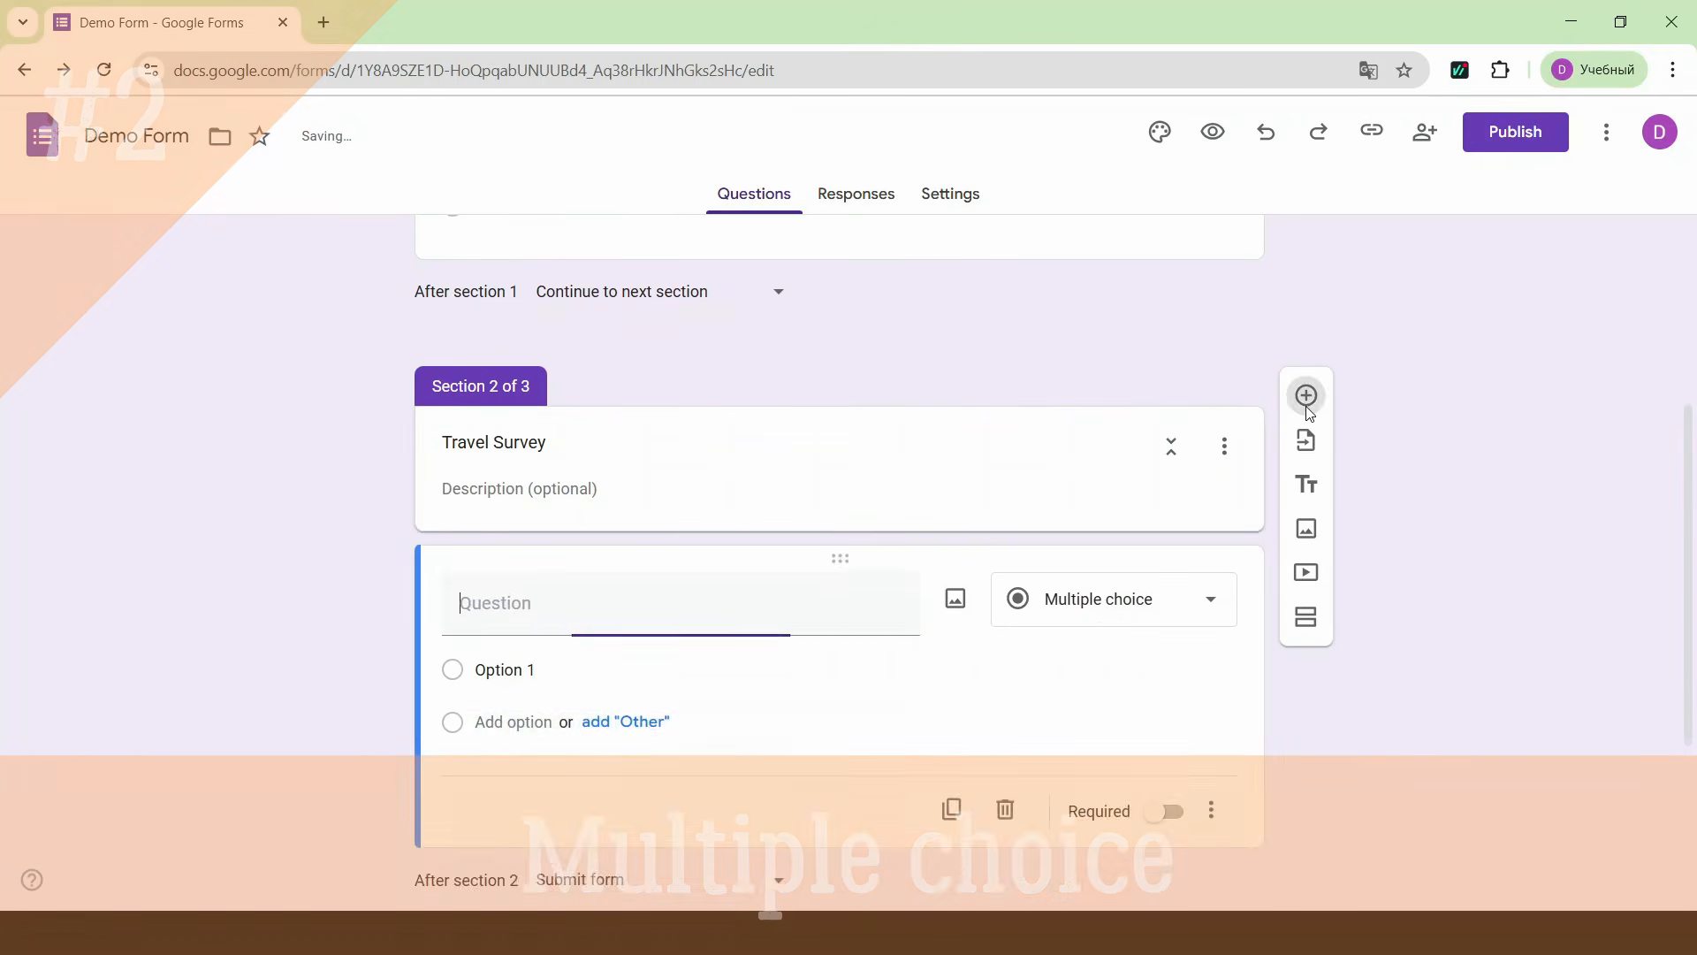
scroll(1081, 764, down, 2)
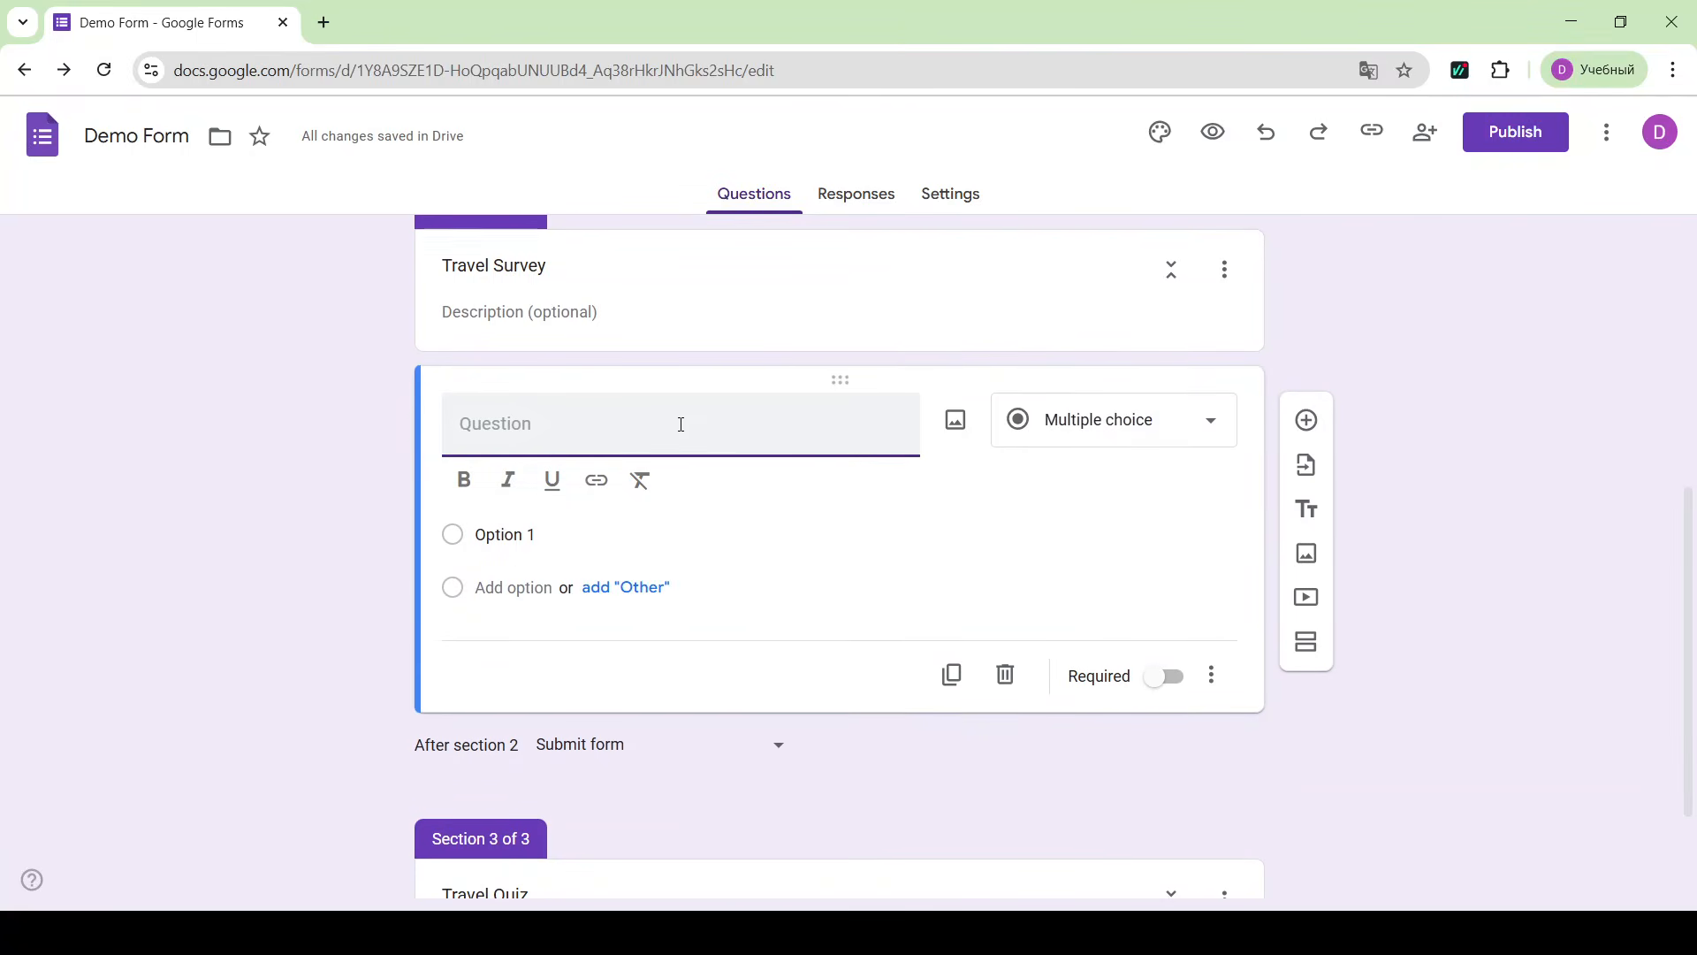
text(ur Favorite travel destination?)
key(Return)
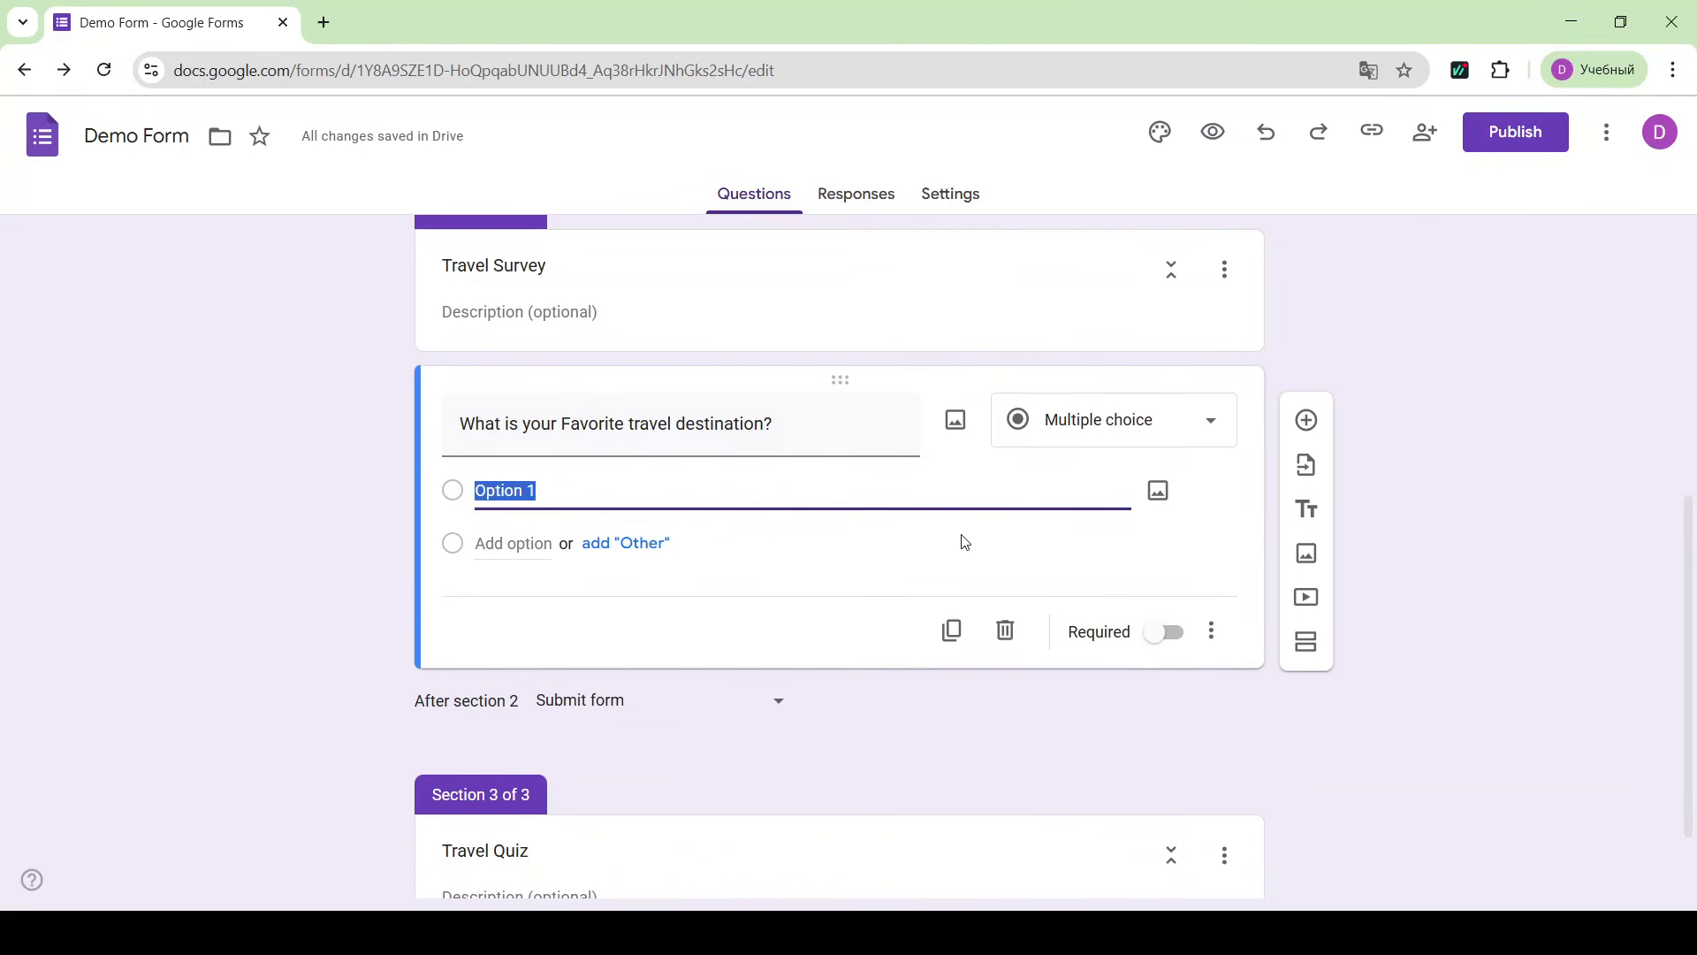
- Give the destination question the answer options Paris, Tokyo, New York and Dubai
text(Paris)
key(Return)
text(Tokyo)
click(515, 596)
key(Return)
text(Dubai)
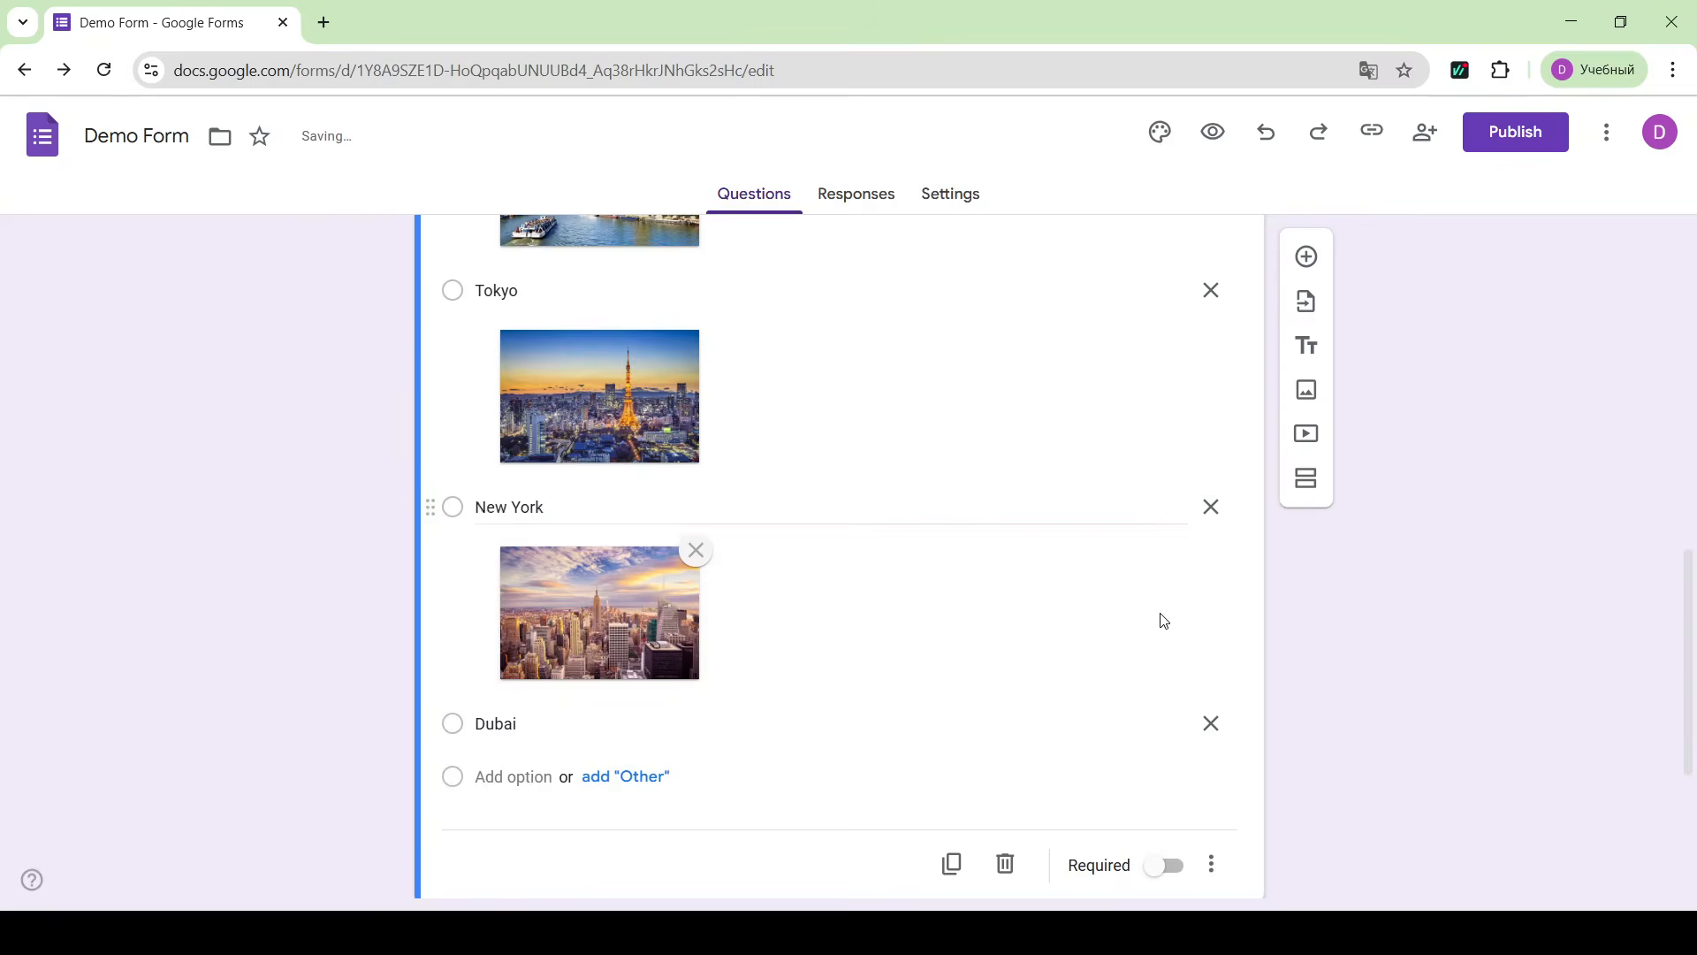
- Search Google Images for "Dubai" and insert a result as the picture of the Dubai option
click(1157, 720)
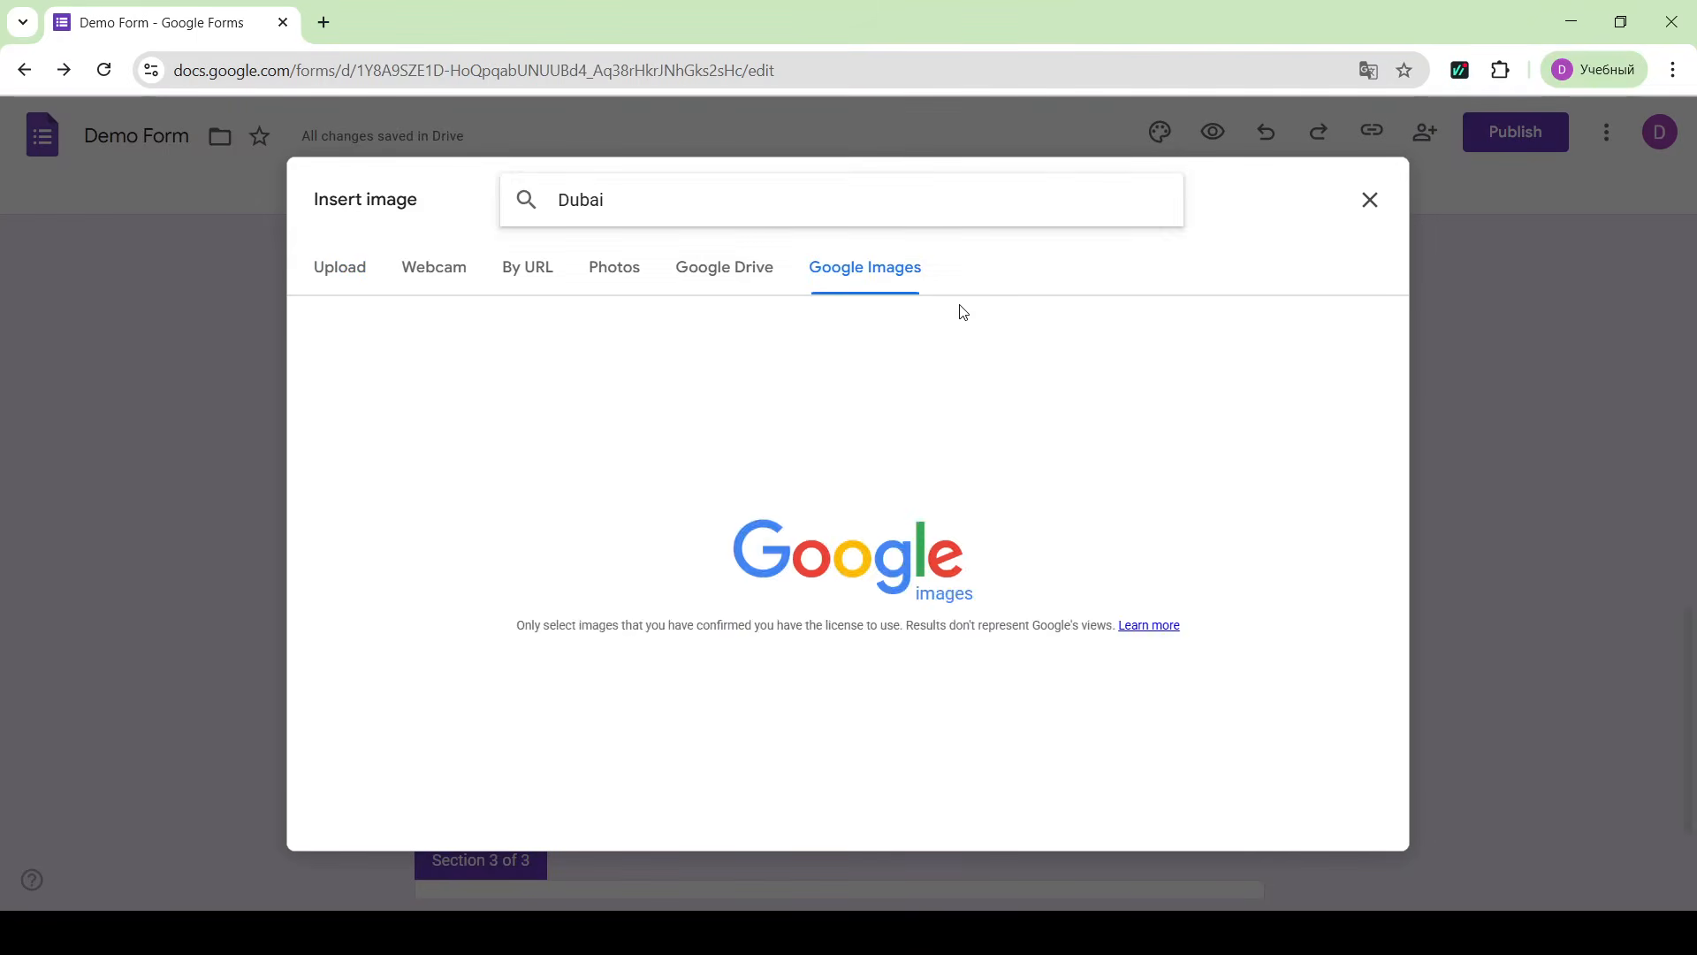
key(Return)
scroll(878, 650, down, 3)
scroll(879, 650, up, 3)
double_click(1086, 357)
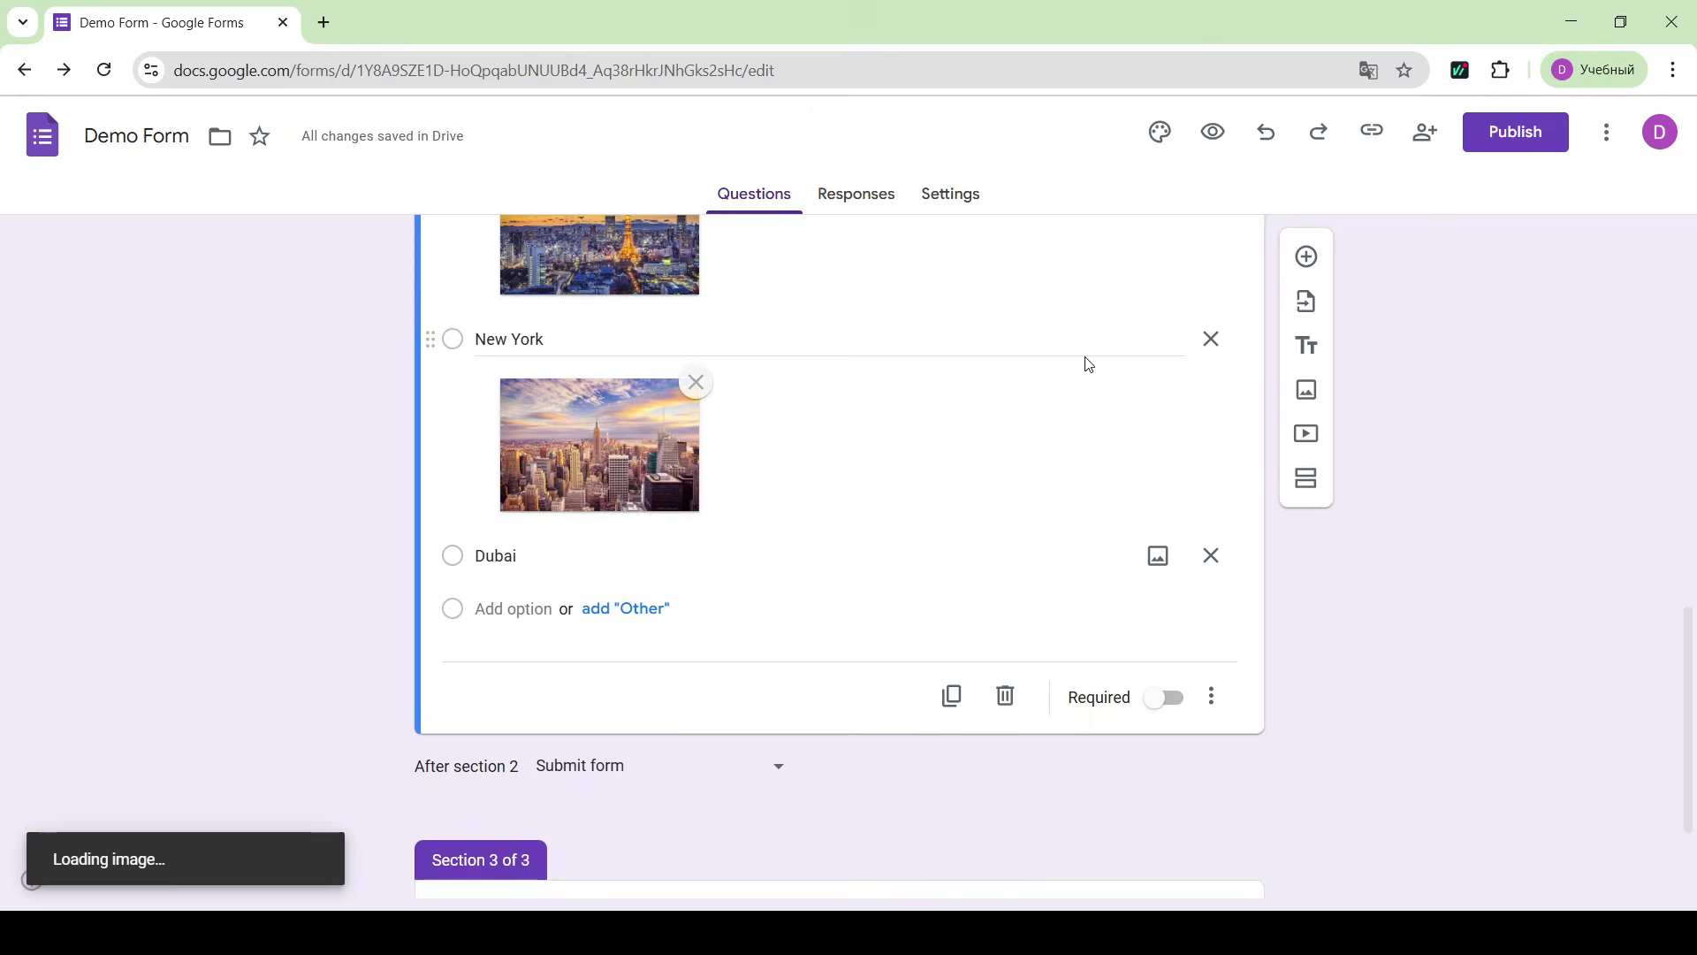
- Add a Checkboxes question titled "Which activities do you enjoy while travelling?" below the destination question
click(1307, 257)
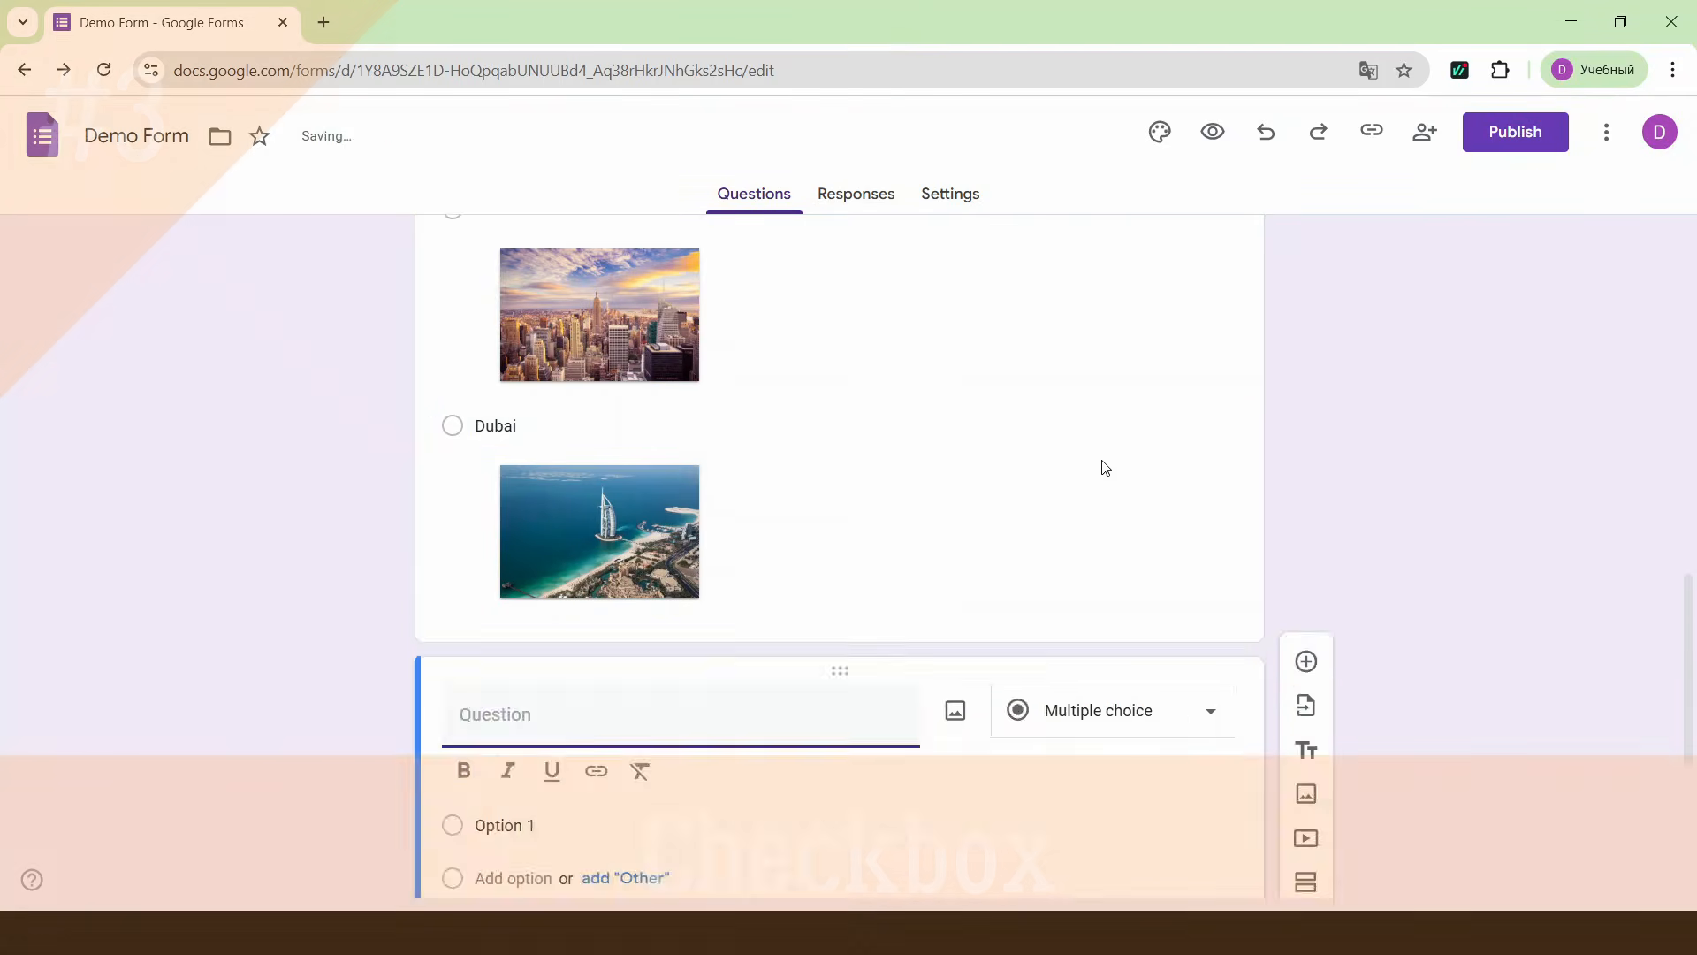
click(1114, 330)
click(1094, 375)
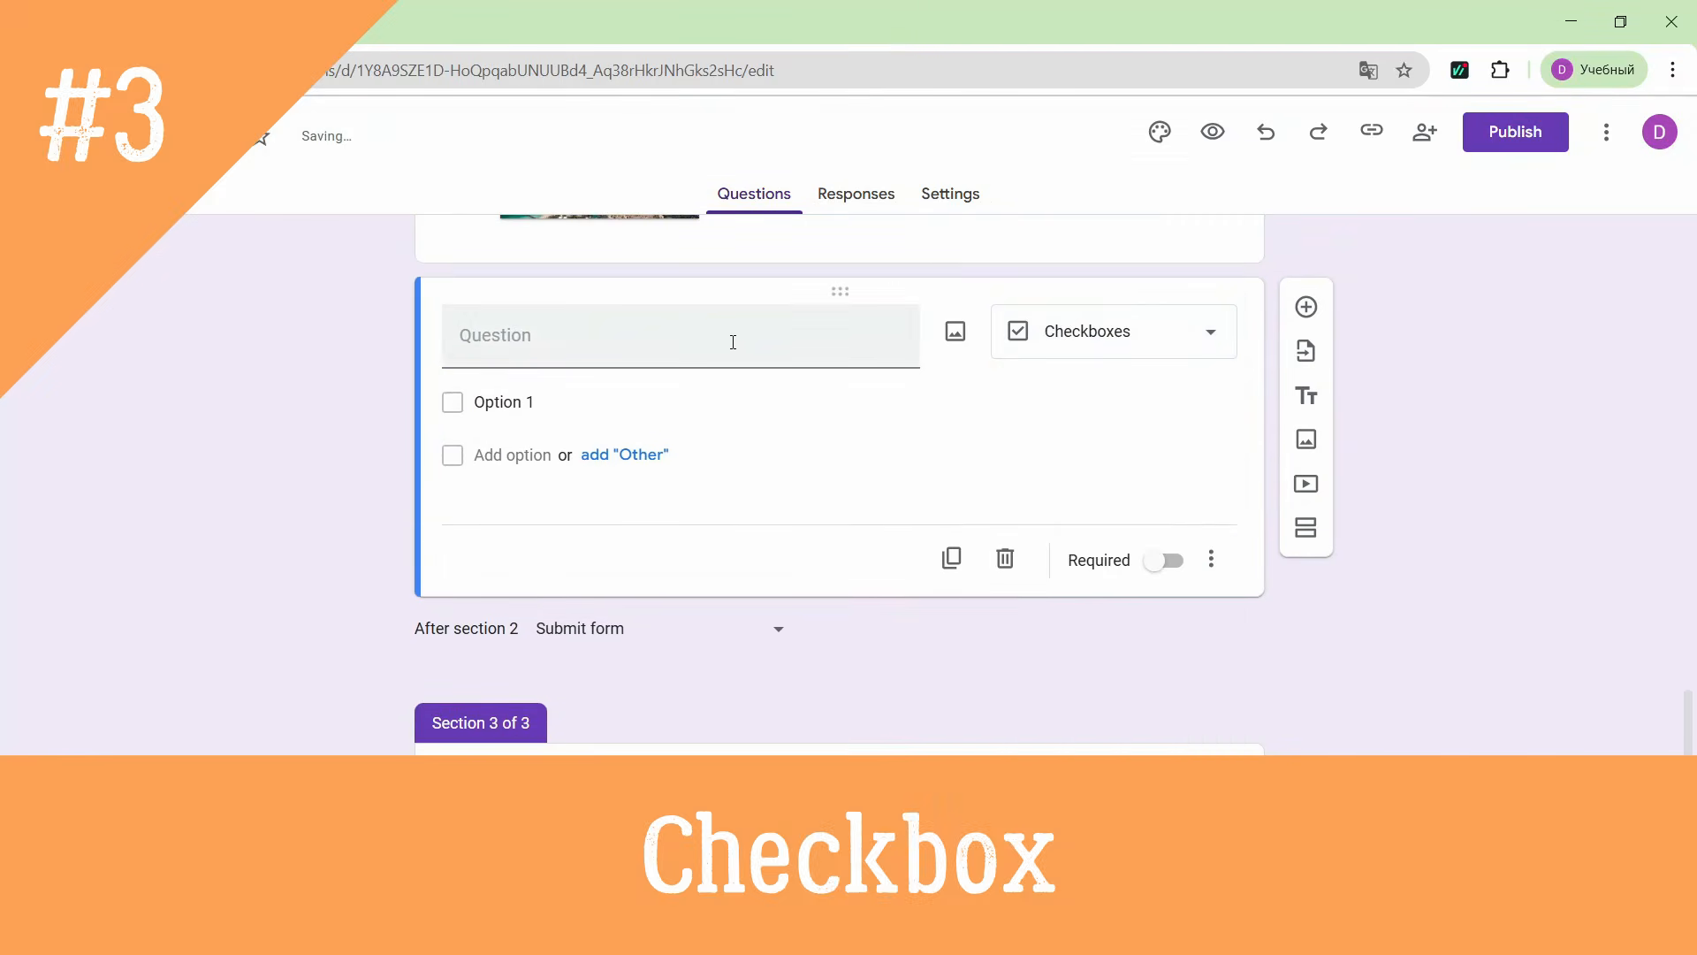
click(709, 341)
text(Which activities do you enjoy while travelling?)
- Give the activities question the options Hiking, Museums, Beach, Food tours and Shopping
click(504, 446)
text(Hiki)
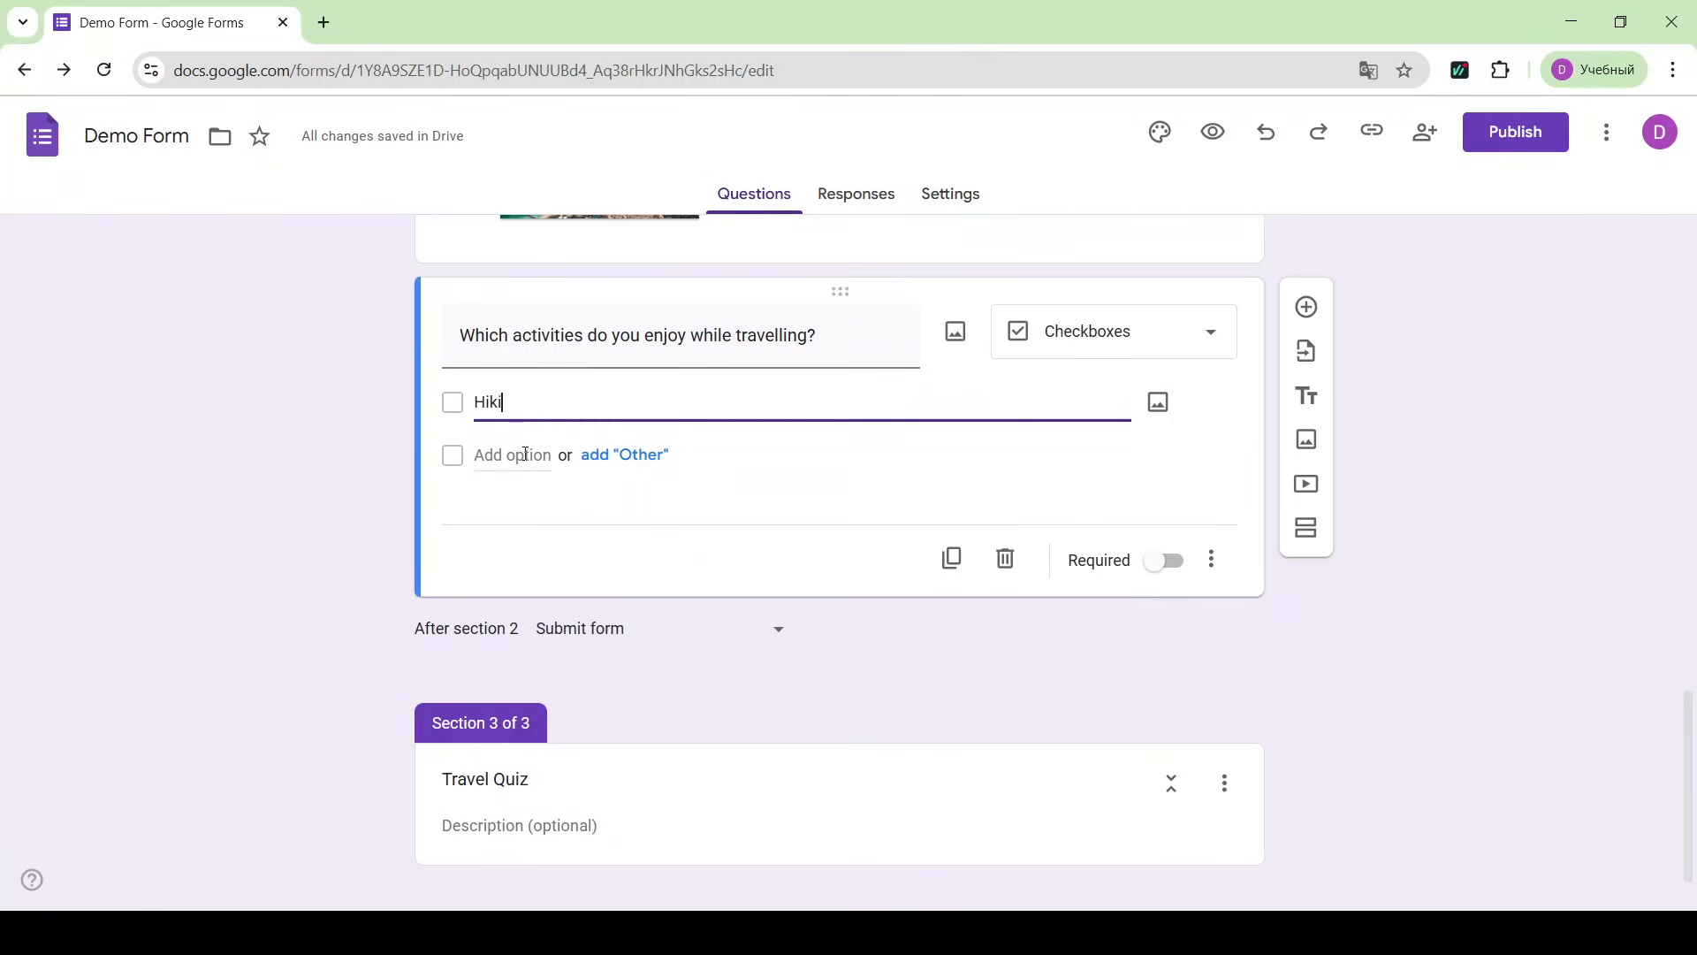
text(ng)
key(Return)
text(Museums)
key(Return)
text(Beach)
key(Return)
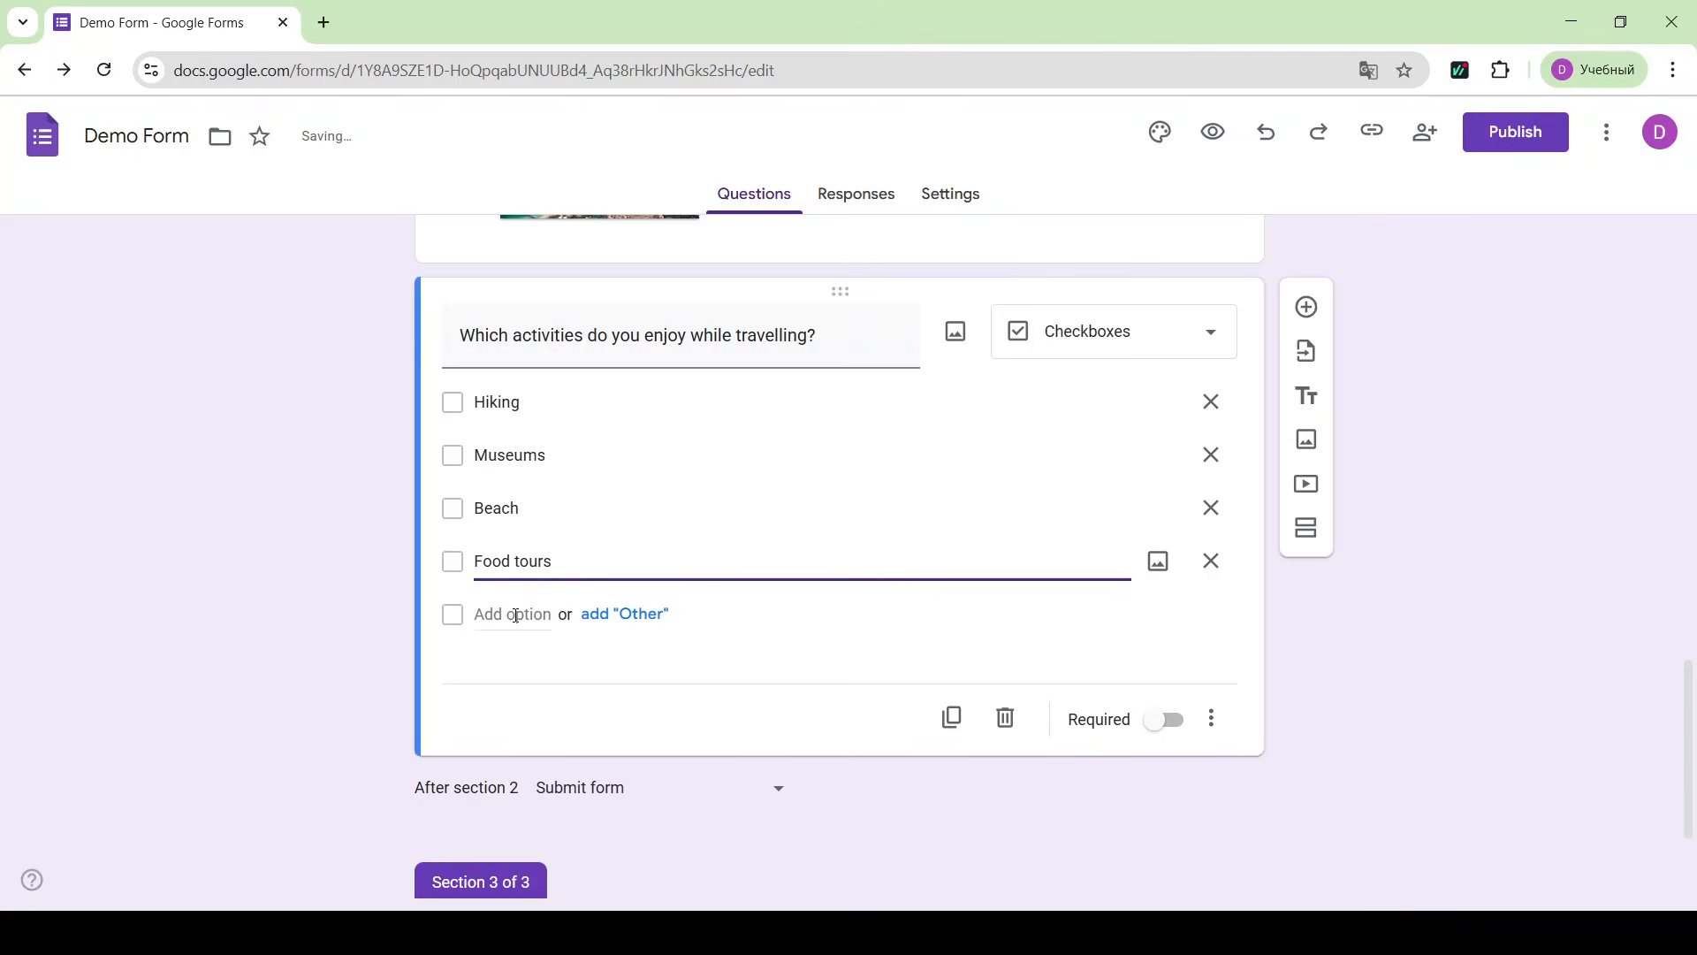
key(Return)
text(Shopping)
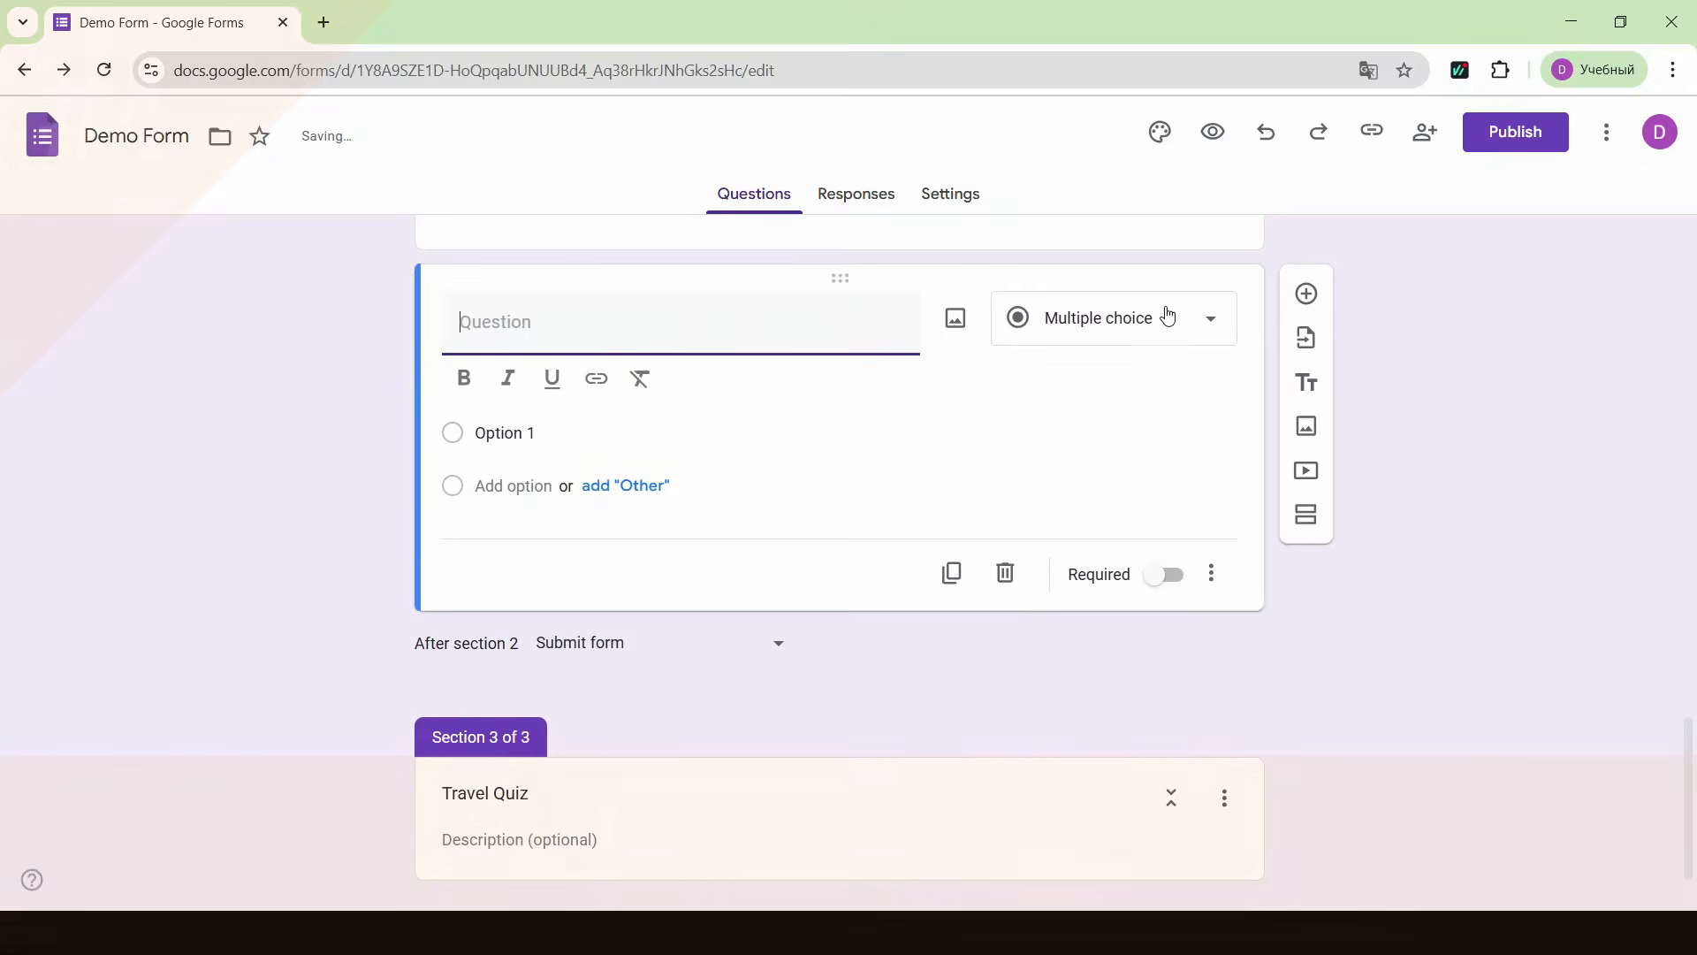
- Make the new question a 1 to 5 Linear scale, "Rate yor interest in cultural experience (1-5)", labelled Not interested and Very interested
click(1165, 319)
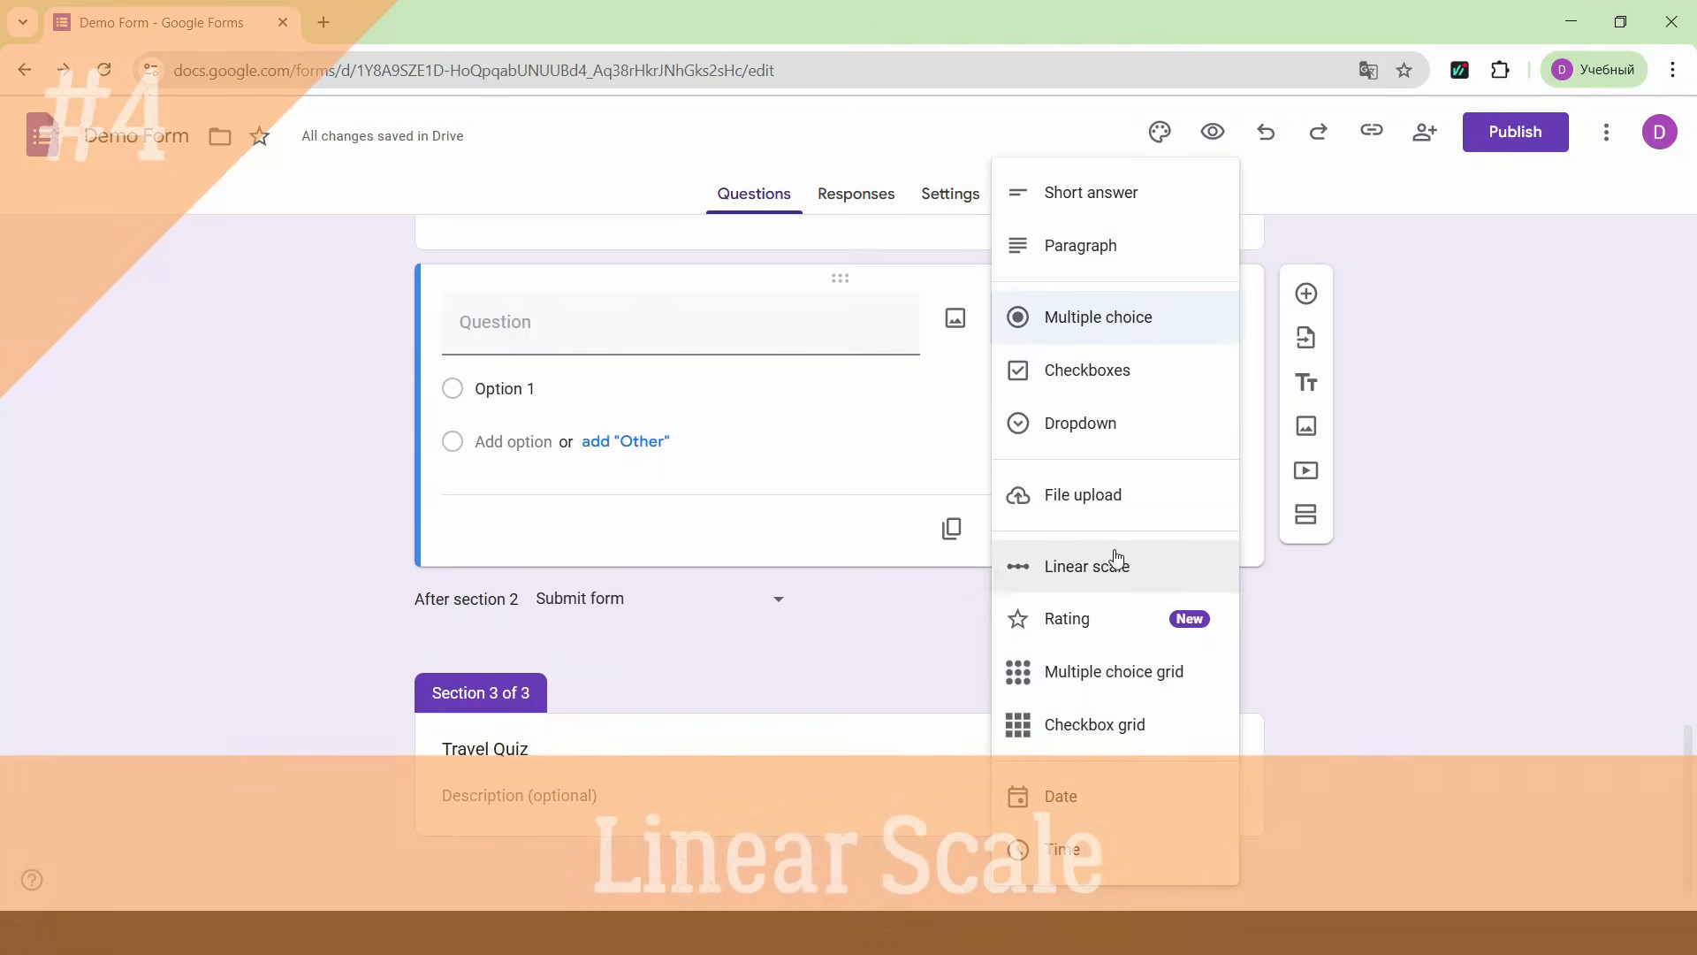
click(1115, 558)
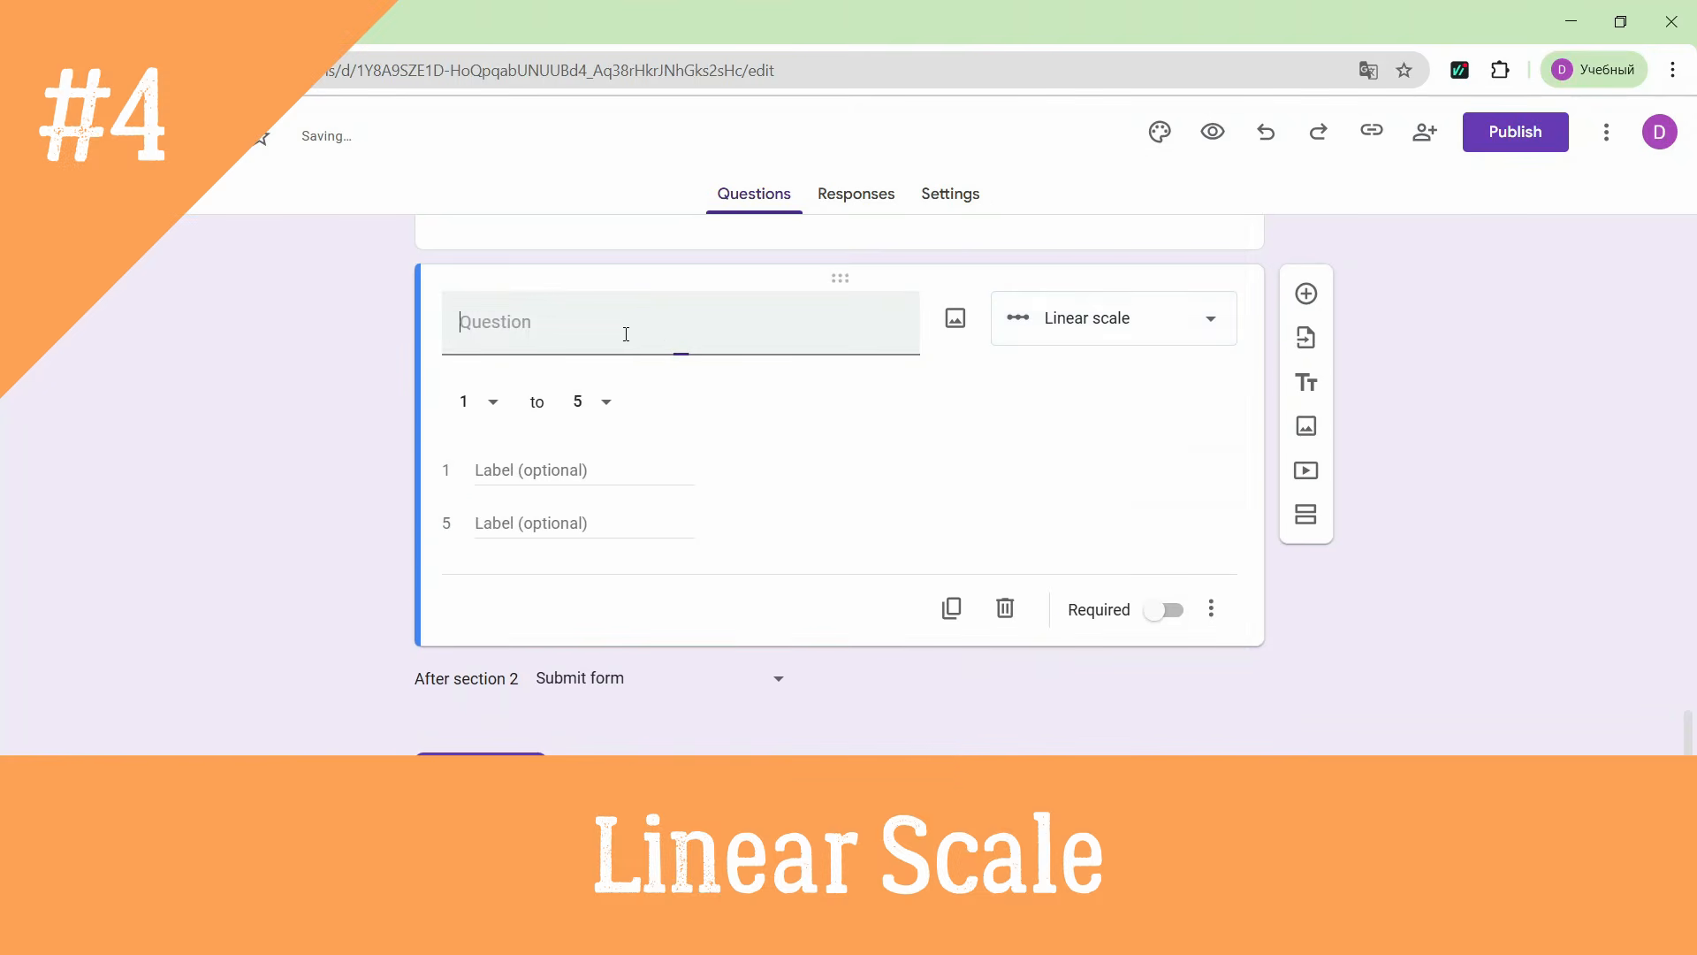
text(Rate yor interest in cultur)
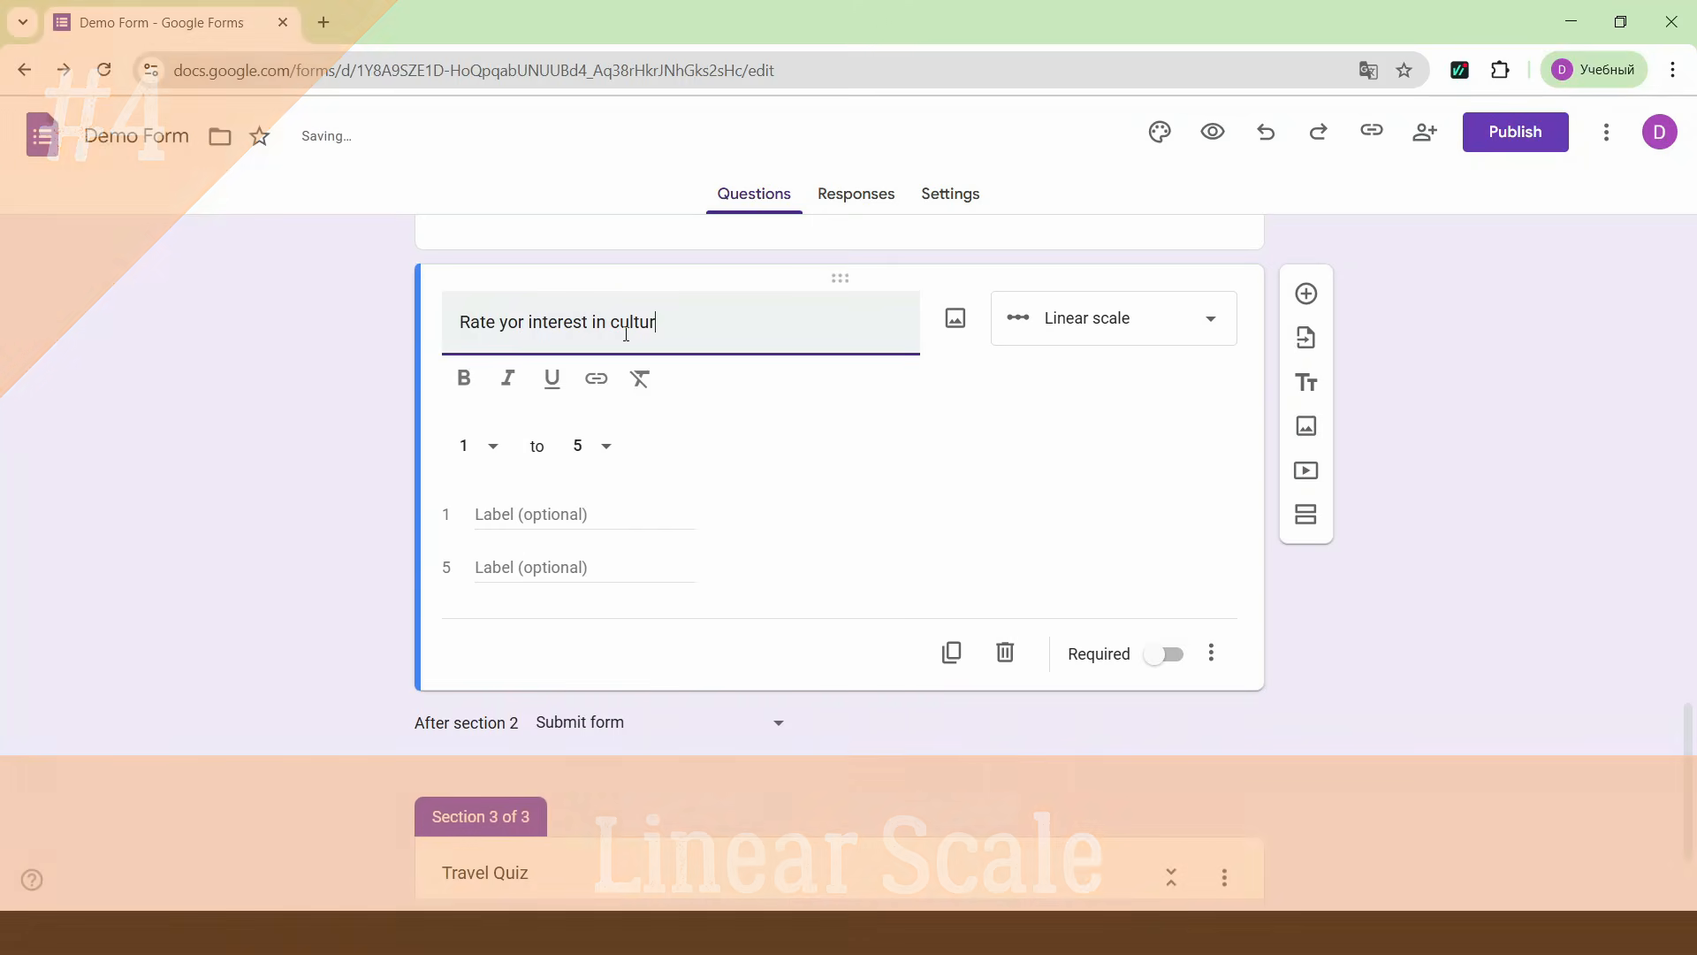
text(al experience (1-5)
click(550, 517)
text(Not intereste)
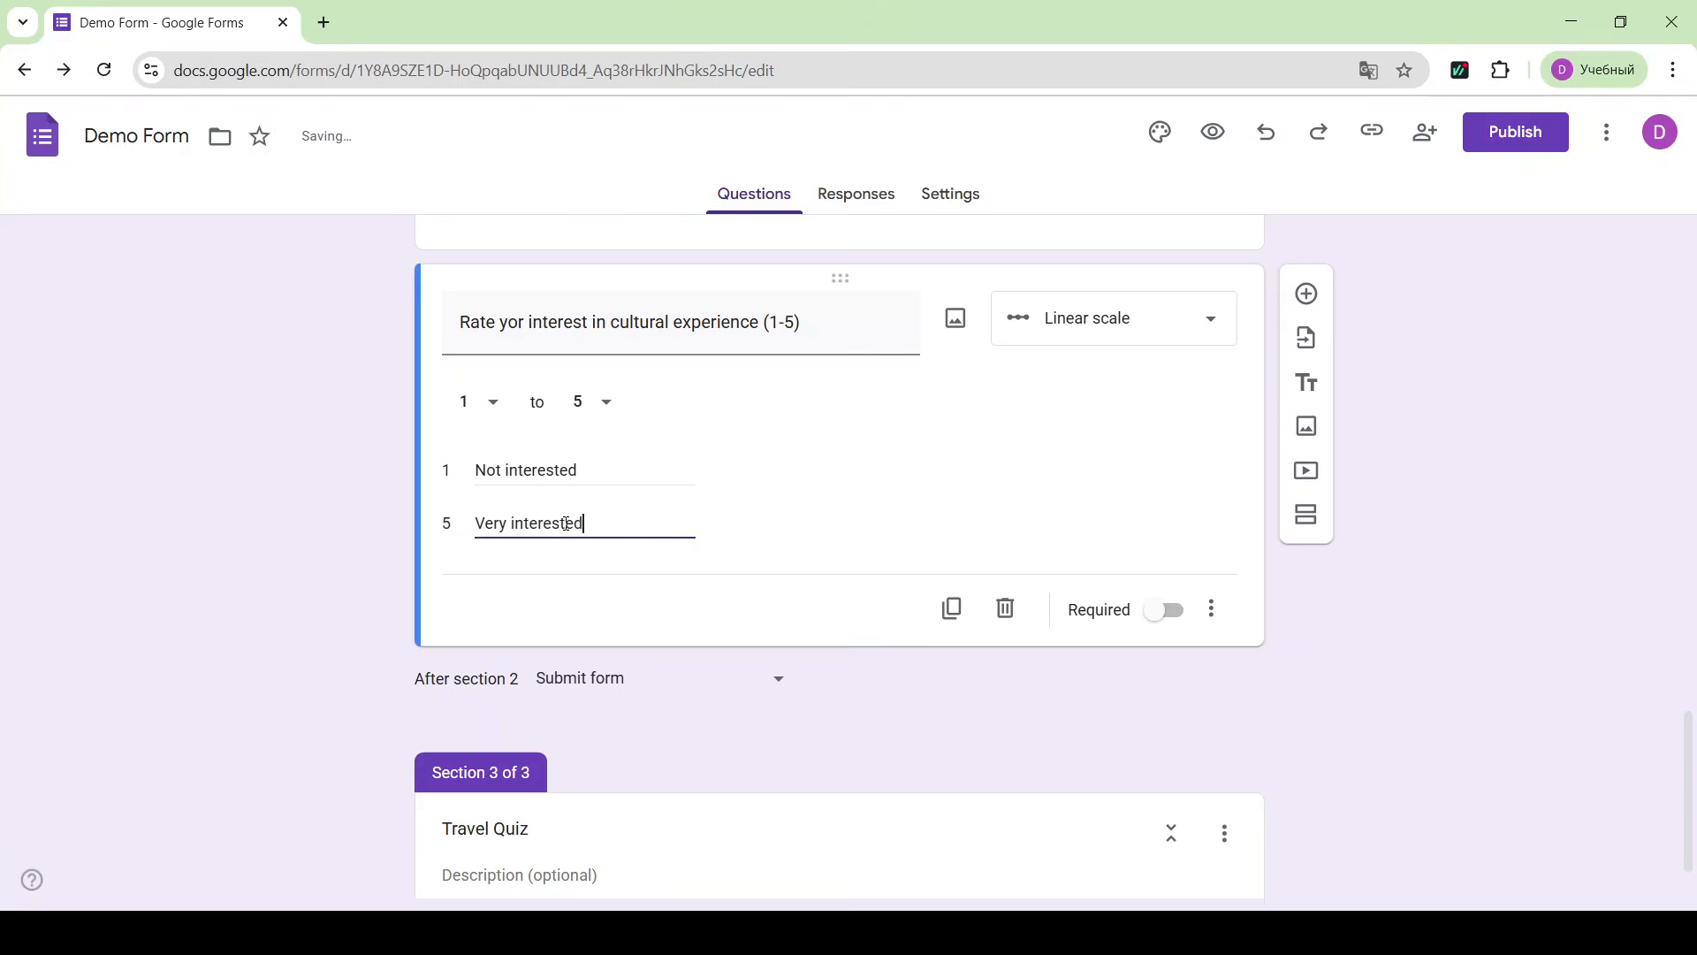
text(d)
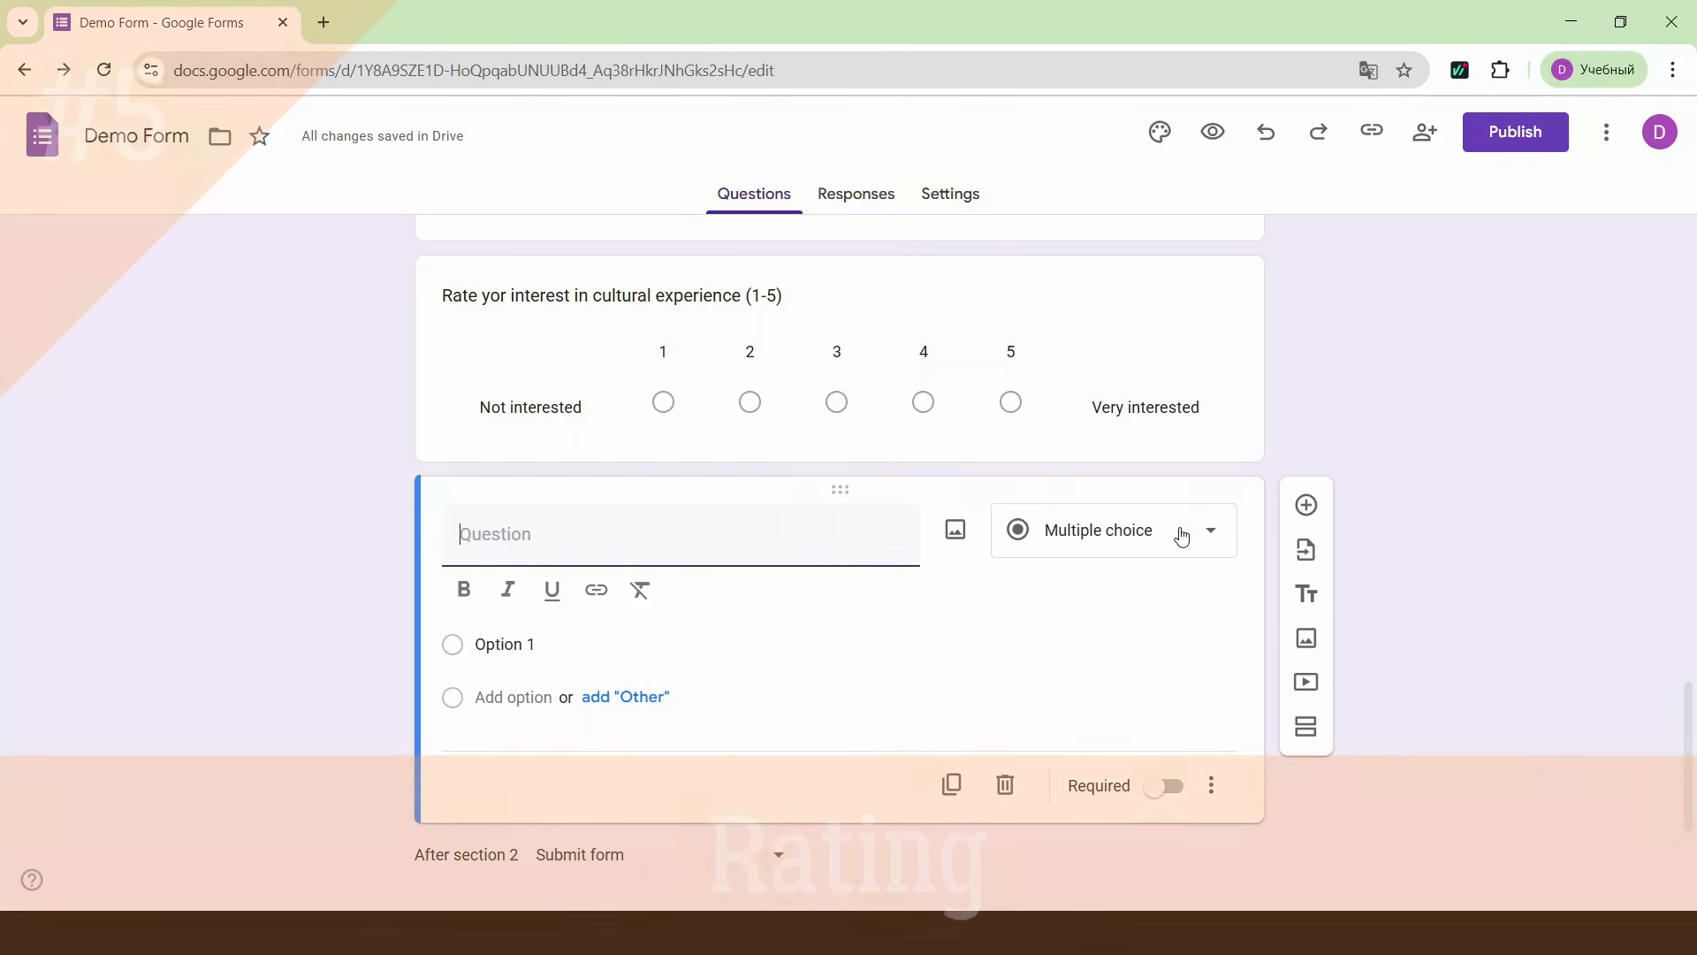
- Change the new question to Rating and title it "How would you rate your overall travel experience in the past years?"
click(1178, 534)
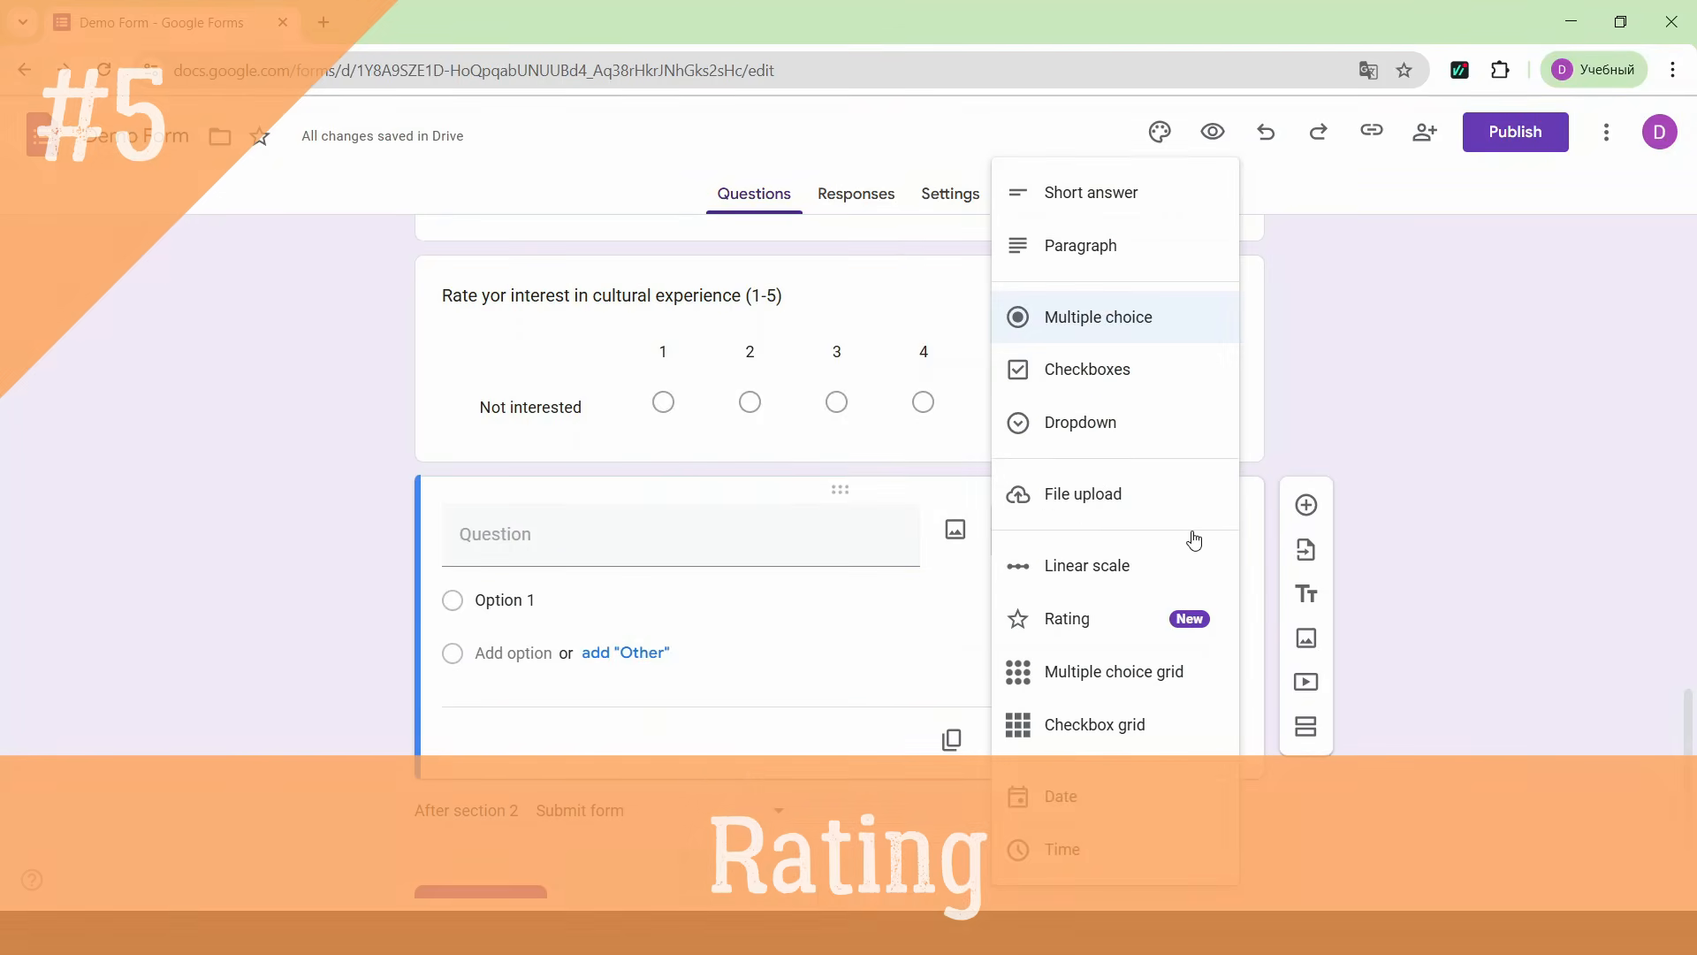
click(1110, 624)
click(720, 542)
text(How would you rate your overall travel experience in the past years?)
- Review the available level counts and icon choices for the rating question
scroll(719, 546, down, 3)
click(489, 311)
click(489, 310)
scroll(495, 327, up, 1)
click(598, 422)
click(583, 473)
click(585, 423)
click(580, 422)
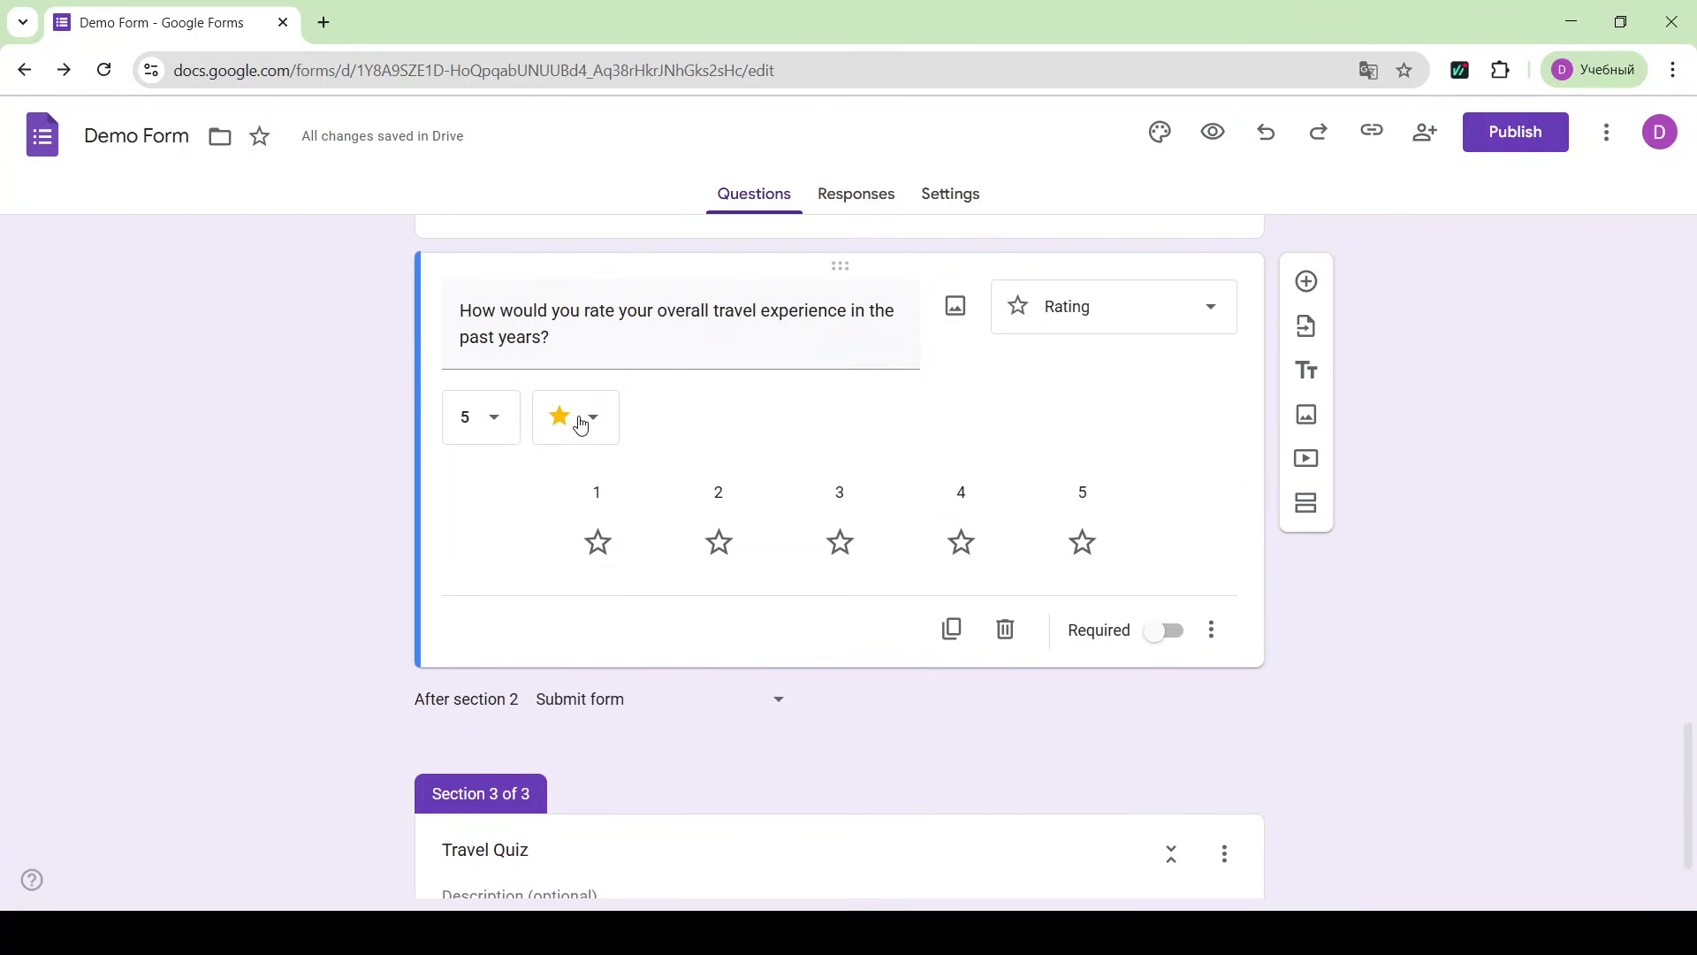
- Add a Multiple choice grid question titled "Rate these services:" below the rating question
click(1306, 281)
click(1114, 520)
click(1075, 668)
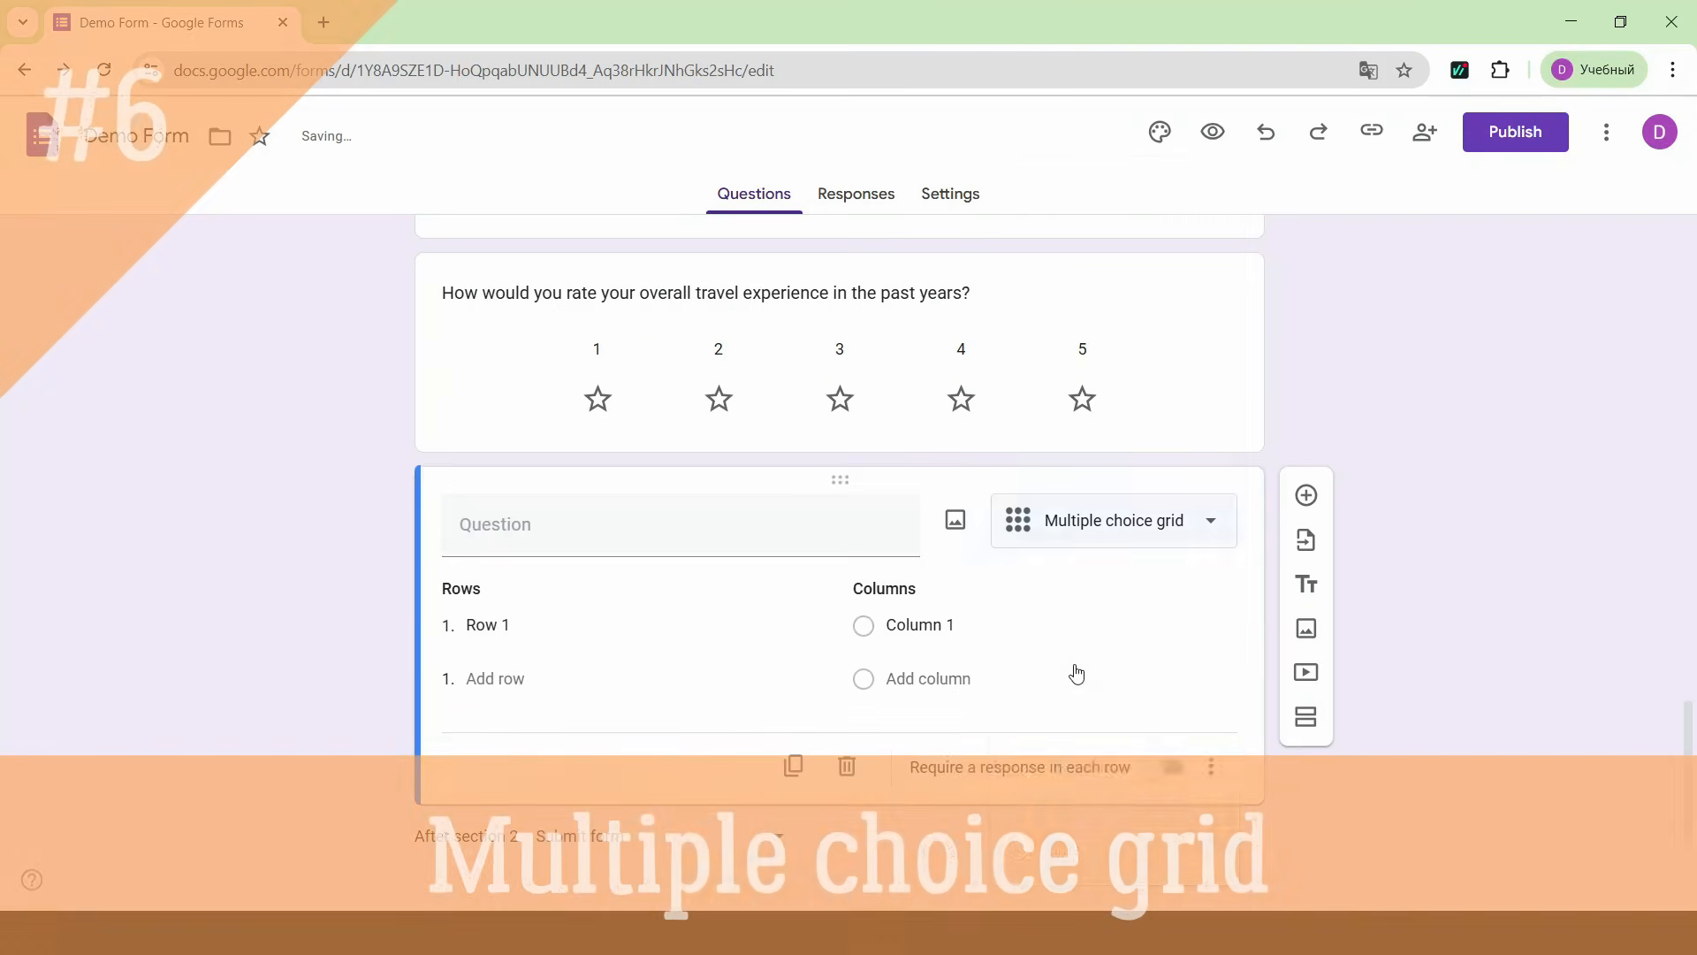
click(663, 538)
text(Rate This)
key(BackSpace)
key(BackSpace)
key(BackSpace)
key(BackSpace)
key(BackSpace)
text(these services:)
- Fill in the rows of the services grid, including Flights and Hotels
click(496, 675)
text(Flights)
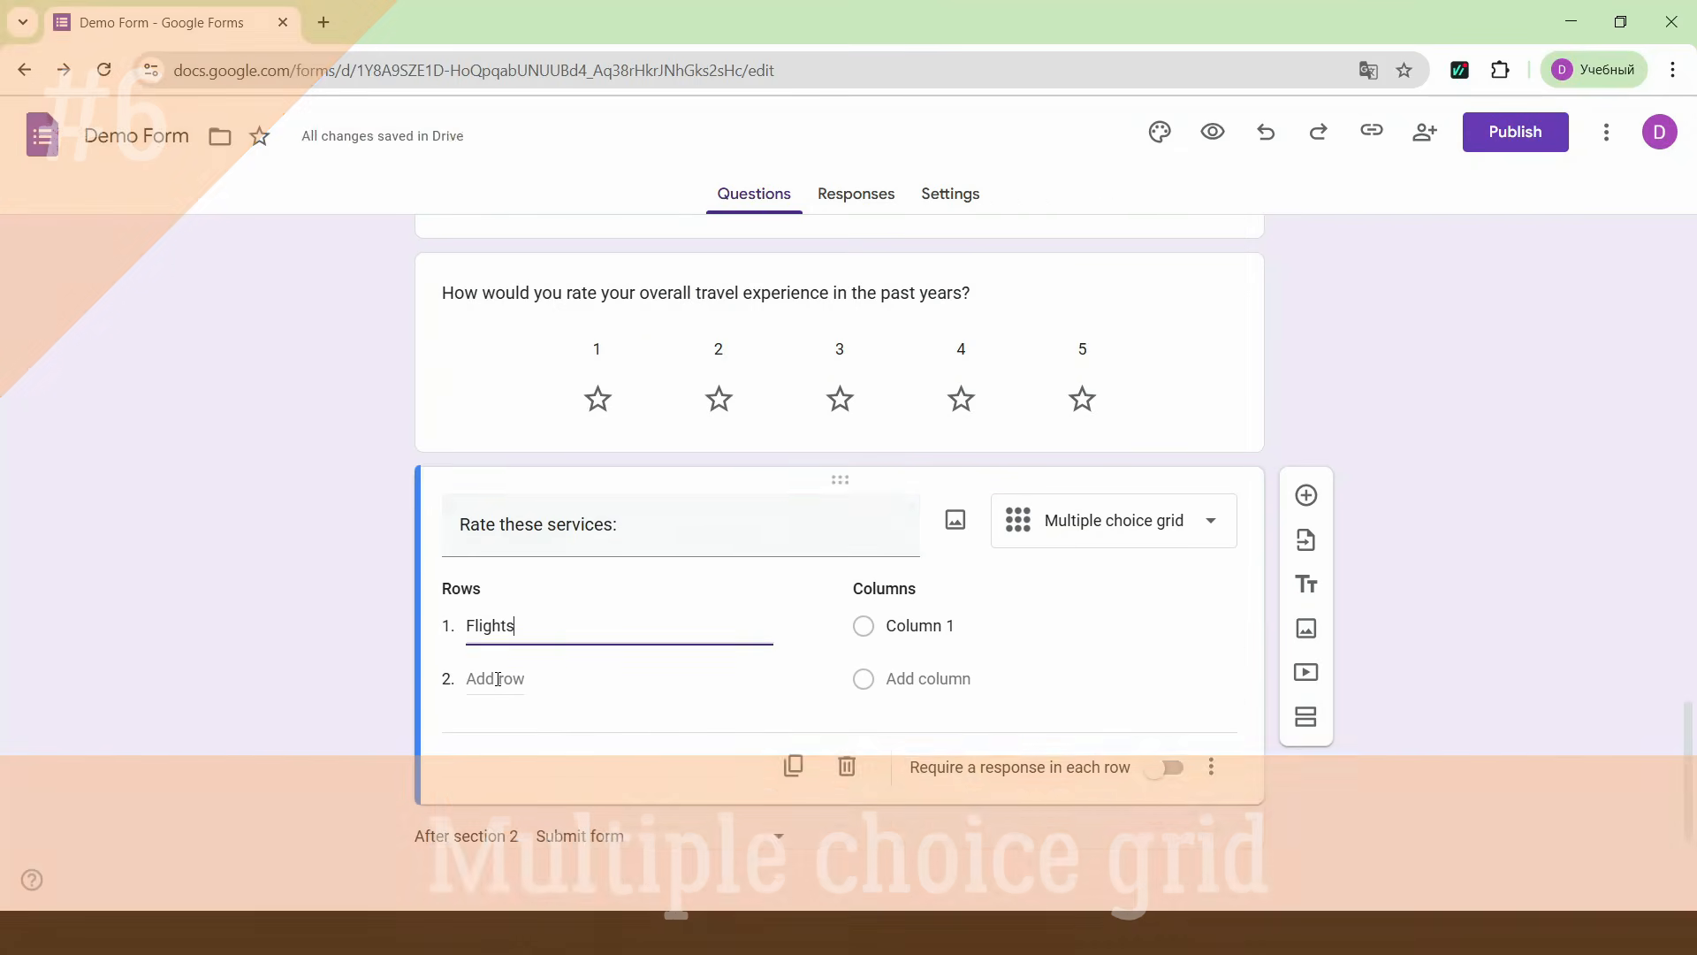
scroll(496, 677, down, 1)
click(513, 550)
text(Hotels)
click(513, 597)
- Fill in the columns of the services grid, including Fair, Good and Excellent
text(r)
key(Return)
text(Fair)
key(Return)
text(Good)
key(Return)
text(Excellent)
- Search for a "Travel" image and insert it at the start of the Travel Survey section
click(1227, 570)
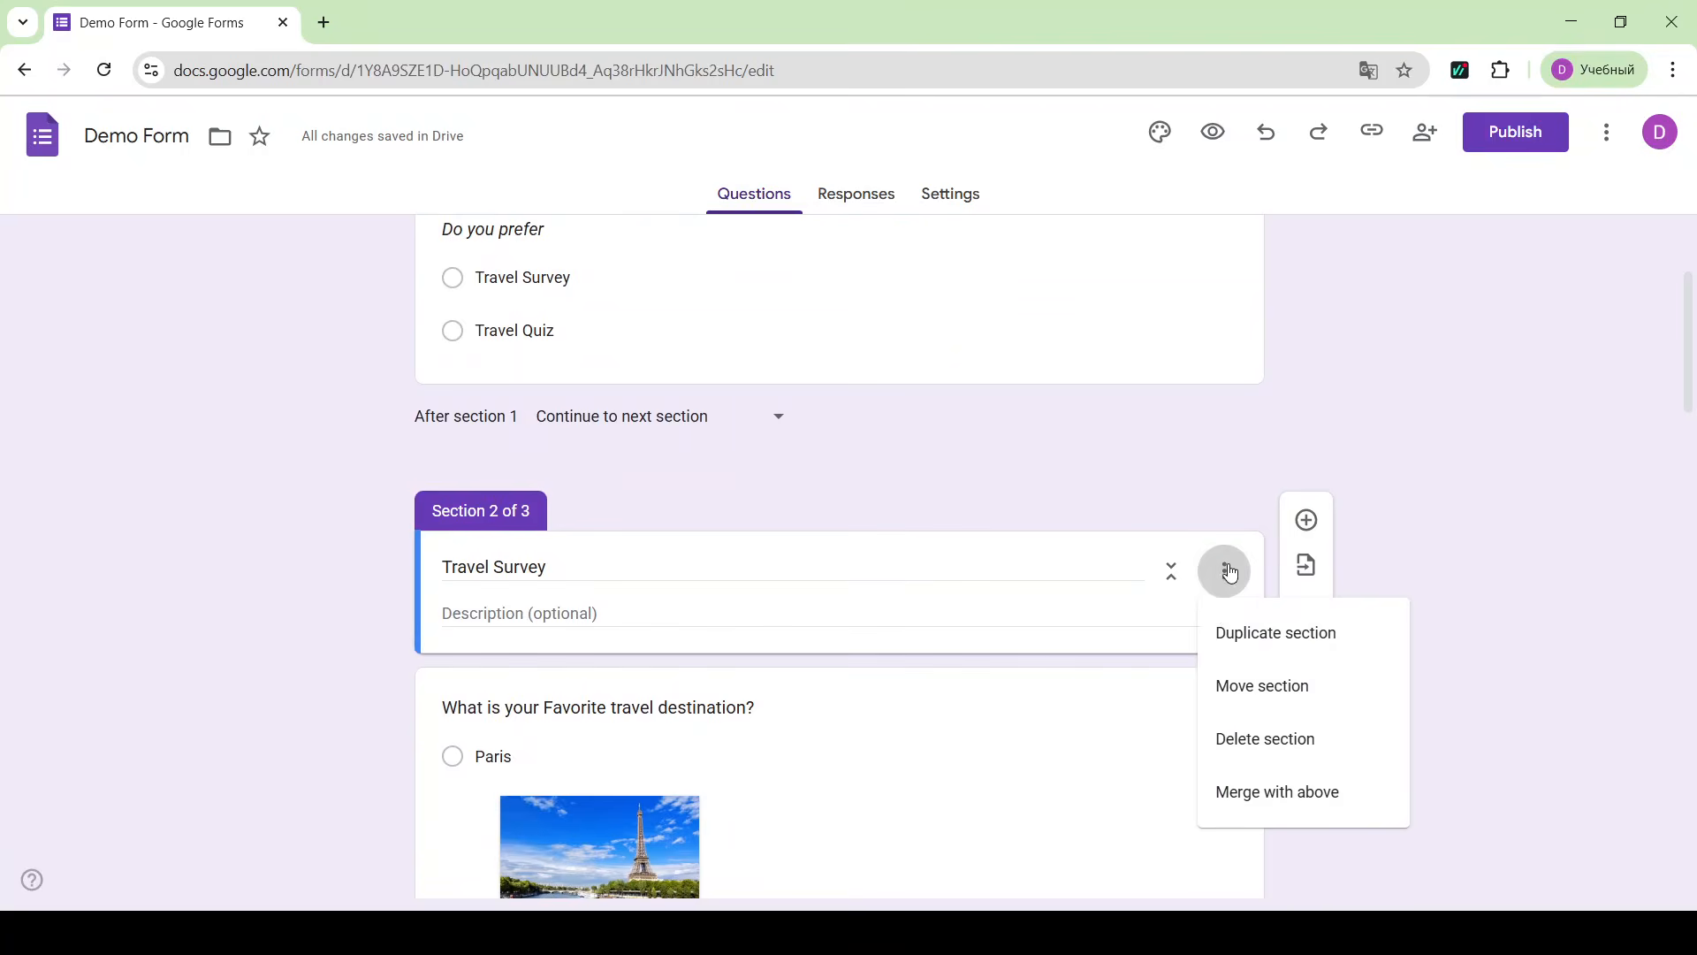
click(1309, 655)
click(889, 281)
text(Travel)
key(Return)
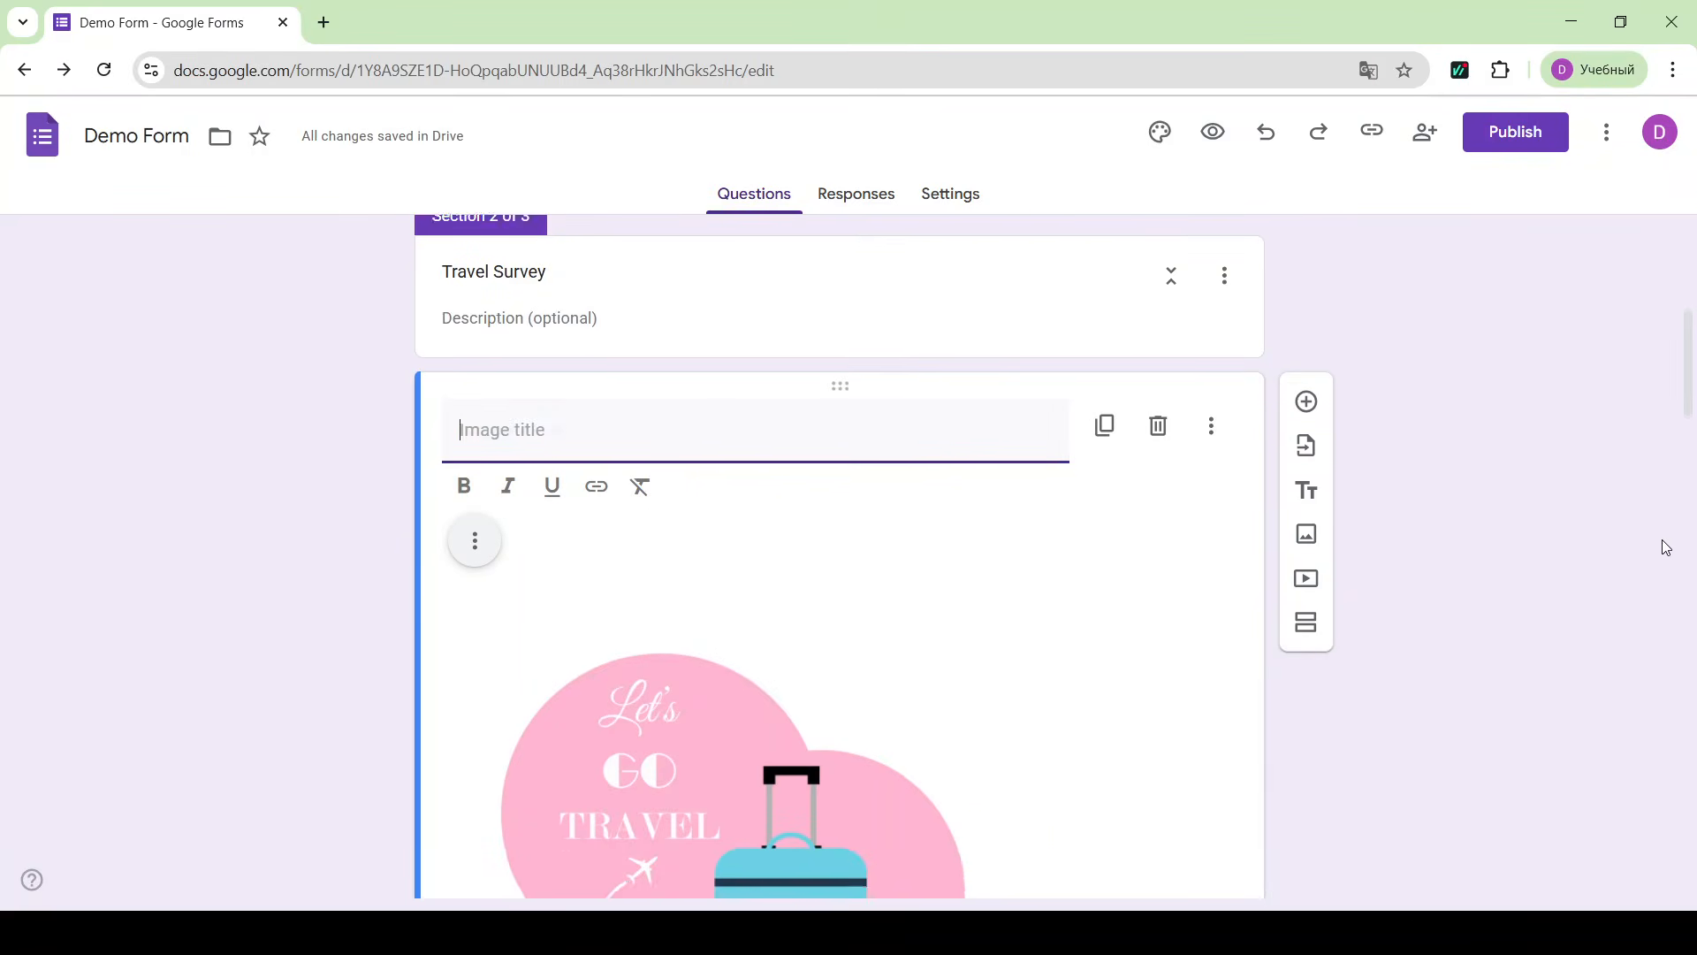
- Title the image at the start of the Travel Survey section "Travelling"
text(Travelling)
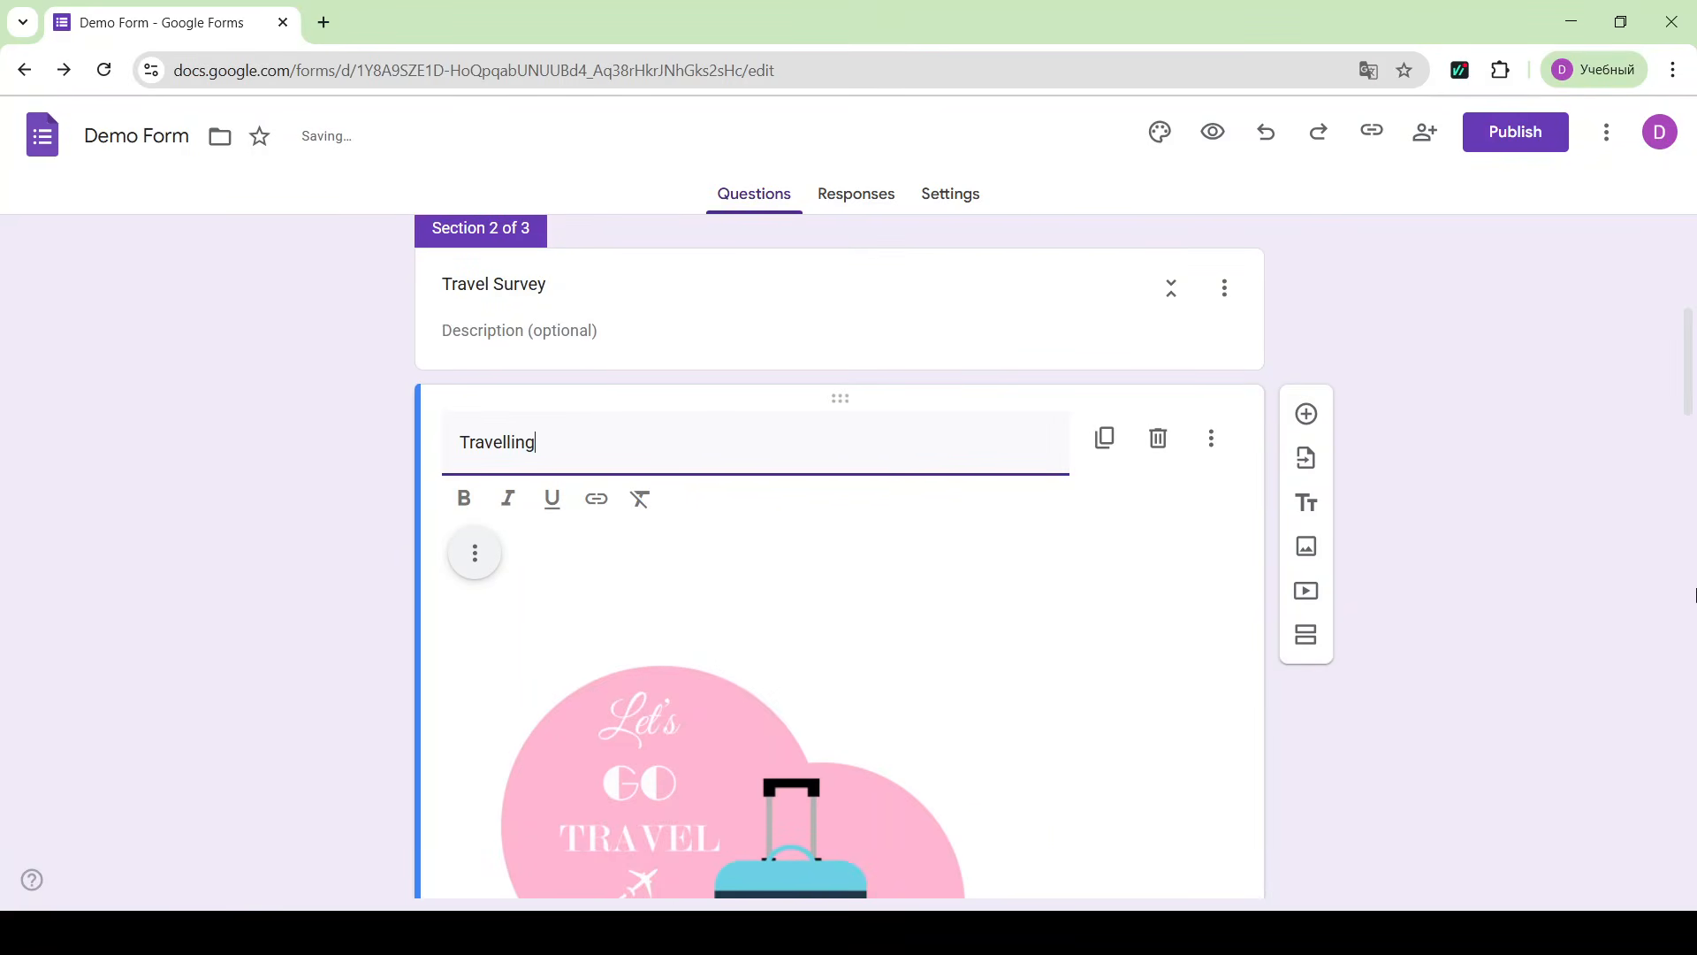
scroll(839, 530, down, 6)
- Preview the form's Travel Survey branch and choose Tokyo as the favorite travel destination
click(1212, 133)
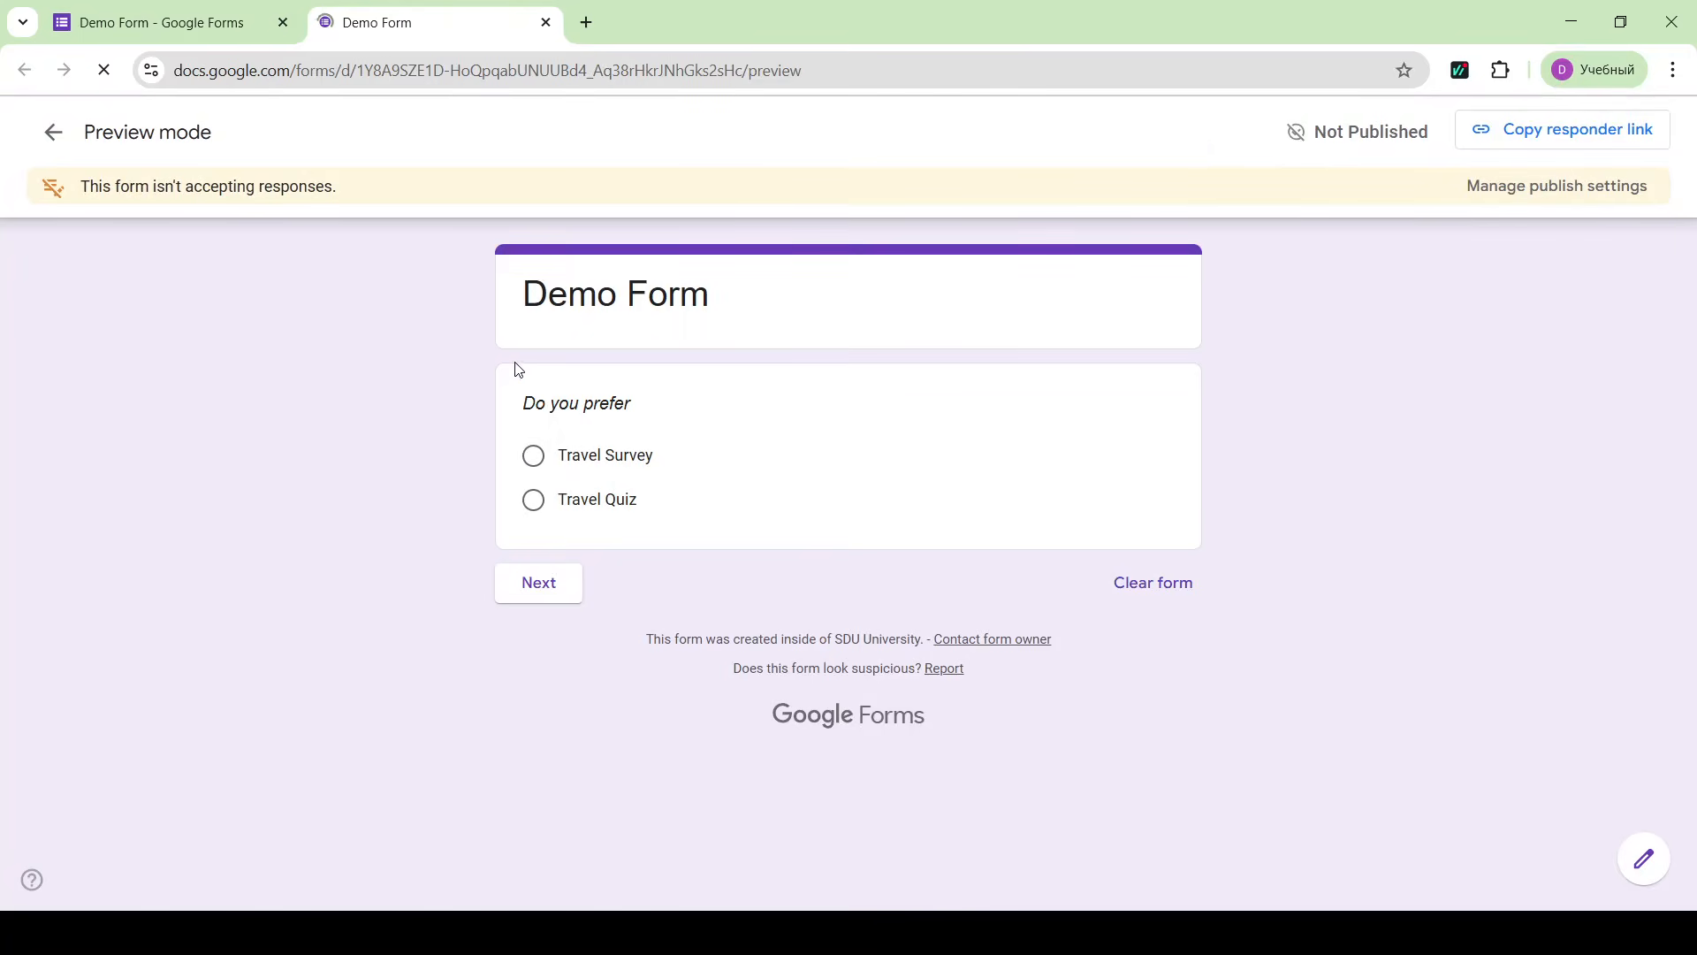
click(533, 456)
click(538, 623)
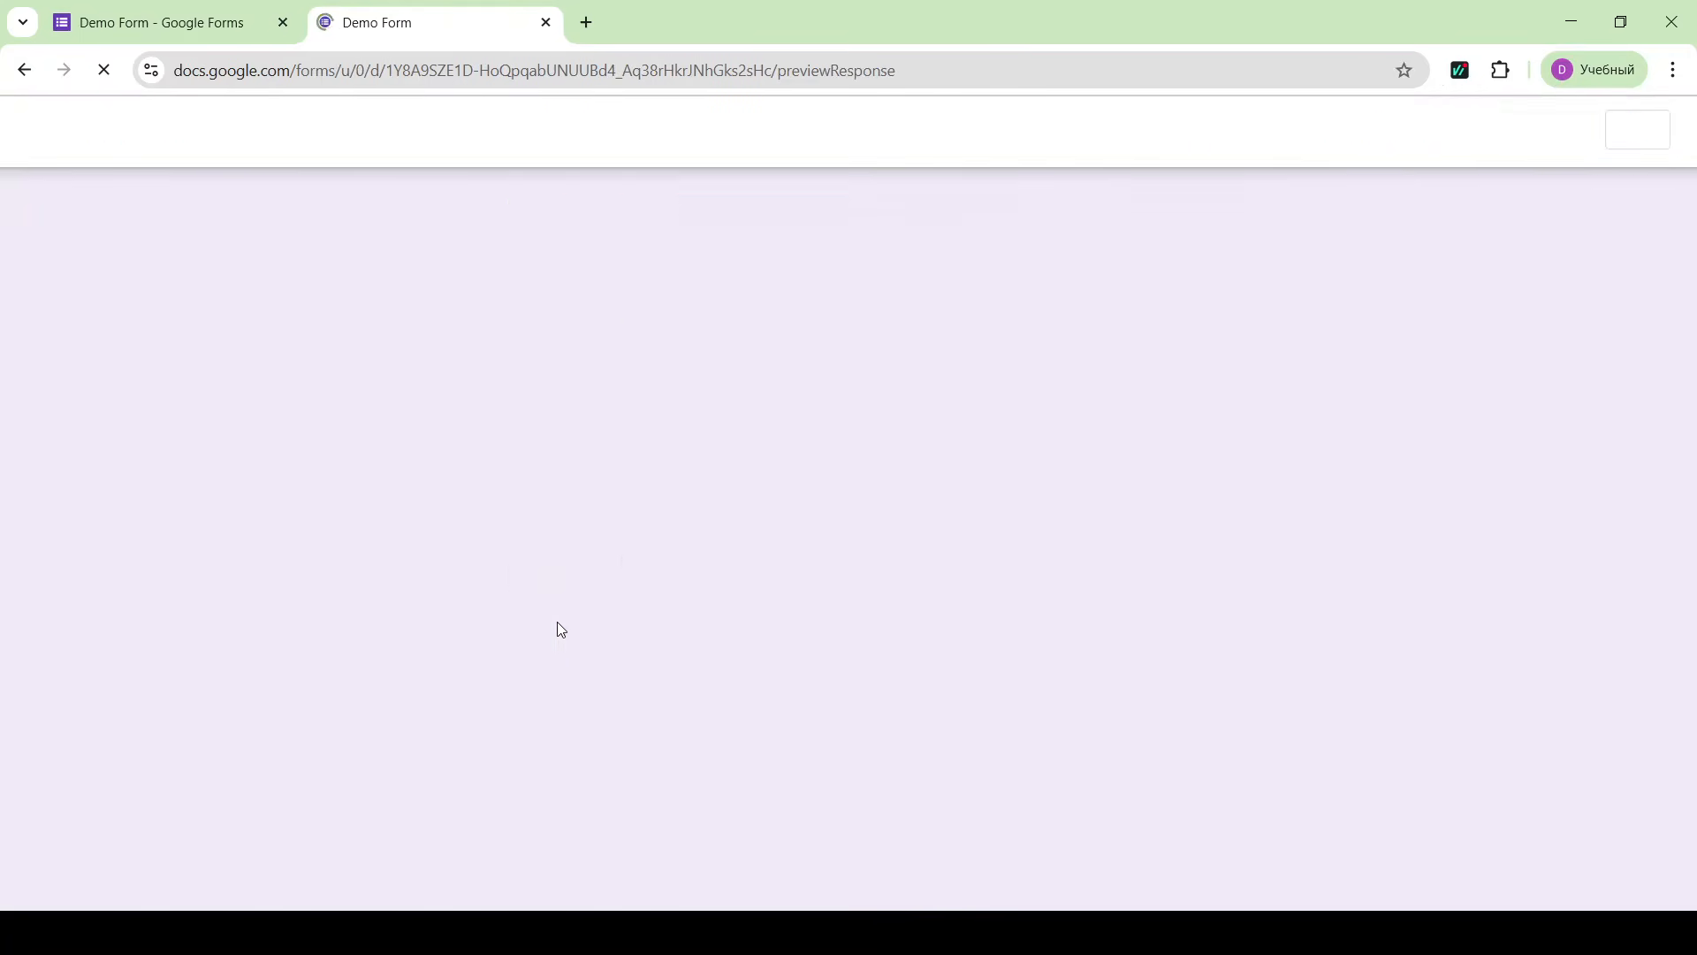
scroll(1121, 617, down, 9)
scroll(1123, 619, down, 3)
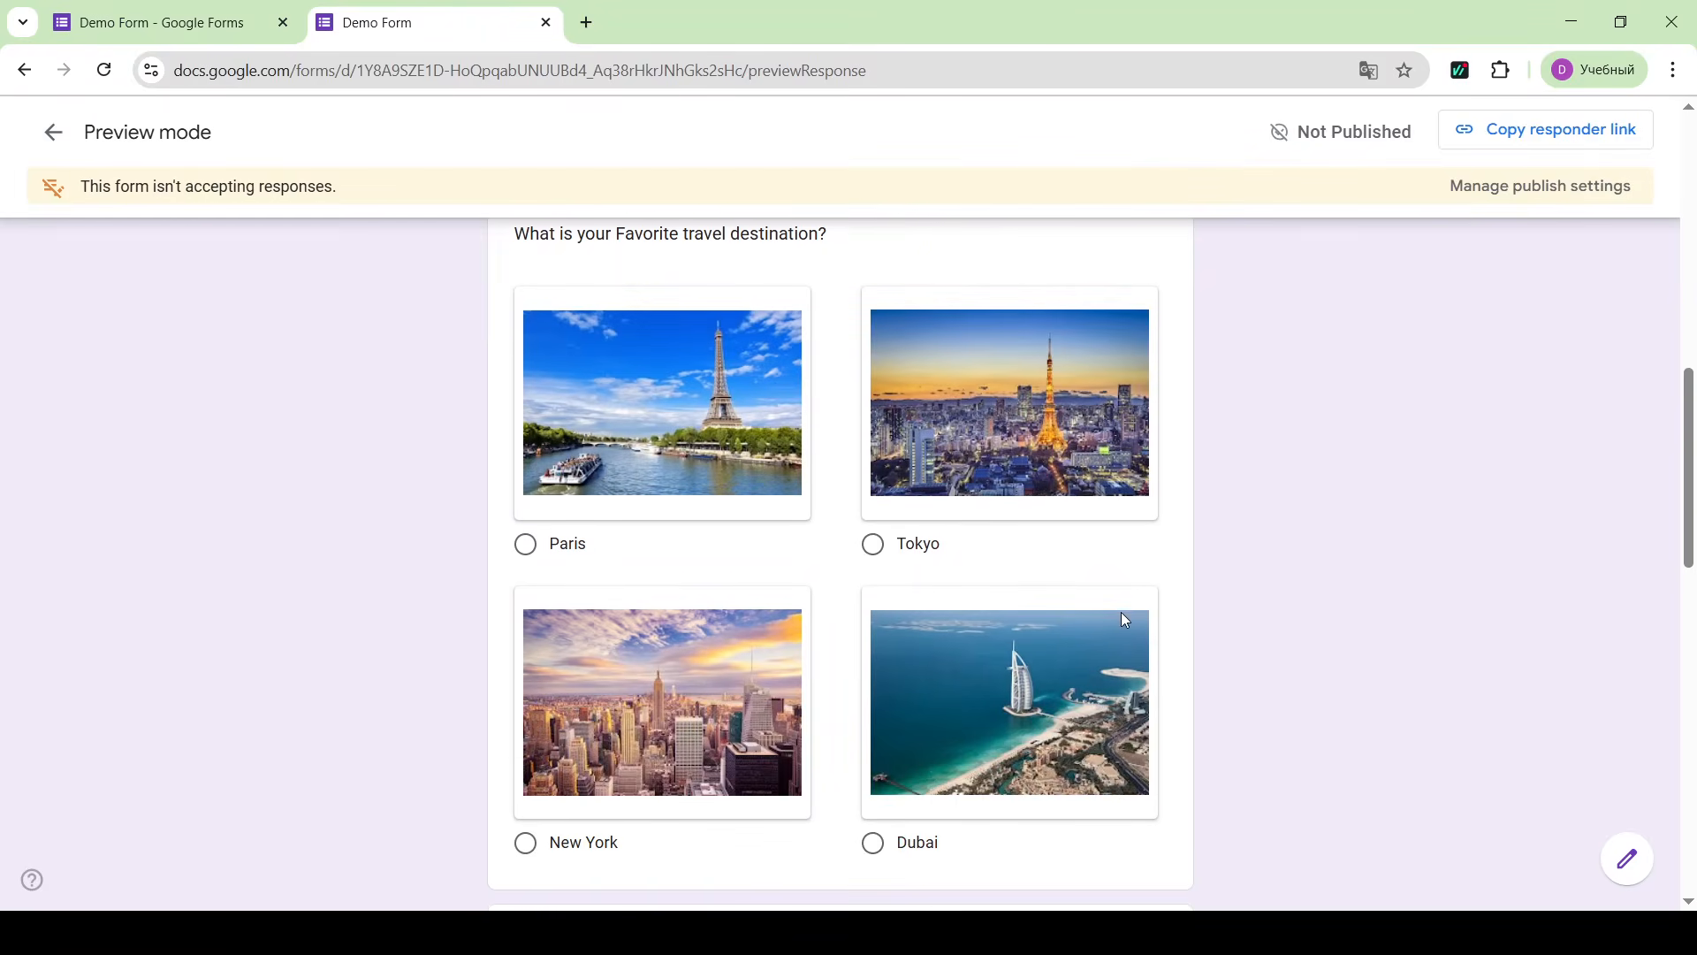
click(875, 545)
- Test the remaining survey questions: cultural interest 2, travel experience five stars, Flights Good and Hotels Fair
scroll(872, 549, down, 7)
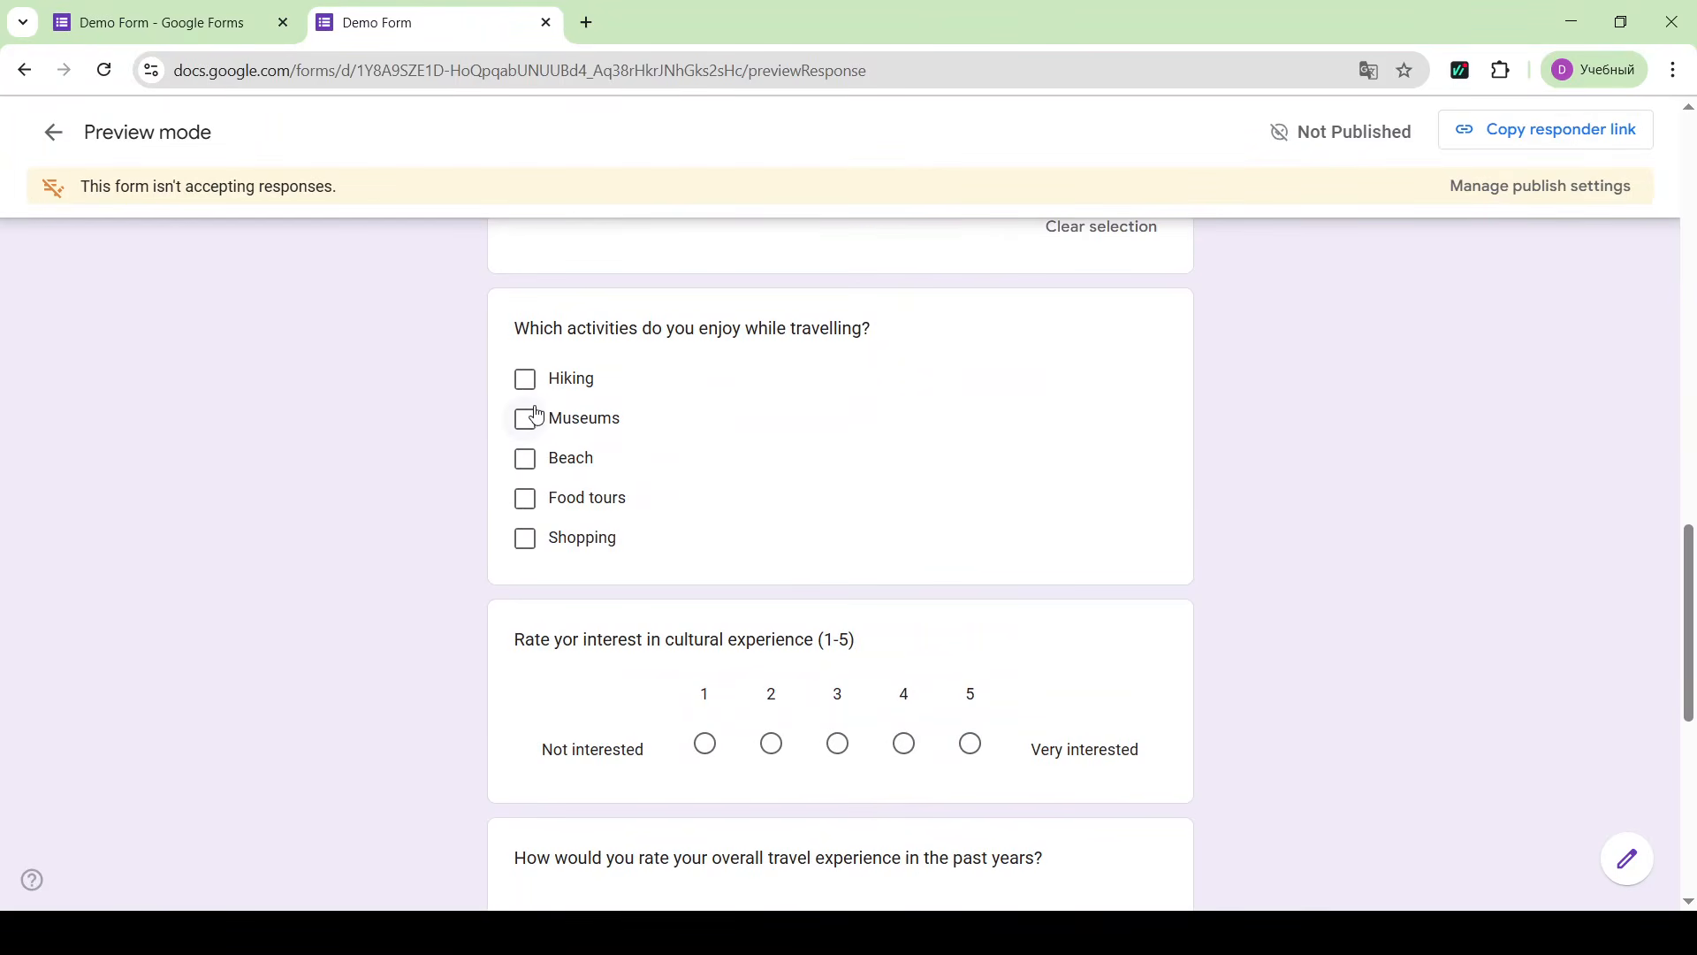
scroll(532, 424, down, 4)
click(770, 345)
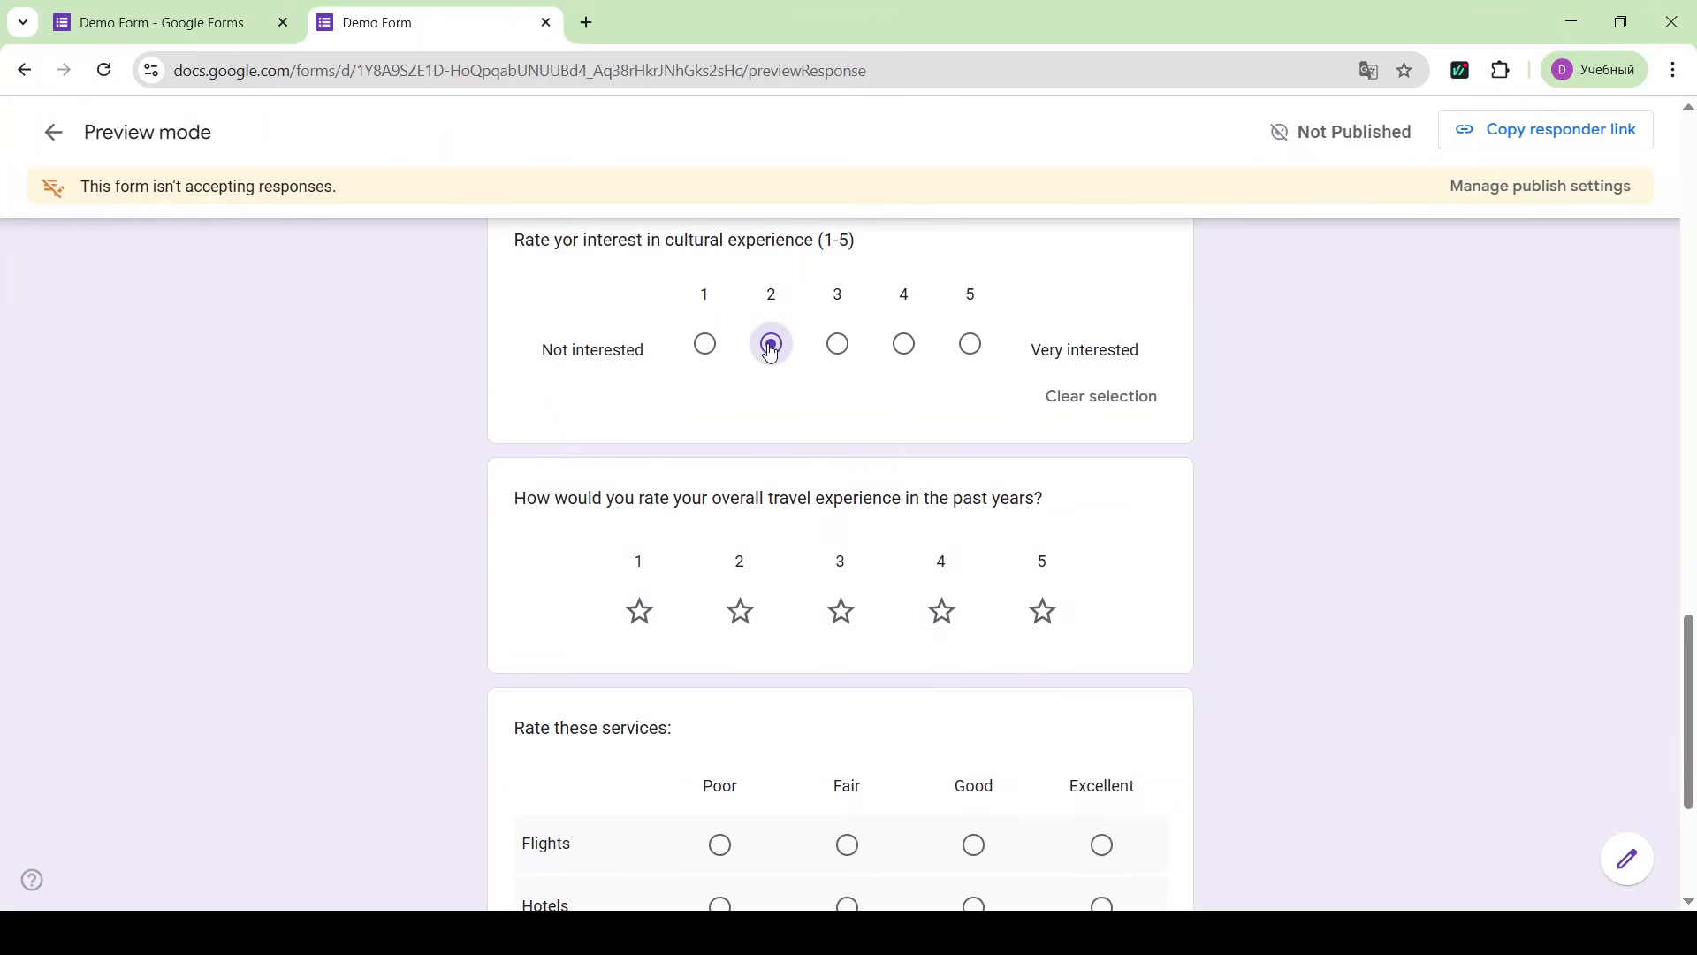
click(1043, 611)
scroll(966, 576, down, 4)
click(975, 554)
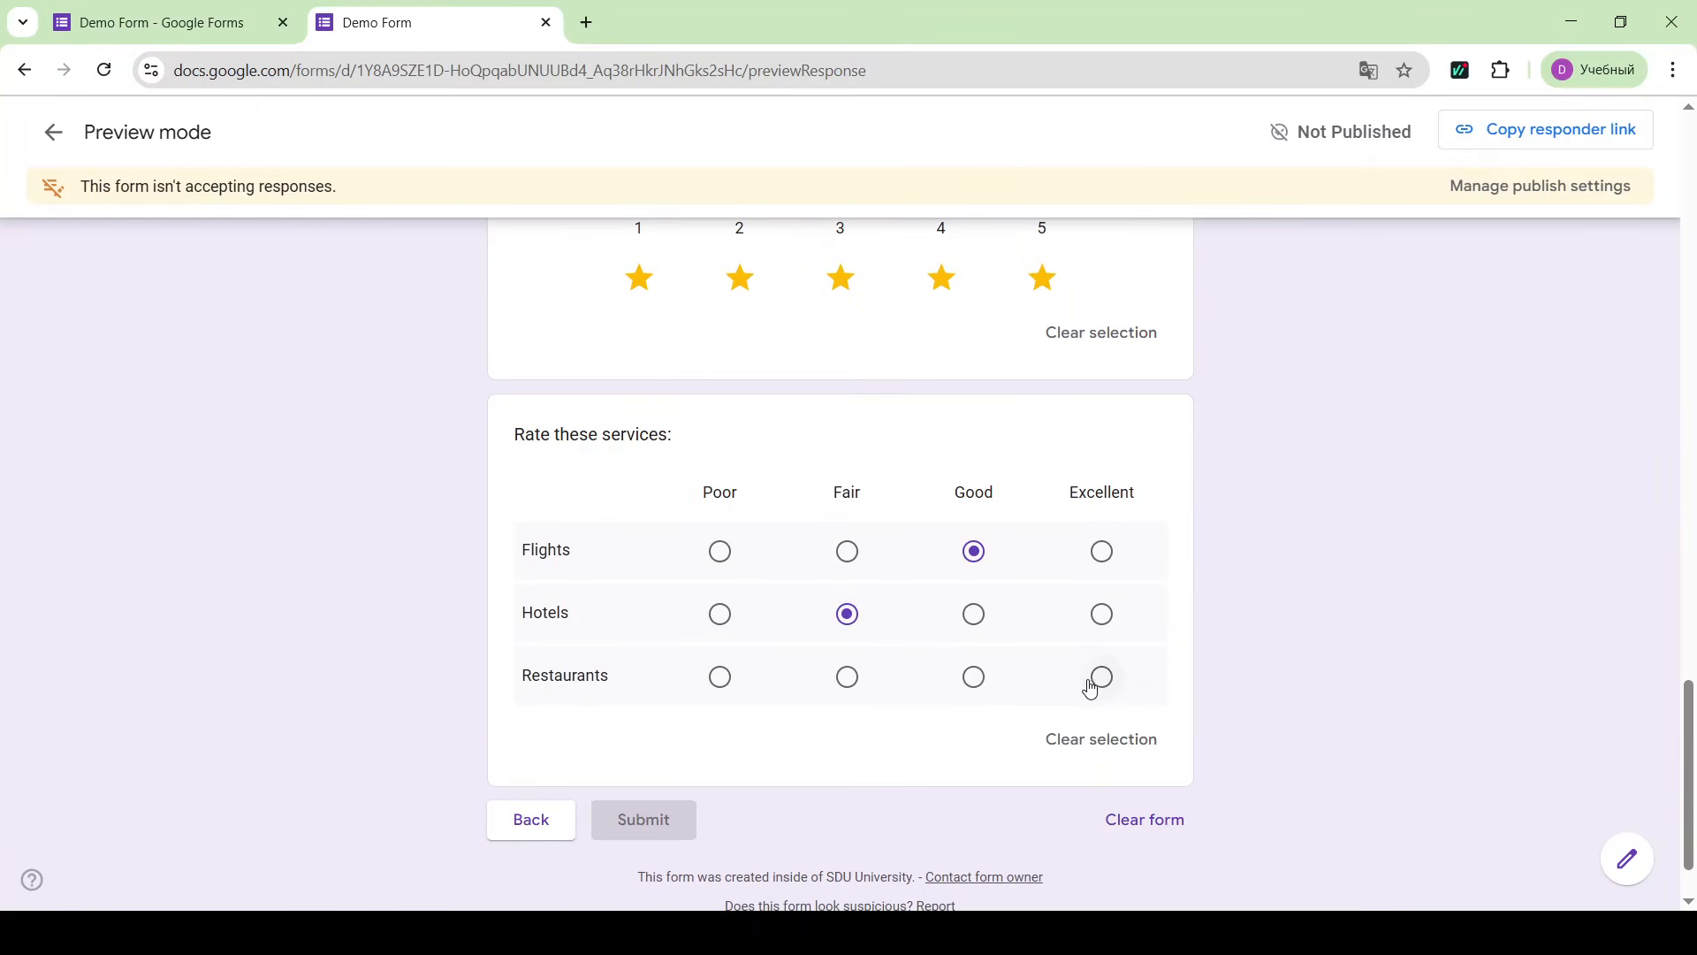
scroll(1101, 683, down, 1)
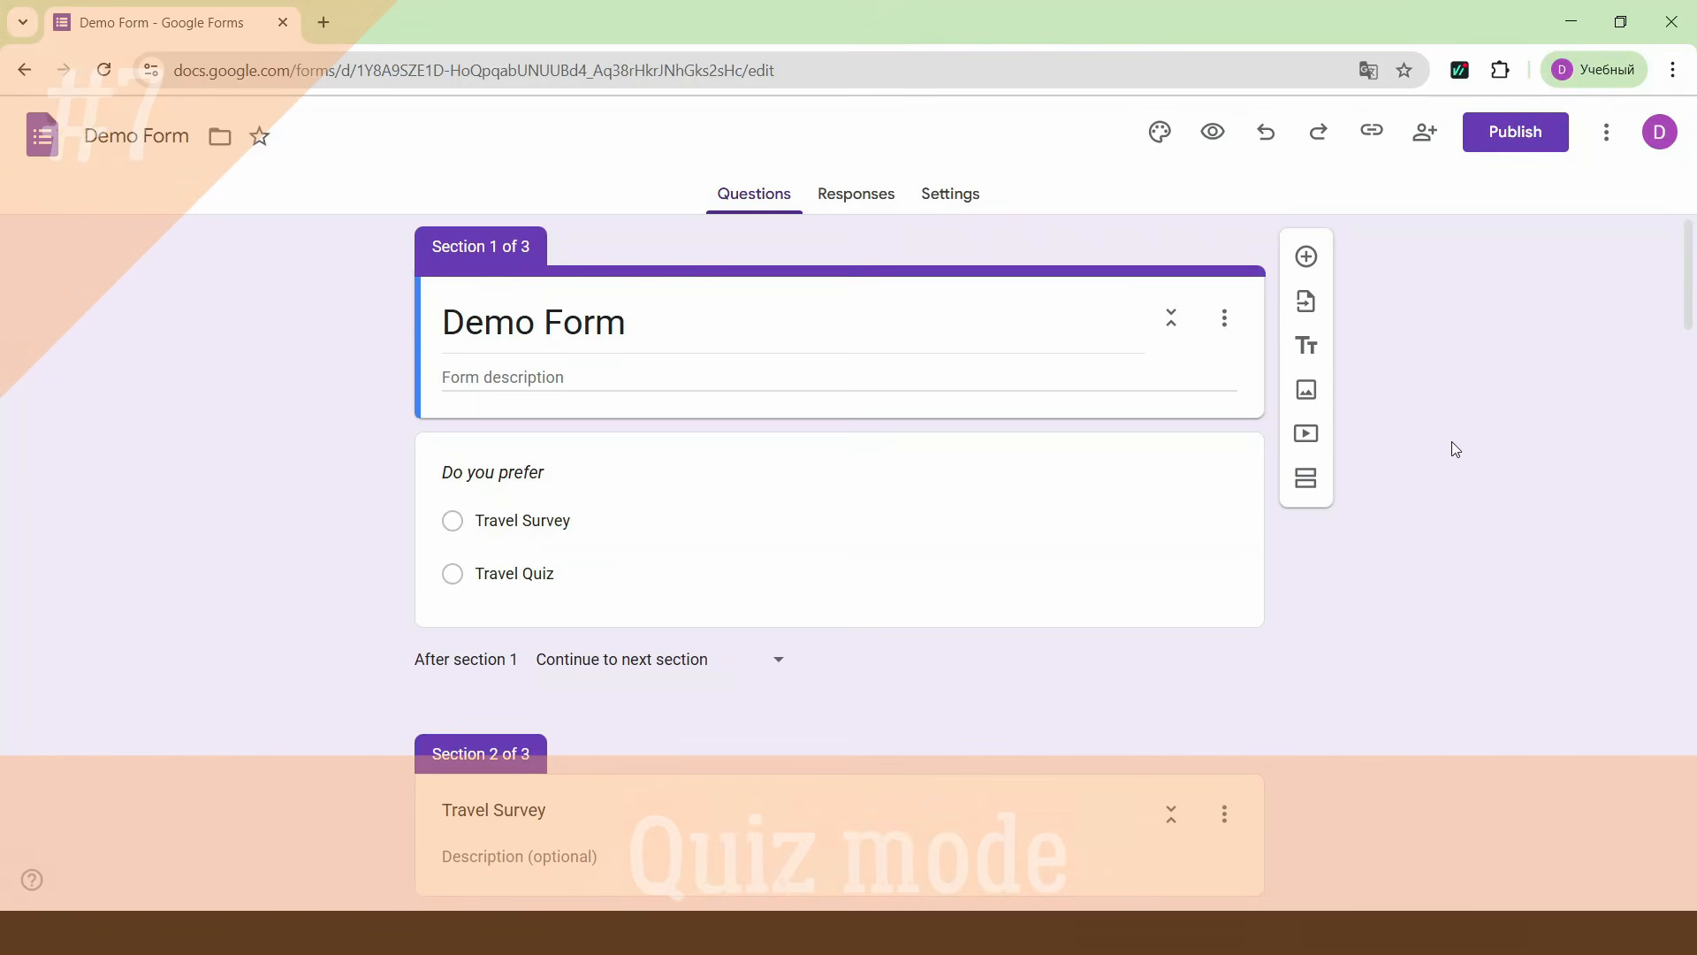
- Make the form a quiz in its settings
click(953, 189)
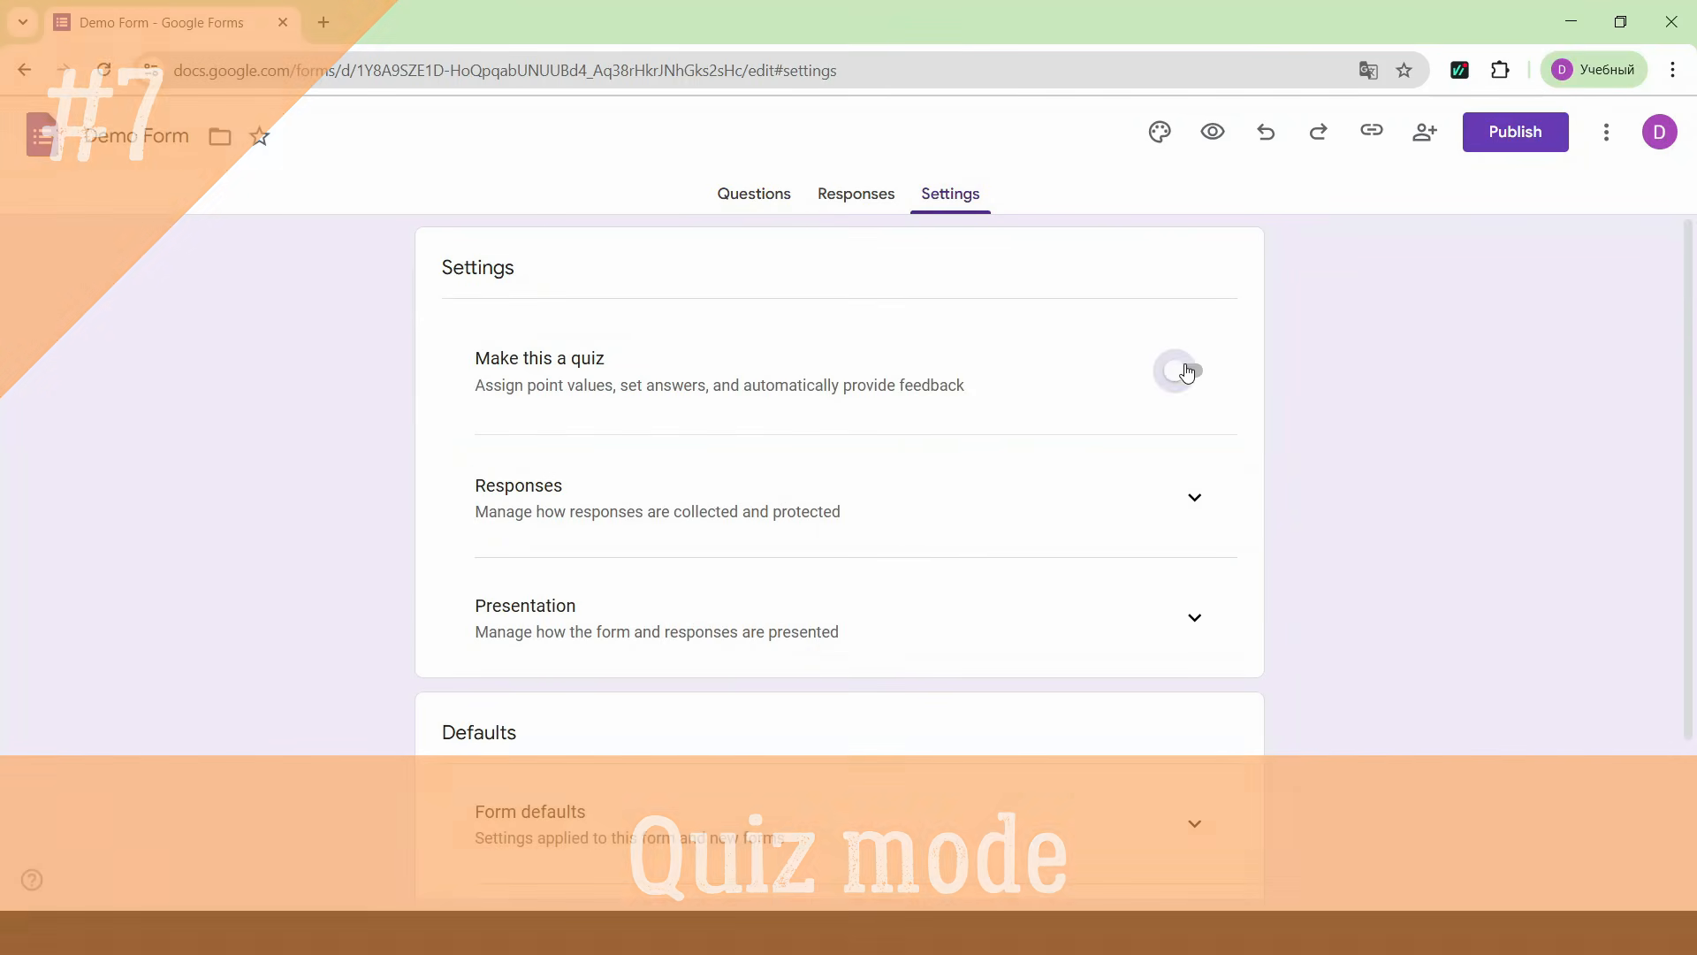
click(1189, 371)
scroll(1189, 371, down, 10)
- Add a question to the Travel Quiz section reading "Wch city is known the Big Apple?"
click(757, 196)
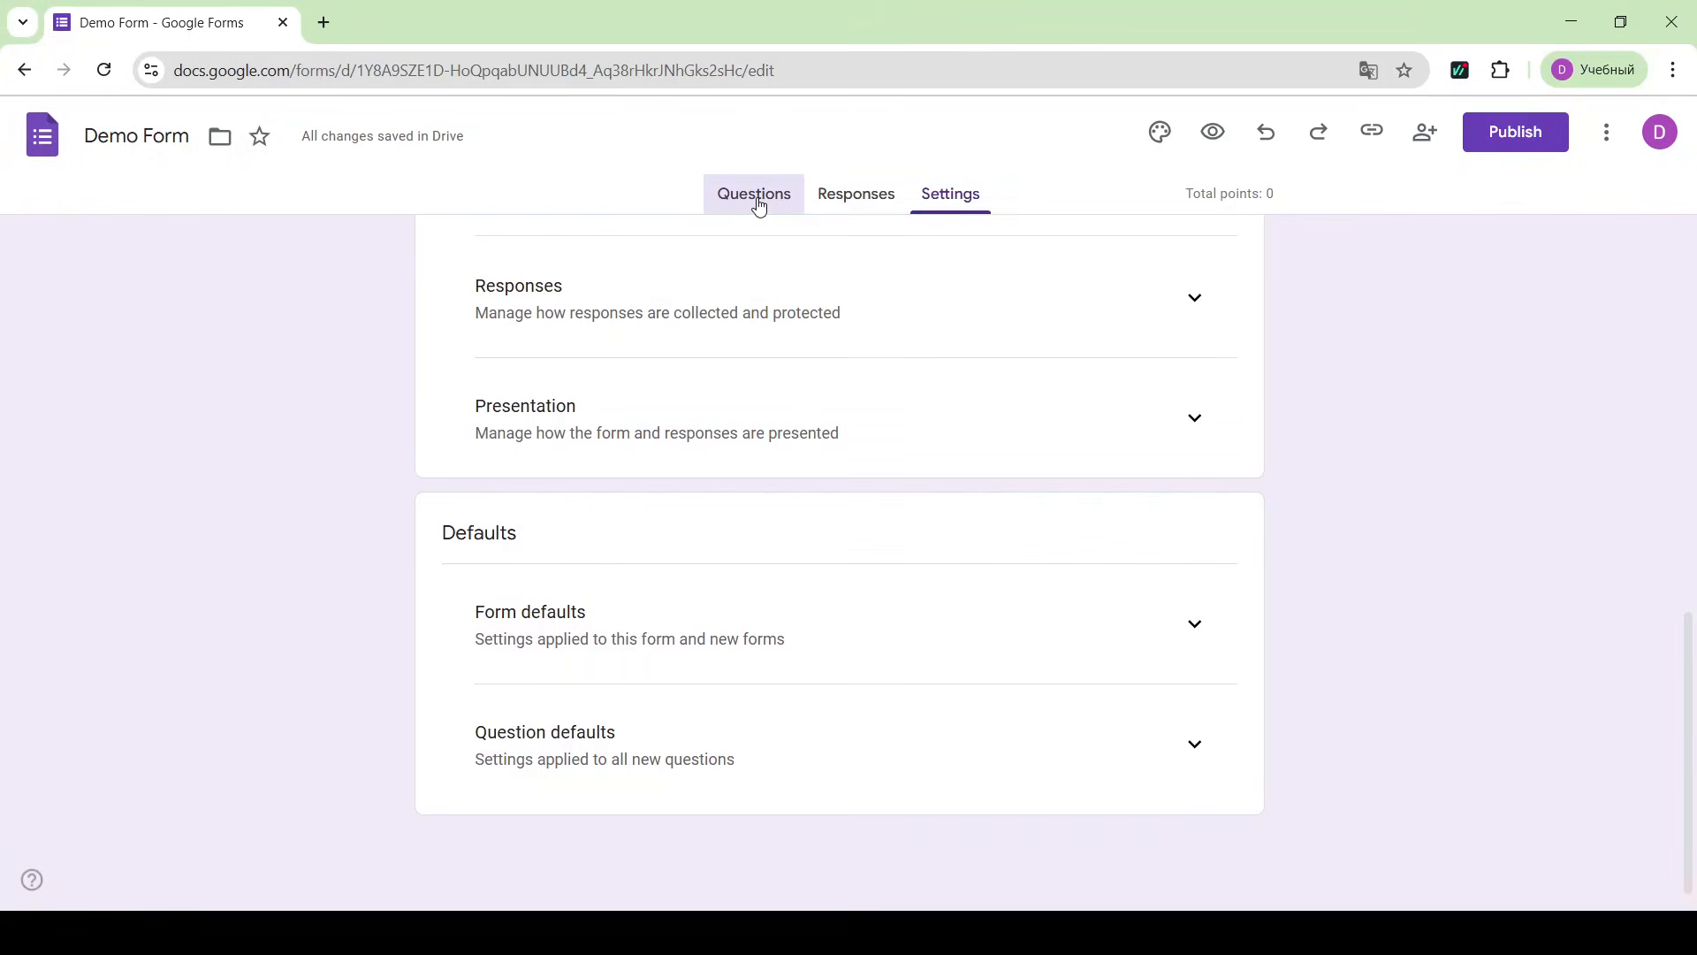
scroll(1201, 765, down, 10)
click(1187, 809)
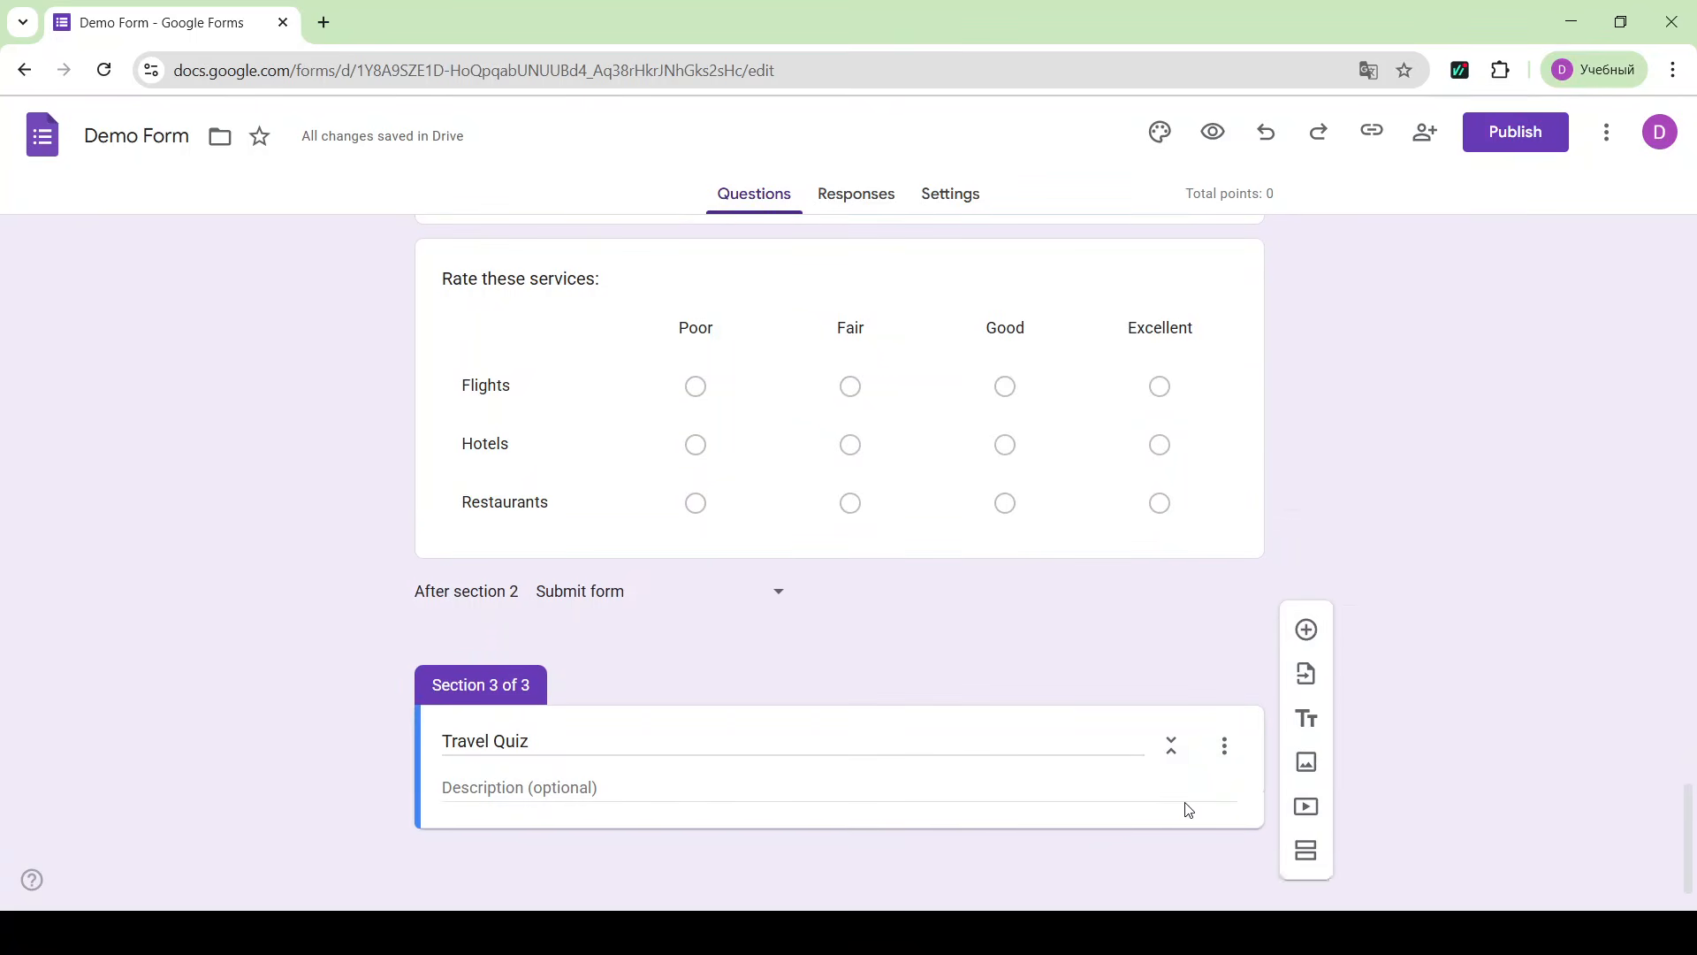
click(1312, 670)
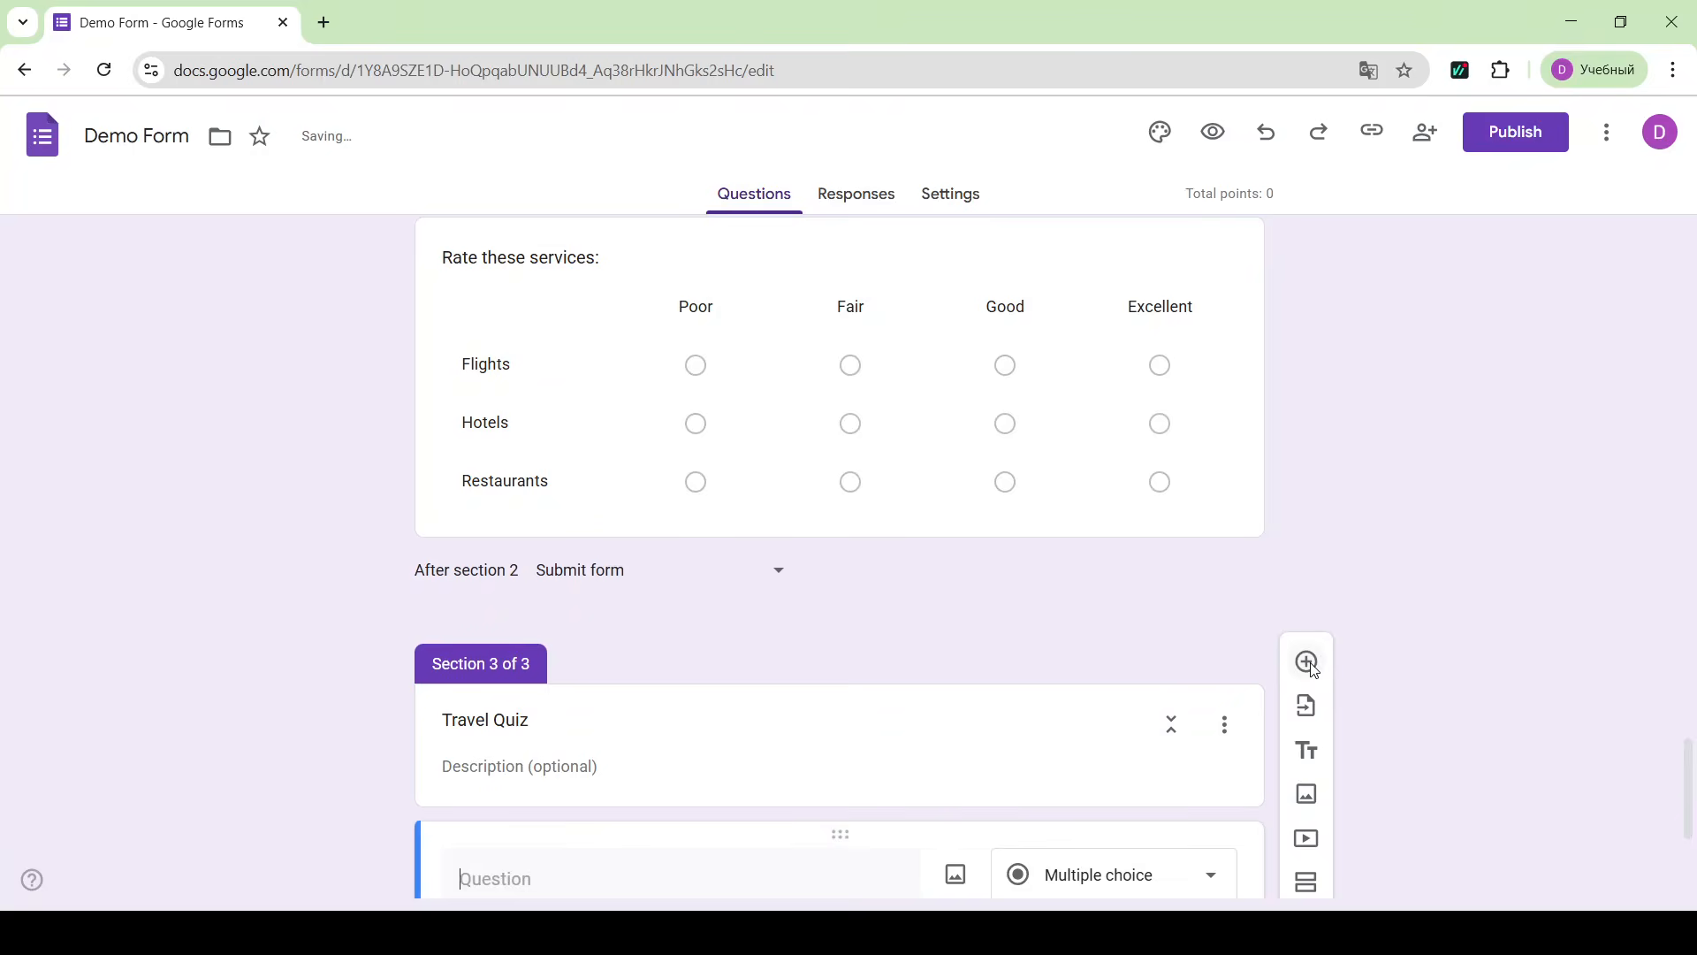
text(Wch city is known )
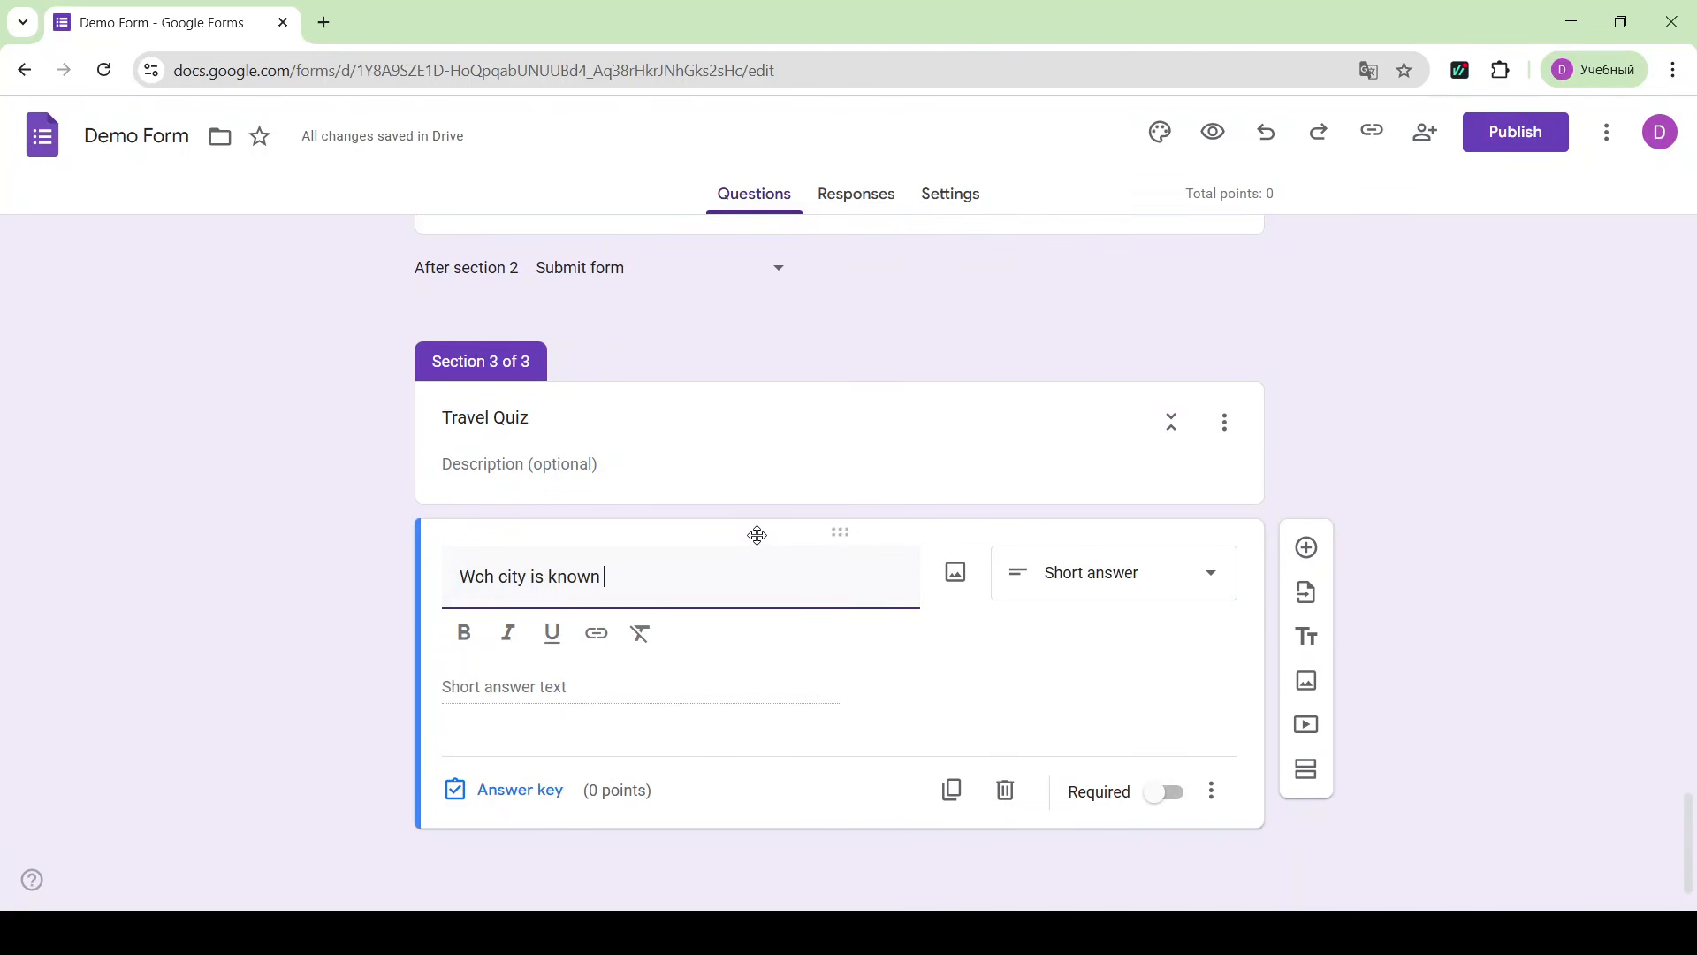
text( the Big Apple?)
- Fill in the Big Apple question's choices as New York, Los Angeles, London and Sydney
key(Return)
text(Los angeles)
click(515, 705)
key(BackSpace)
text(A)
key(Return)
text(London)
key(Return)
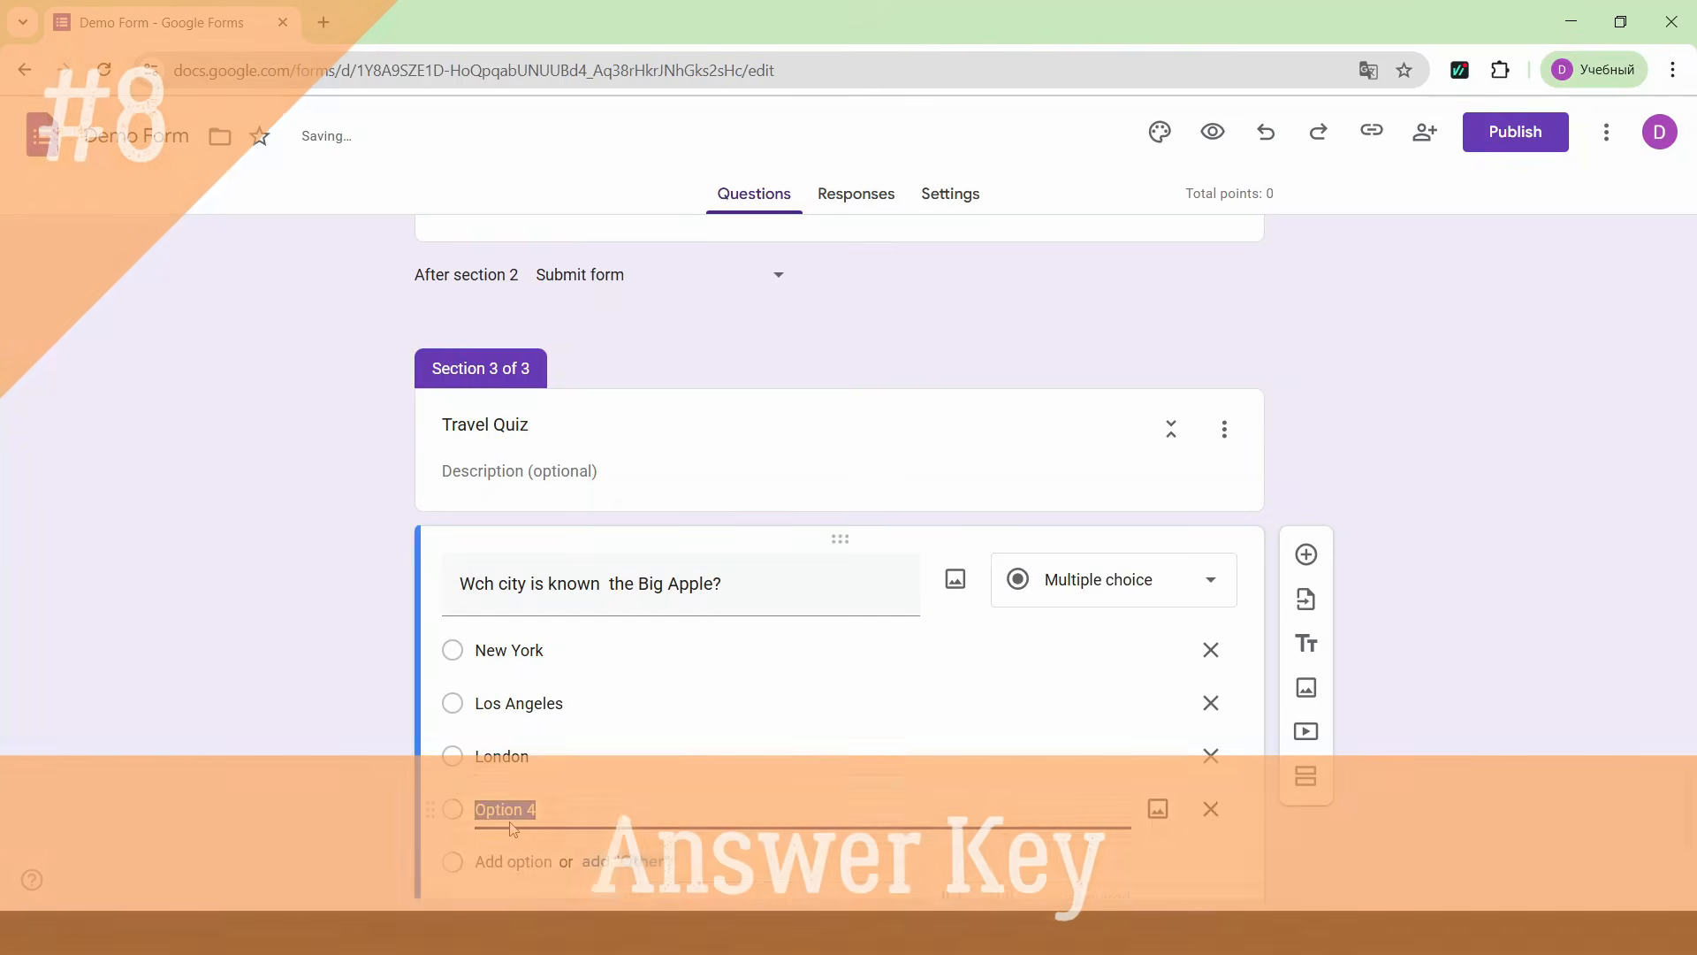
text(Sydney)
- Set the Big Apple question's answer key to New York, worth 20 points
scroll(815, 756, down, 2)
click(503, 793)
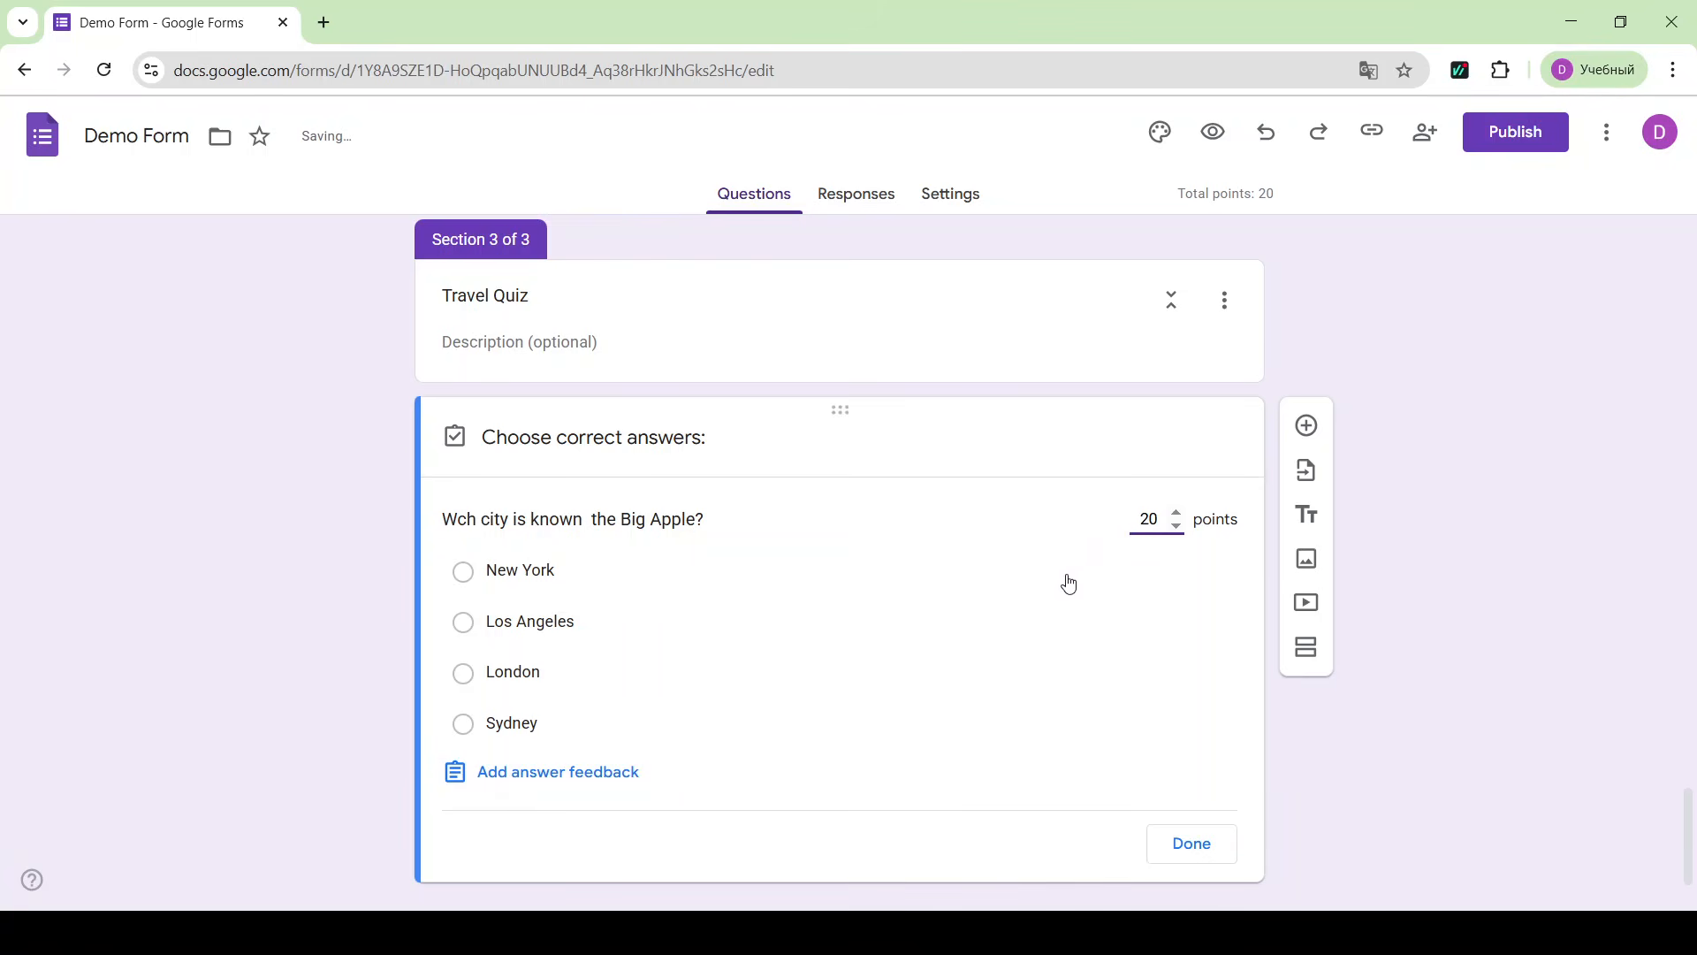
click(471, 584)
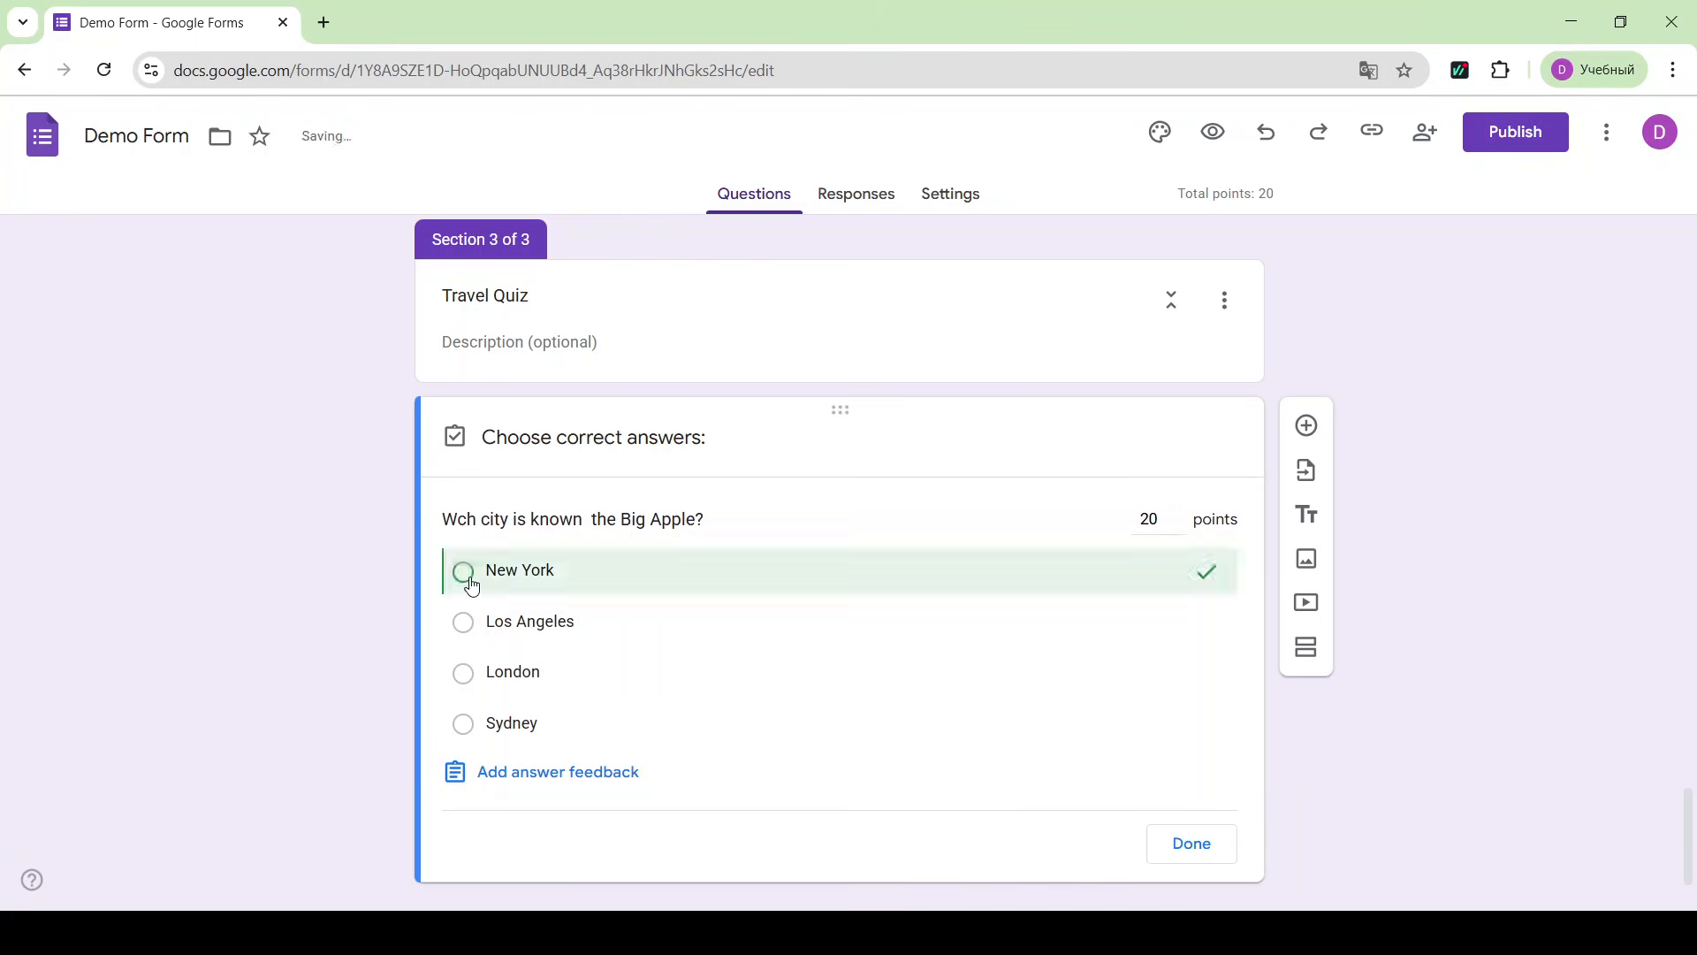
click(1193, 845)
- Add a Short answer question reading "What is the capital of Japan?" below the Big Apple question
click(1306, 426)
click(1126, 571)
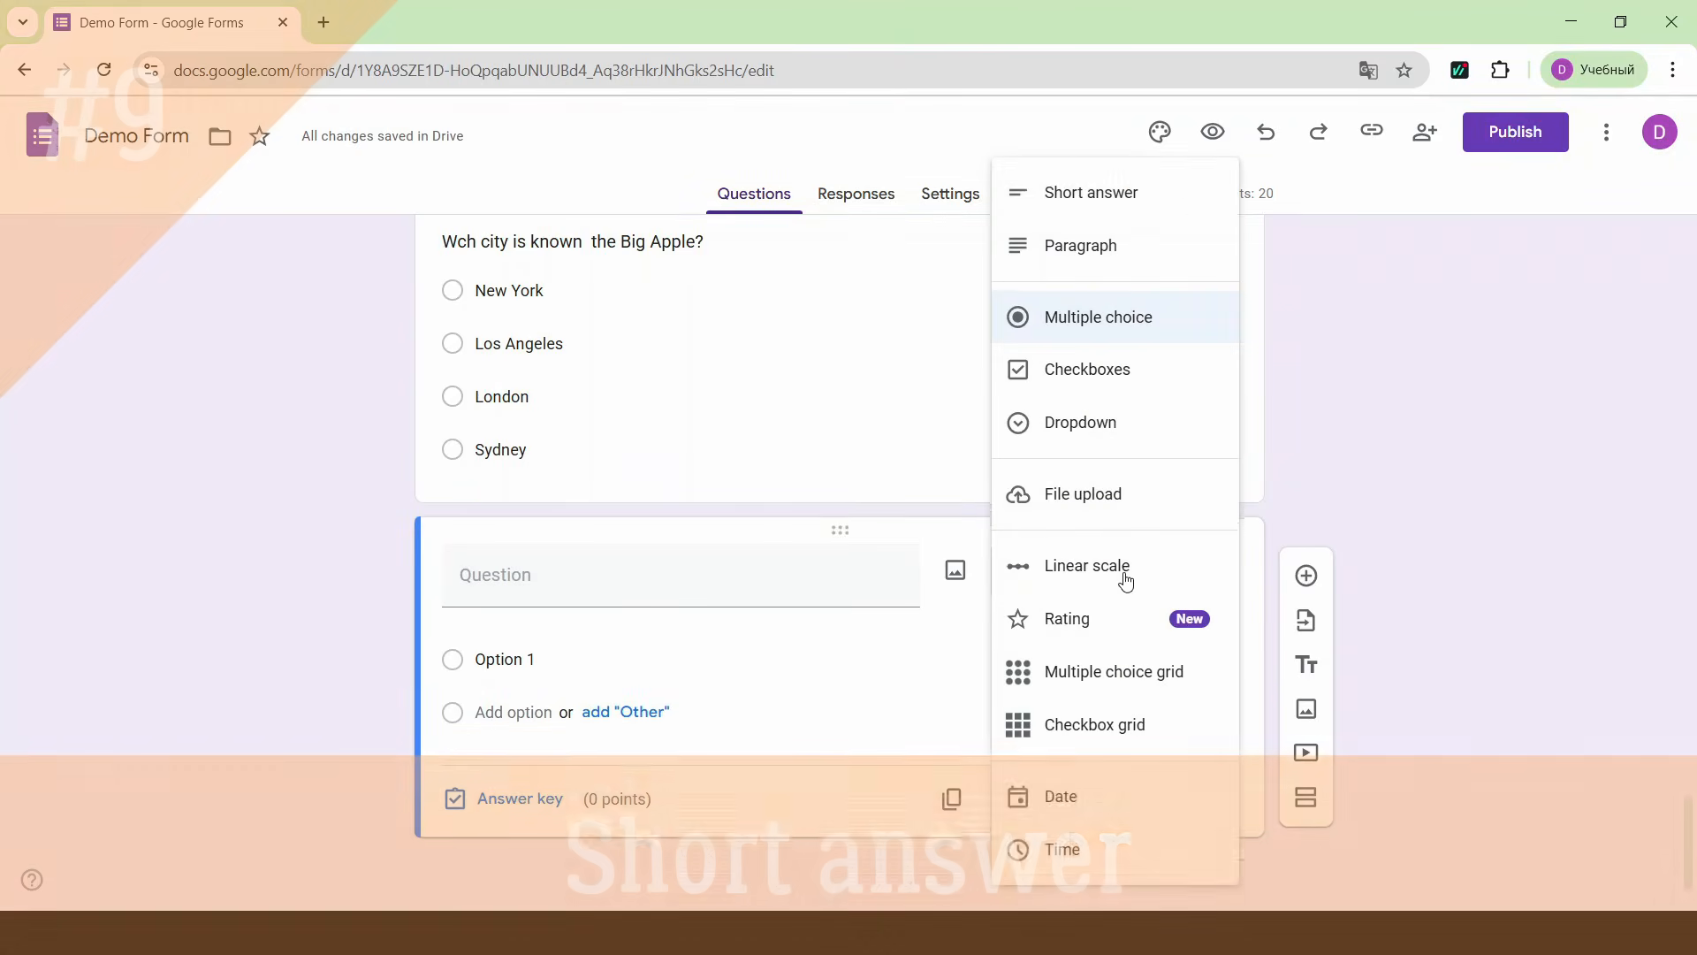
click(1139, 192)
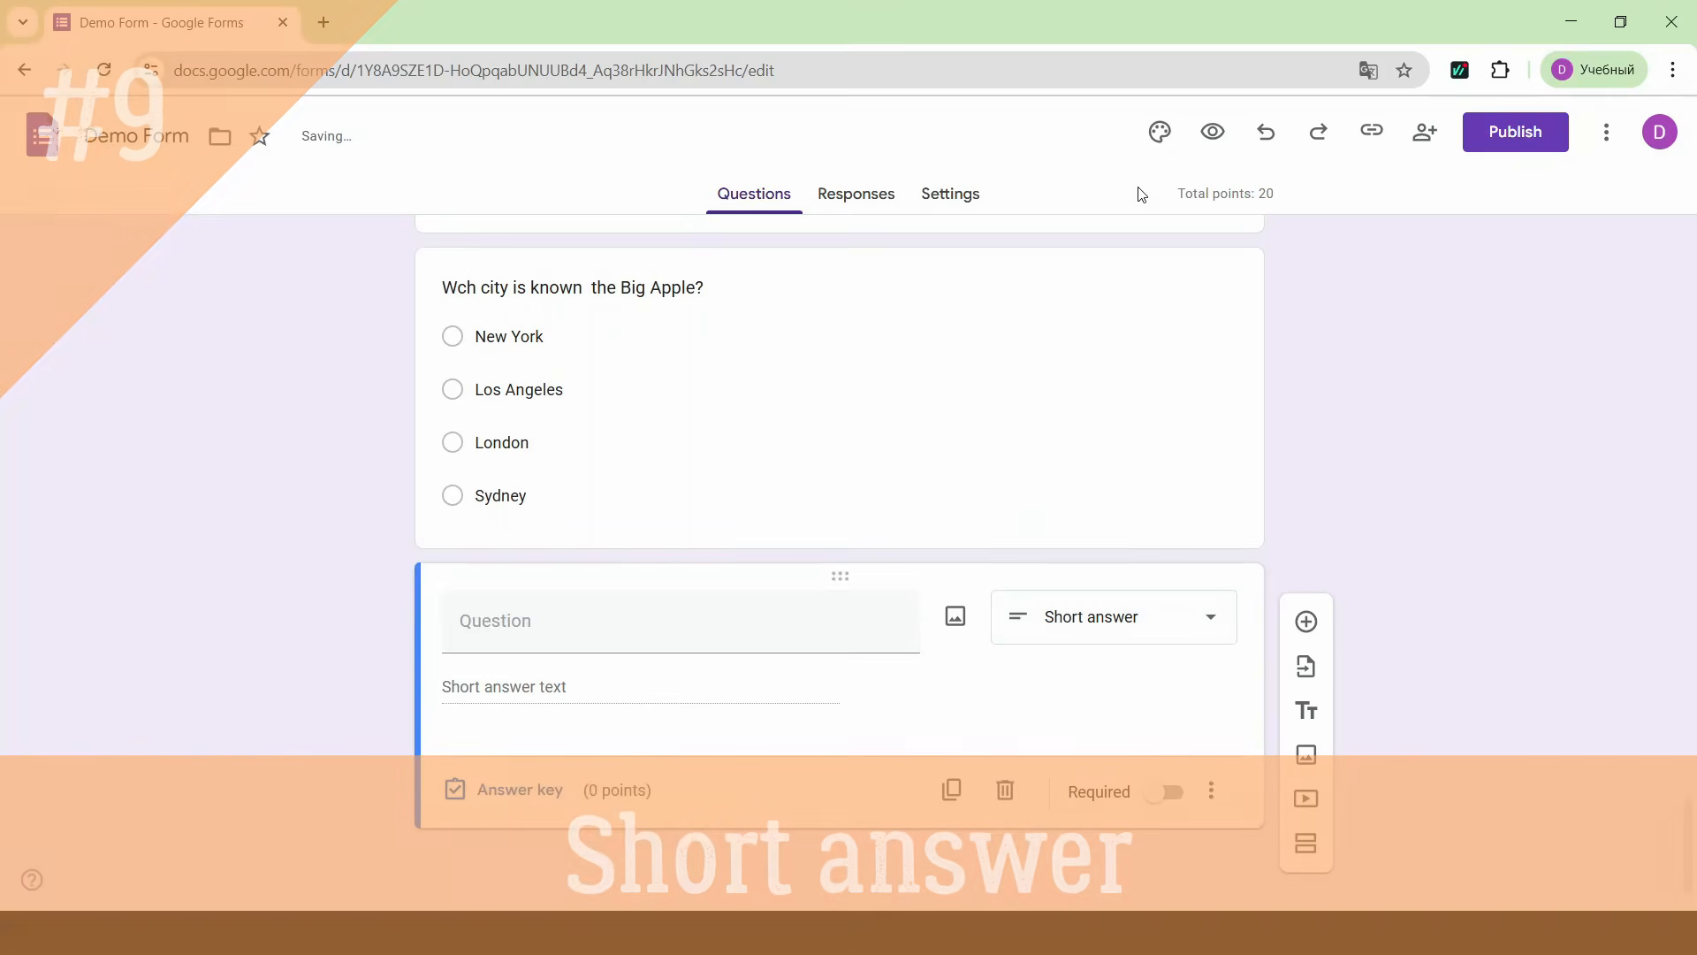
click(682, 638)
text(What is the capital of Japan?)
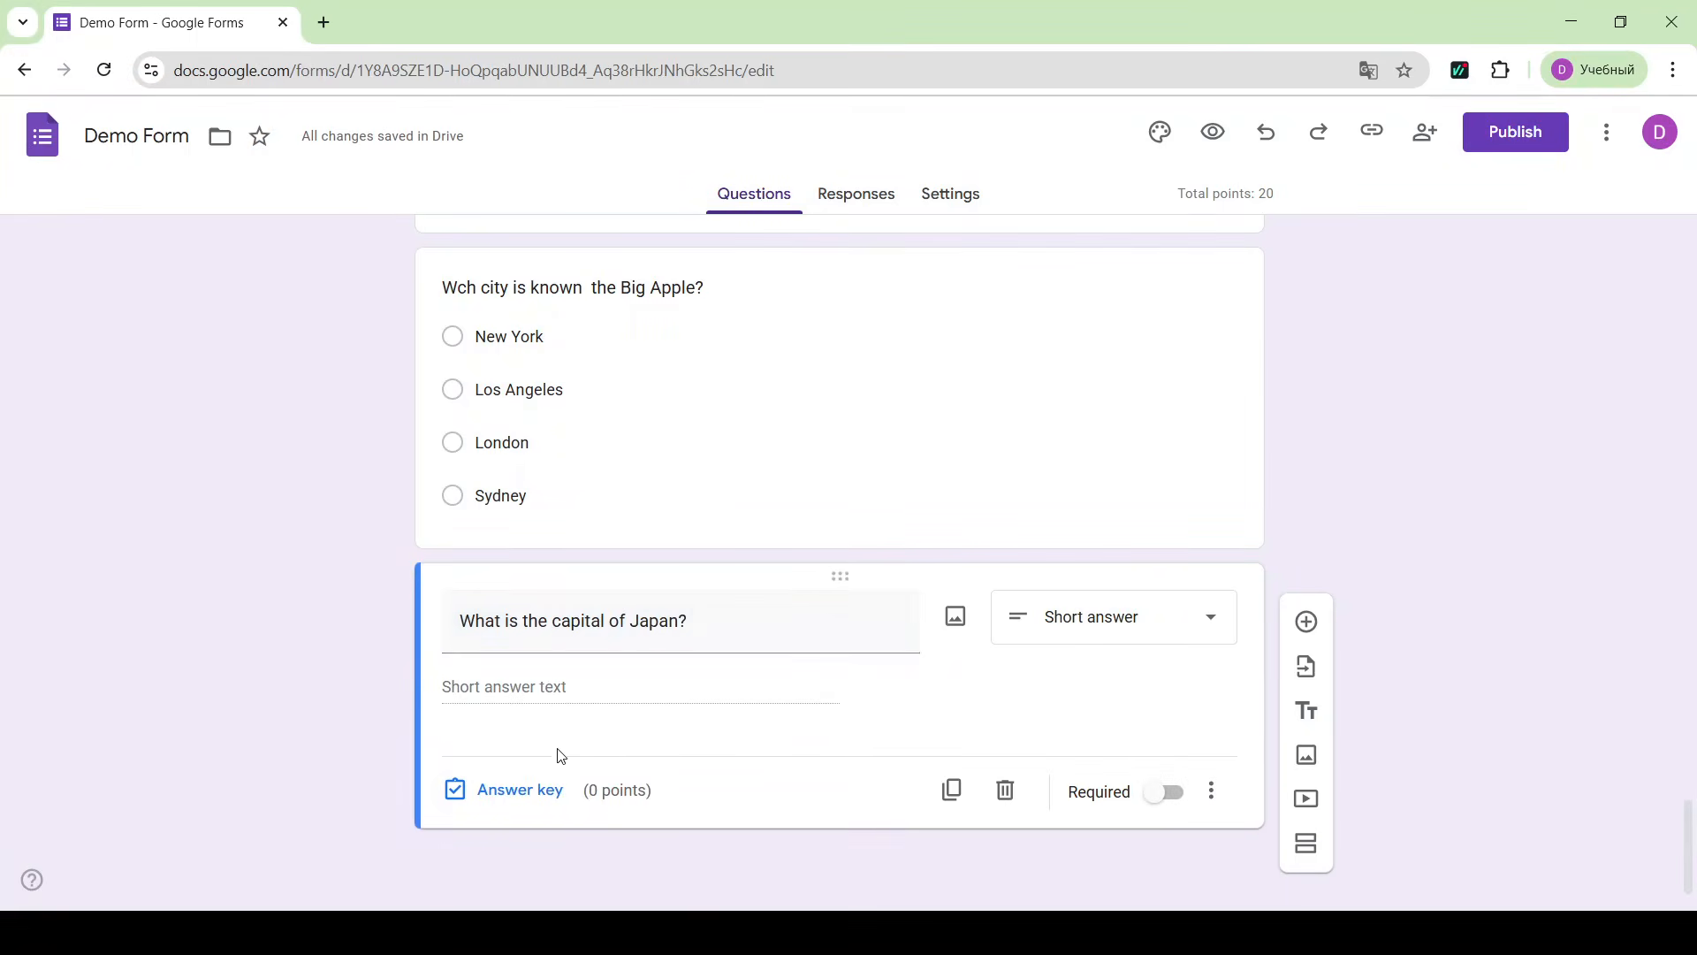
- List Tokyo, Tokyo and tokyo as correct answers to the Japan question and make it worth 20 points
click(519, 790)
text(Tokyo)
click(550, 603)
text(Tokyo)
click(484, 658)
text(tokyo)
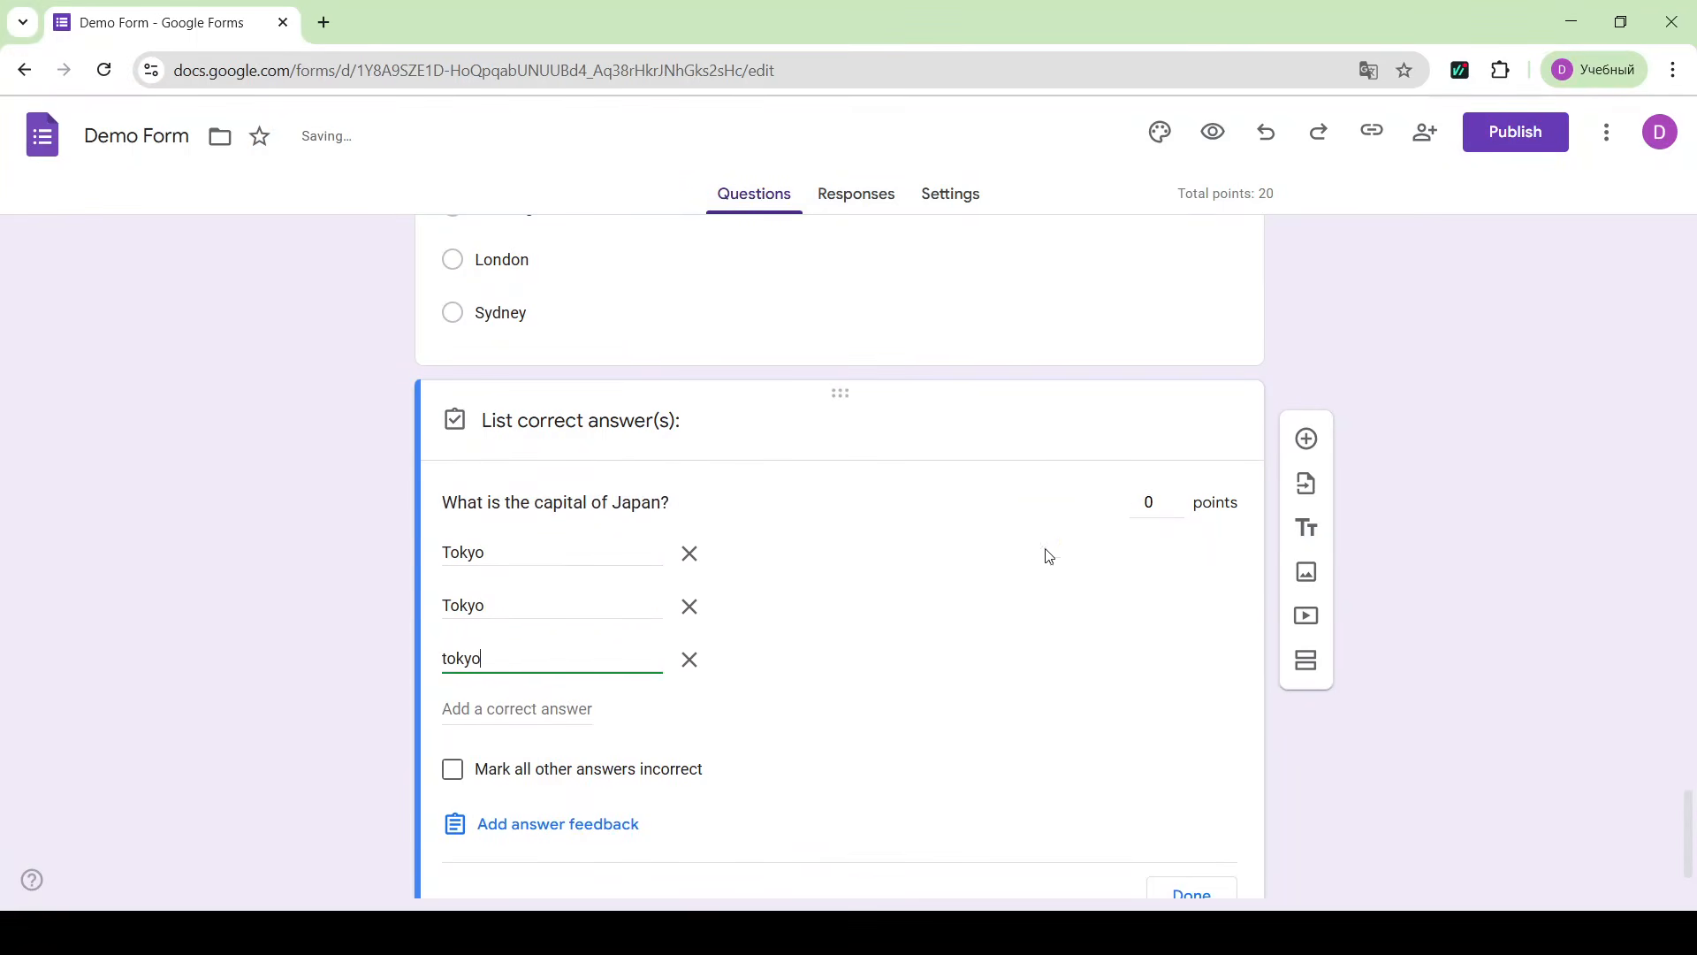
click(1148, 502)
text(20)
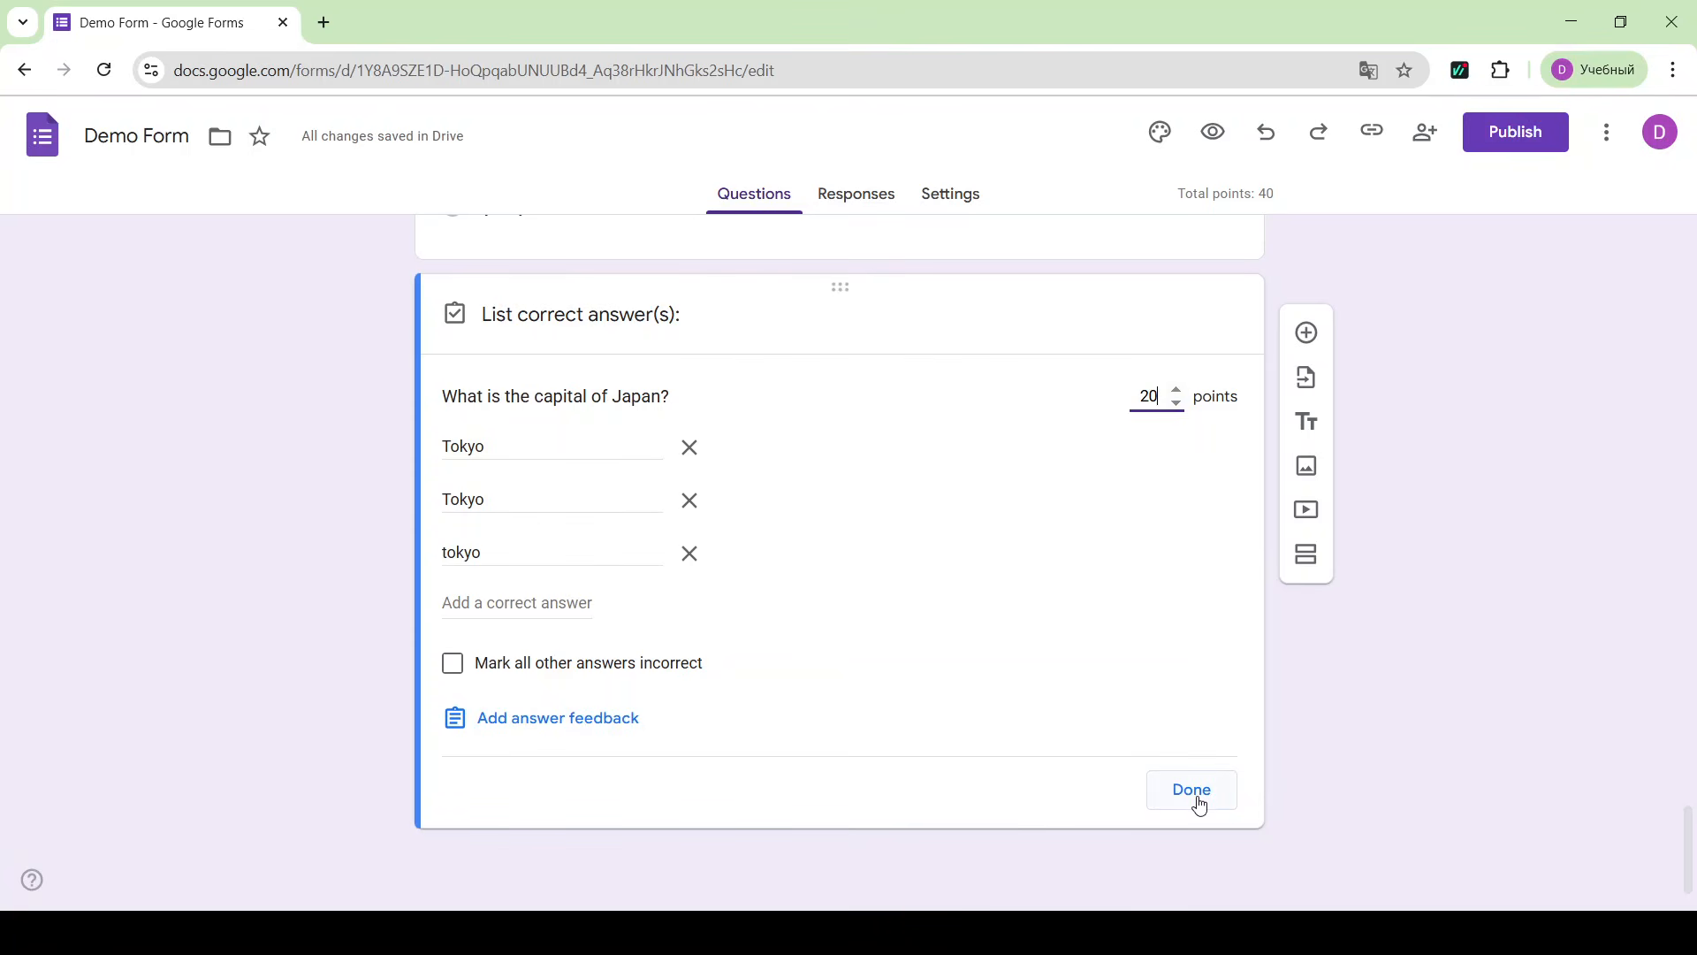
click(1199, 802)
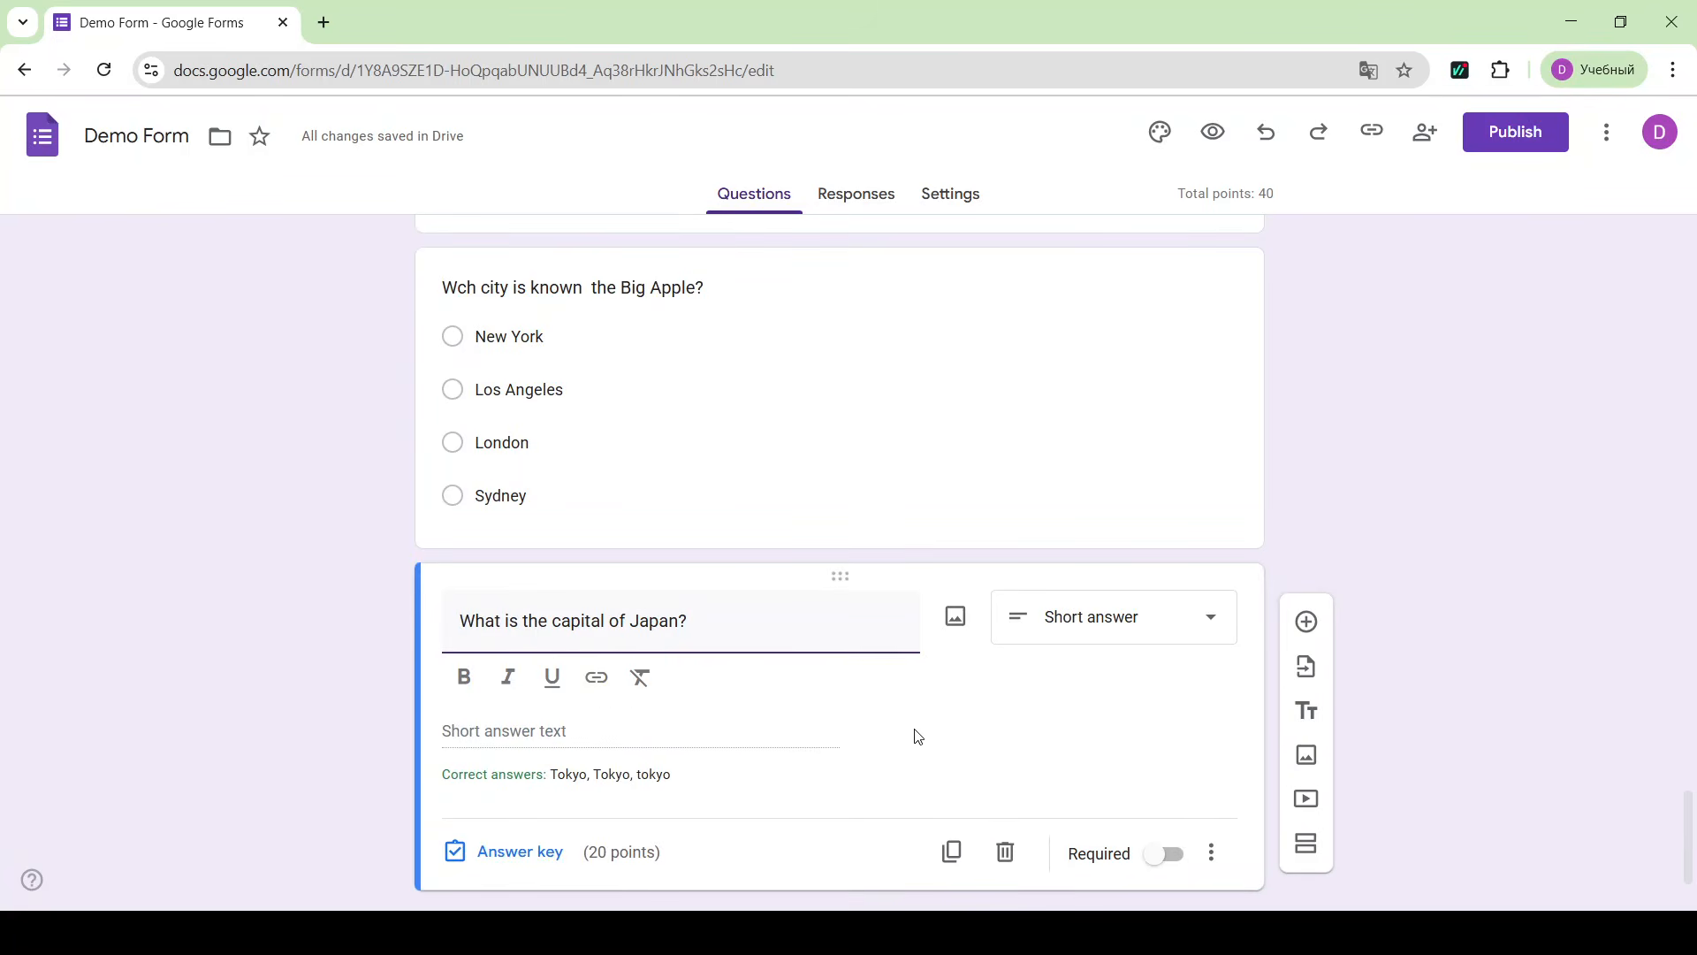
- Add a Checkboxes question reading "Which of These are European countries?" below the Japan question
click(1307, 621)
click(1114, 579)
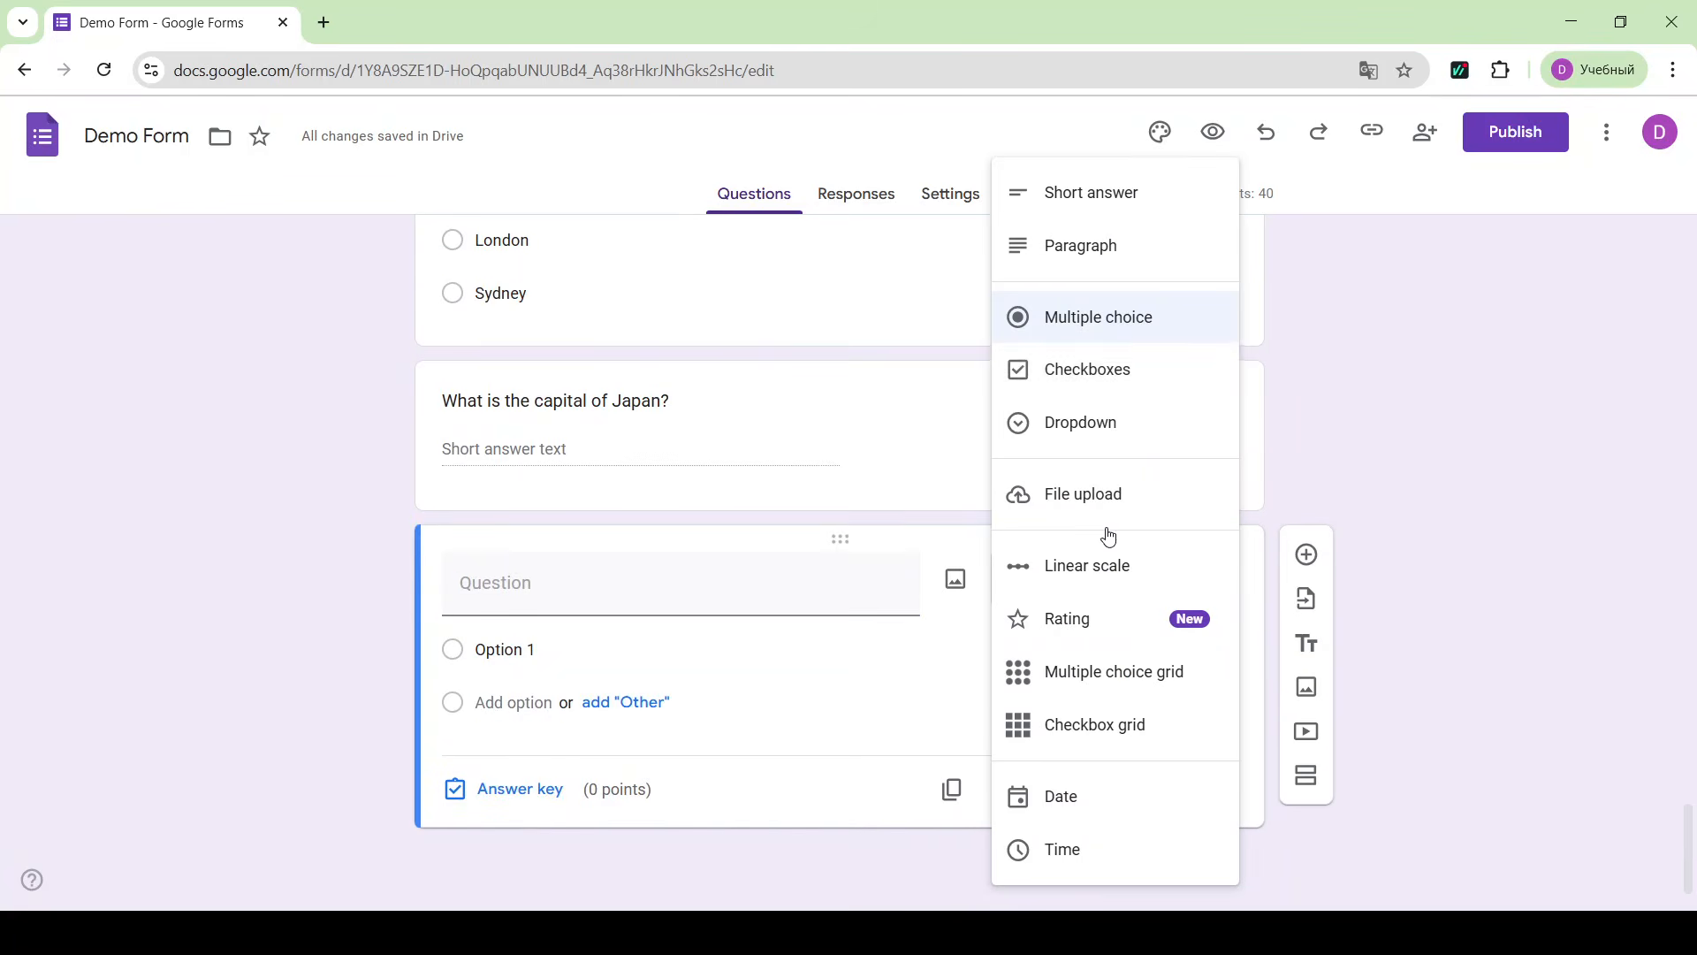
click(1147, 368)
click(631, 587)
text(Which of These are European countri)
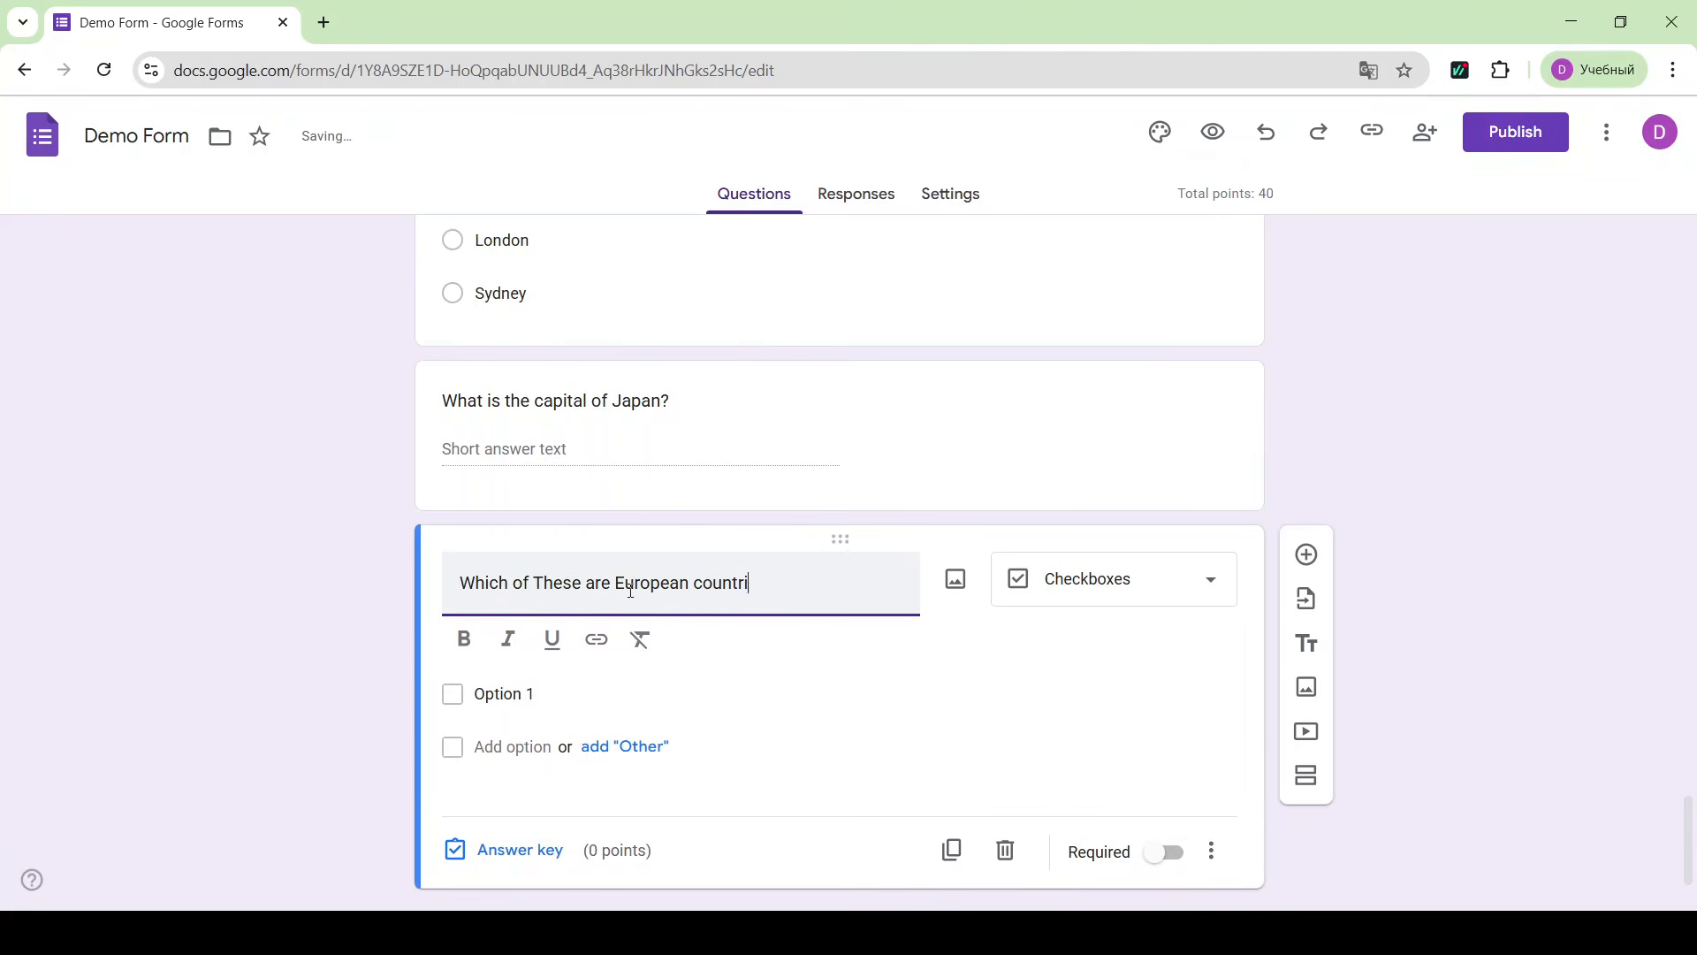
text(es?)
- Fill in the European countries question's options as France, Germany, Spain, Brazil and Canada
click(504, 693)
text(France Germany Spain Brazil)
key(Return)
text(Canada)
- Mark France, Germany and Spain as the correct answers in the European countries question's answer key
click(520, 896)
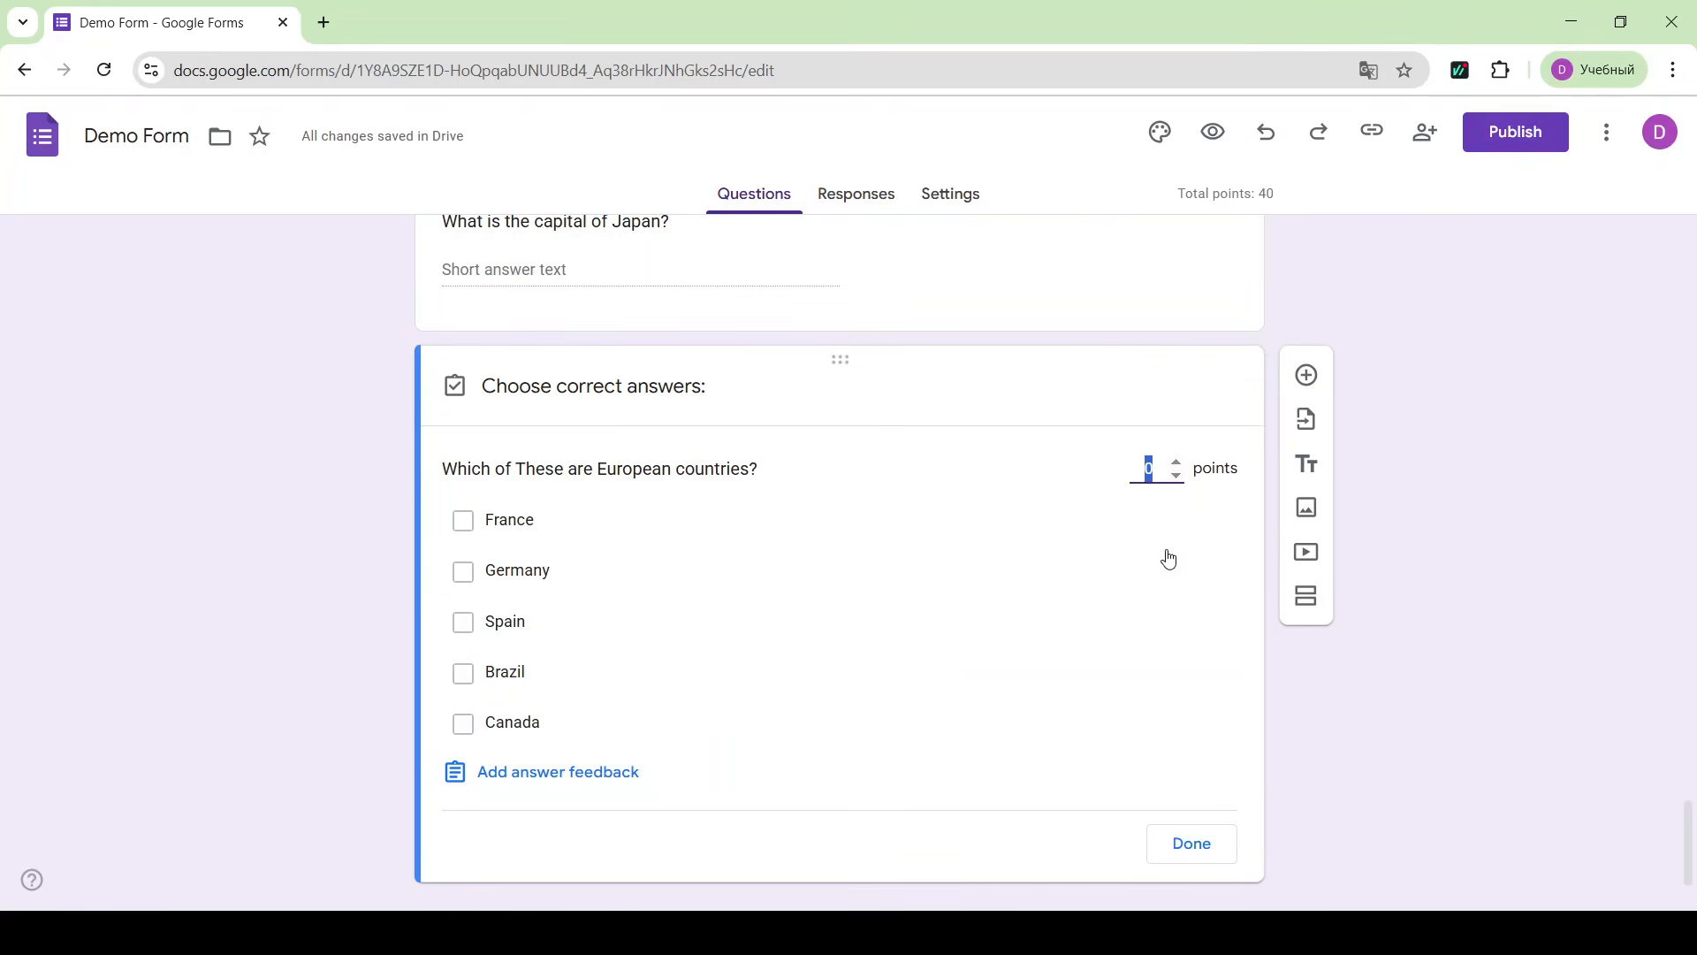
click(464, 520)
click(464, 571)
click(464, 622)
scroll(1105, 796, down, 1)
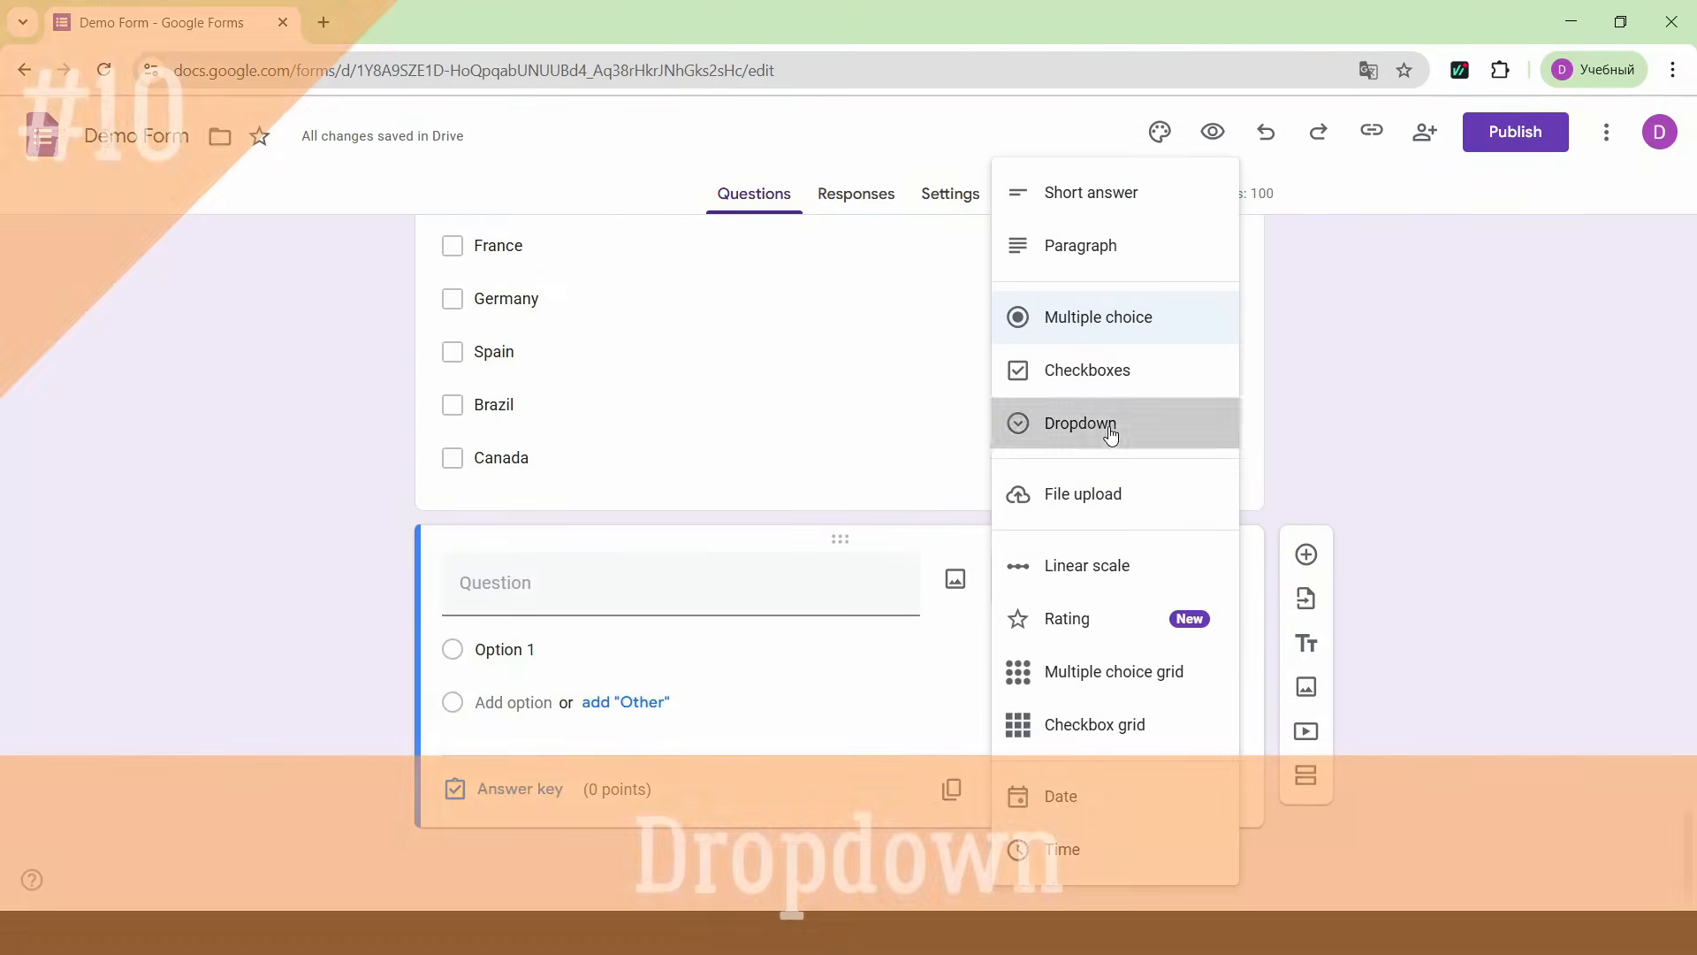
- Make the new question a Dropdown reading "Which continent is Australia located in?"
click(1110, 428)
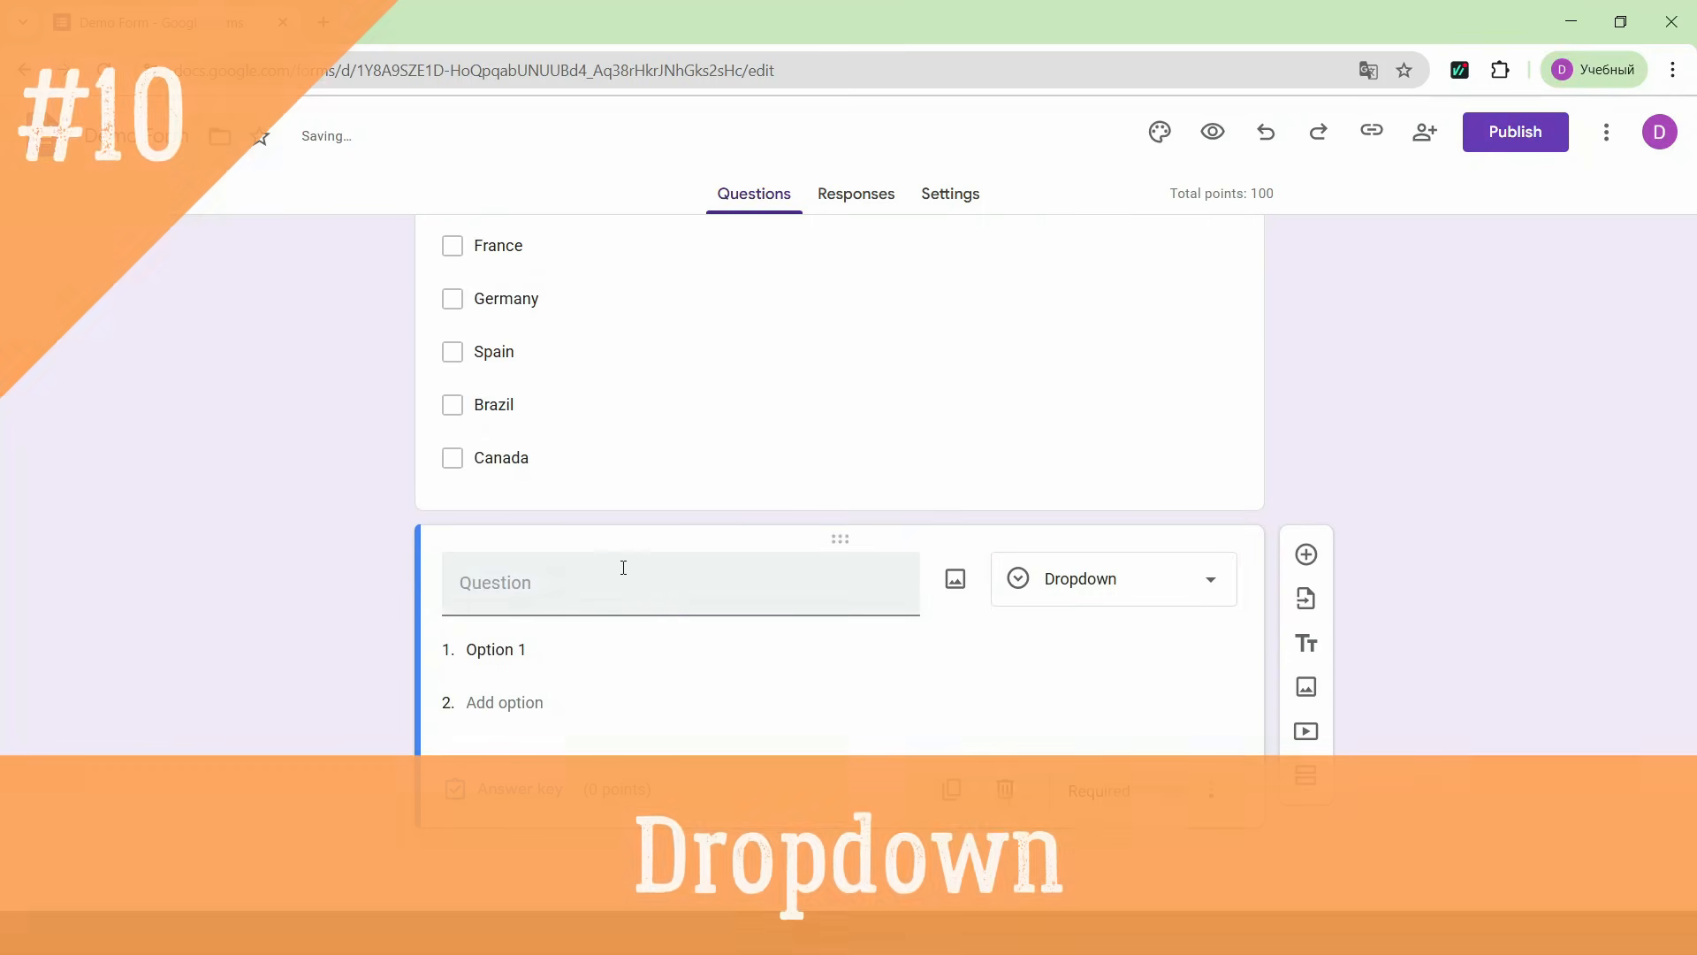
text(Which continent is Australia located)
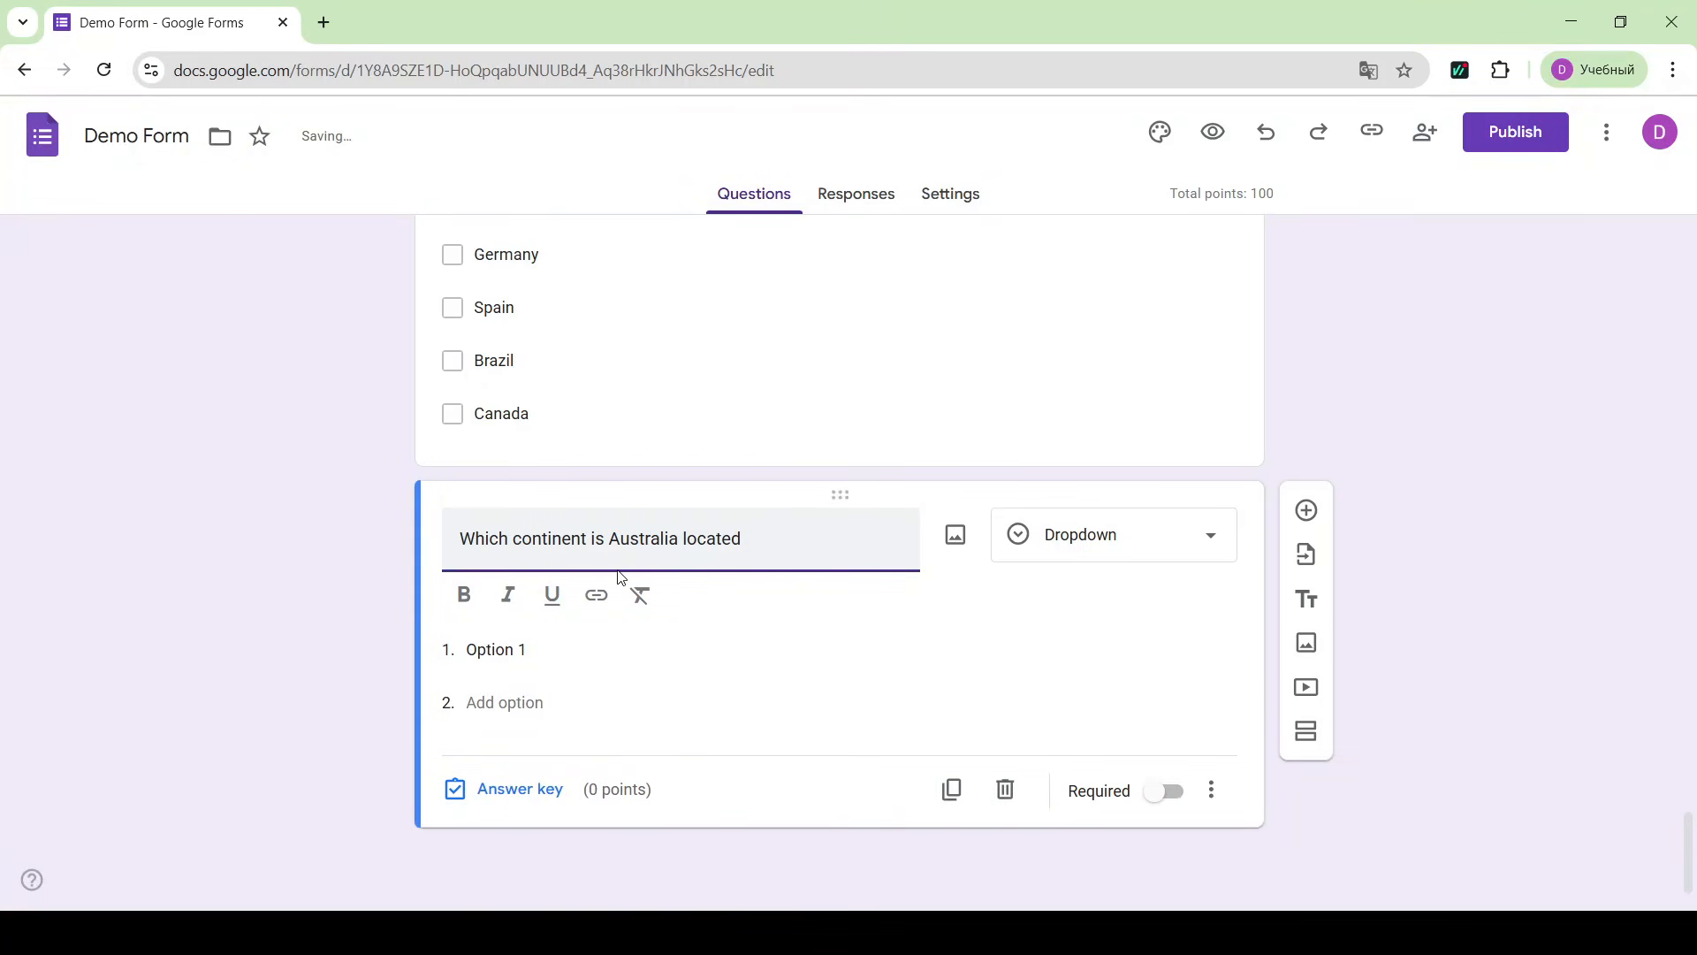
text( in?)
- Fill in the dropdown options Asia, Europe, Africa and Australia, and make the question worth 10 points
click(751, 691)
text(Asia)
key(Return)
text(Europe)
key(Return)
text(Africa)
key(Return)
text(Australia)
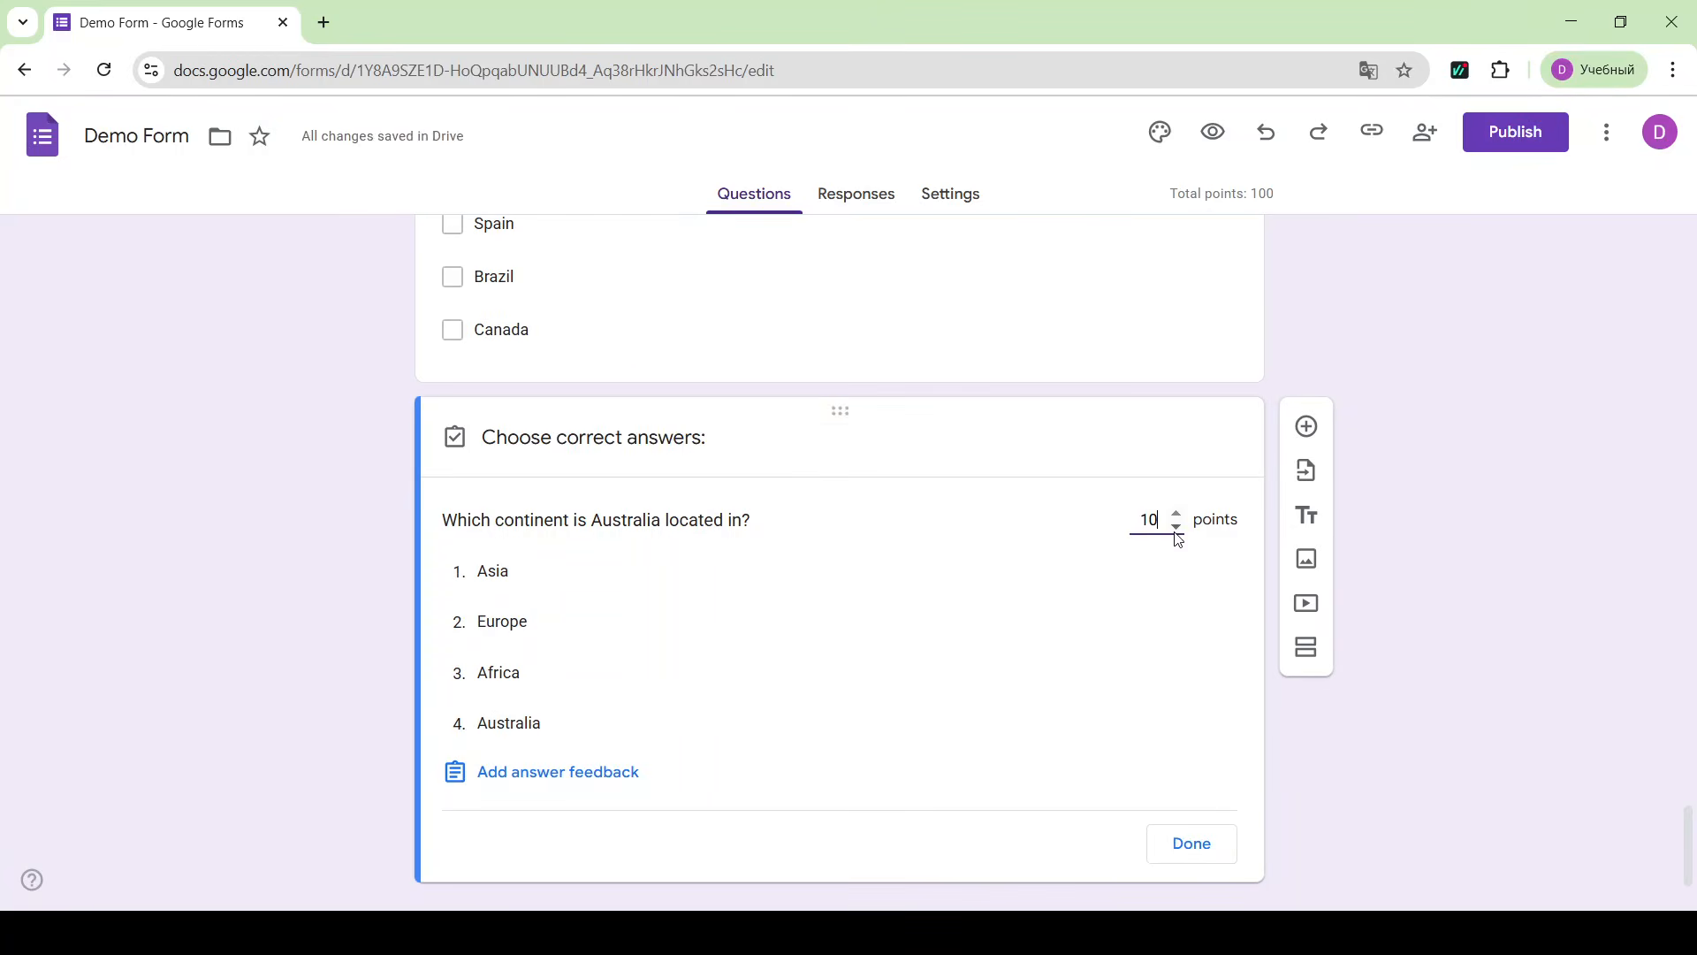
click(1190, 841)
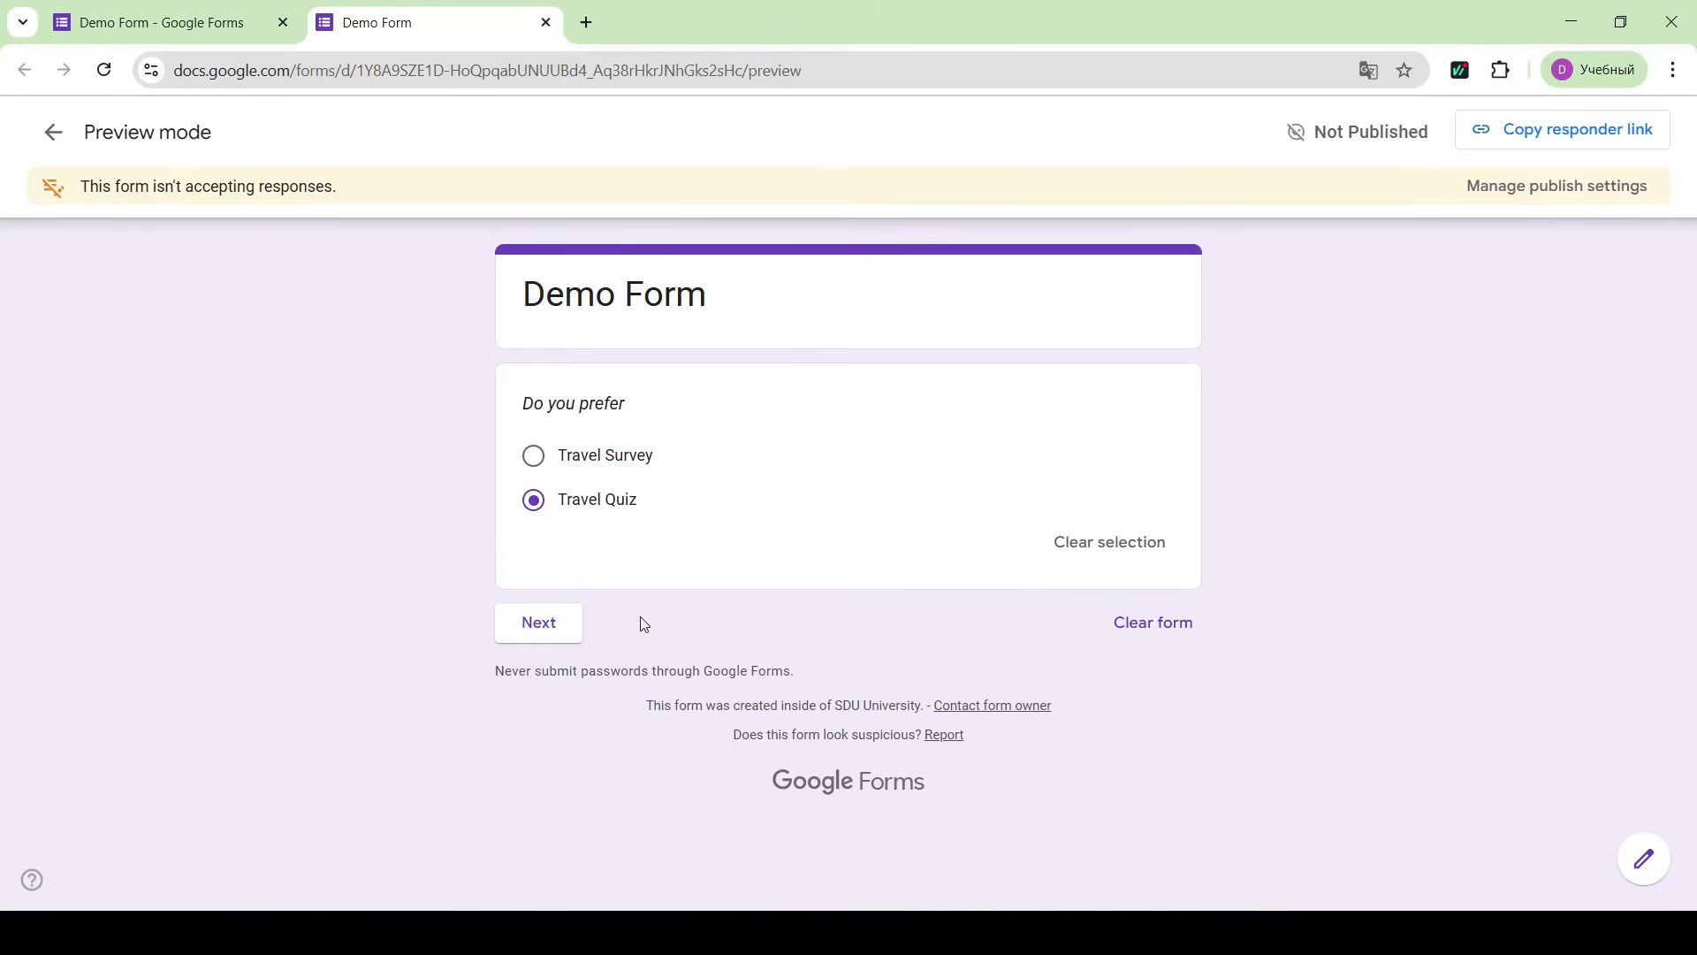
- Test the Travel Quiz branch in the preview, answering Los Angeles to the first question and trying the remaining questions
click(541, 624)
click(522, 554)
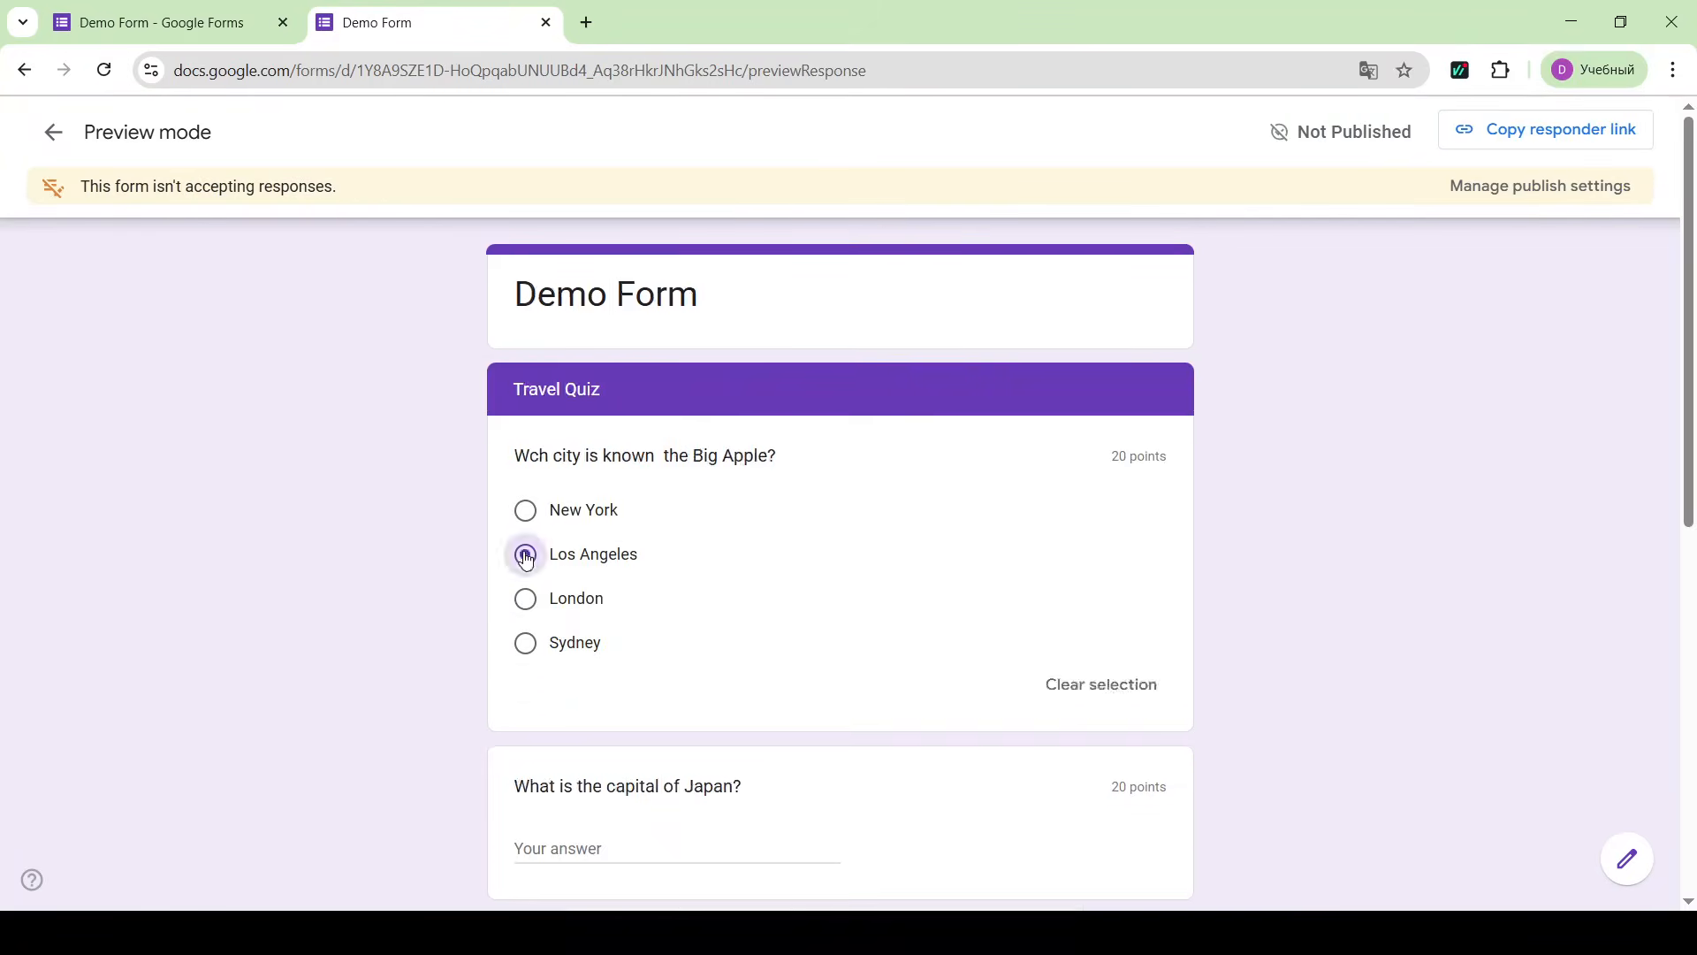
scroll(531, 548, down, 5)
click(563, 394)
click(525, 602)
scroll(531, 618, down, 3)
click(549, 618)
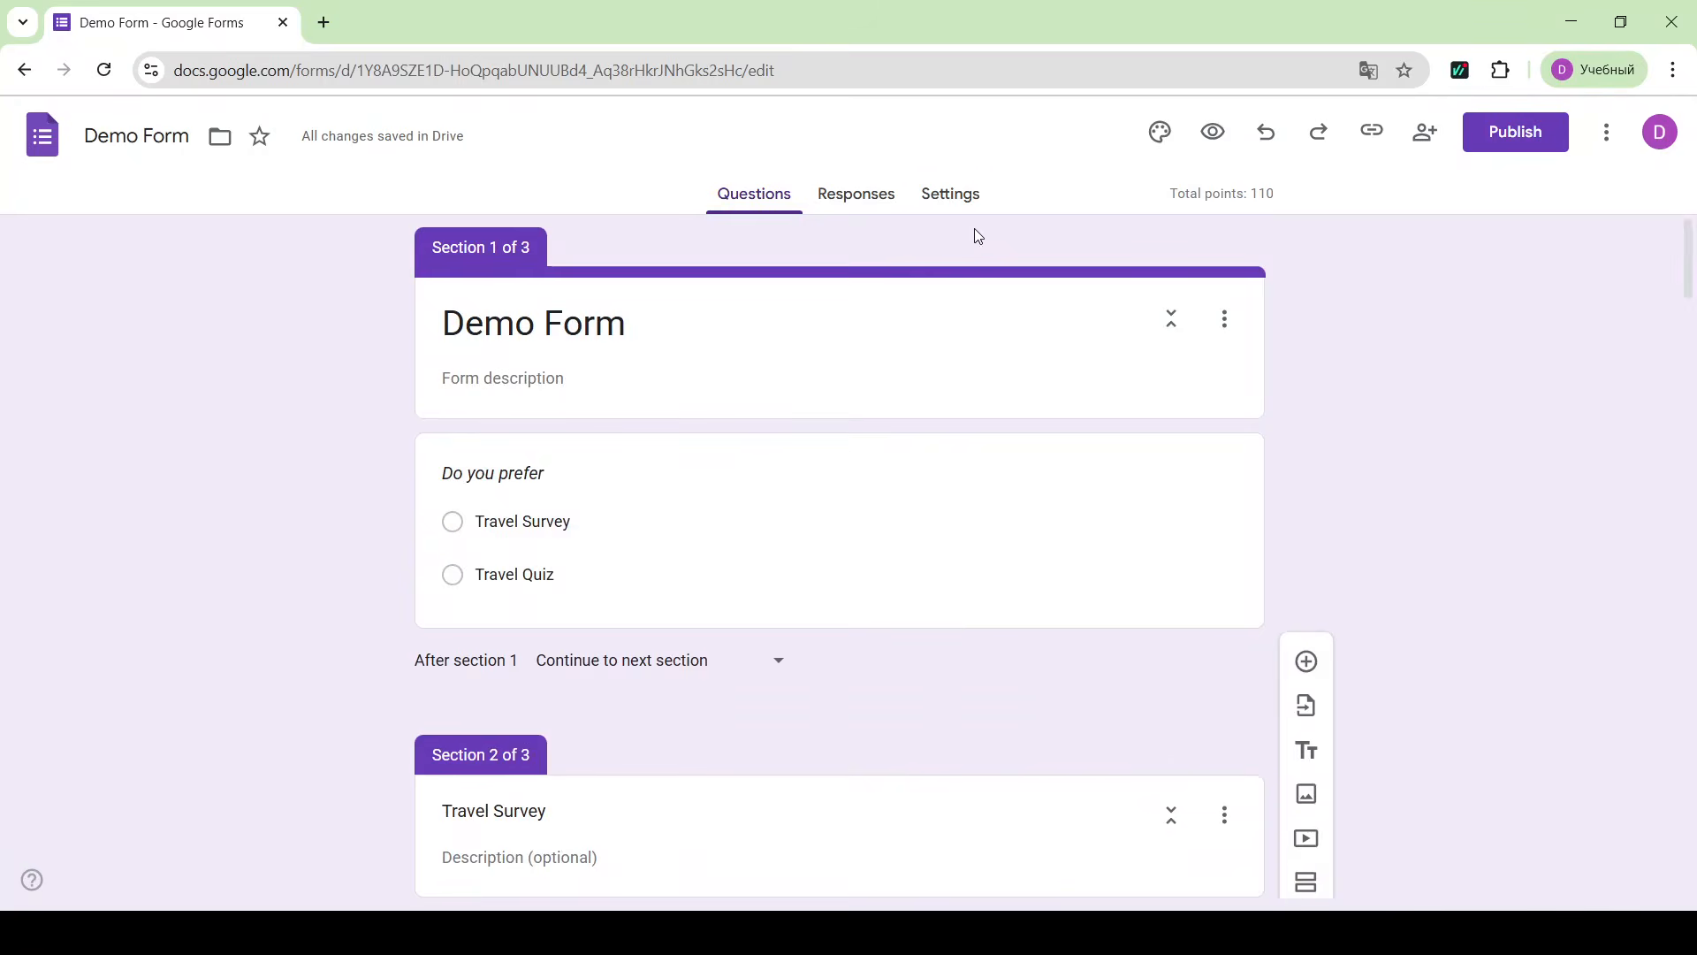
- Limit the form to 1 response per respondent in the response settings
click(950, 193)
scroll(875, 548, down, 4)
scroll(887, 627, down, 2)
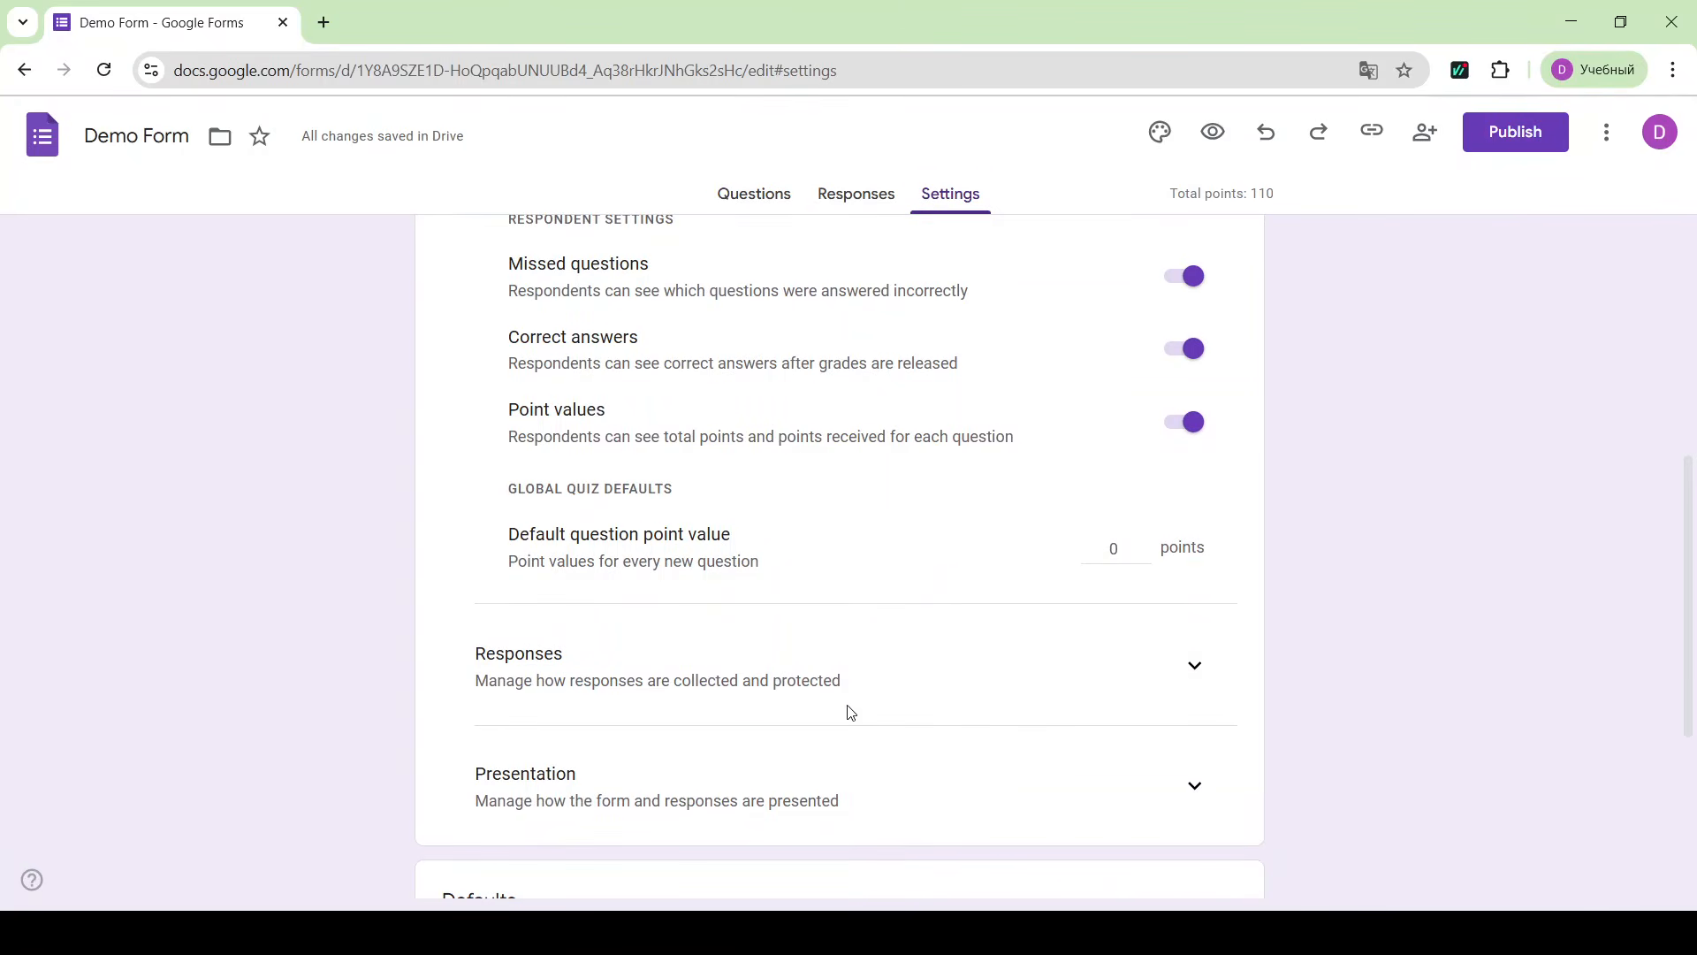
click(1194, 665)
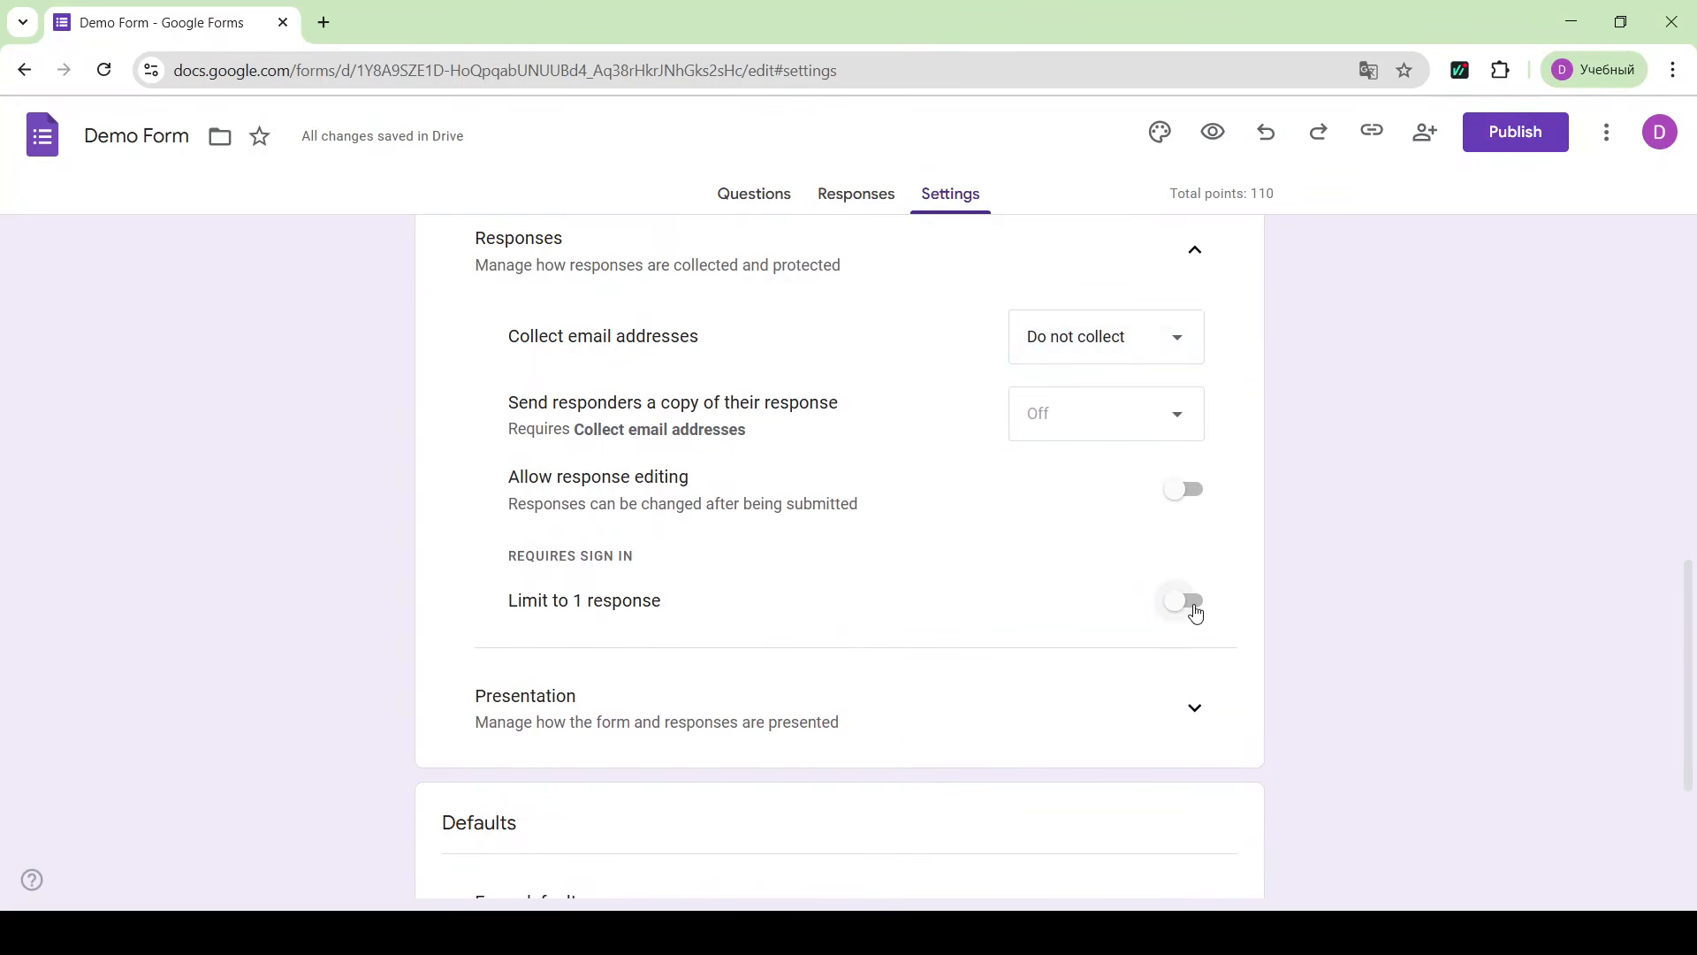
click(1189, 602)
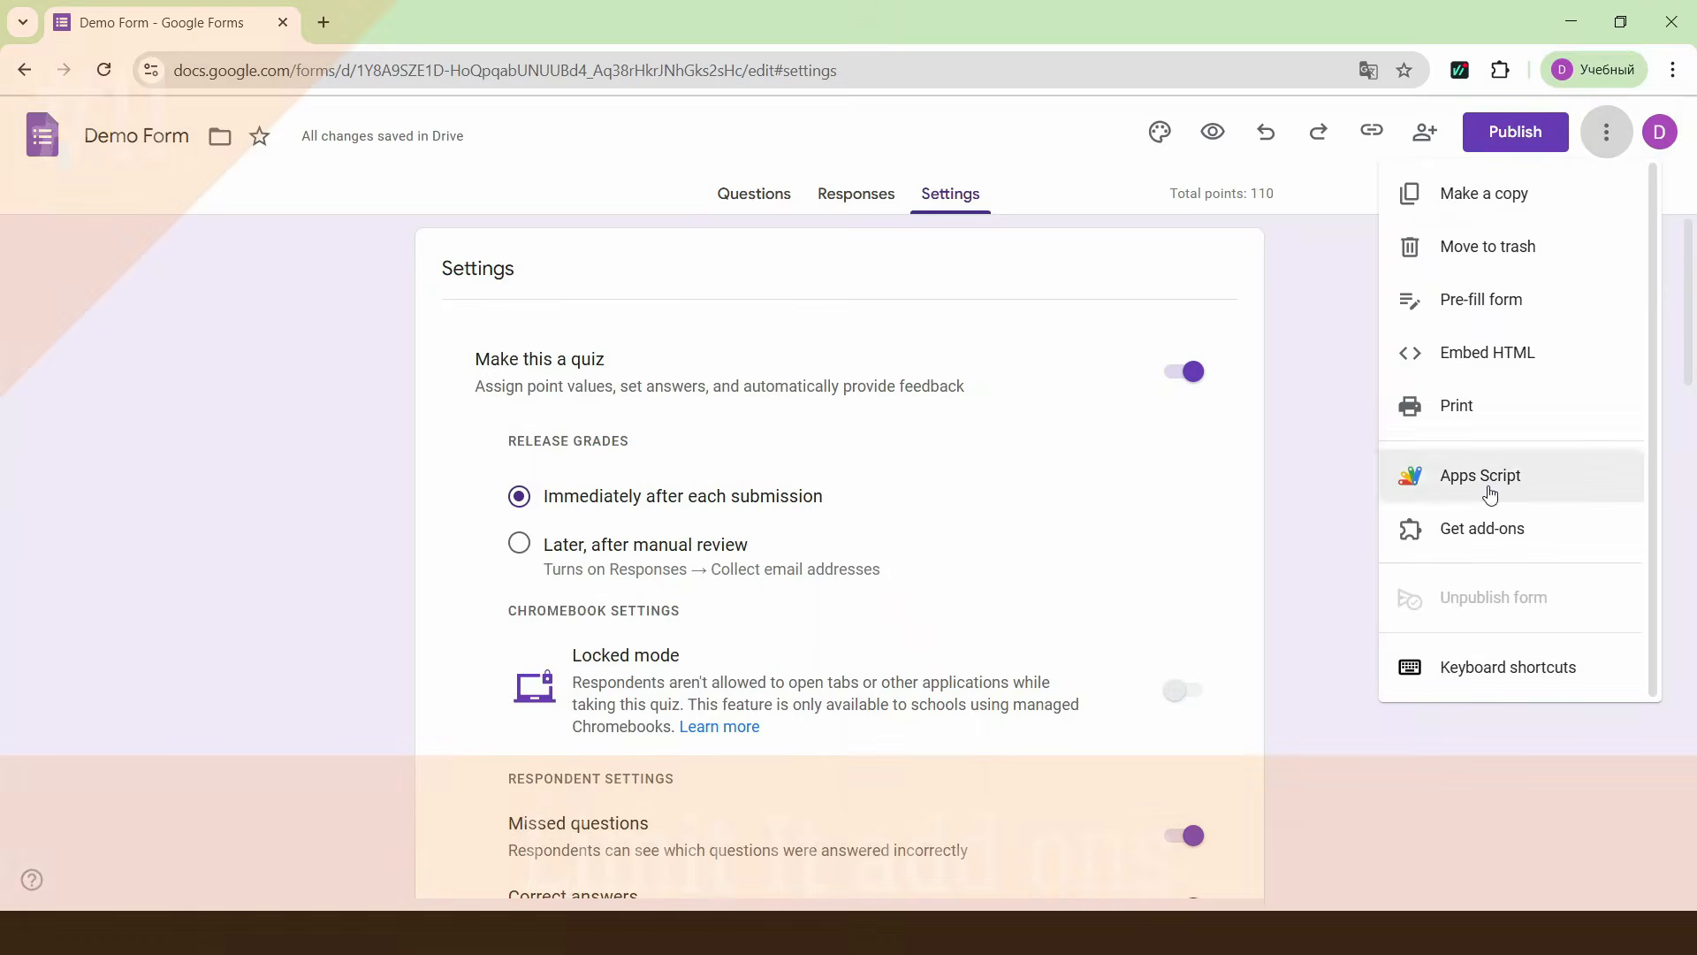
- Open the add-on marketplace and search it for formLimiter
click(1468, 527)
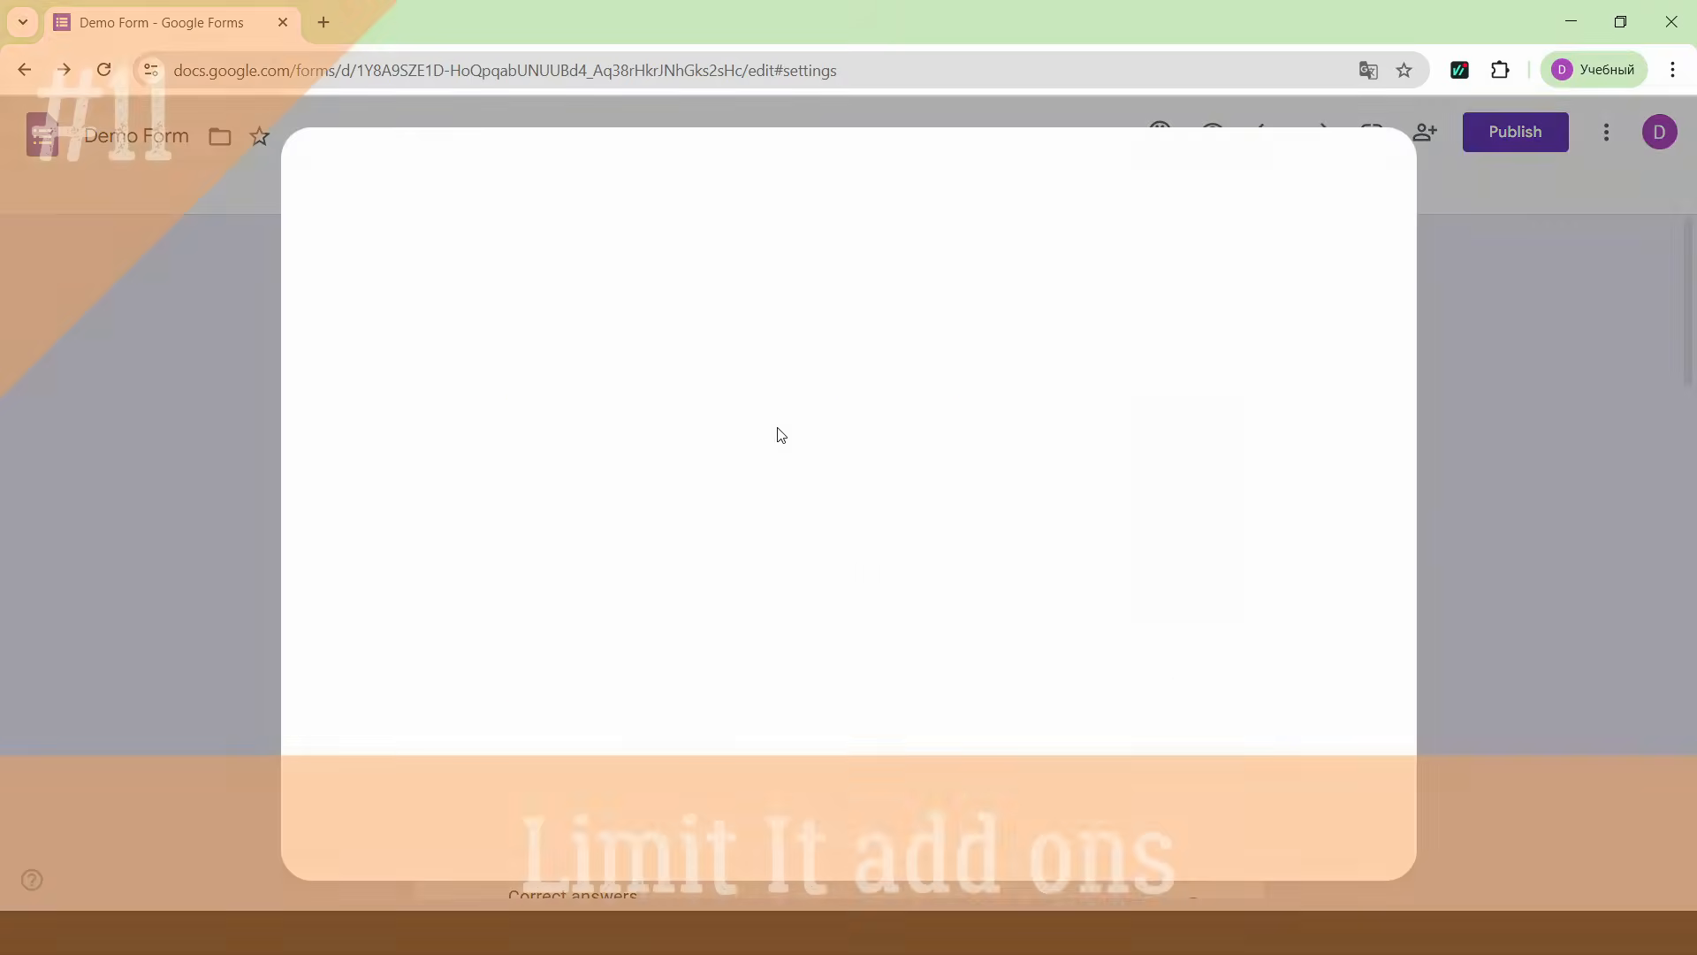
click(933, 185)
text(Form Limiter)
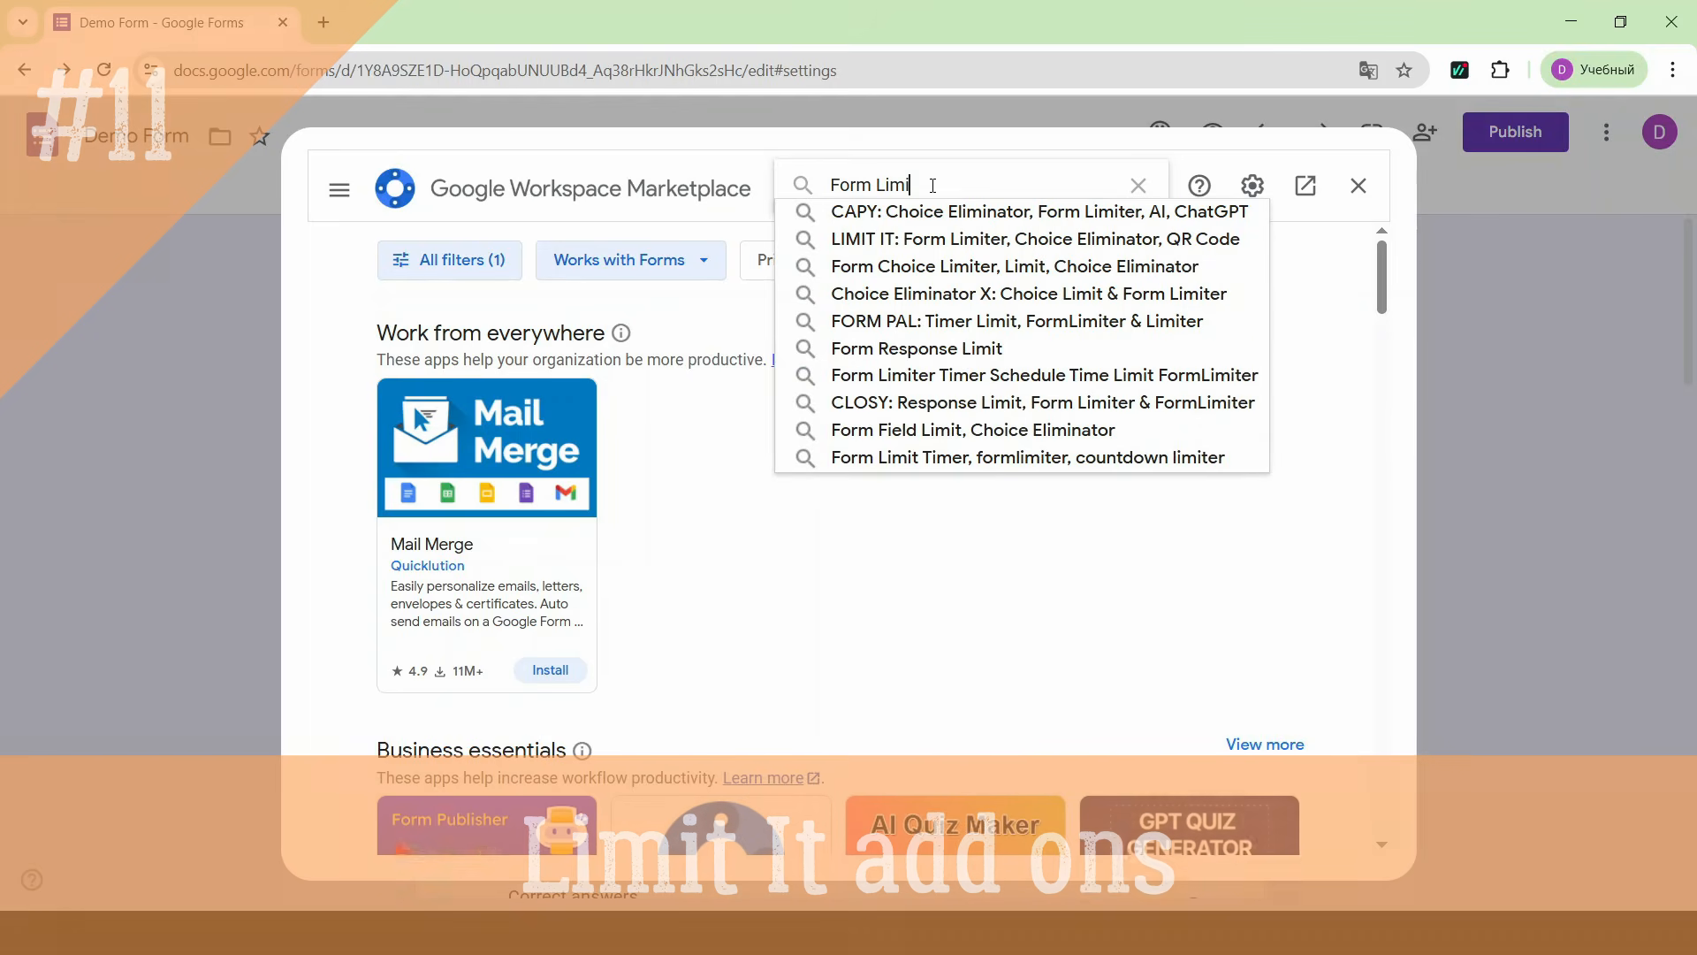
click(877, 184)
key(BackSpace)
click(913, 215)
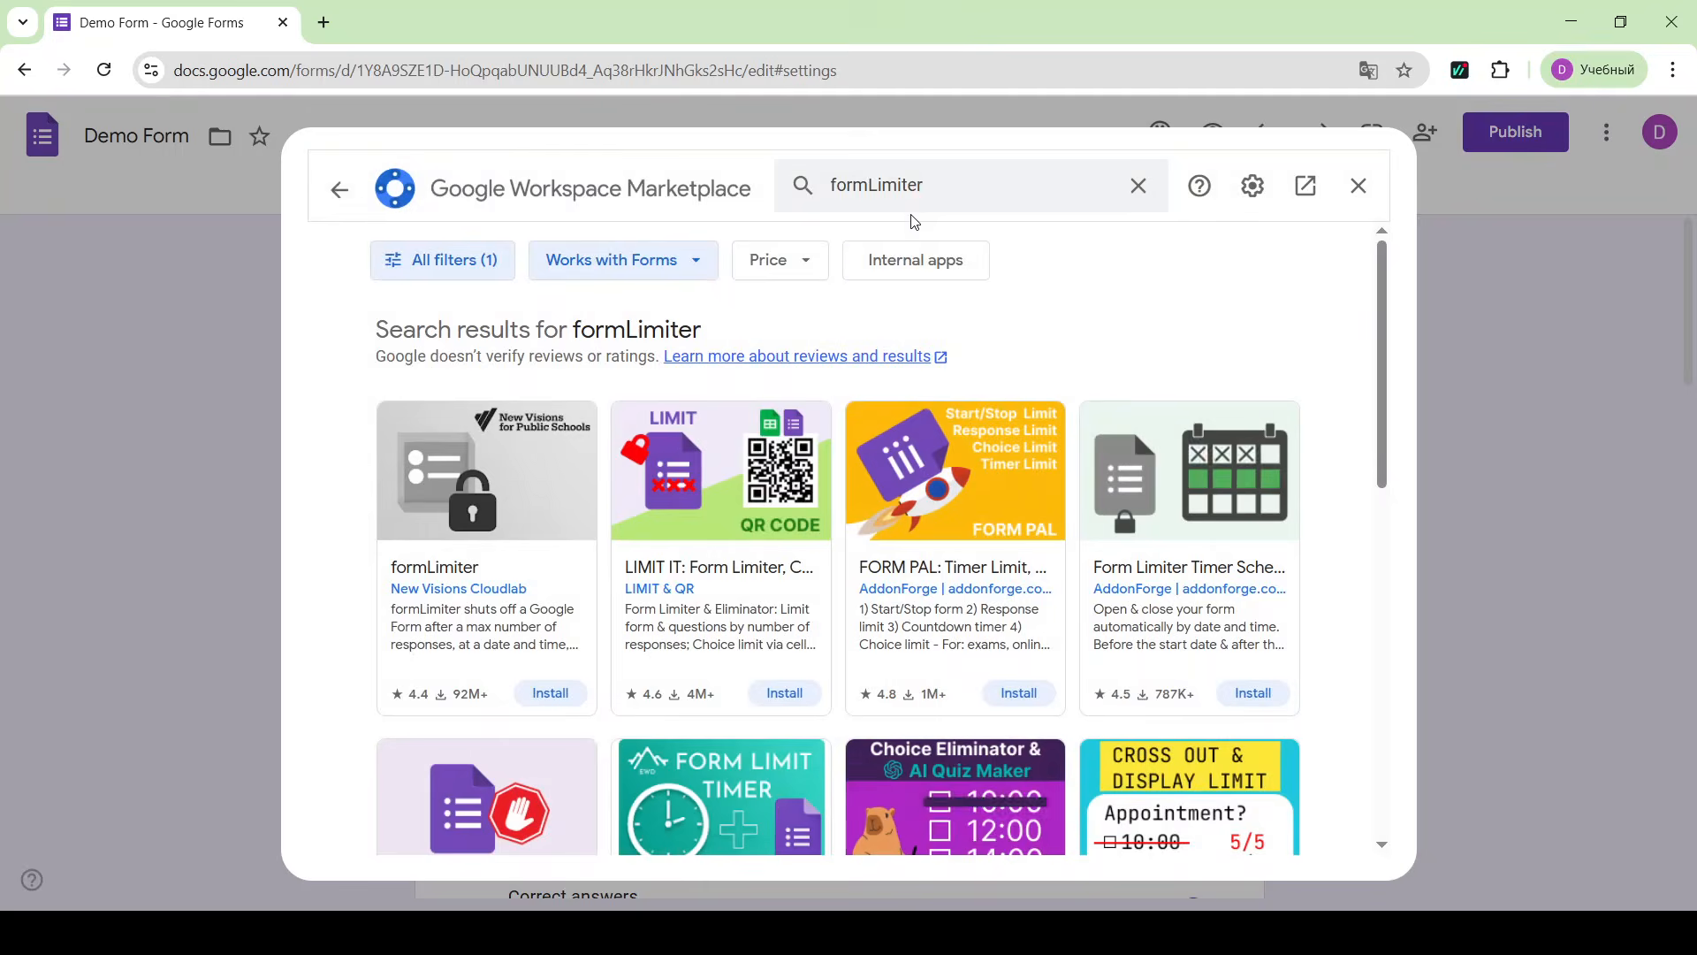
- Install the LIMIT IT: Form Limiter add-on from the search results and return to the form
click(778, 482)
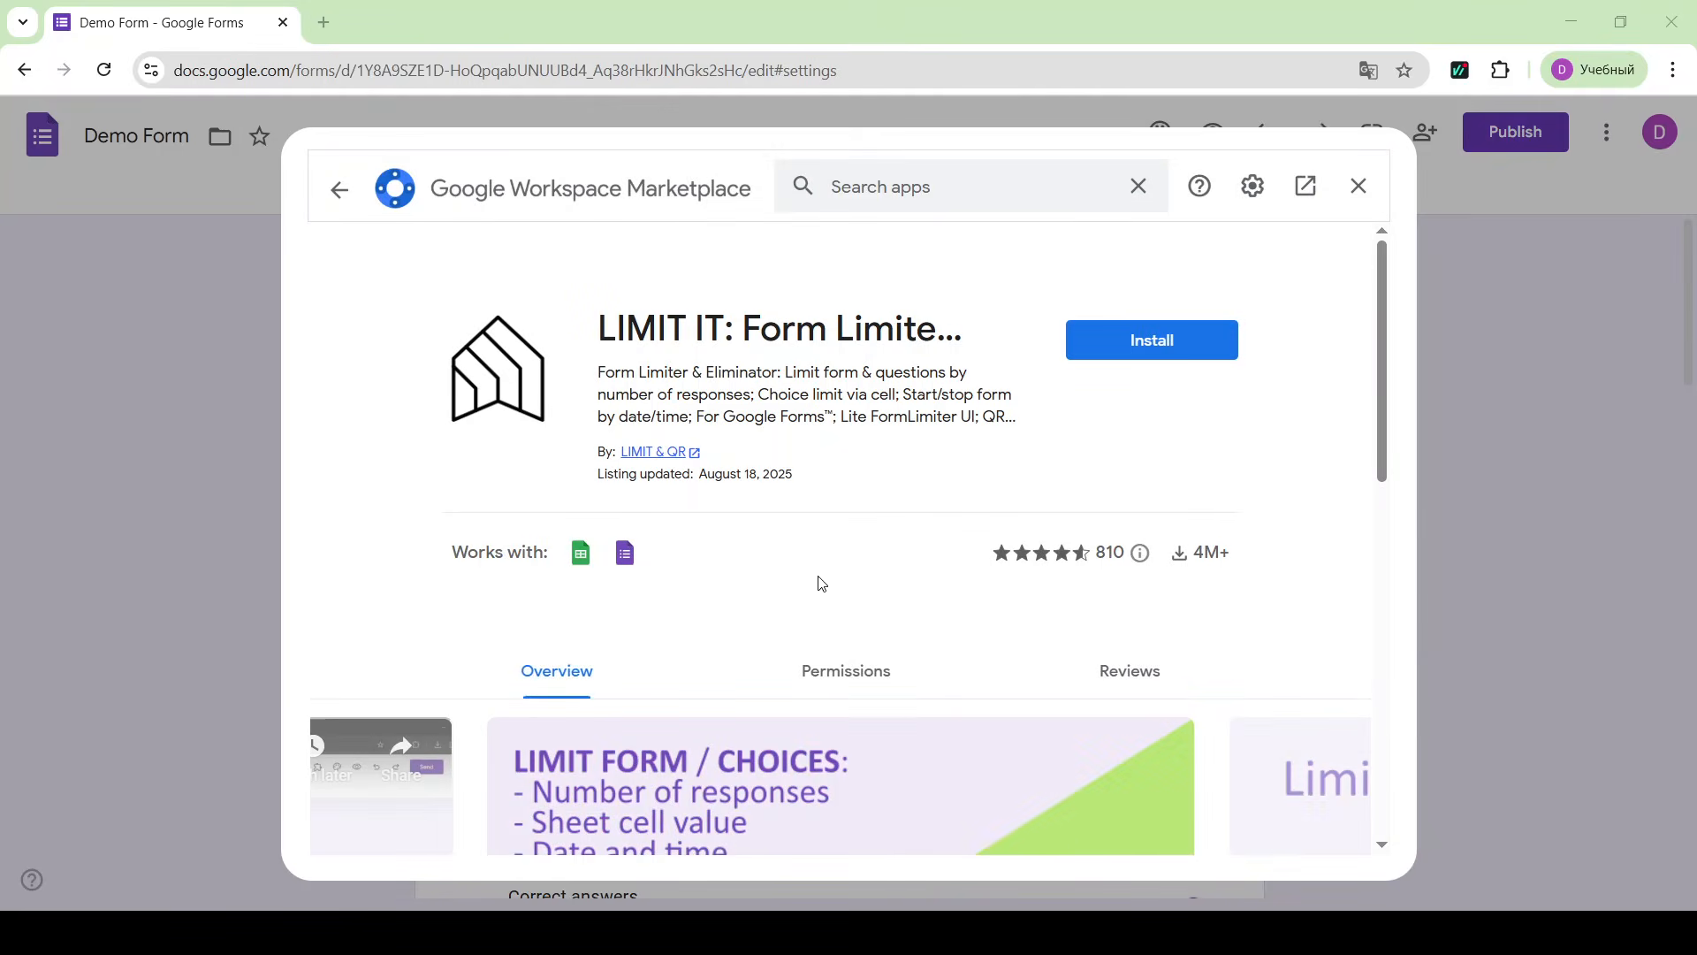
scroll(910, 576, down, 4)
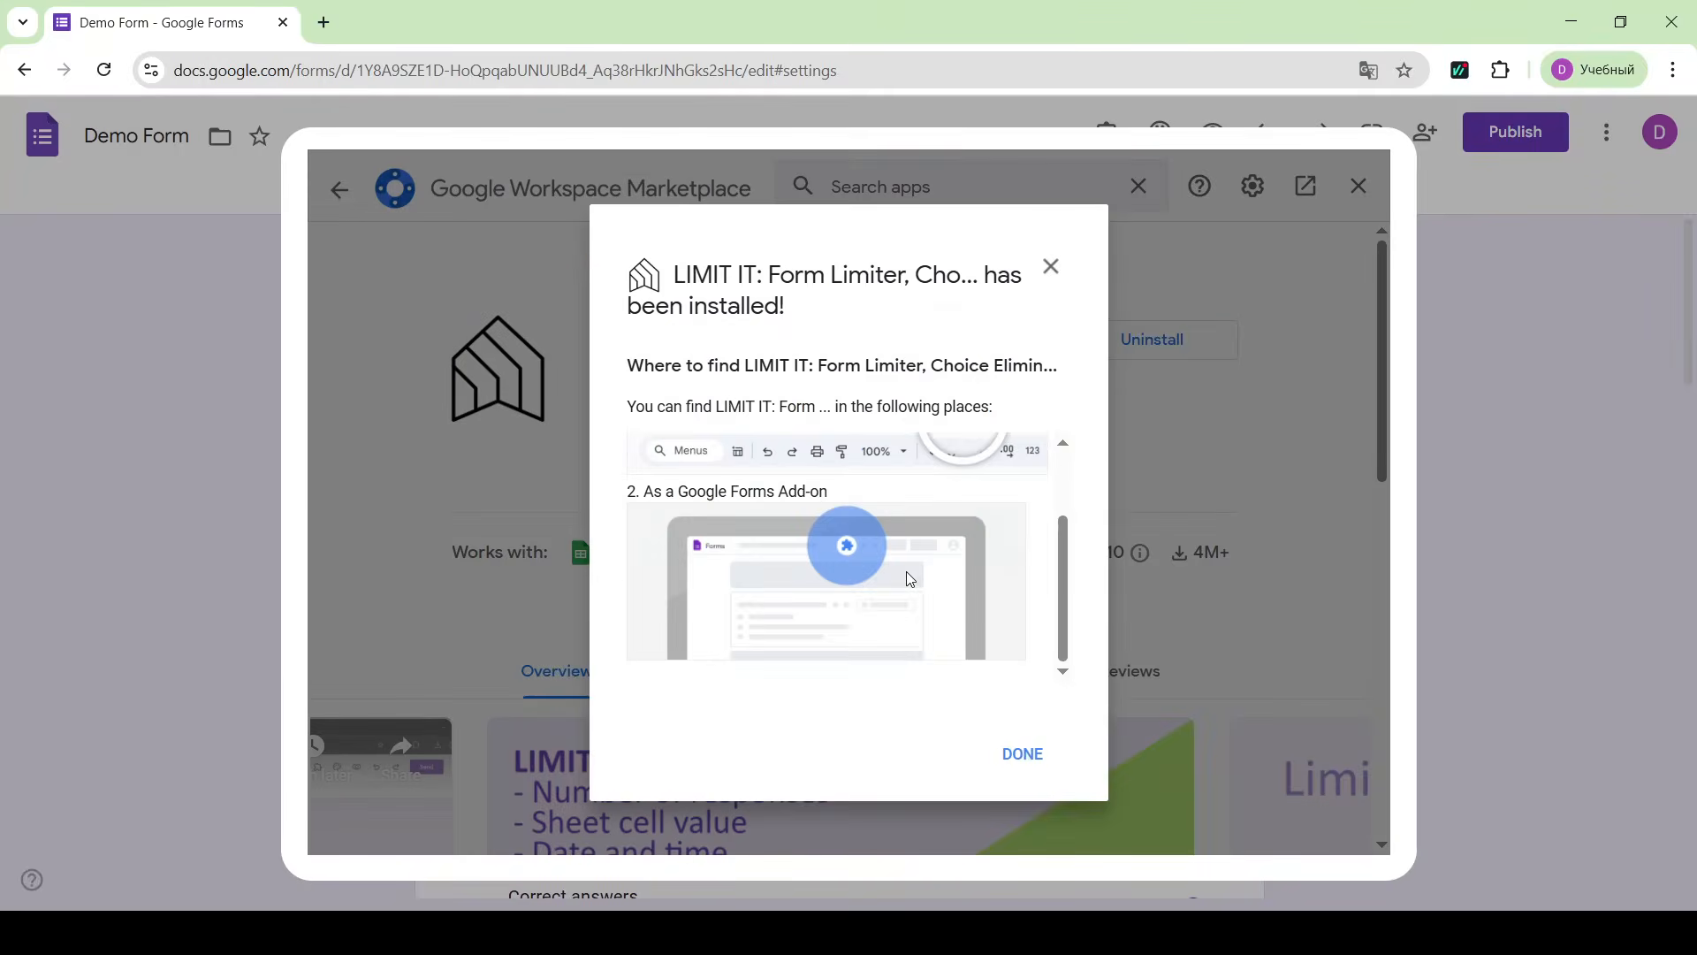
click(1023, 752)
click(1360, 184)
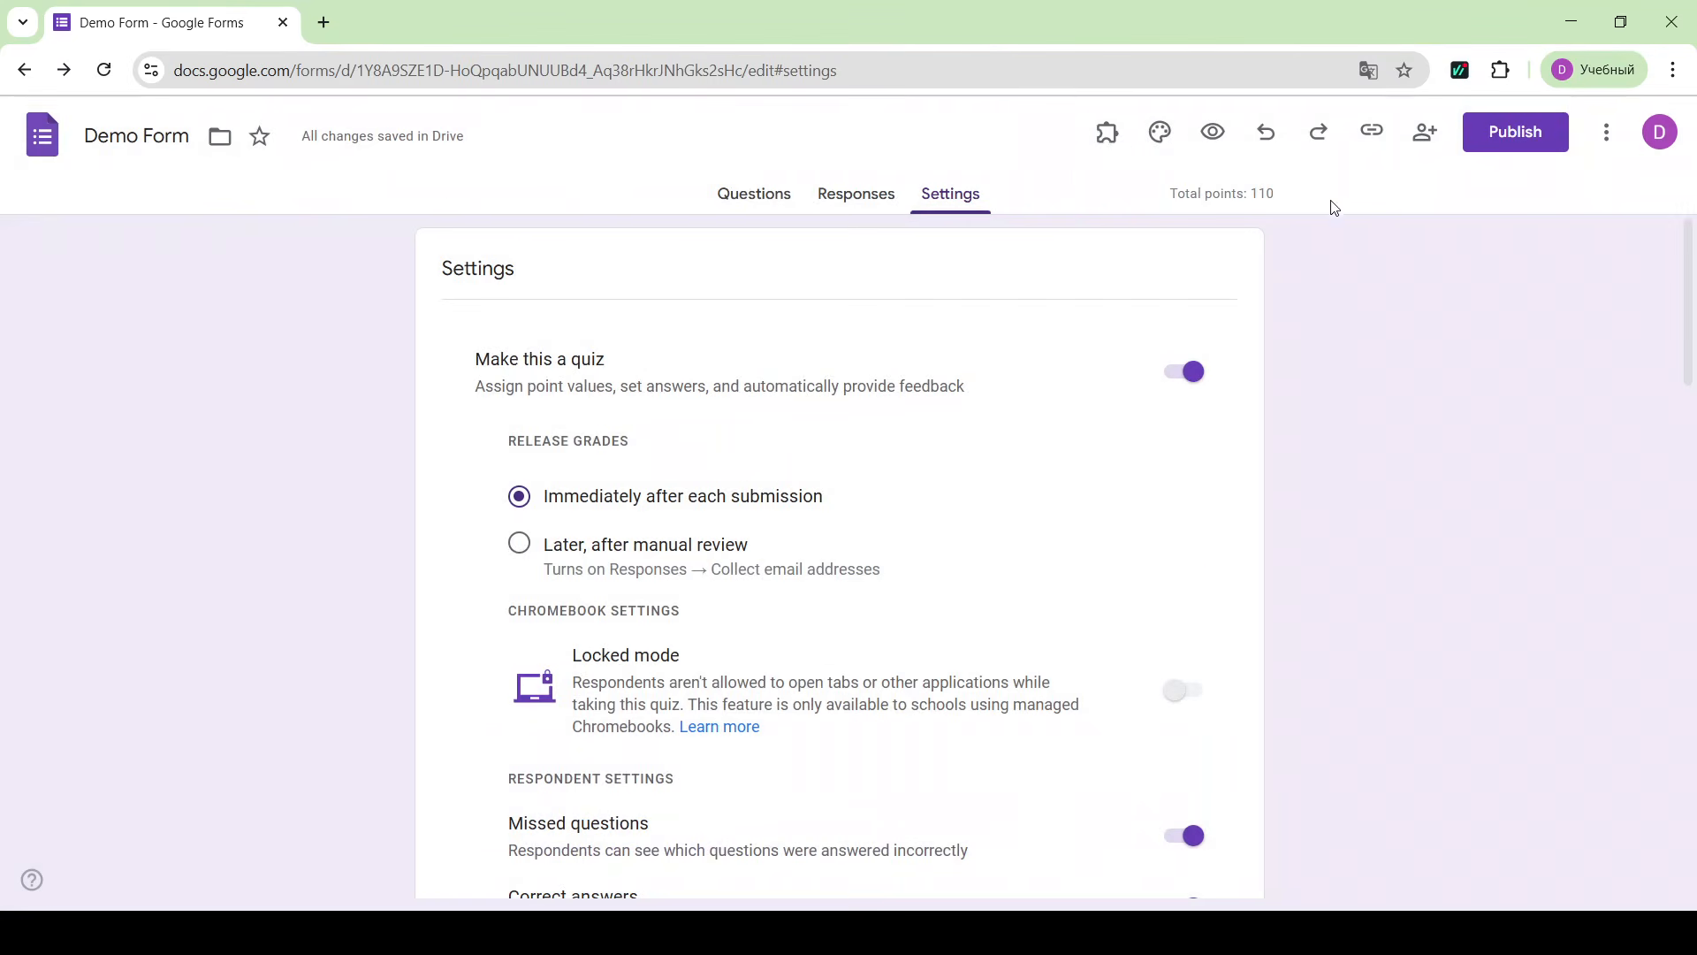
- Start the LIMIT IT add-on for this form and show its form-level limits
click(1120, 140)
click(1148, 200)
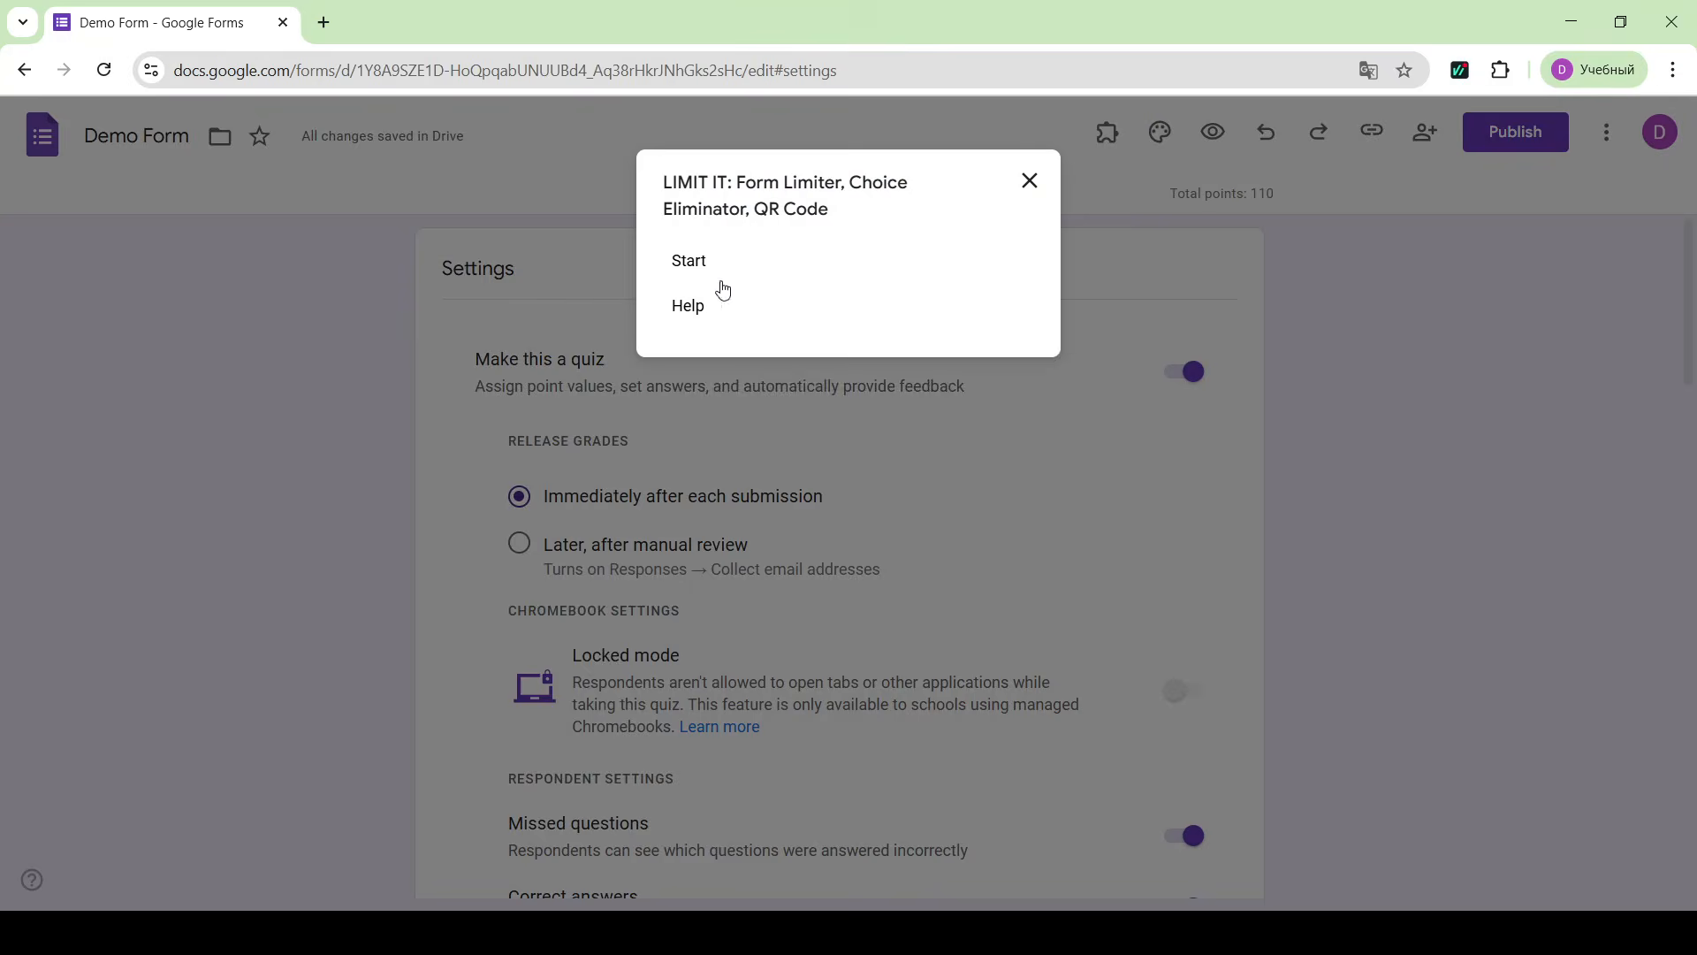
click(688, 262)
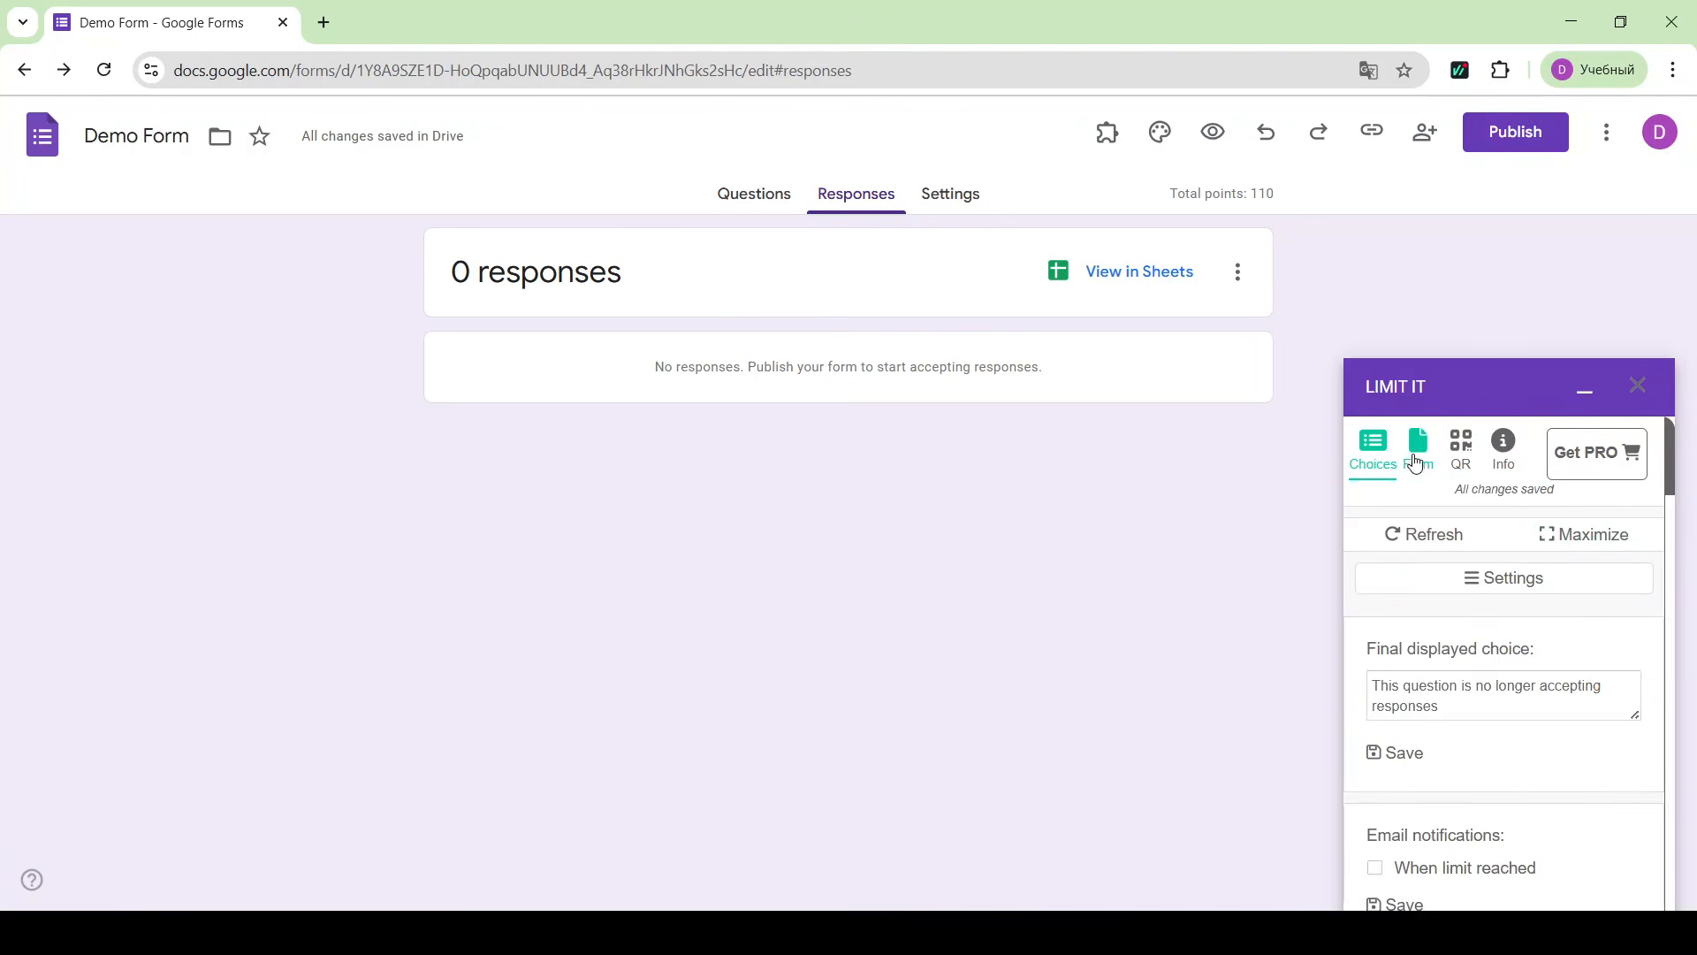
click(1415, 463)
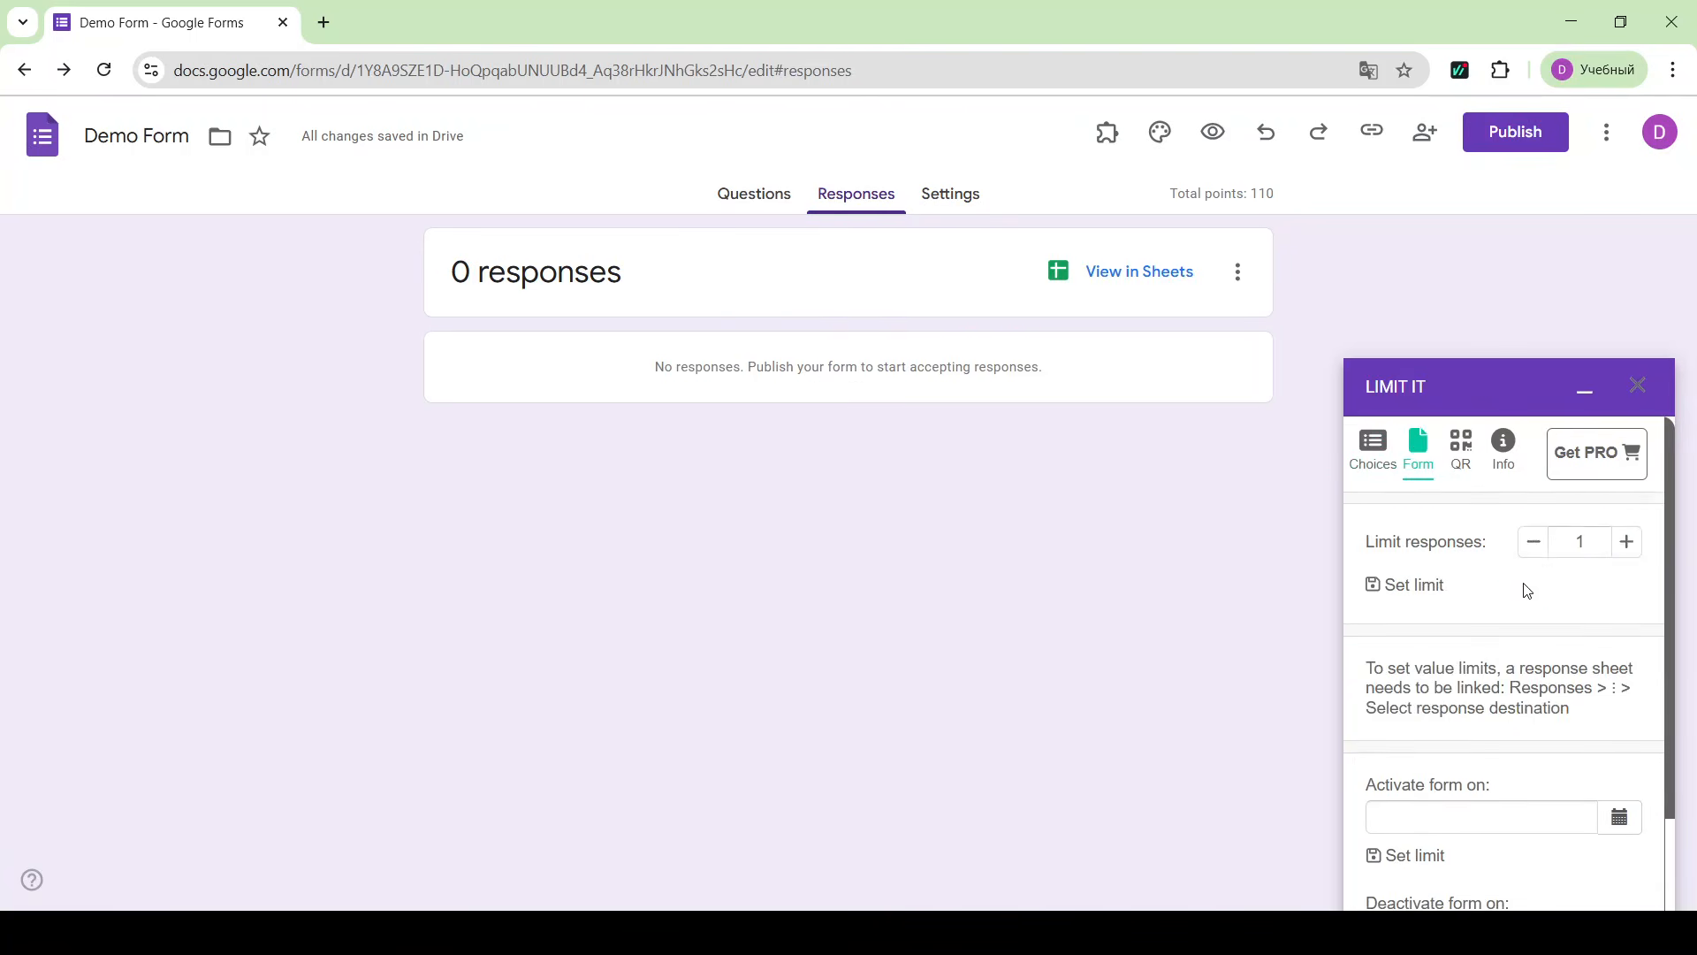
- Enter 4 September 2025 10:00 PM as the form's activation date and time in LIMIT IT
scroll(1503, 654, down, 1)
click(1446, 707)
click(1539, 452)
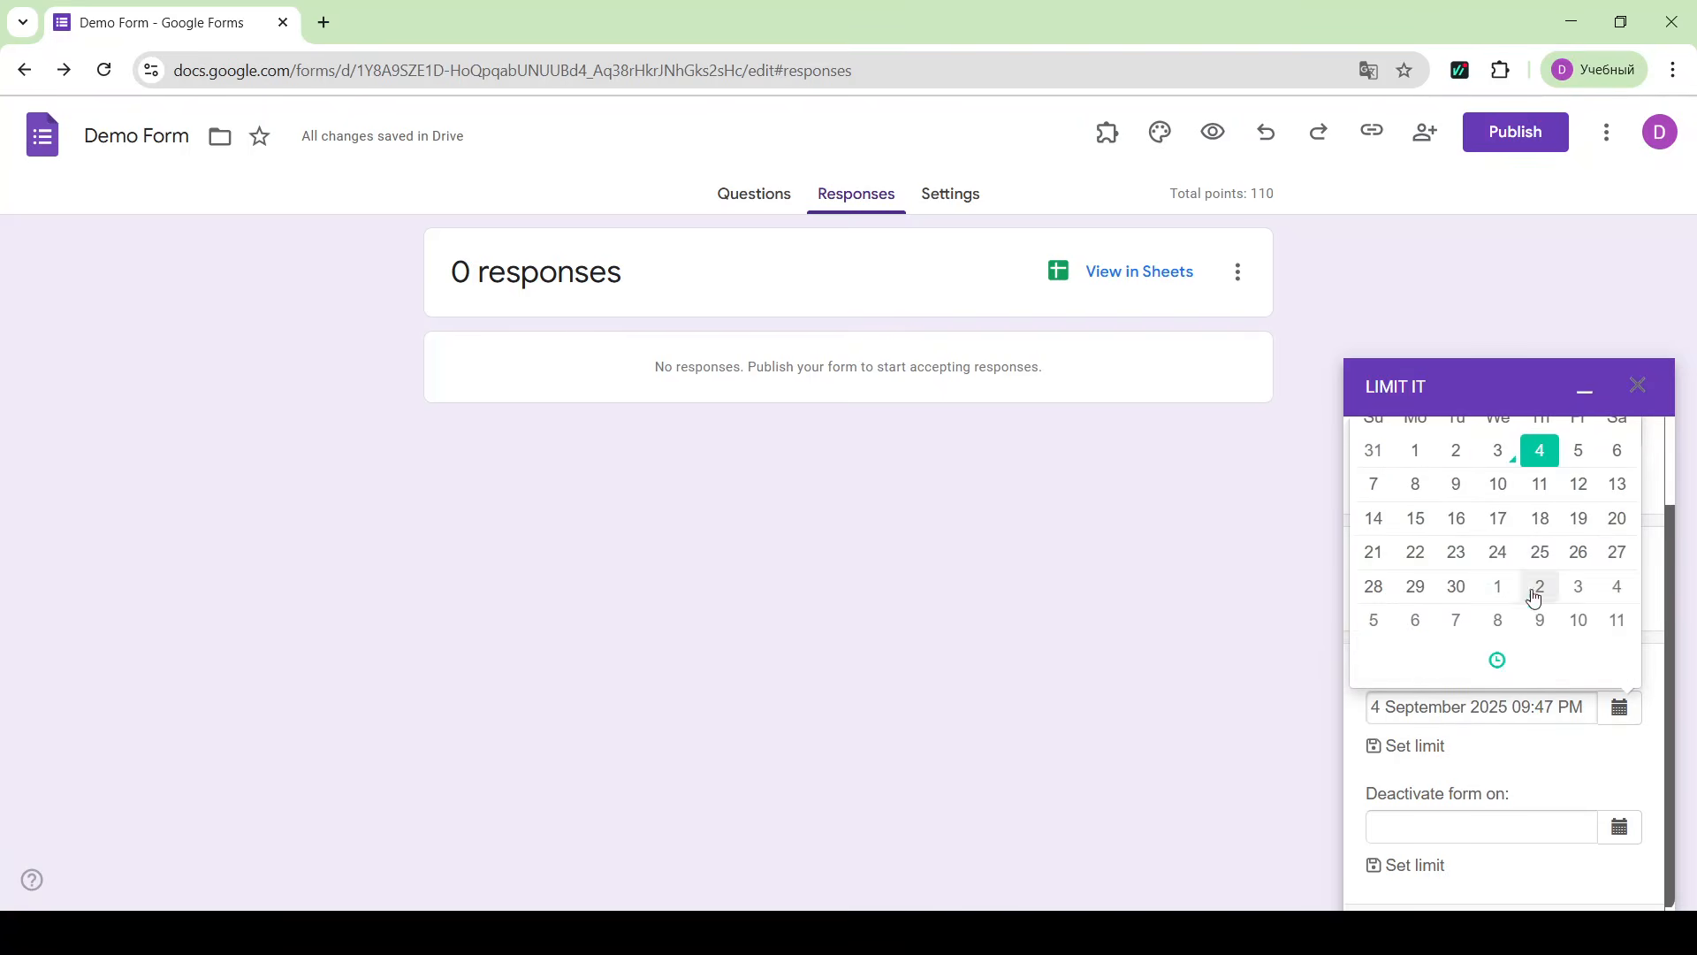
click(1501, 659)
click(1401, 568)
click(1530, 636)
click(1509, 559)
click(1402, 510)
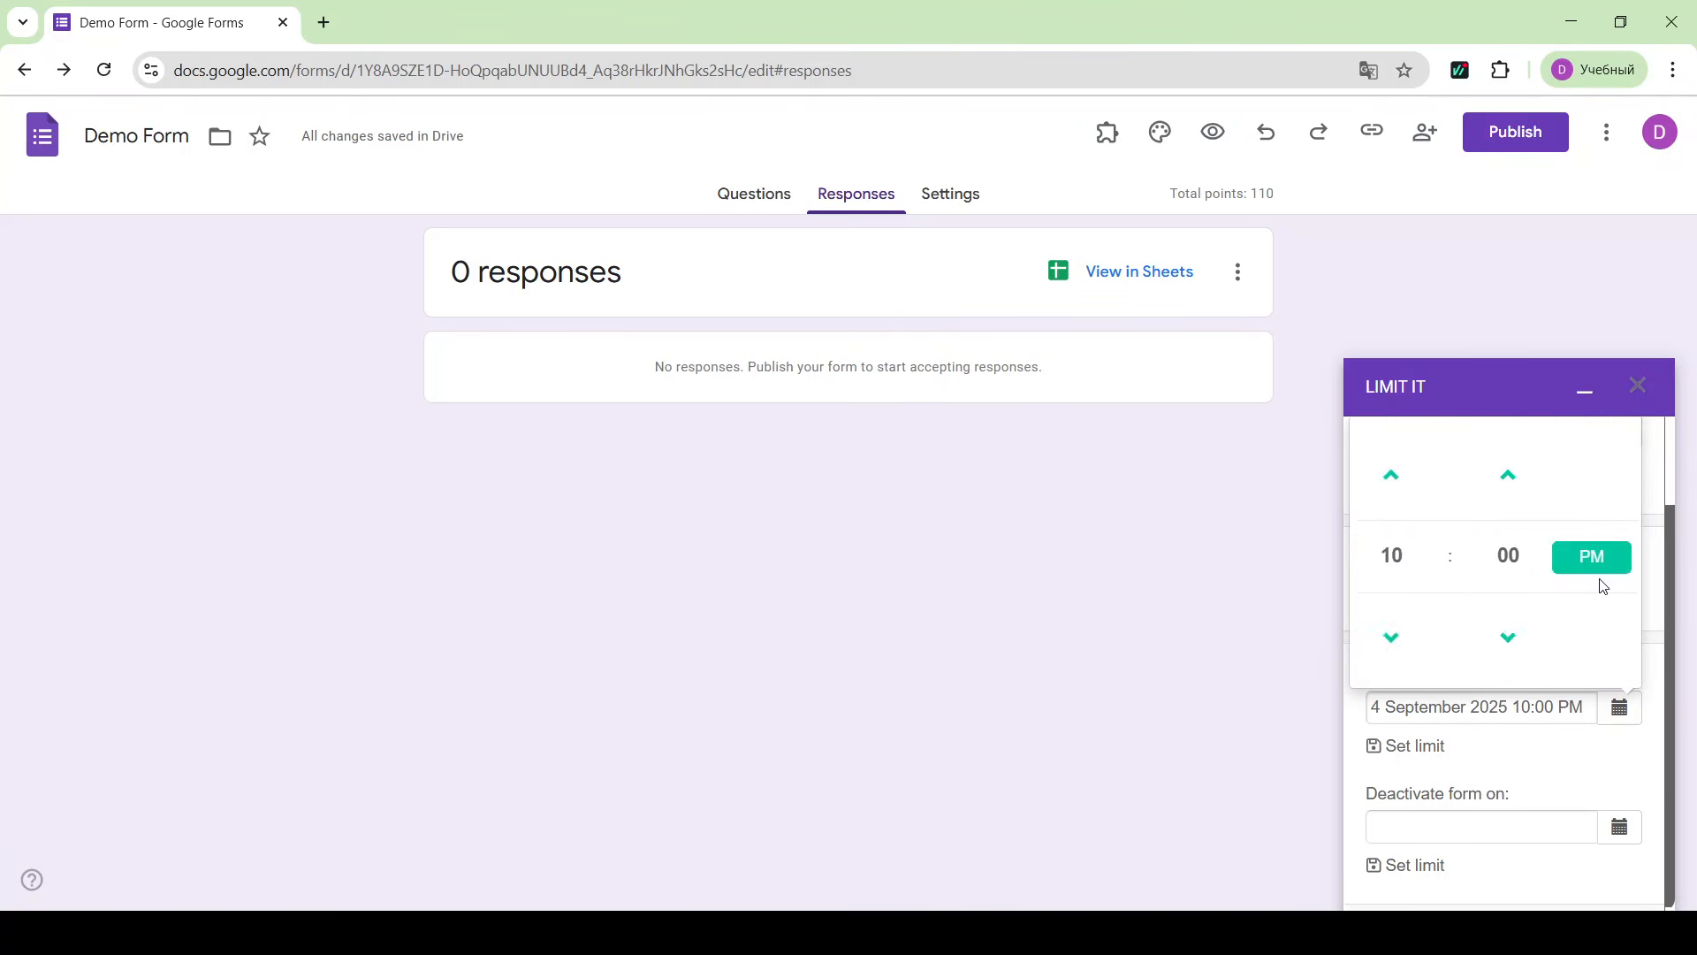
- Set the form to deactivate on 5 September 2025 at 09:00 PM, apply that limit and close LIMIT IT
click(1630, 736)
scroll(1614, 857, down, 1)
click(1620, 826)
click(1582, 569)
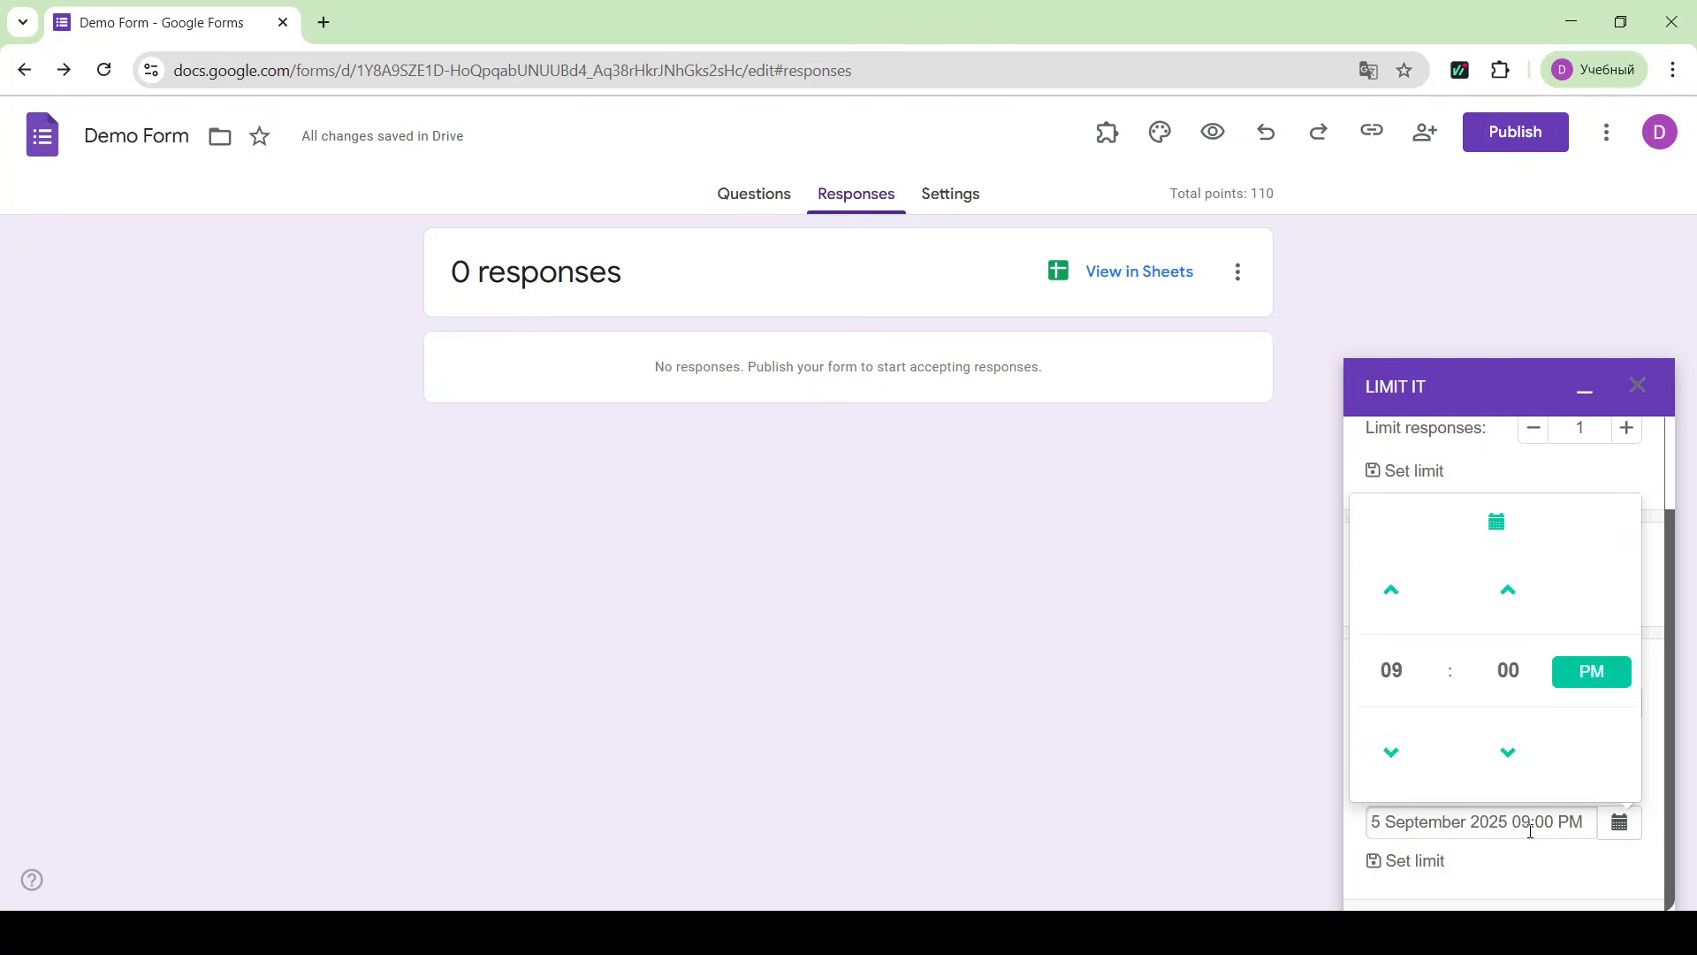
click(1412, 861)
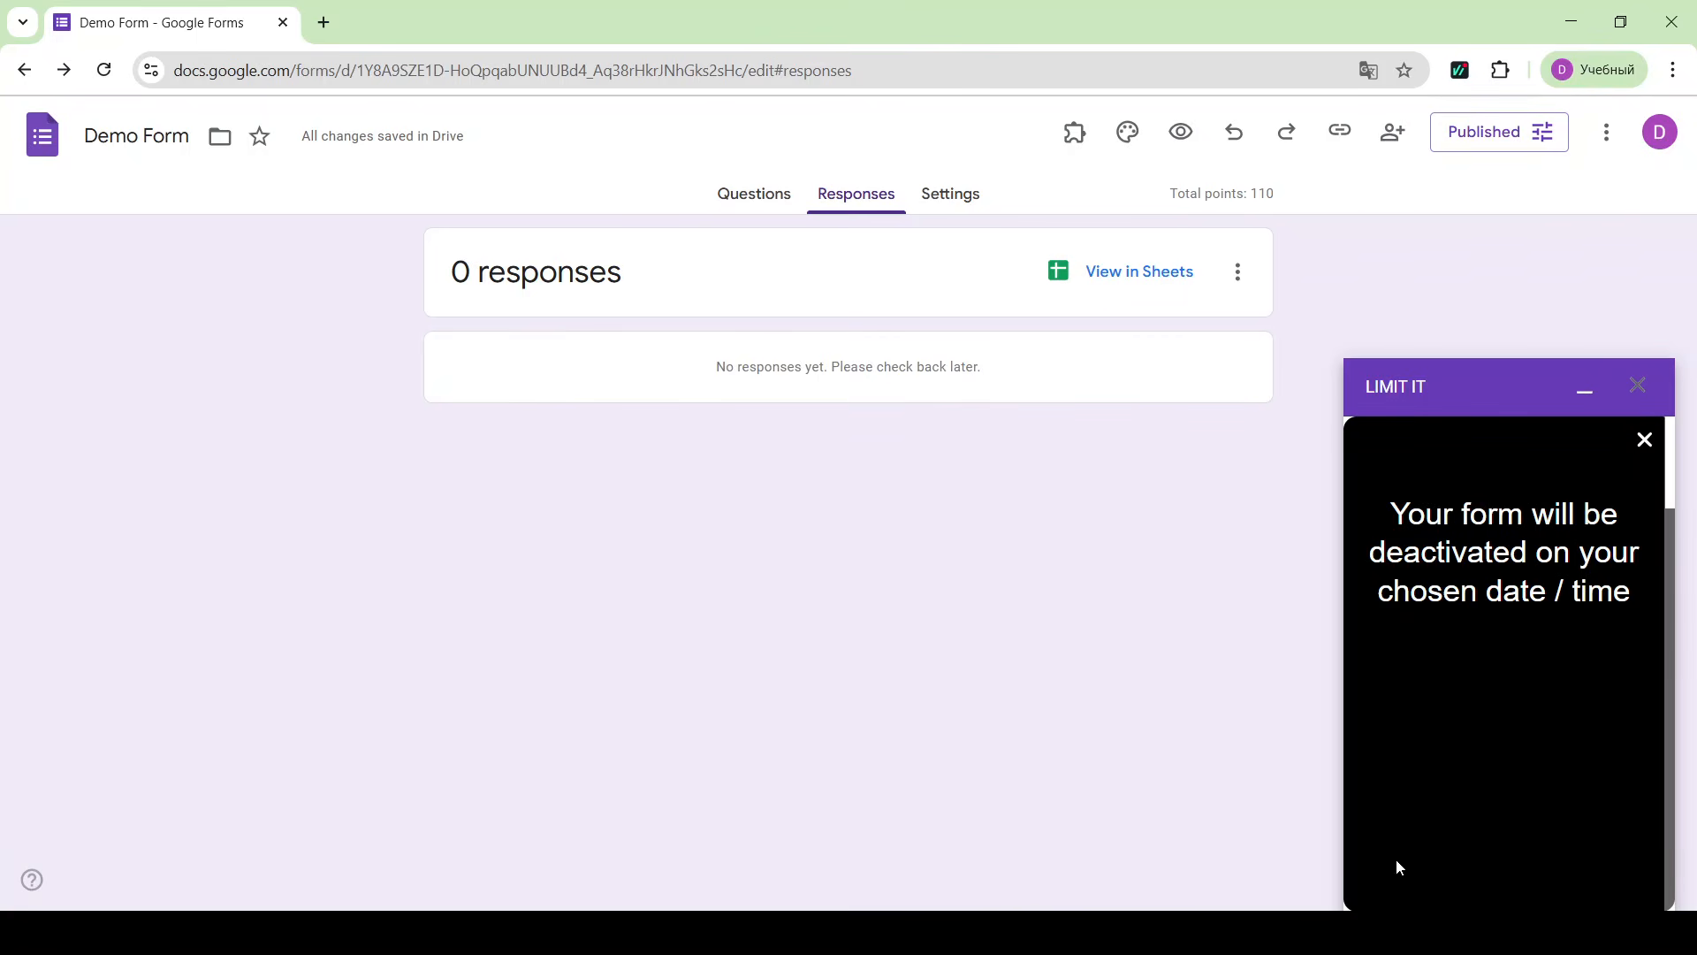
click(1639, 385)
- Find the Certify'em add-on in the marketplace, install it and return to the form
click(1606, 131)
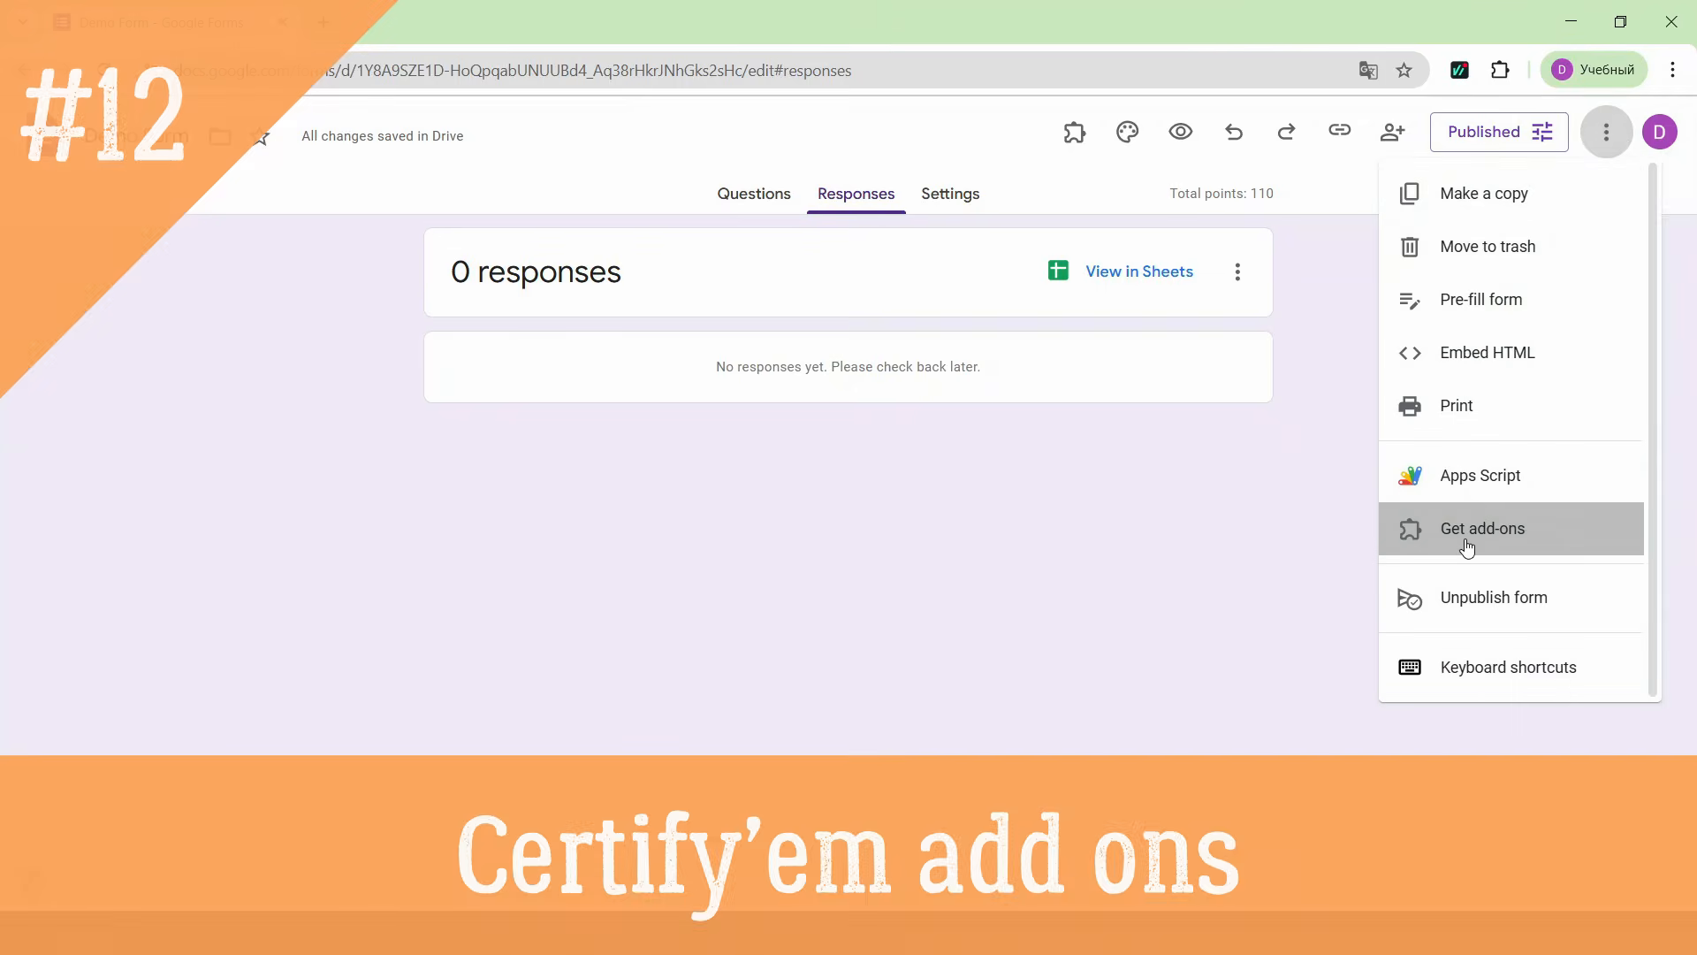
click(1469, 528)
click(969, 184)
text(certi)
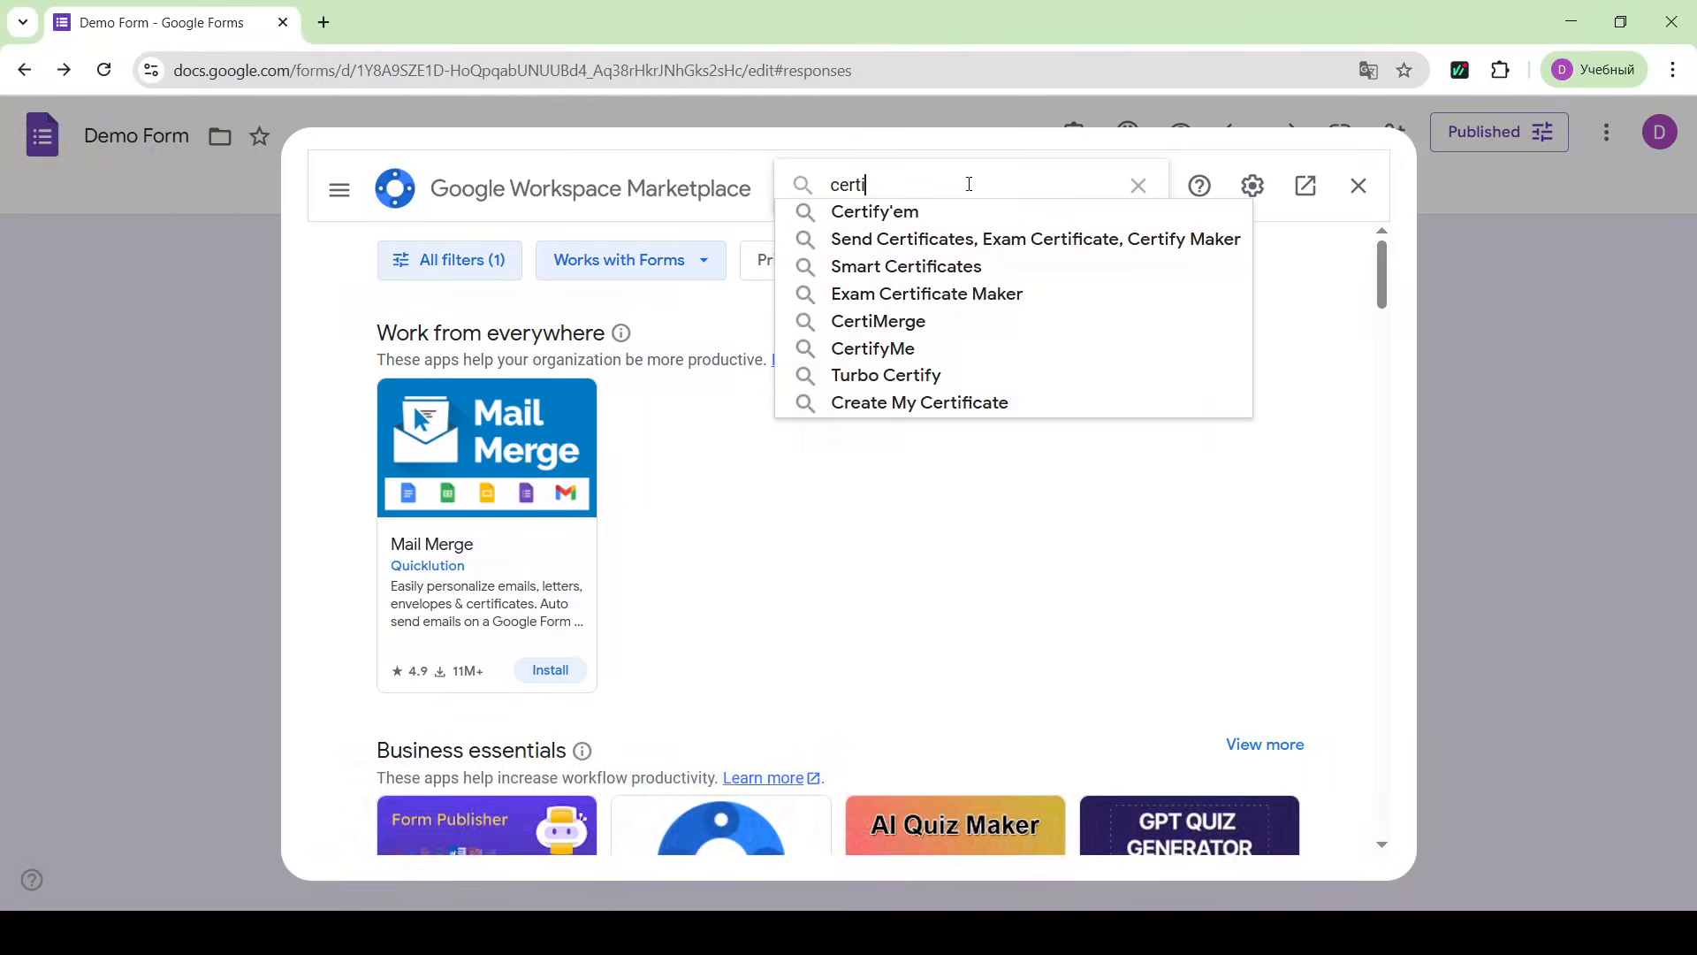
click(917, 212)
click(550, 693)
click(988, 633)
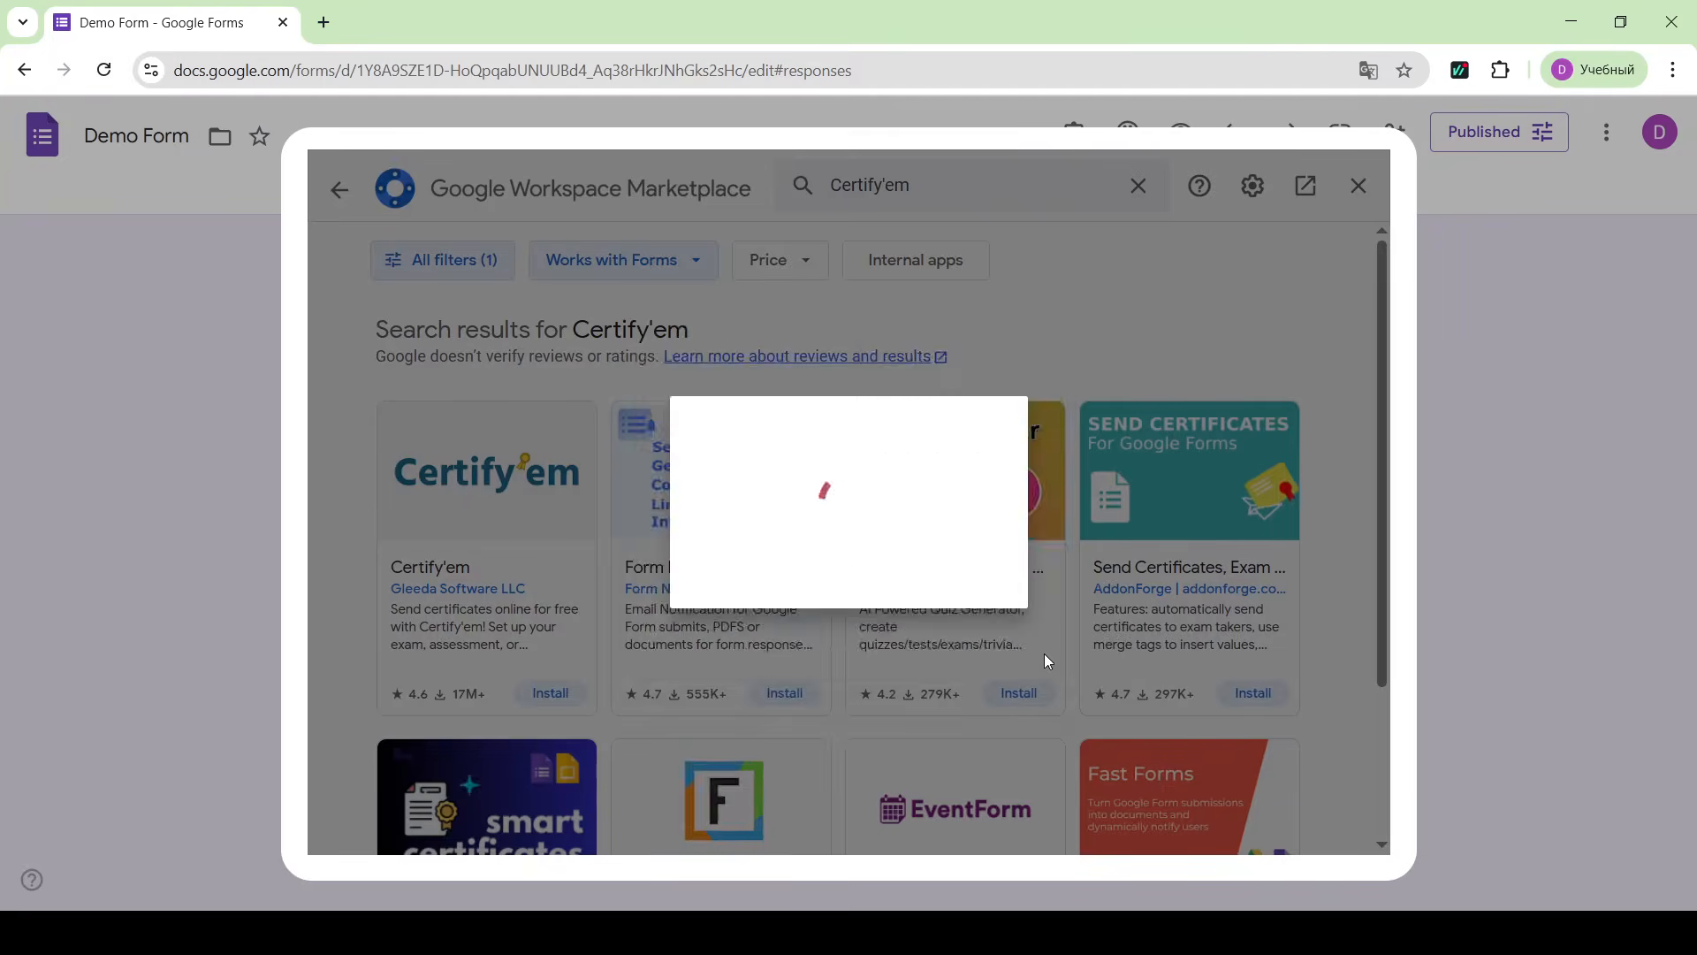
click(1023, 755)
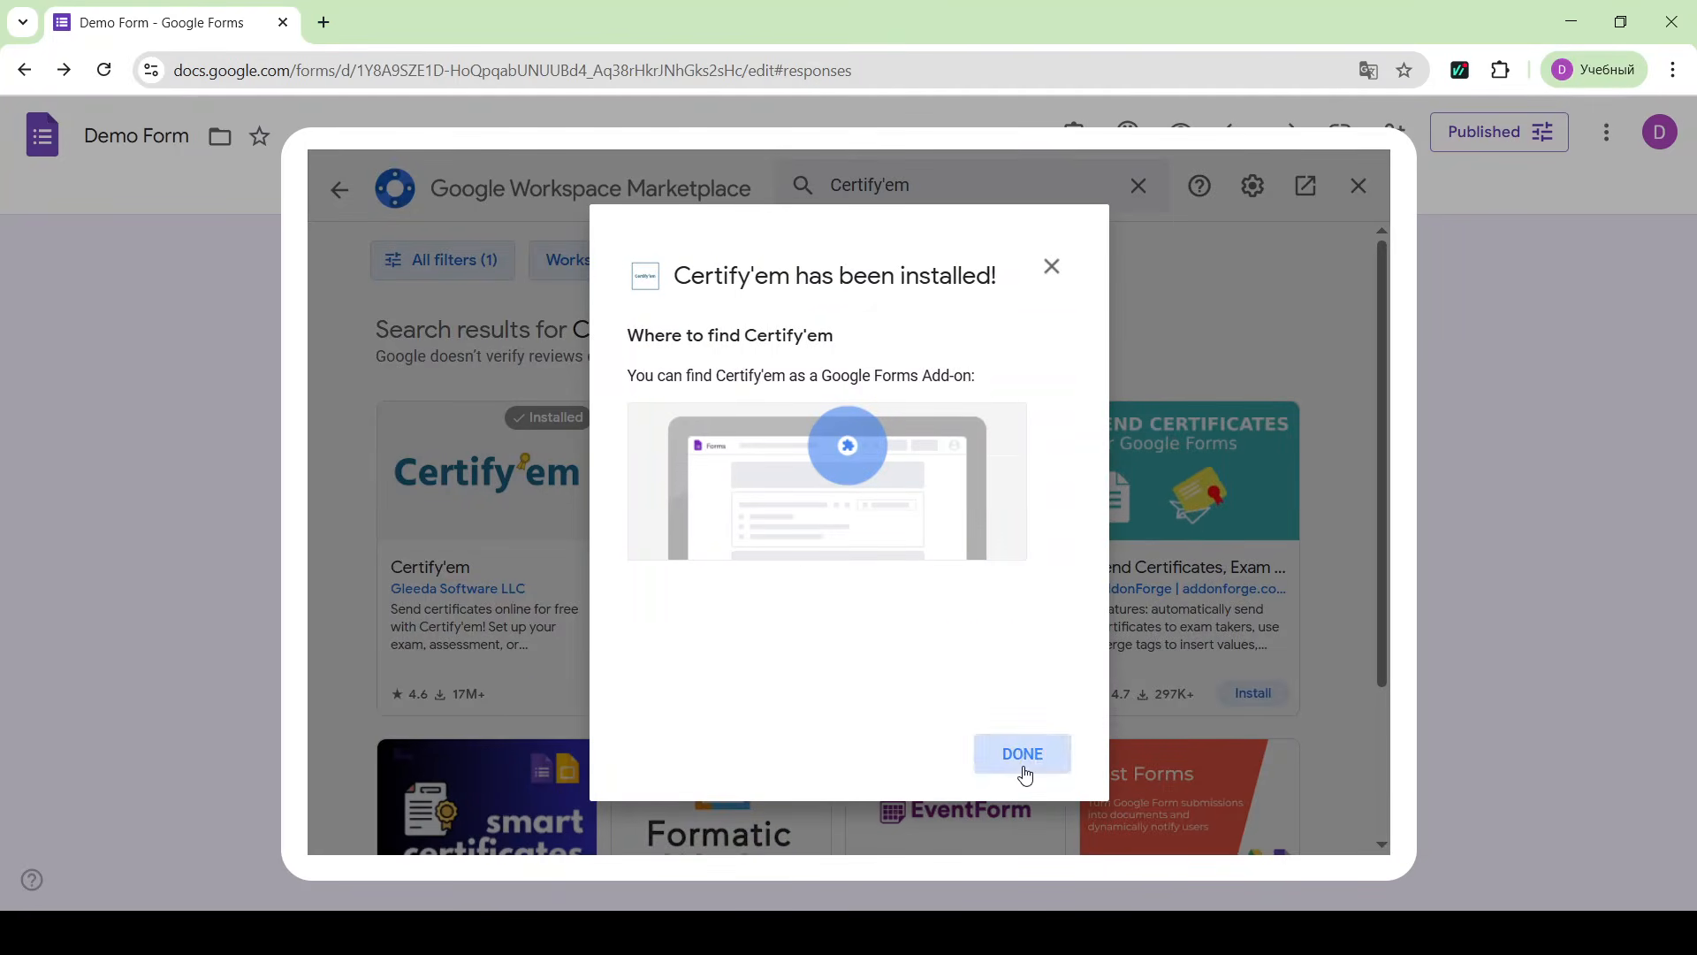
click(1358, 184)
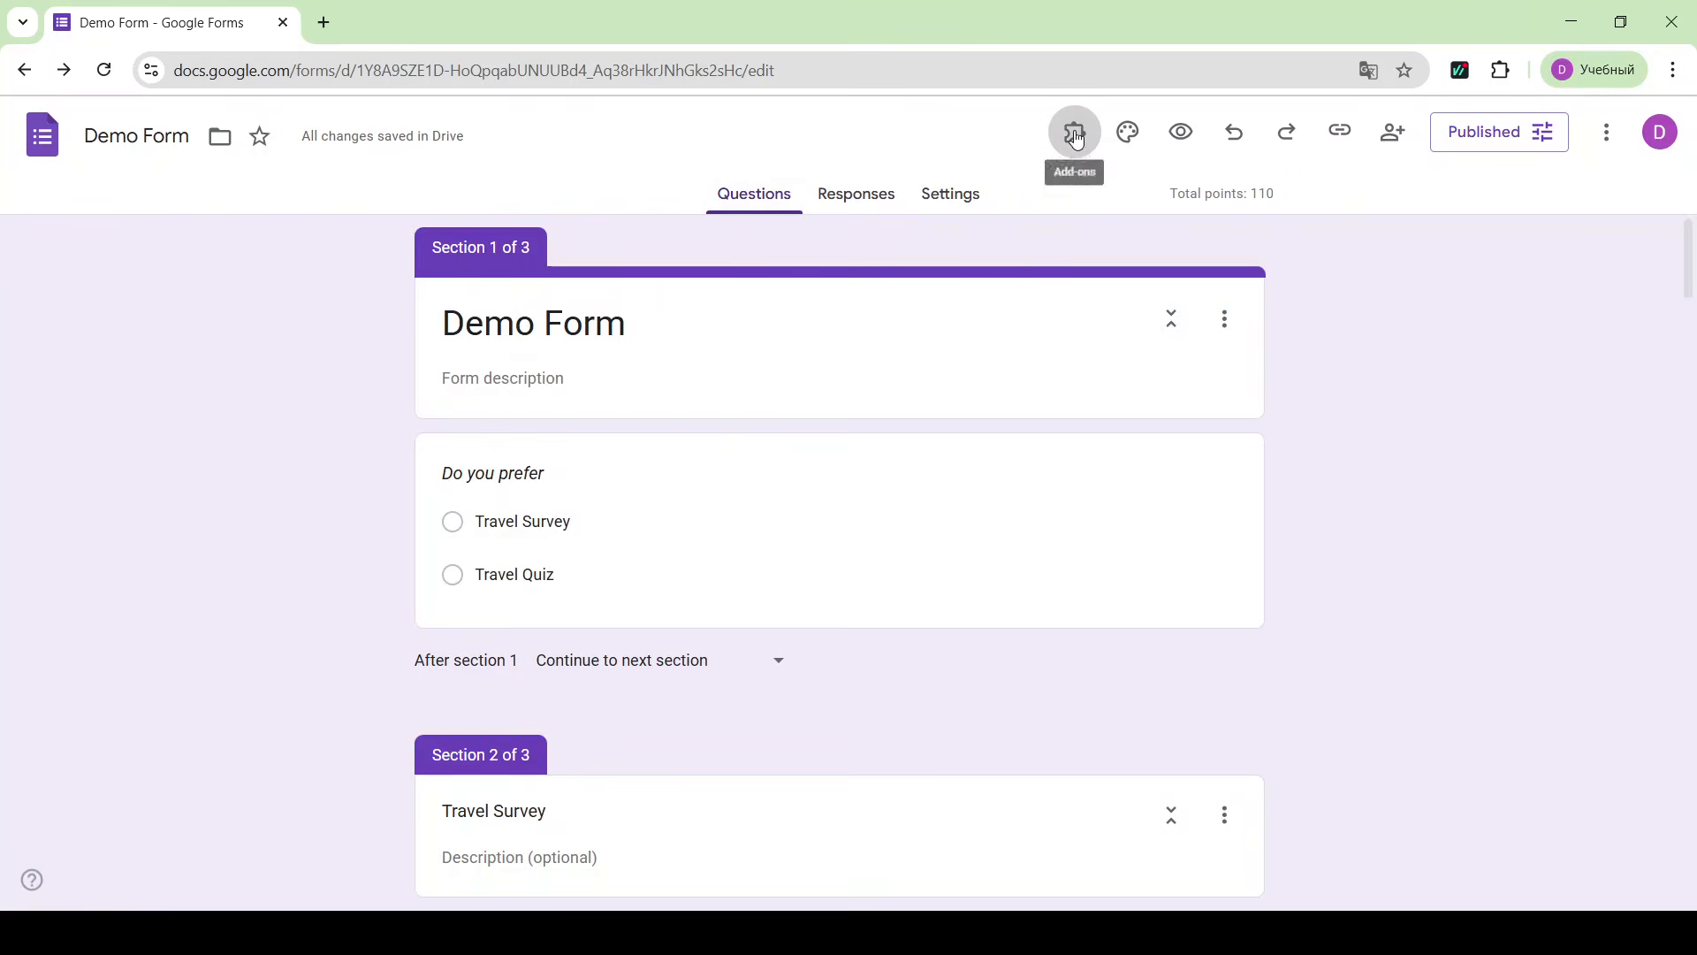
- Open the Certify'em controls, get through the introduction and turn on automatic certification with a 75% passing score
click(1075, 135)
click(1102, 194)
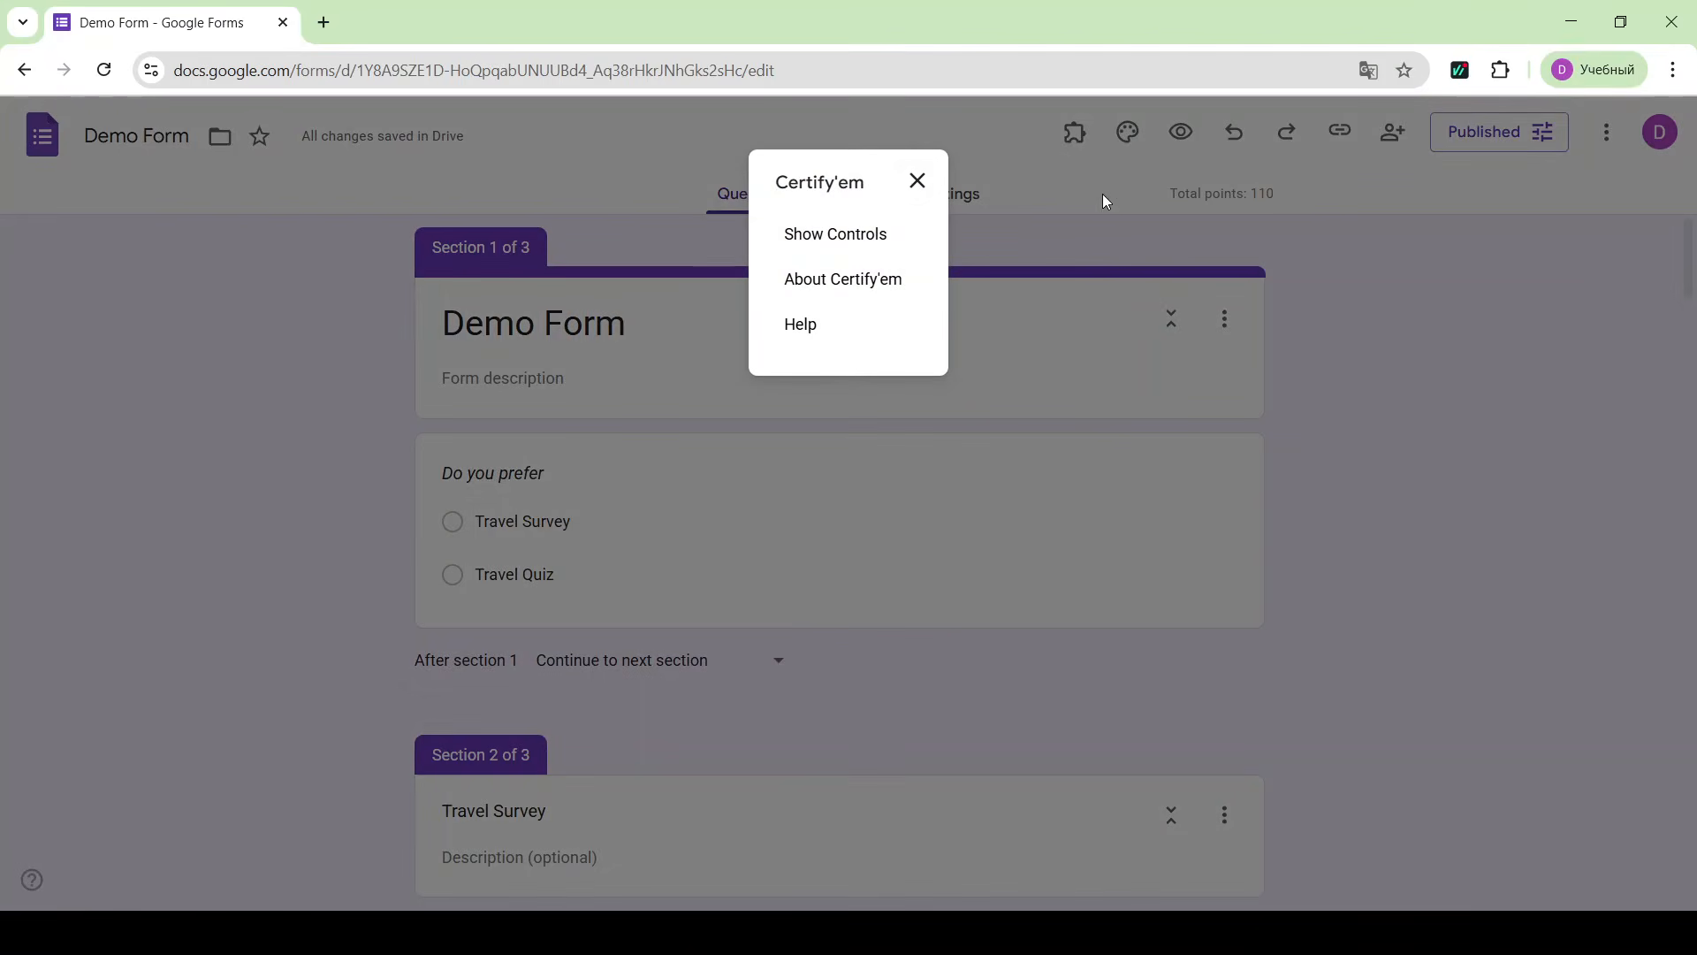
click(851, 237)
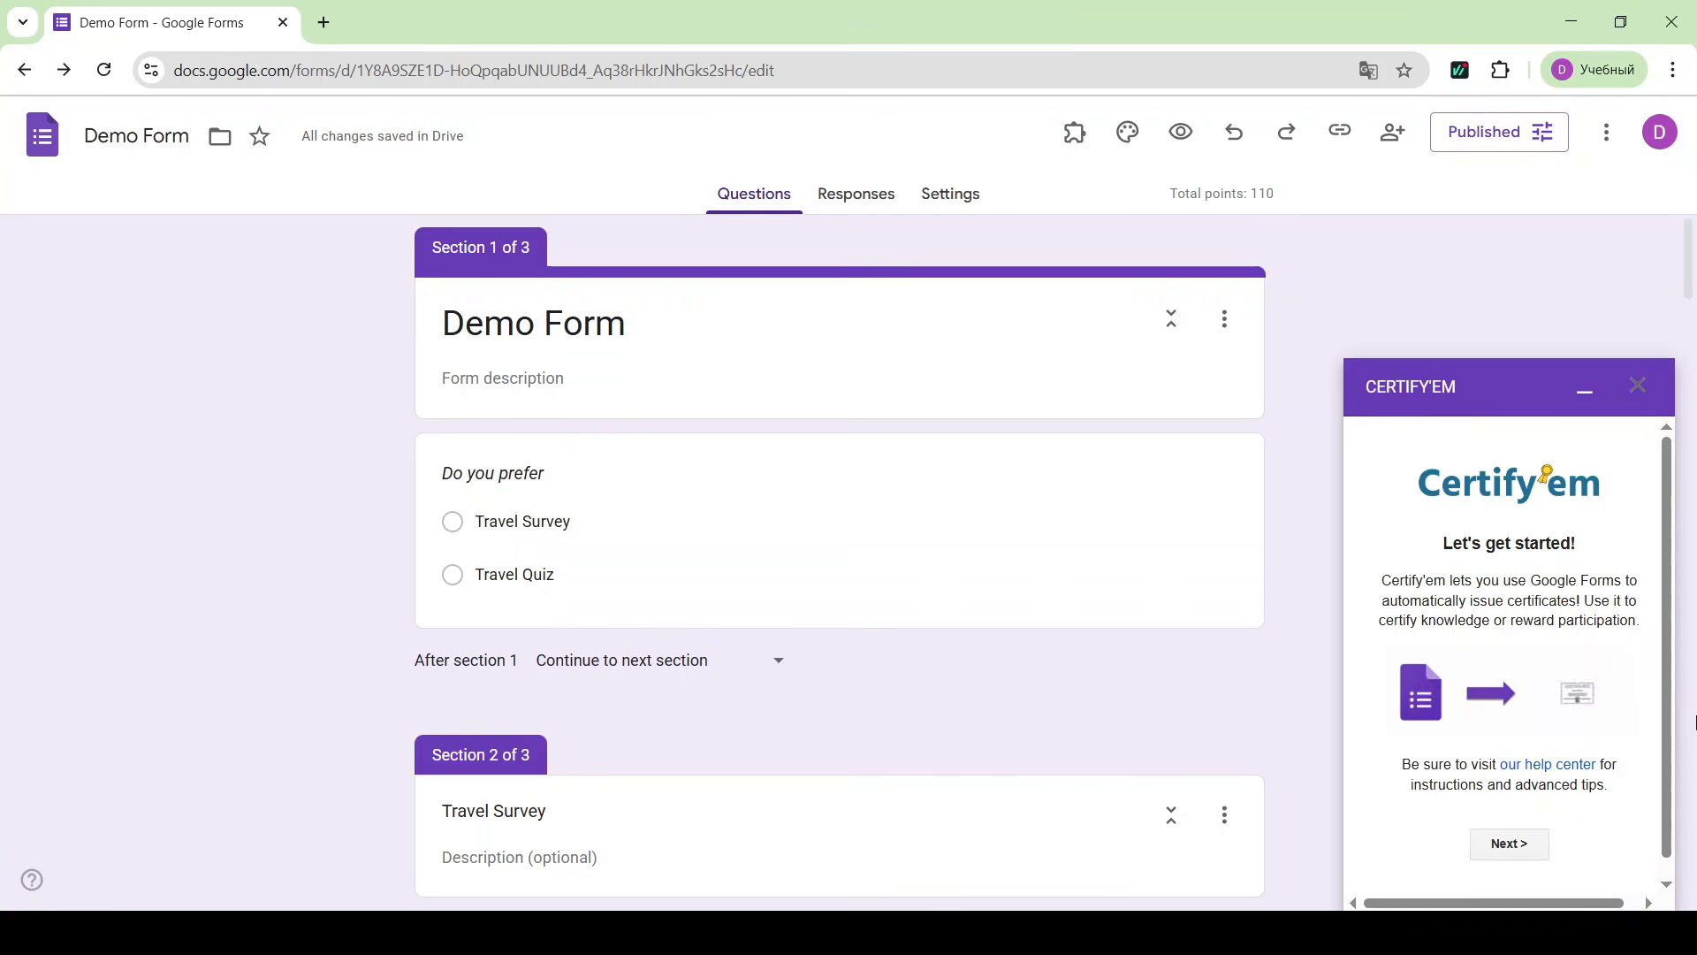
click(1509, 844)
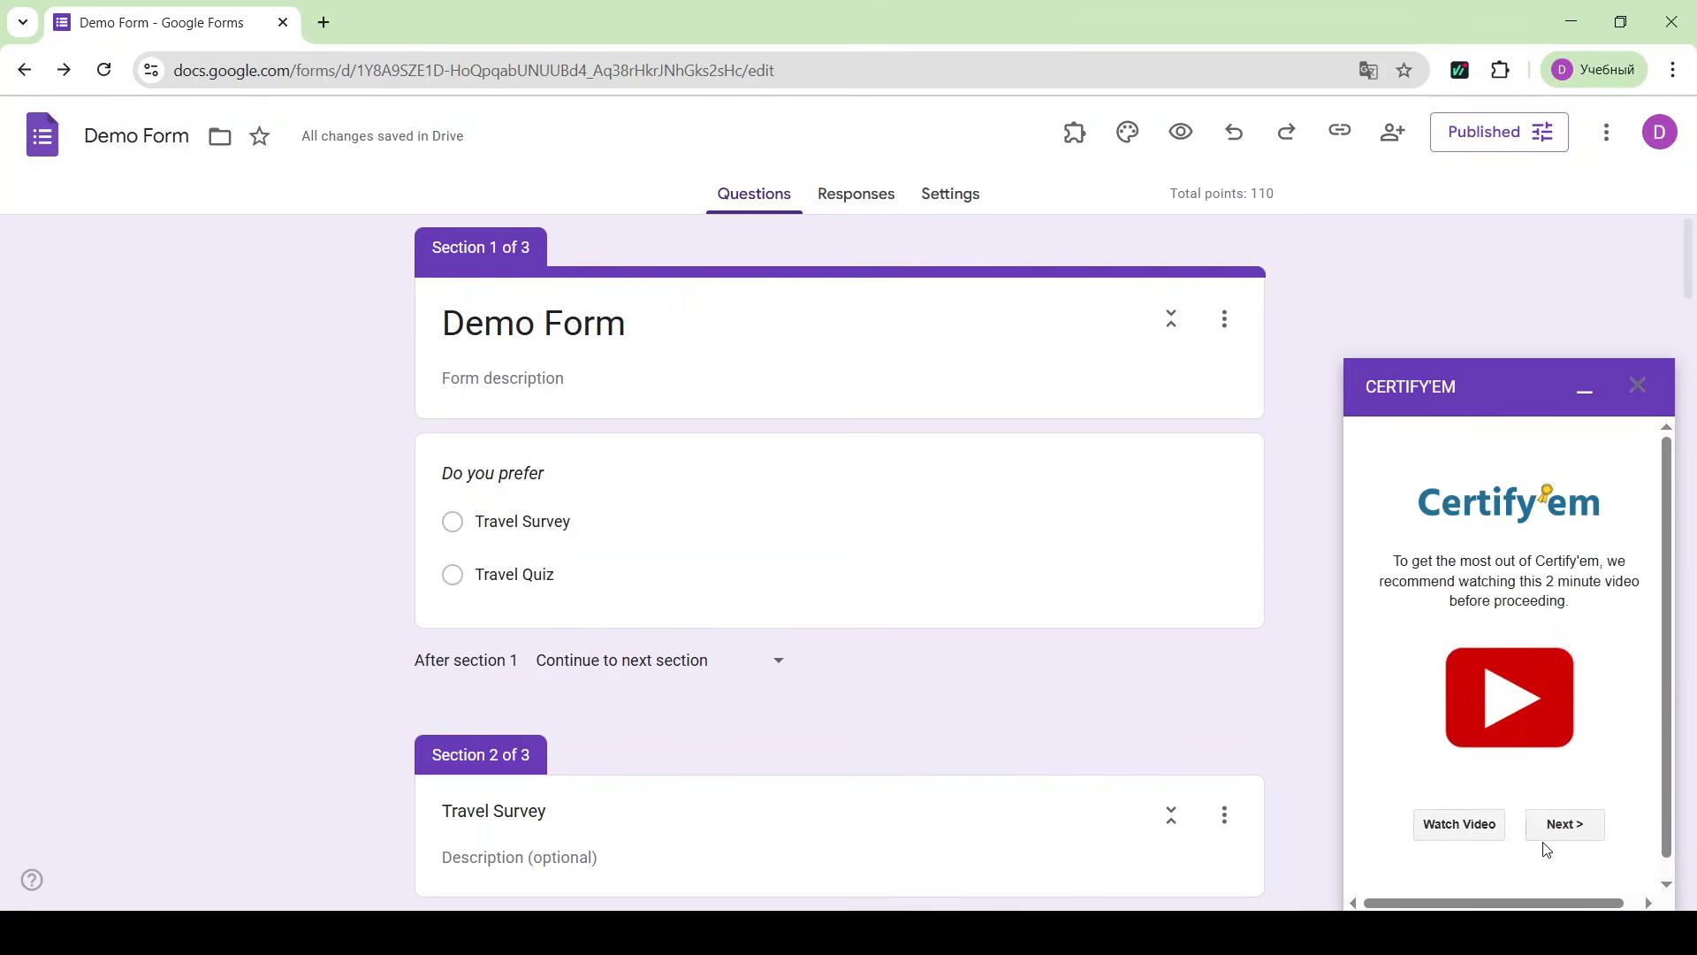
click(1566, 829)
click(1523, 734)
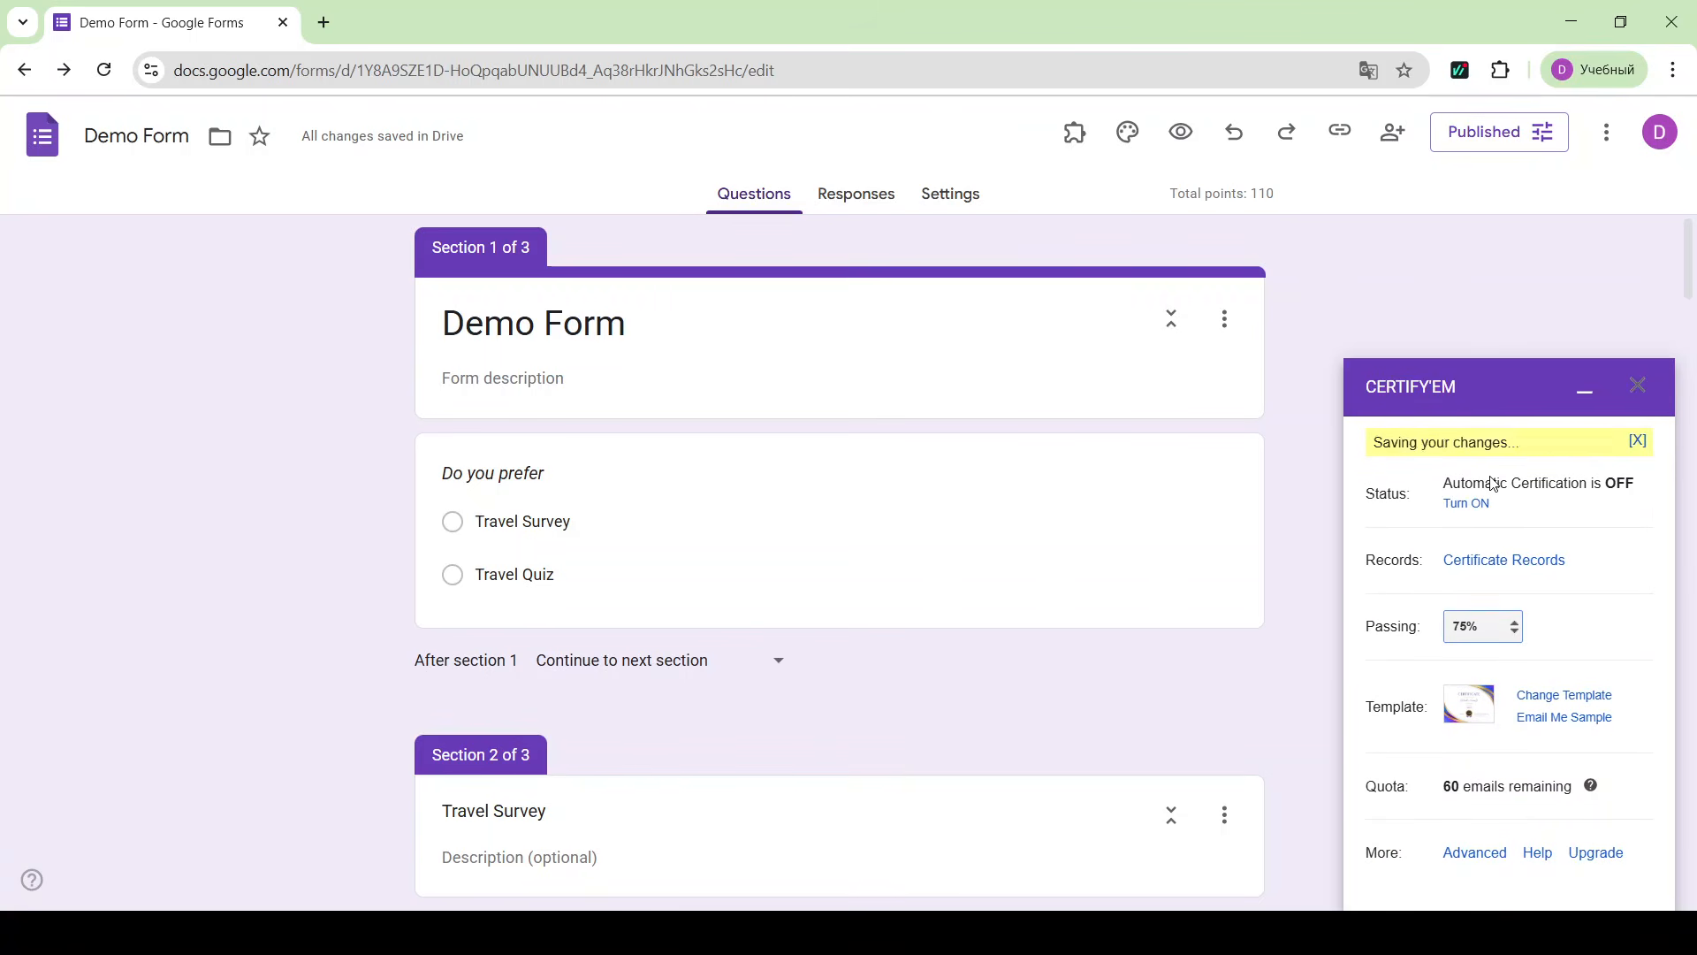
click(1467, 504)
- Change the certificate template to Grids and Curves, view the template copy and close Certify'em
click(1545, 755)
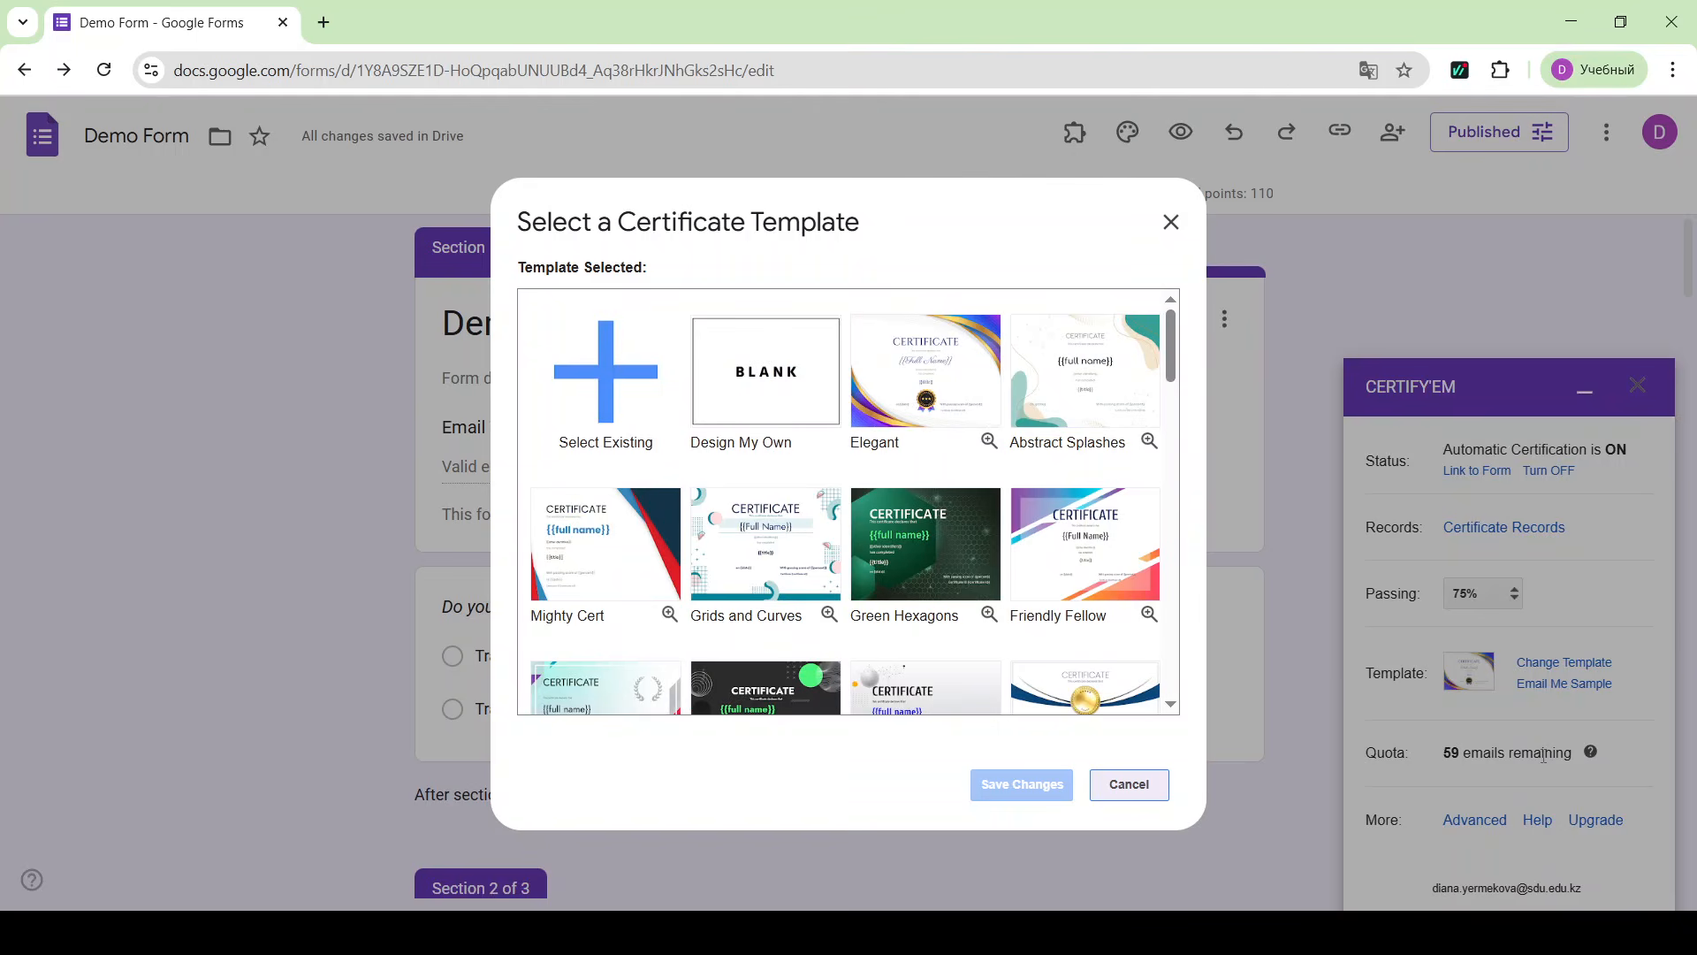
click(810, 566)
click(1021, 784)
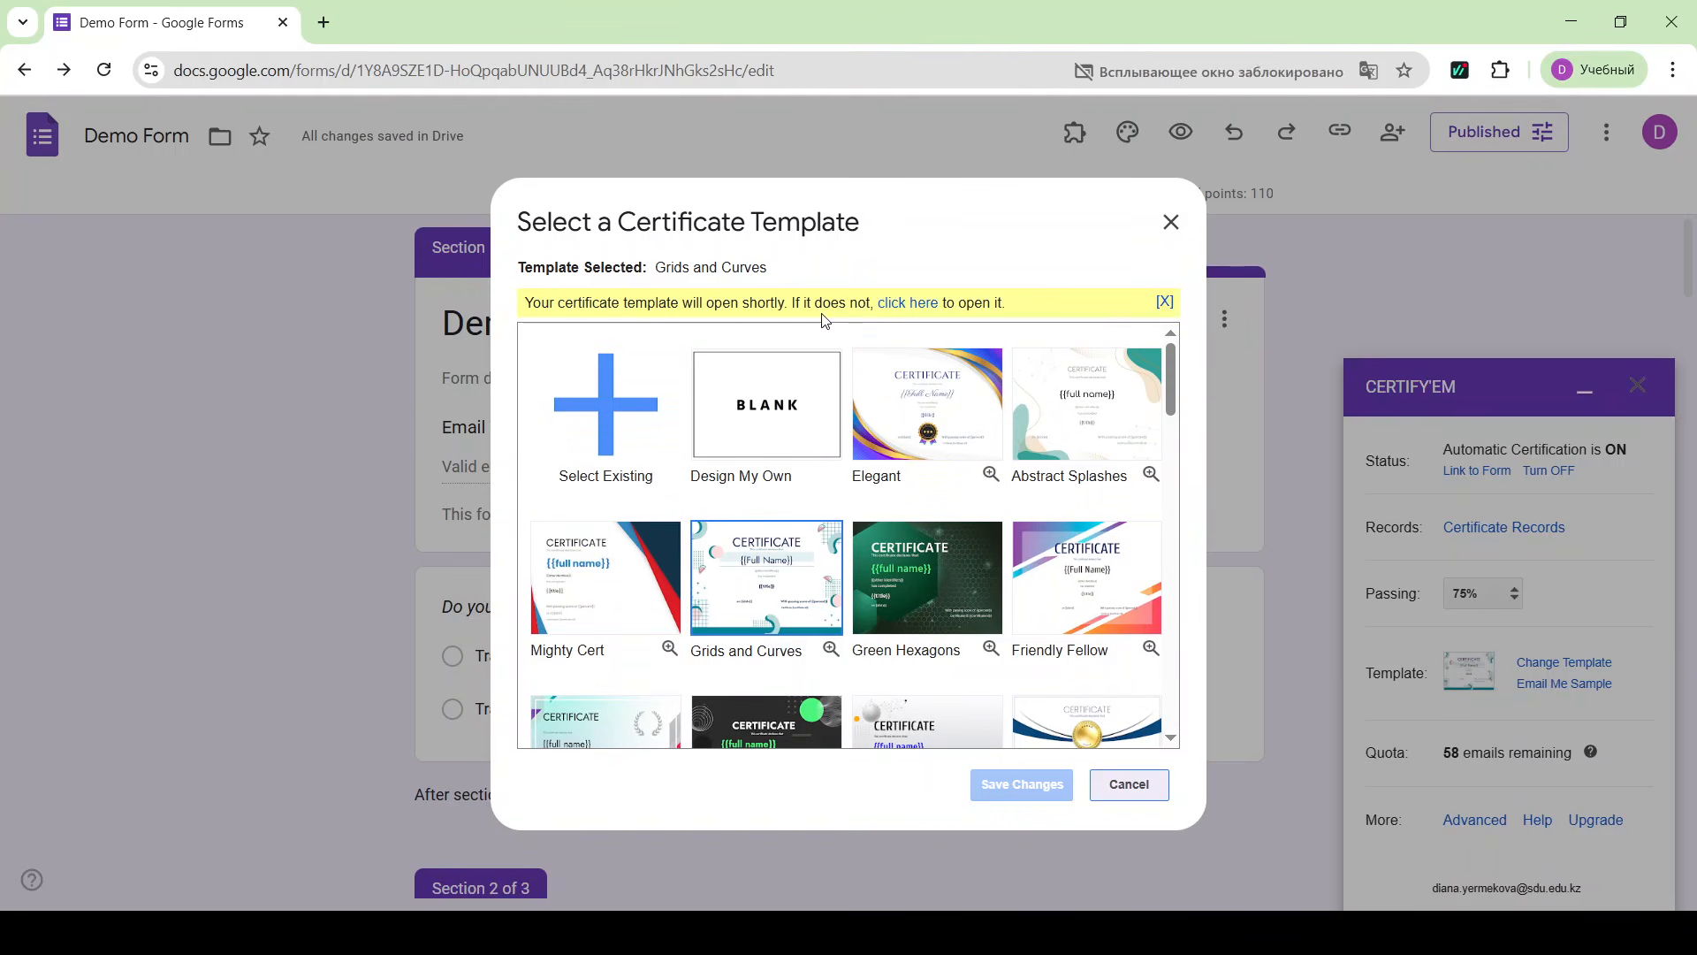
click(905, 304)
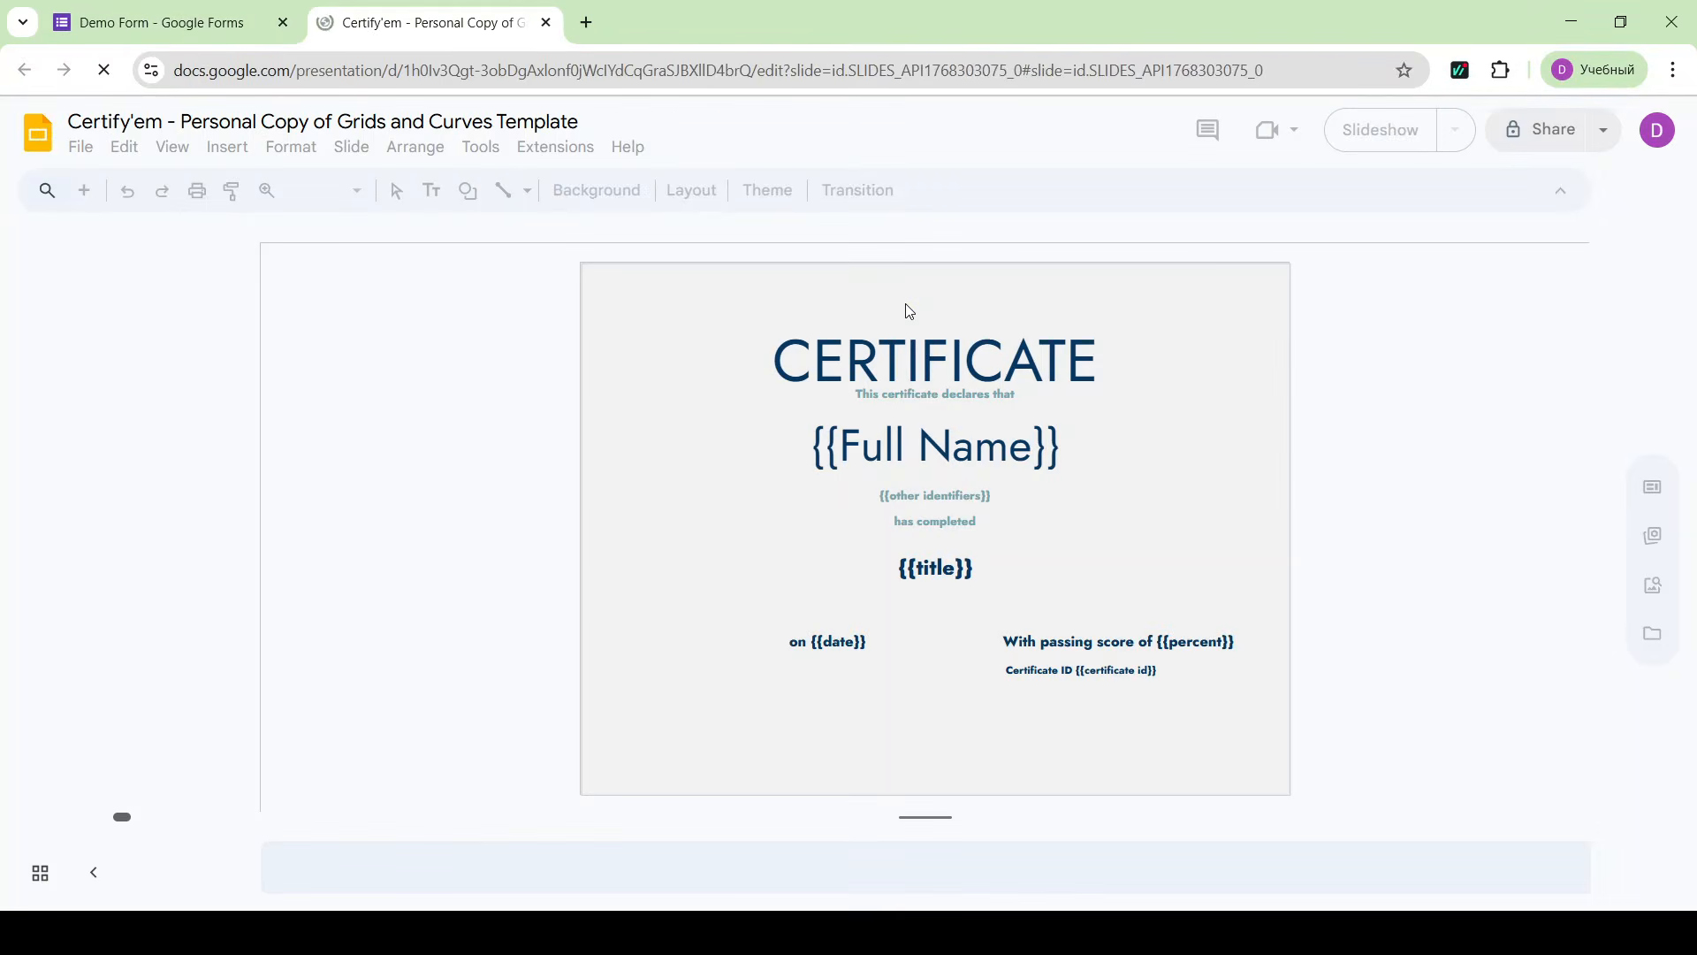
click(547, 23)
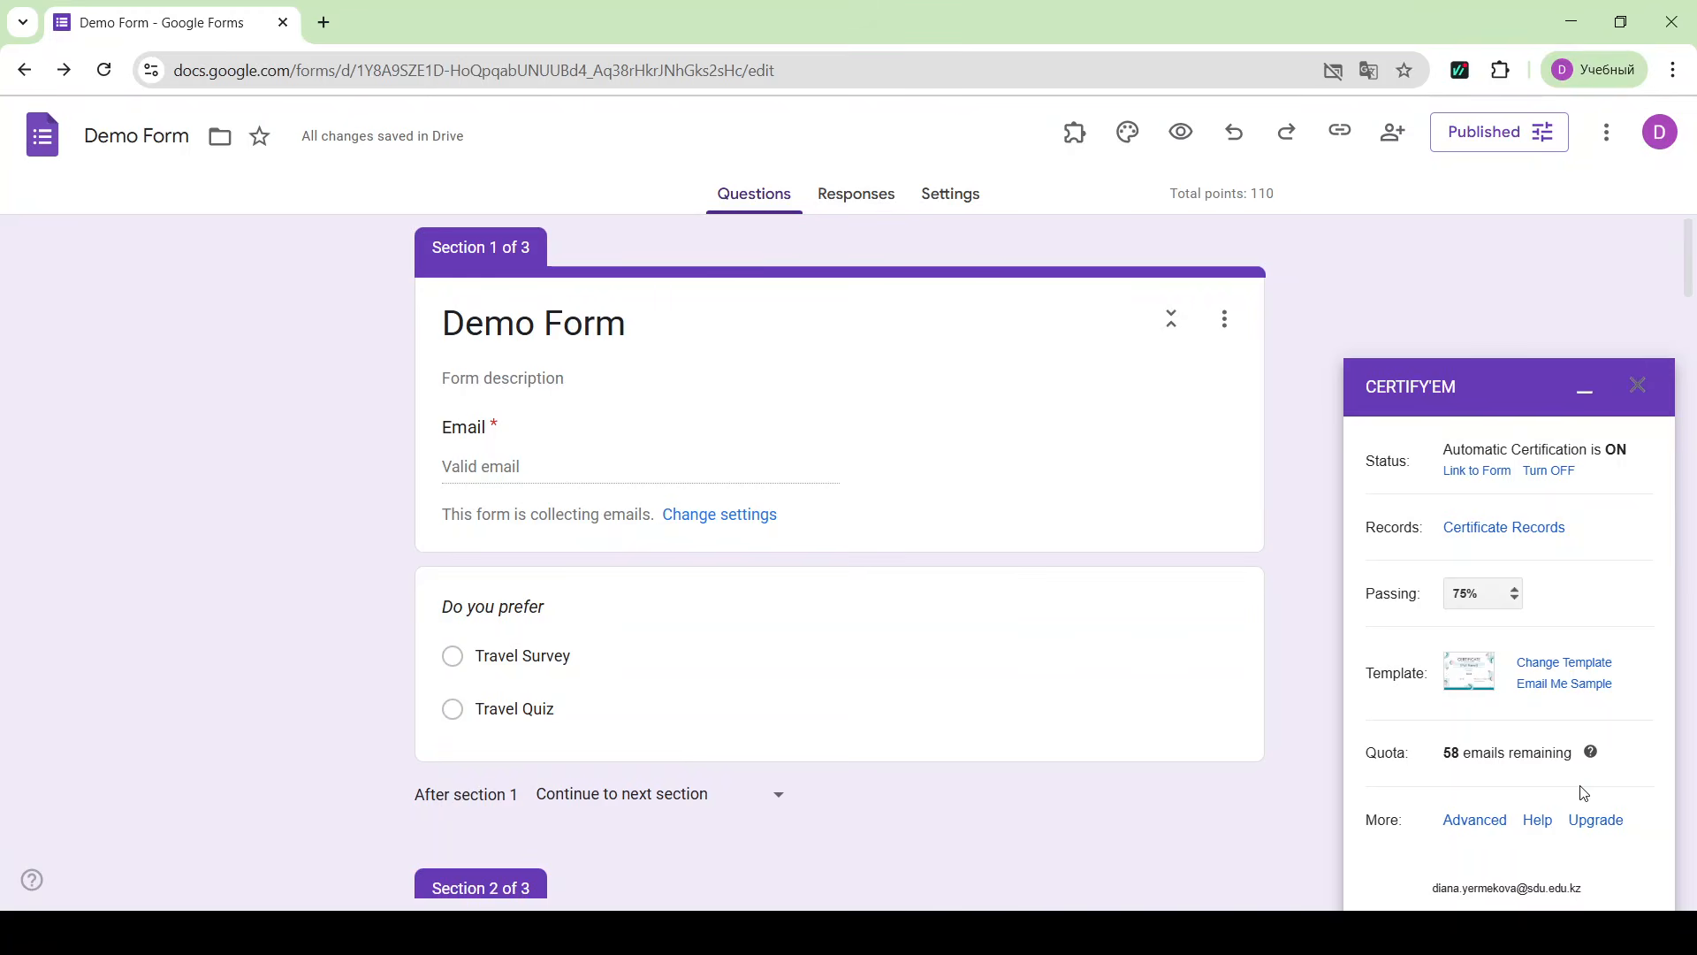
click(1638, 389)
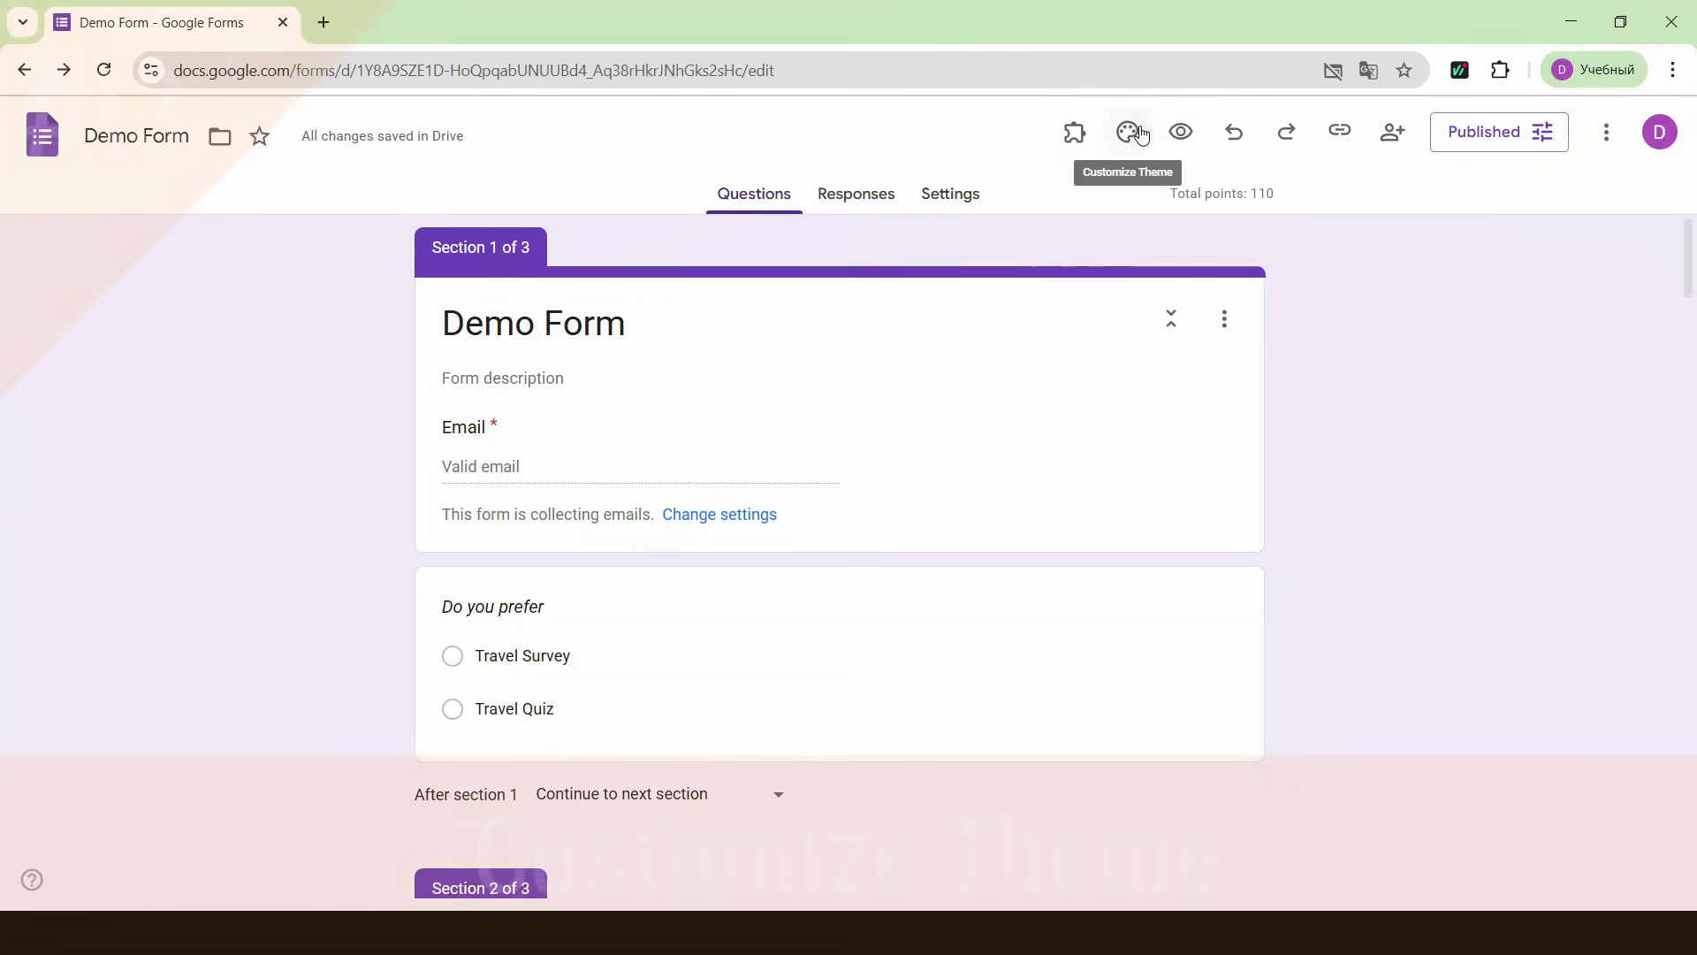
- Set the form's theme color to orange and its header font to Times New Roman, keeping size 24
click(1127, 132)
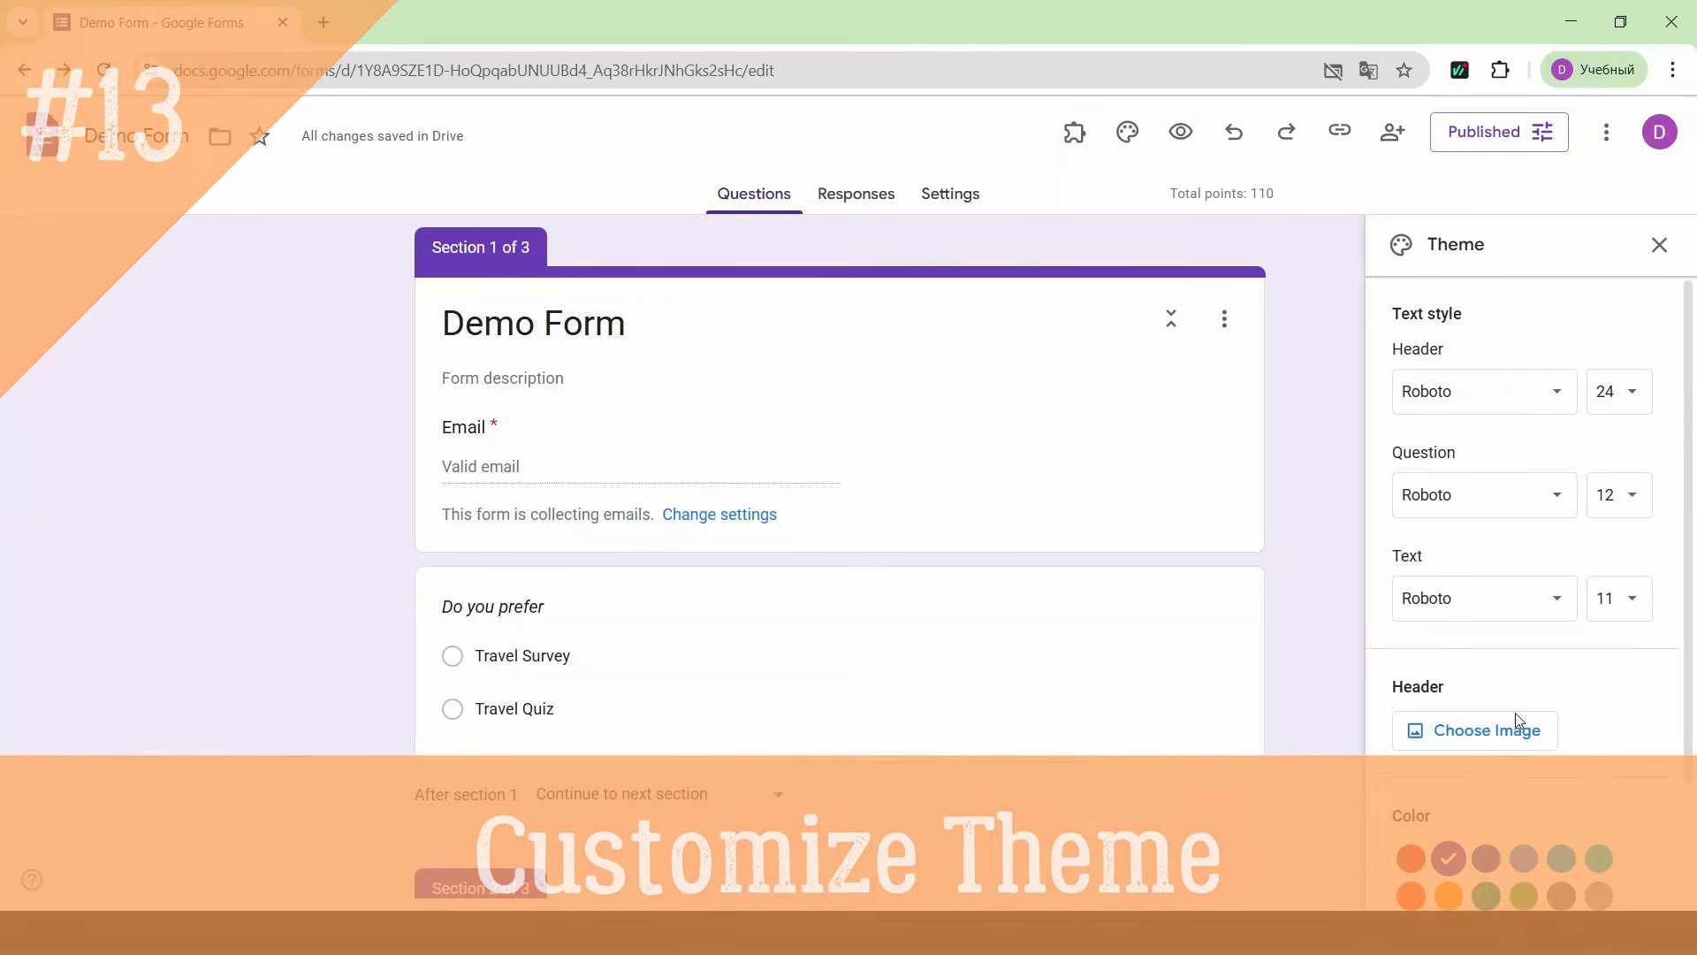
click(1449, 896)
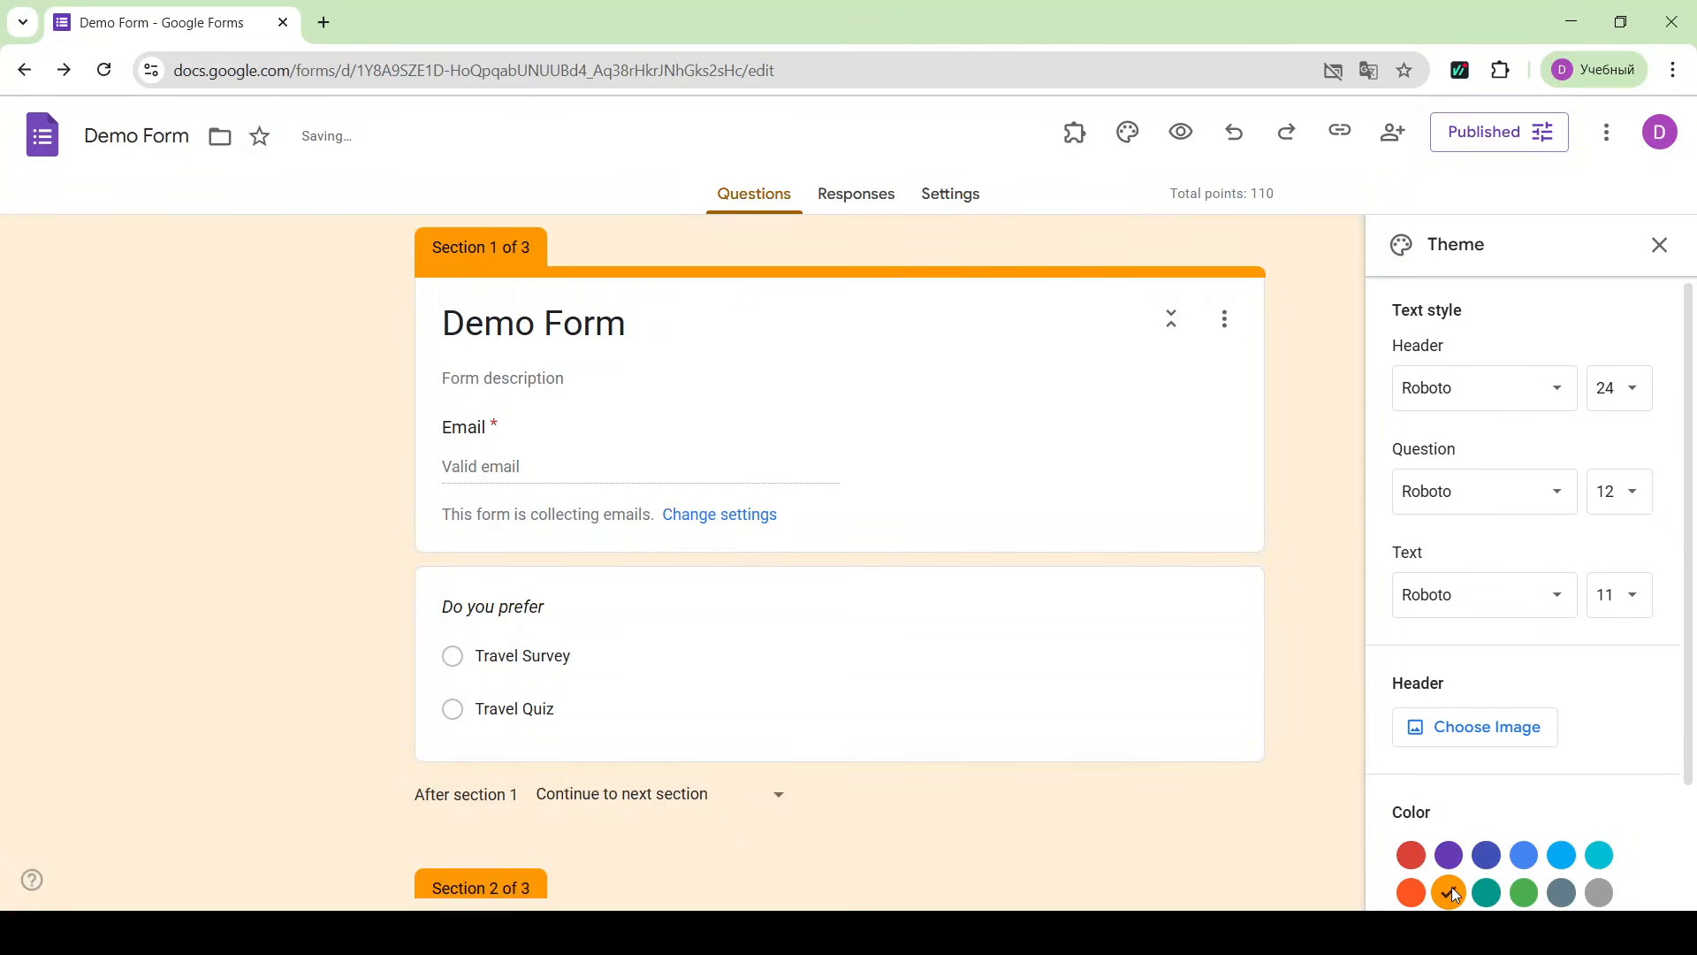
click(1547, 393)
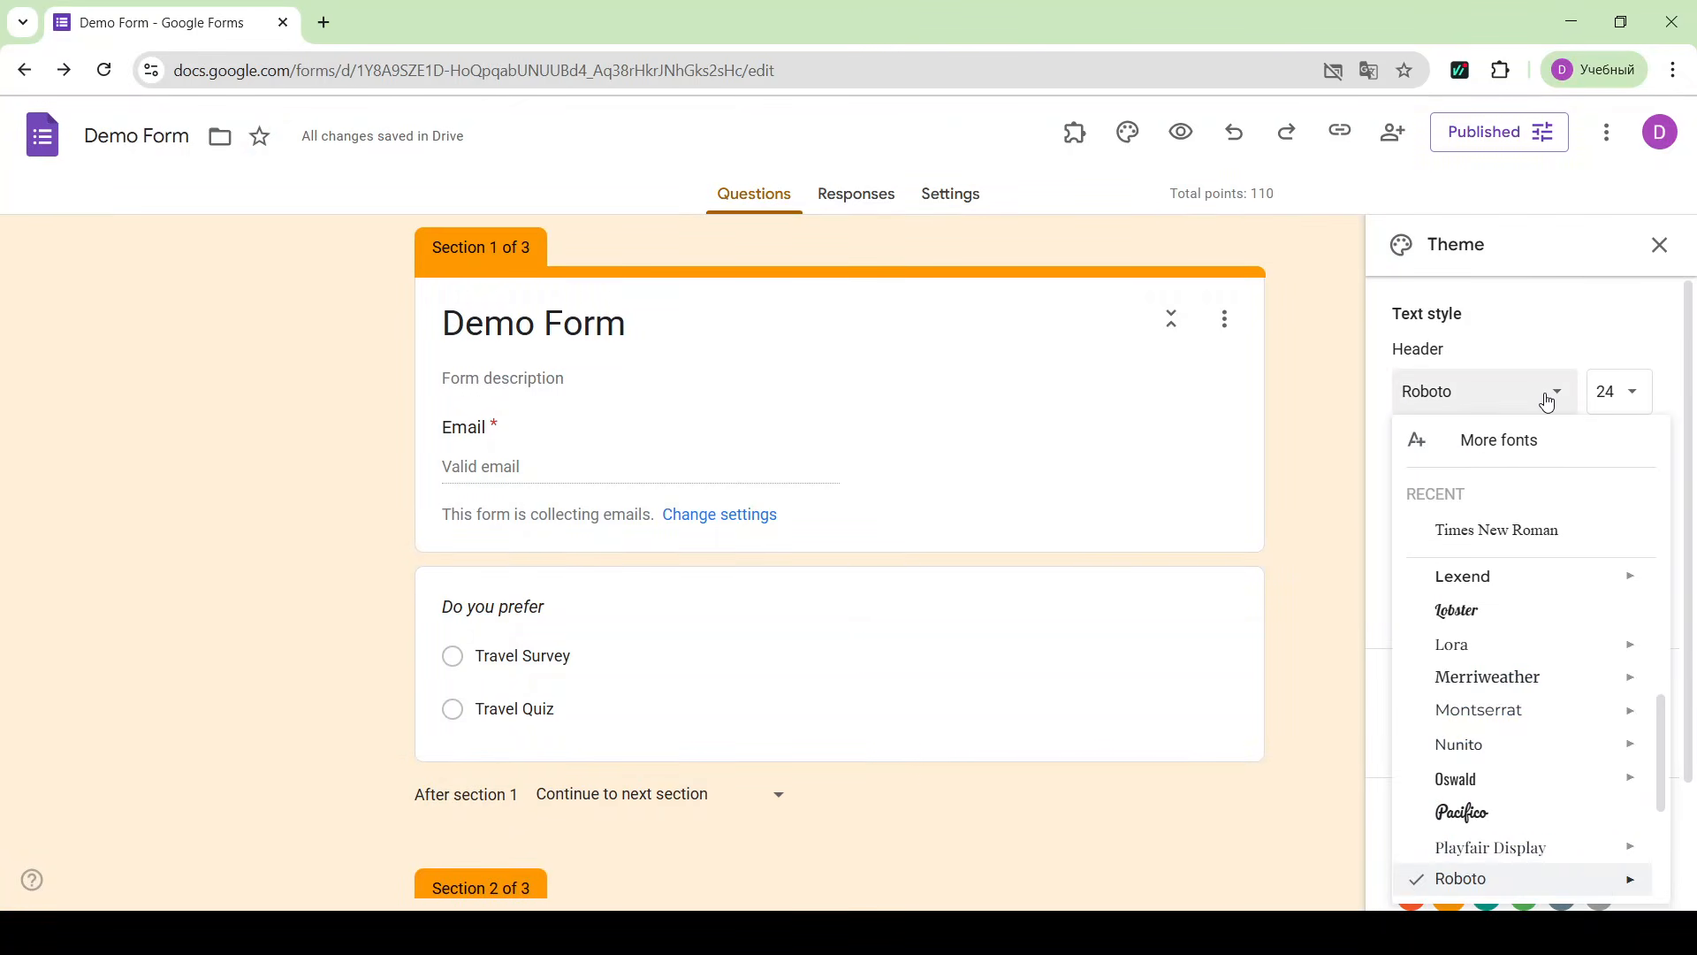
click(1517, 532)
click(1638, 405)
scroll(1288, 546, down, 6)
scroll(1229, 530, up, 6)
click(1507, 534)
- Change the theme's question and text fonts to Times New Roman
click(1504, 515)
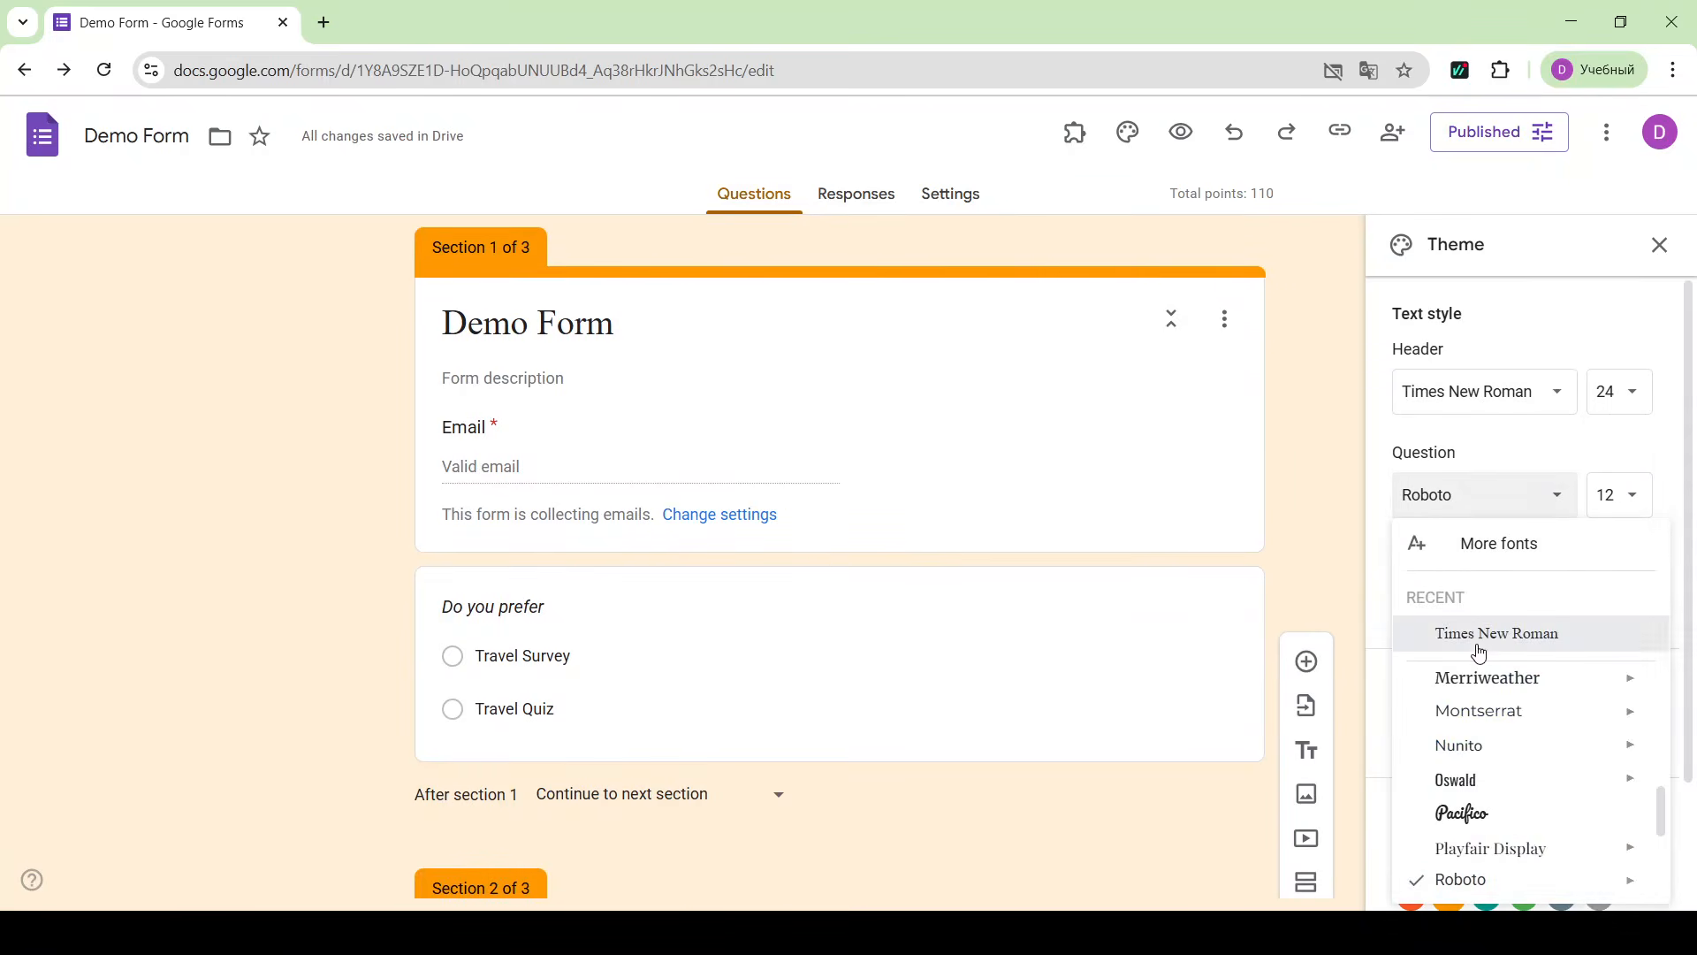
click(1481, 637)
click(1462, 598)
click(1468, 732)
- Insert the colored pencils picture from the Work and School themes as the form's header image
click(1508, 575)
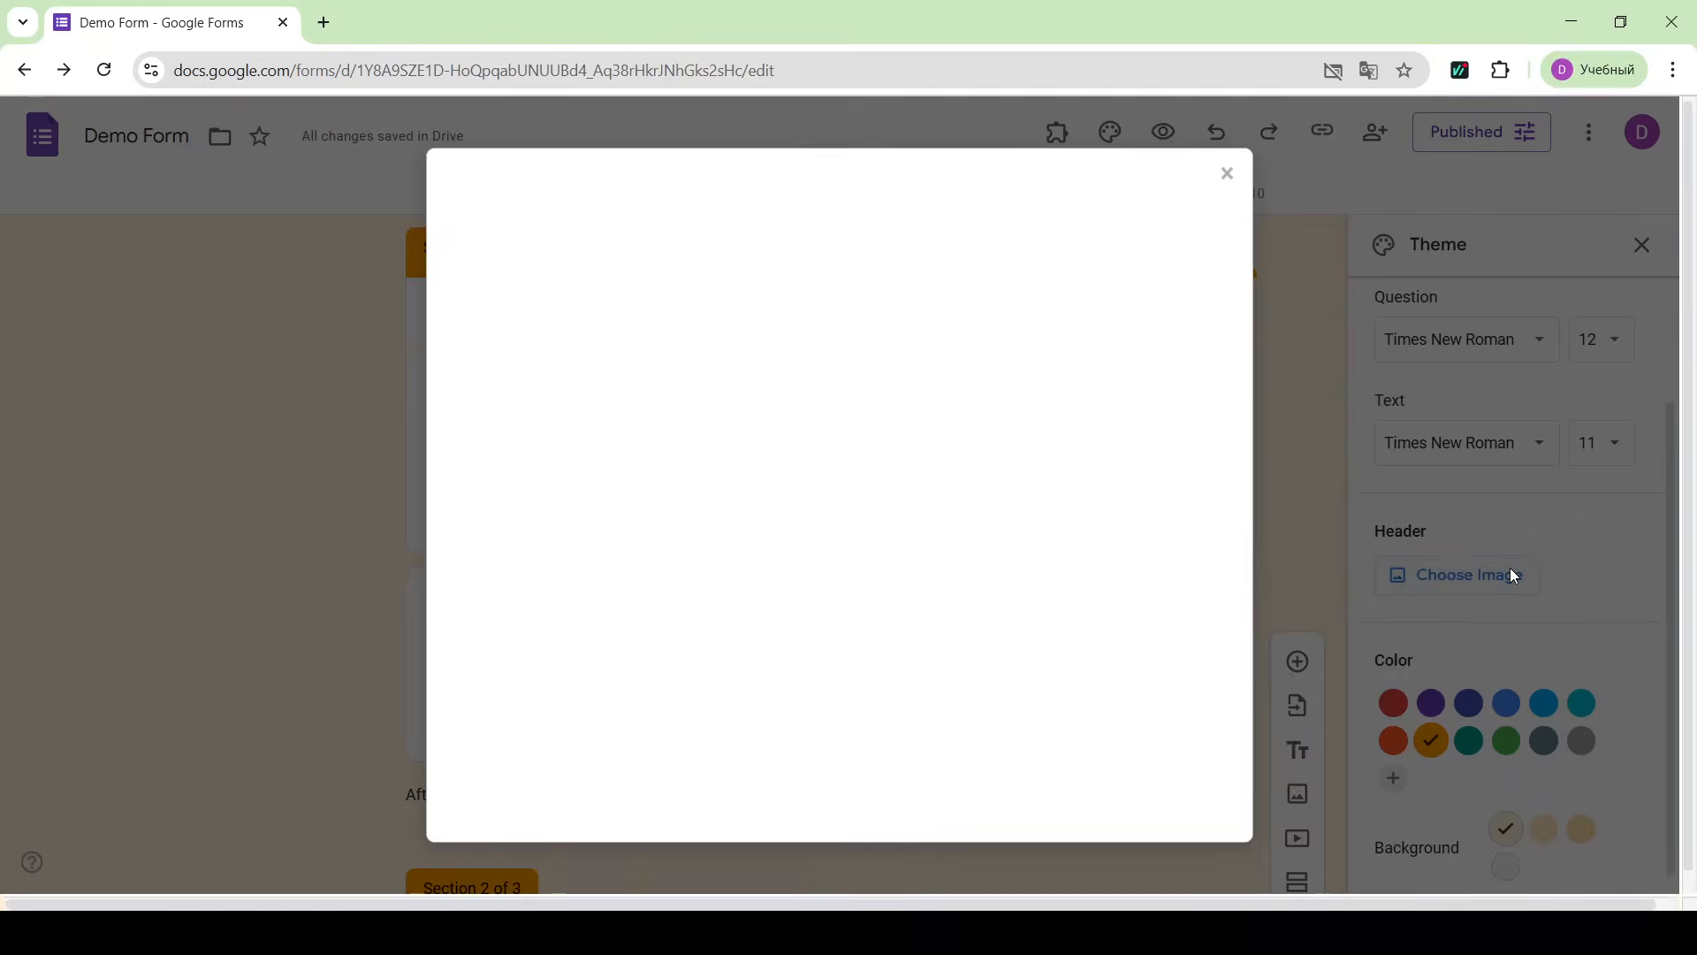
scroll(947, 554, down, 15)
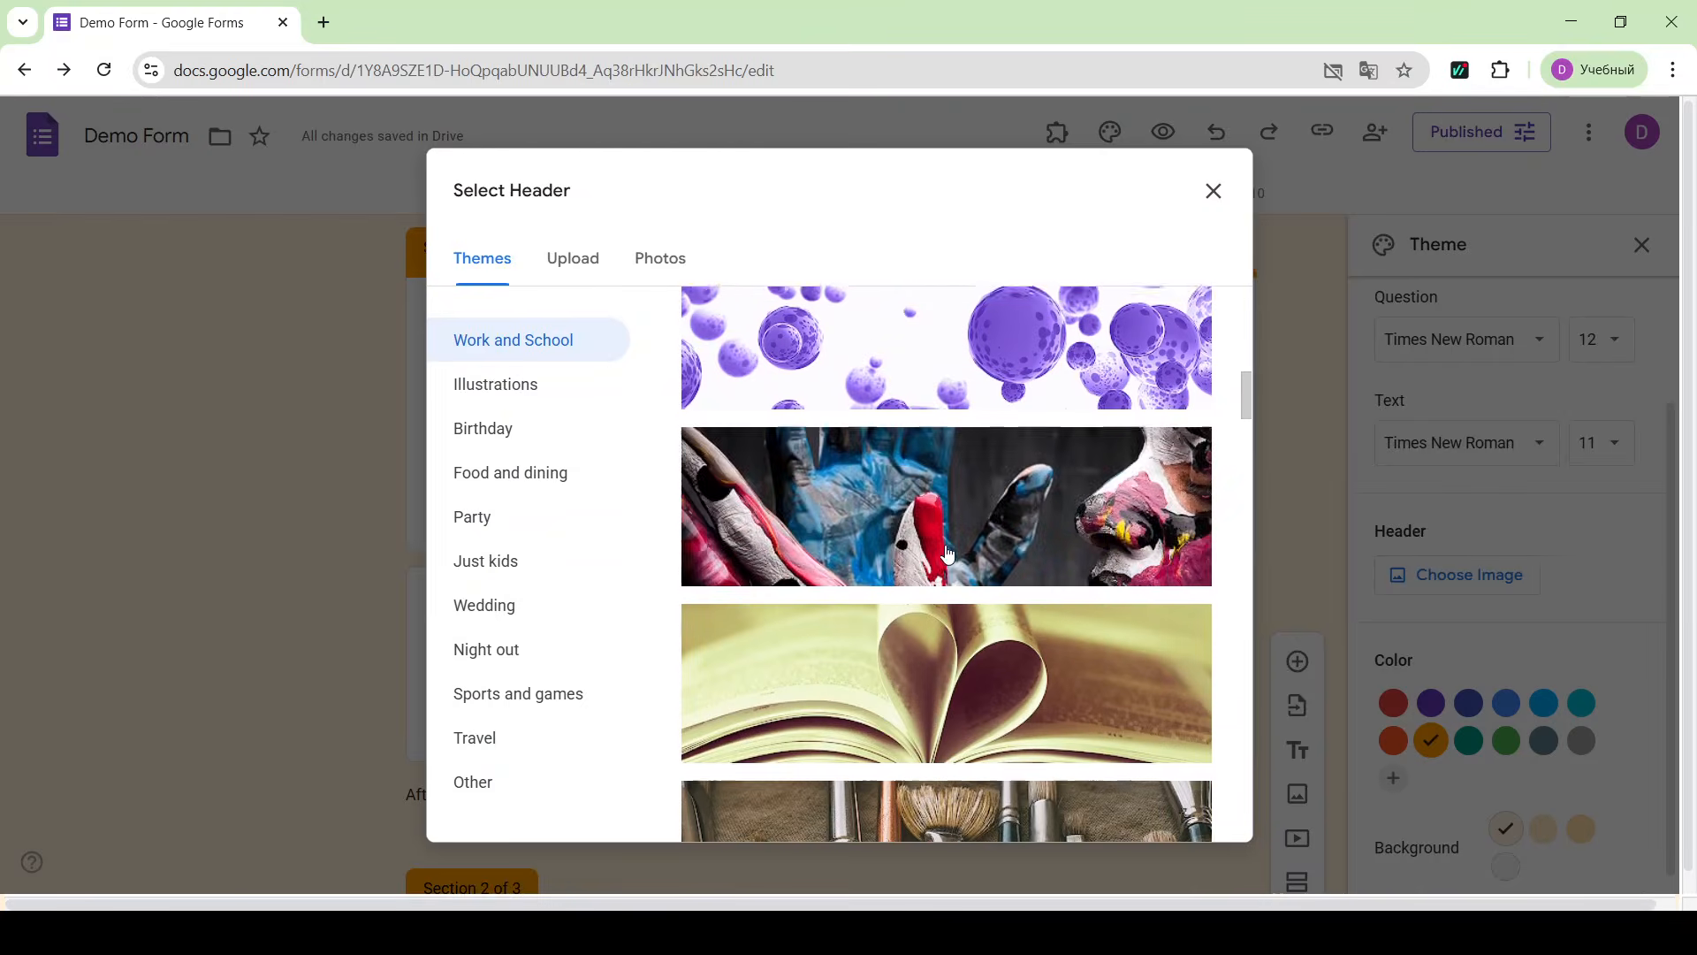
scroll(947, 554, up, 3)
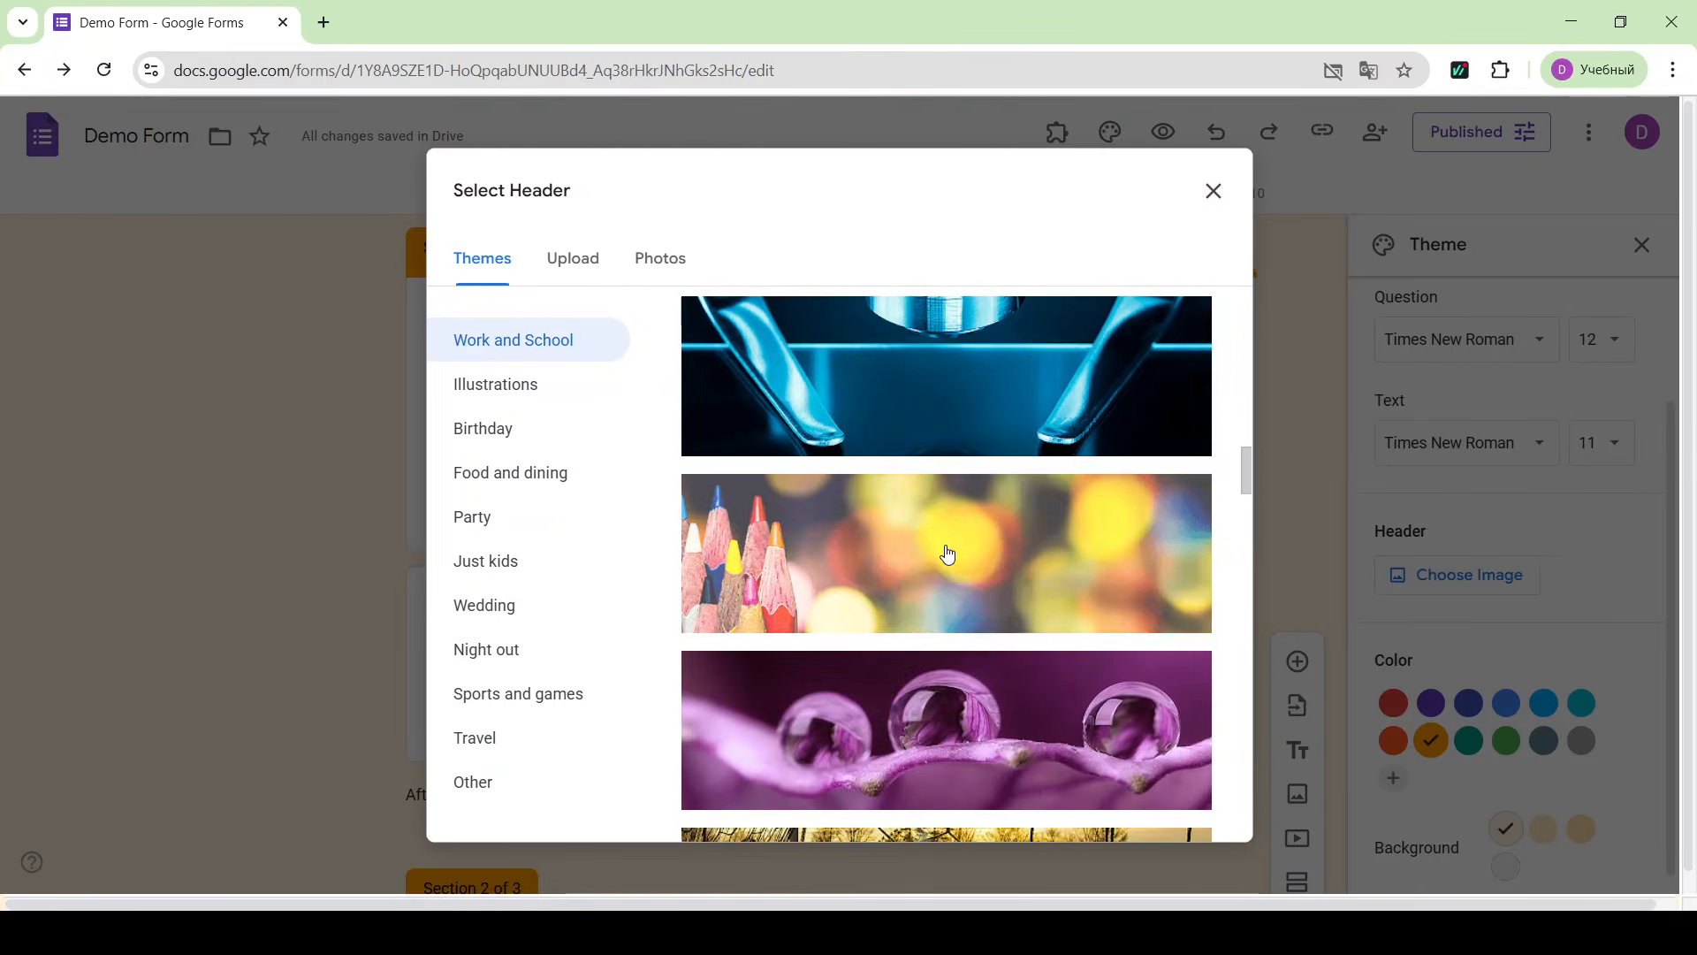
click(944, 554)
click(1186, 814)
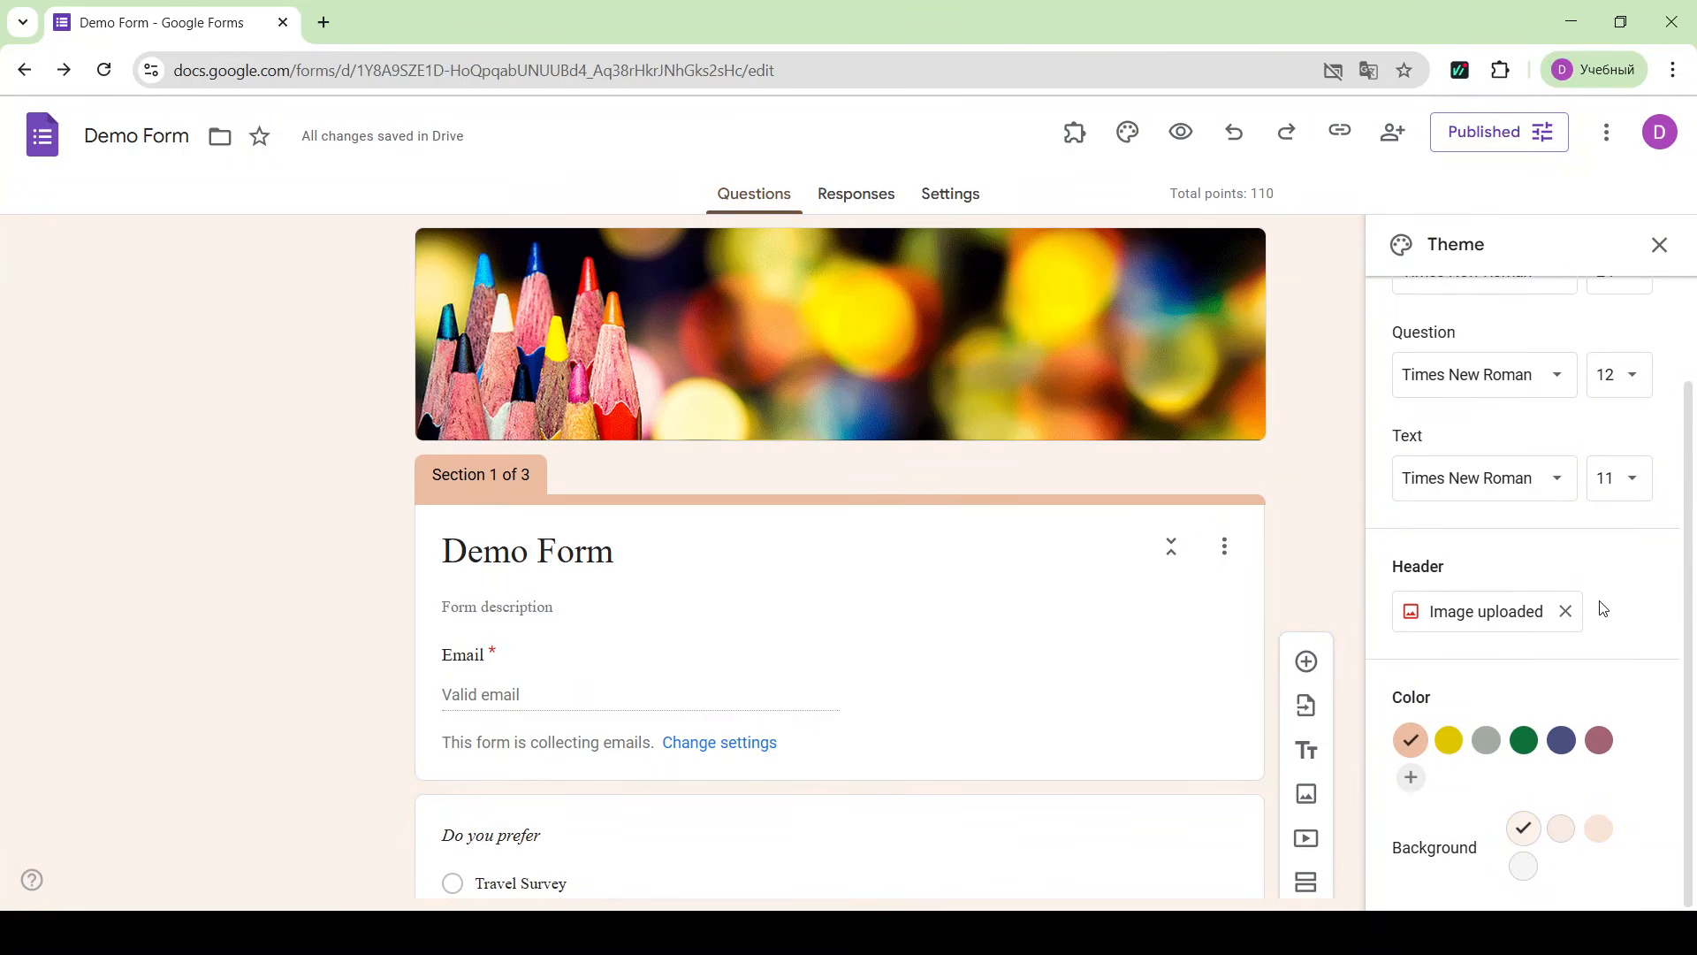
- Switch the form's theme color to yellow and close the theme settings
scroll(1603, 608, up, 2)
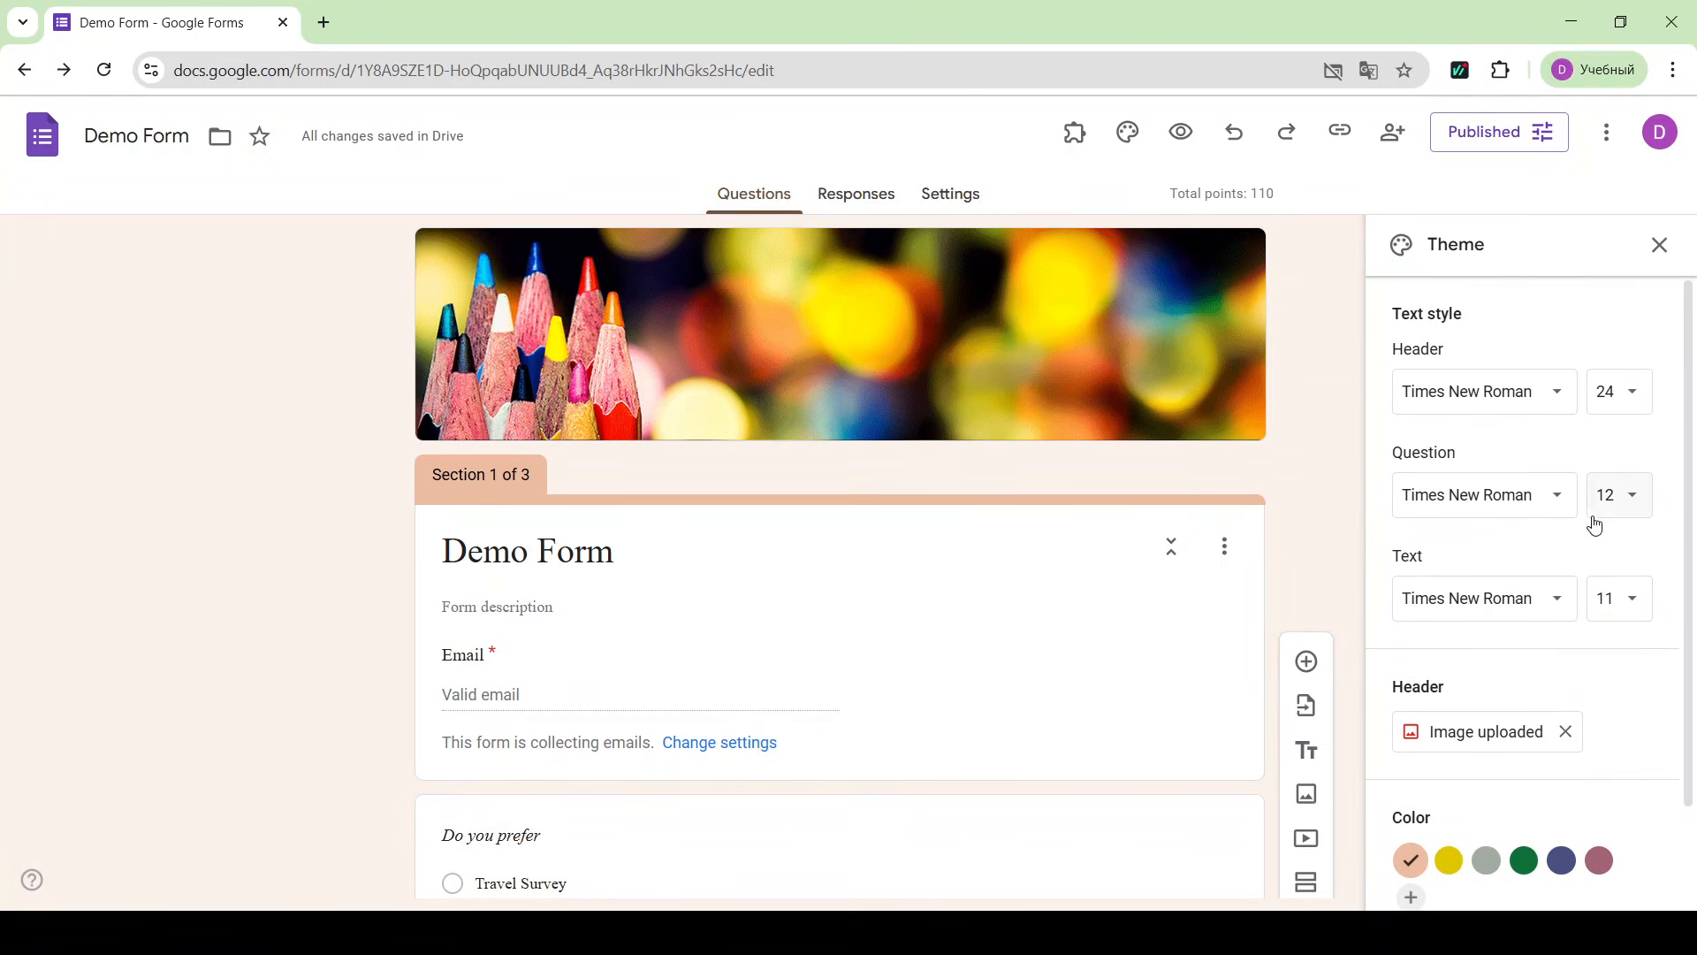
click(1661, 247)
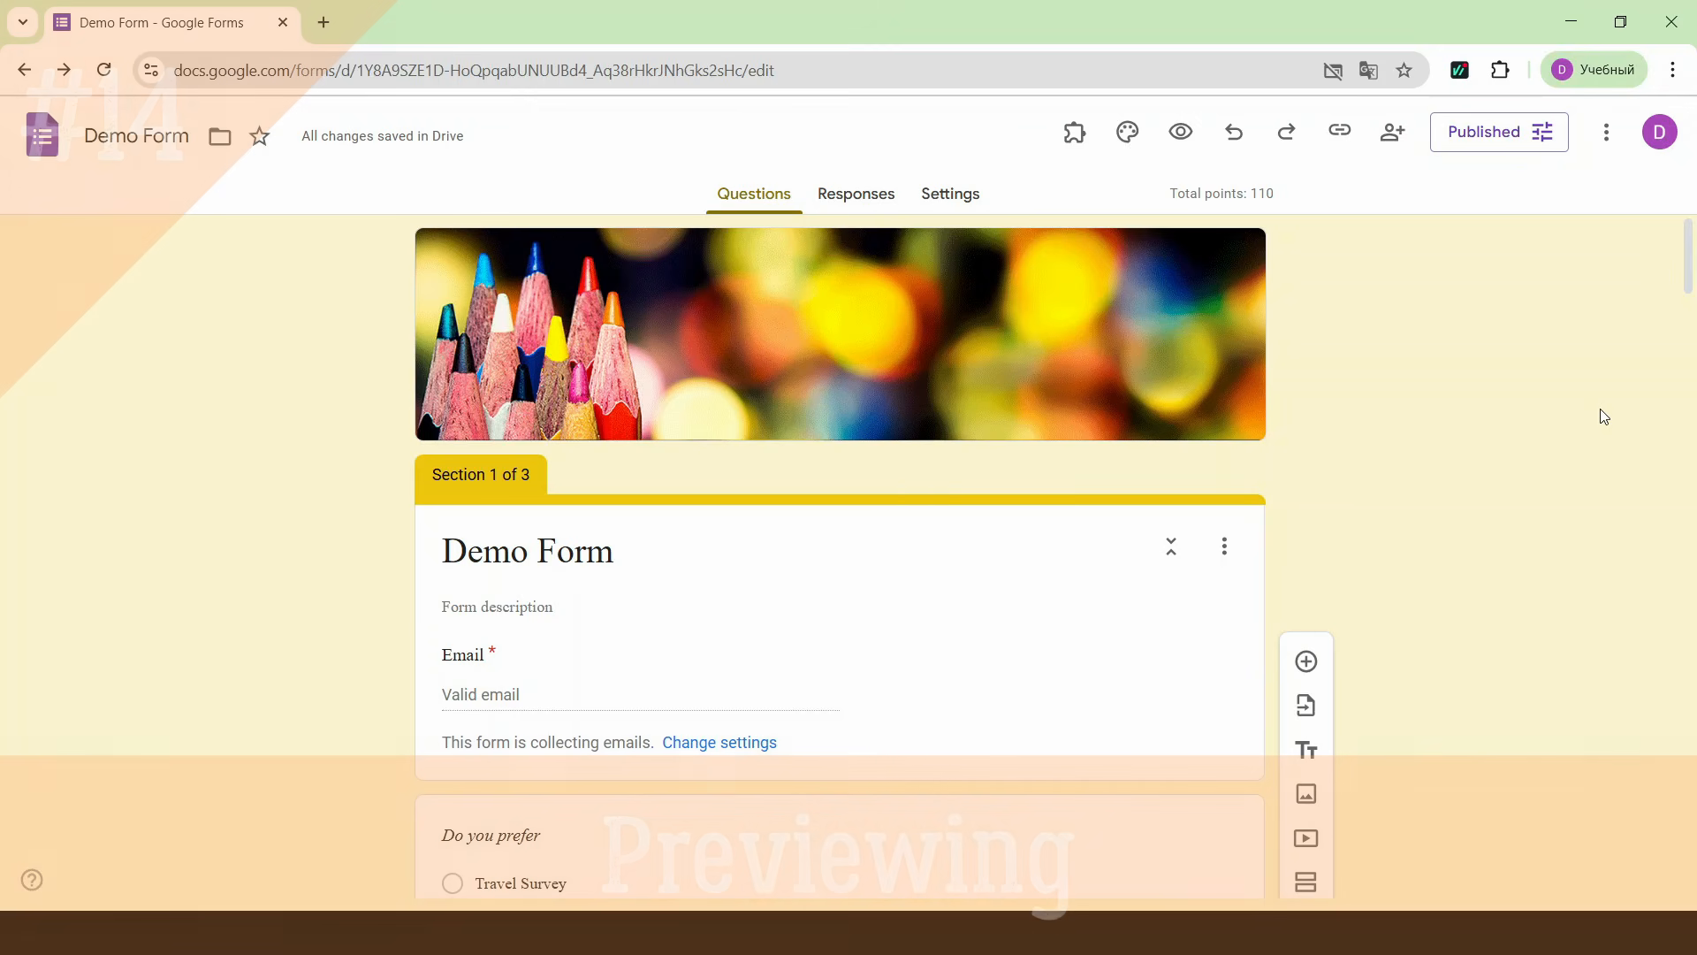
- Preview the form, fill in the respondent's email, choose Travel Survey and continue to that section
click(1181, 132)
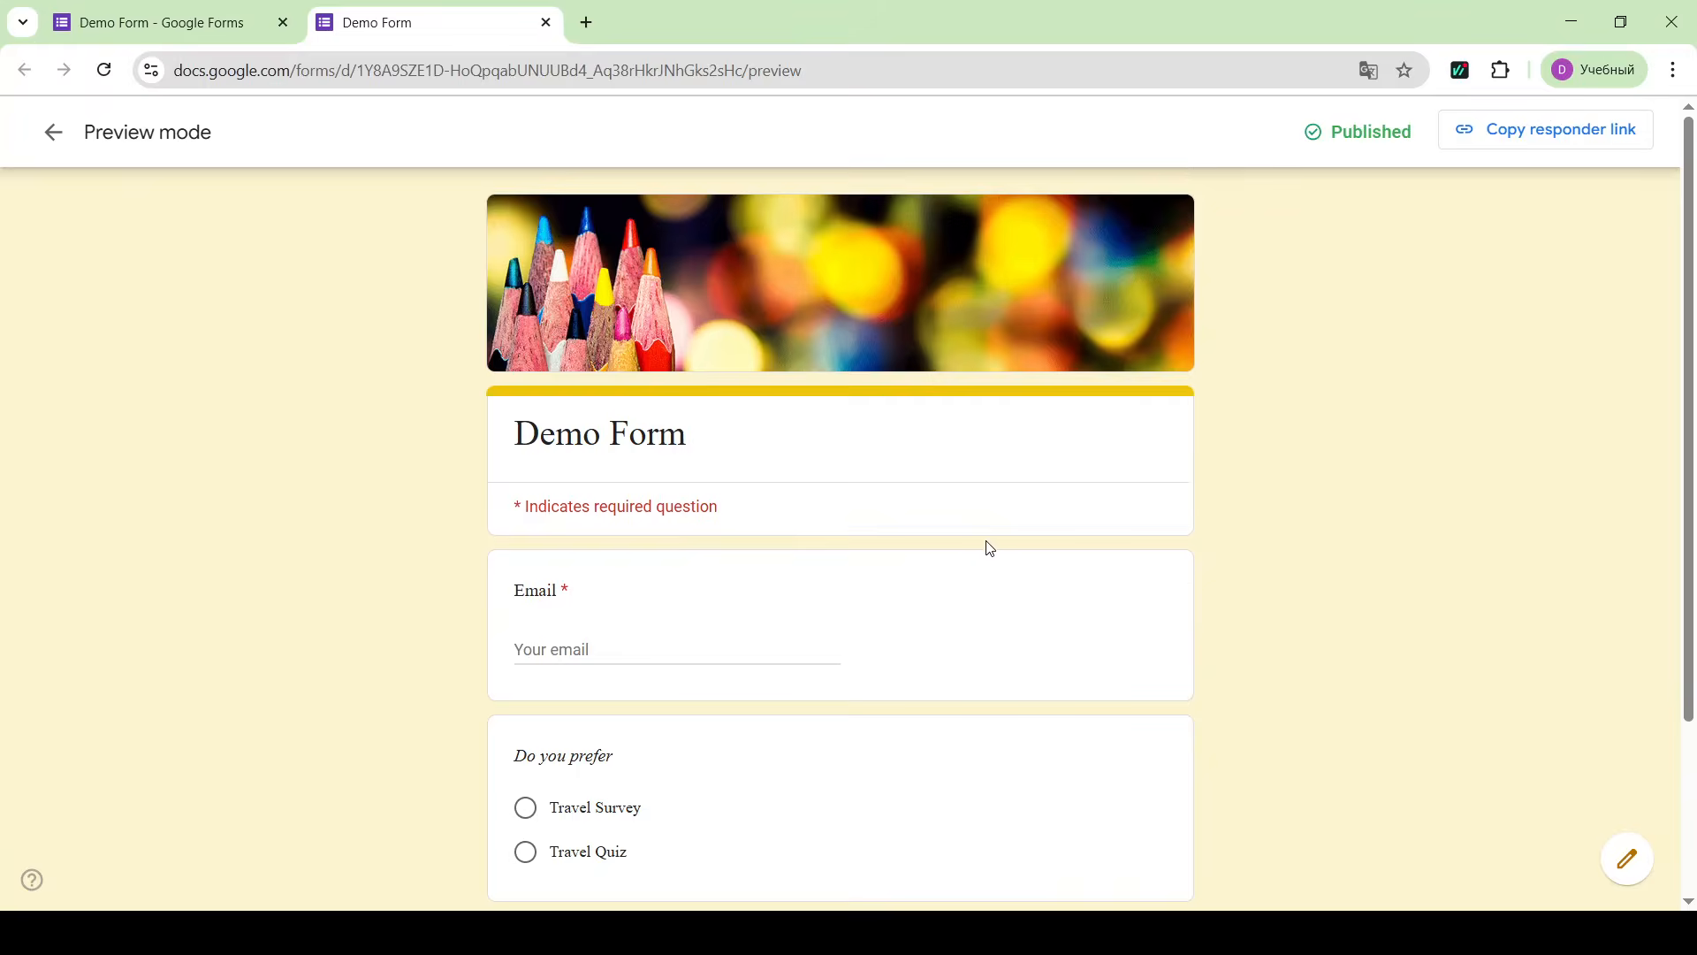
scroll(989, 548, down, 3)
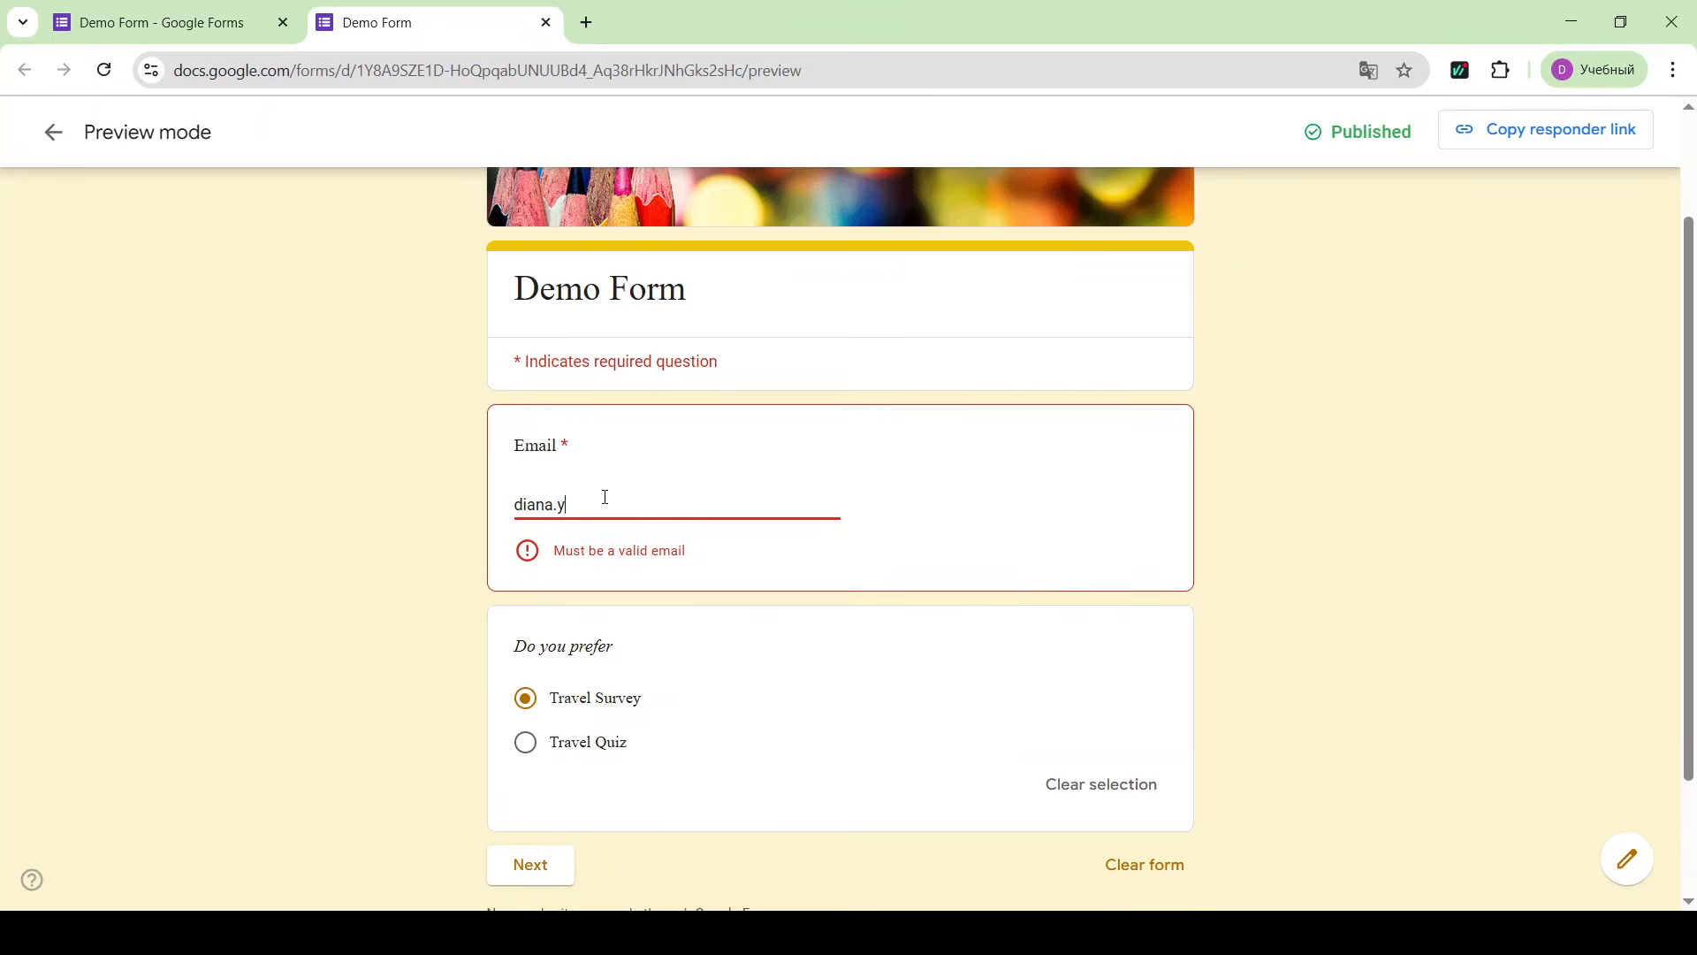
text(u.edu)
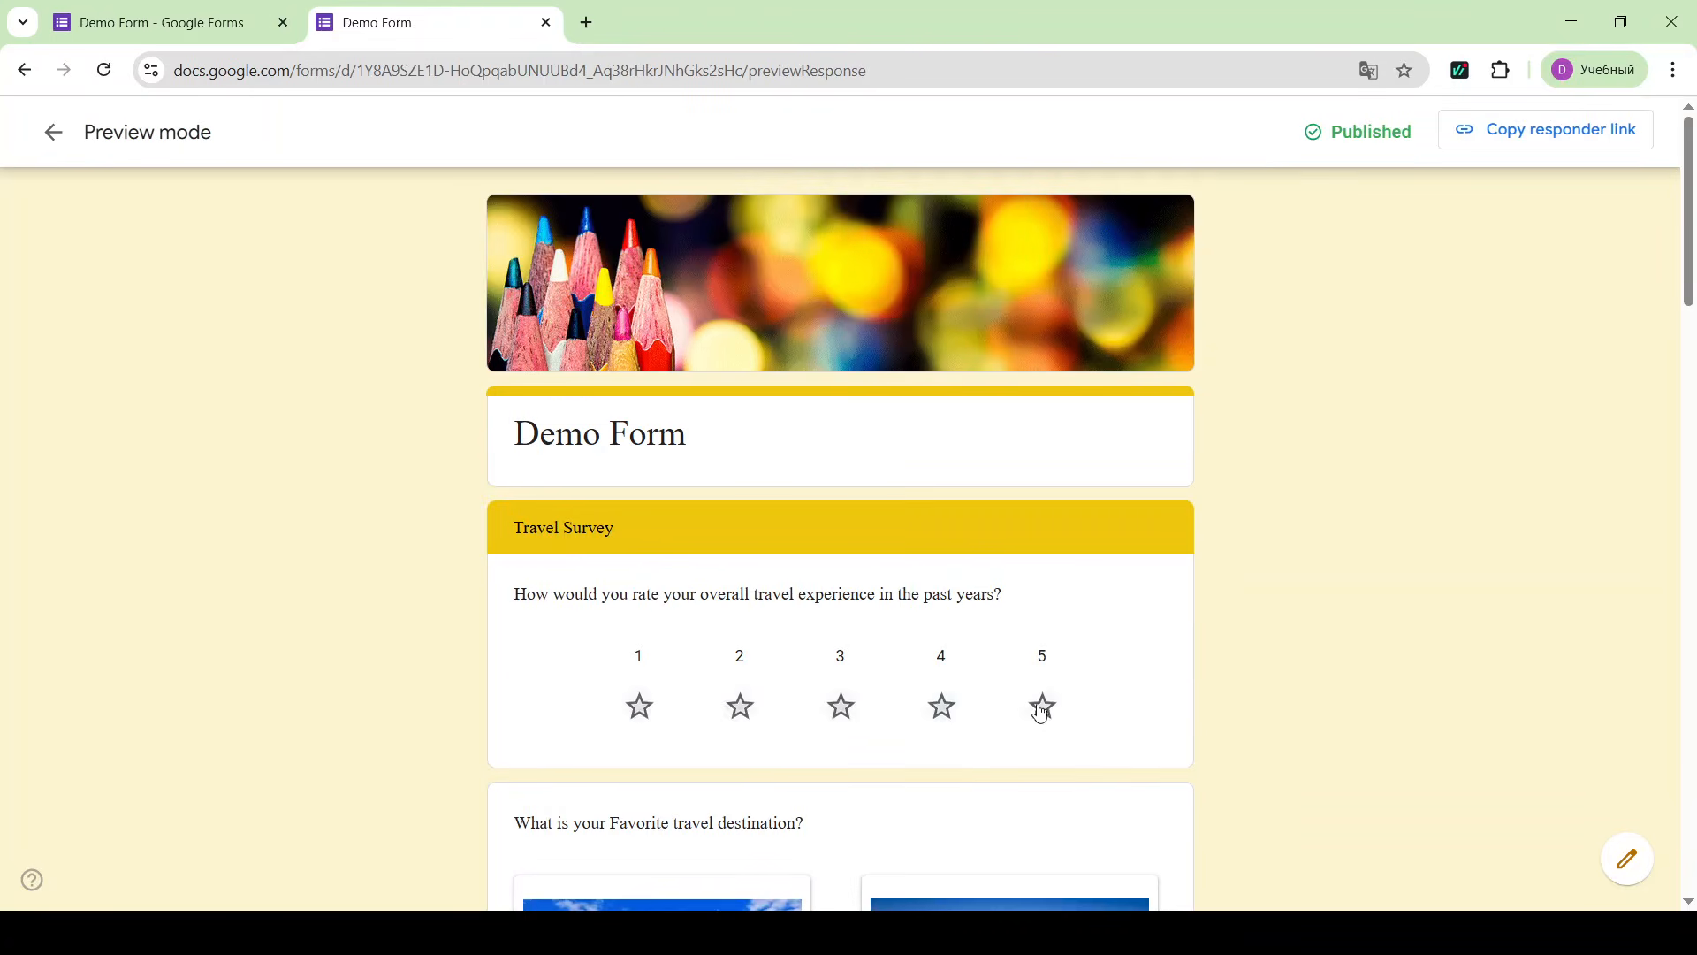
- Fill in the previewed survey with 5 stars for travel experience, a favorite destination, an activity, Hotels as Poor and cultural interest 5
click(1042, 704)
scroll(1038, 709, down, 5)
click(872, 700)
scroll(519, 511, down, 8)
click(519, 513)
scroll(810, 624, down, 12)
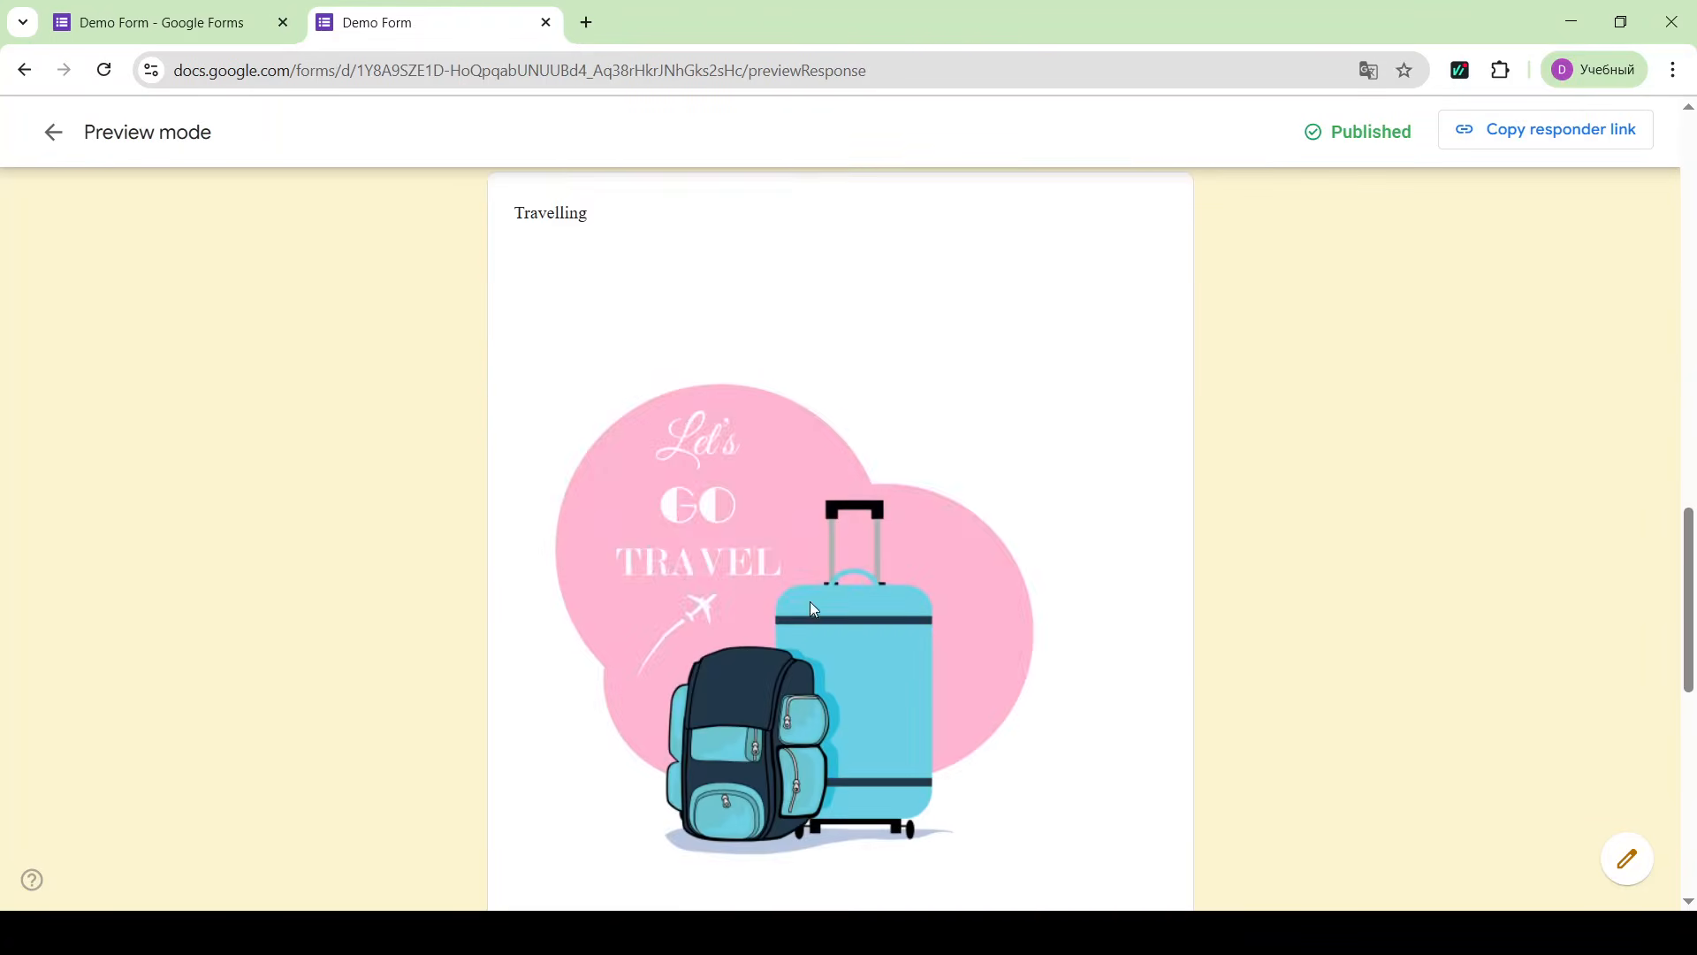
click(719, 401)
click(974, 733)
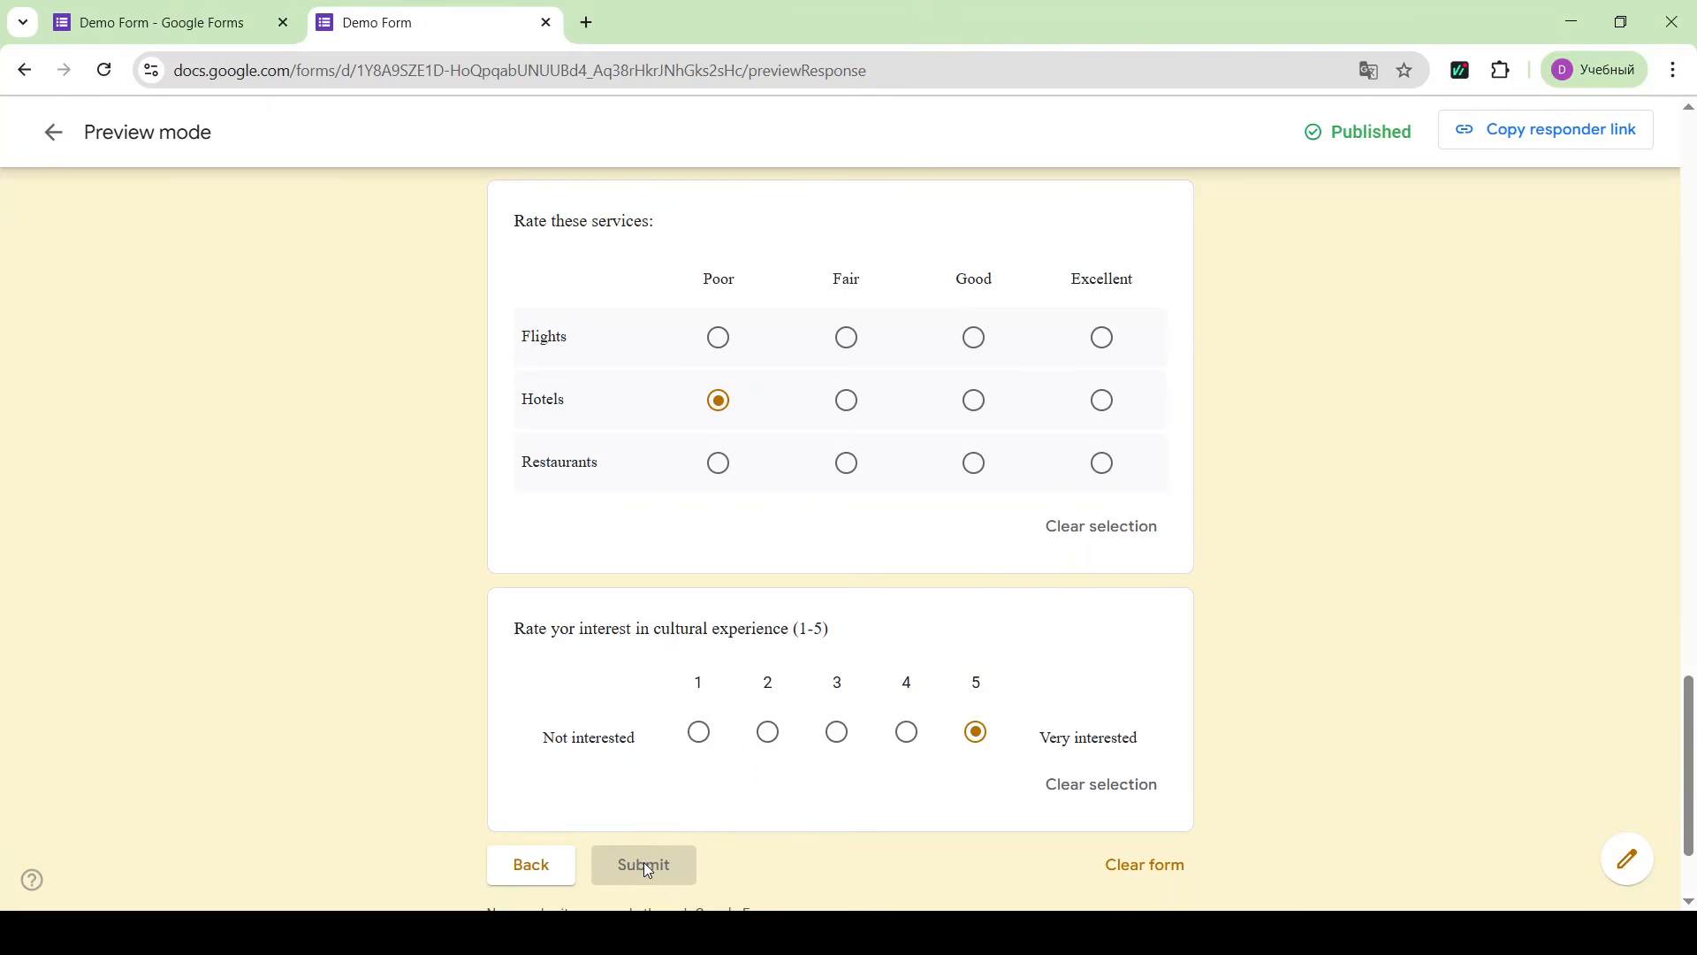
- Go back to the preview's first section, choose Travel Quiz instead, continue and answer quiz questions
click(537, 869)
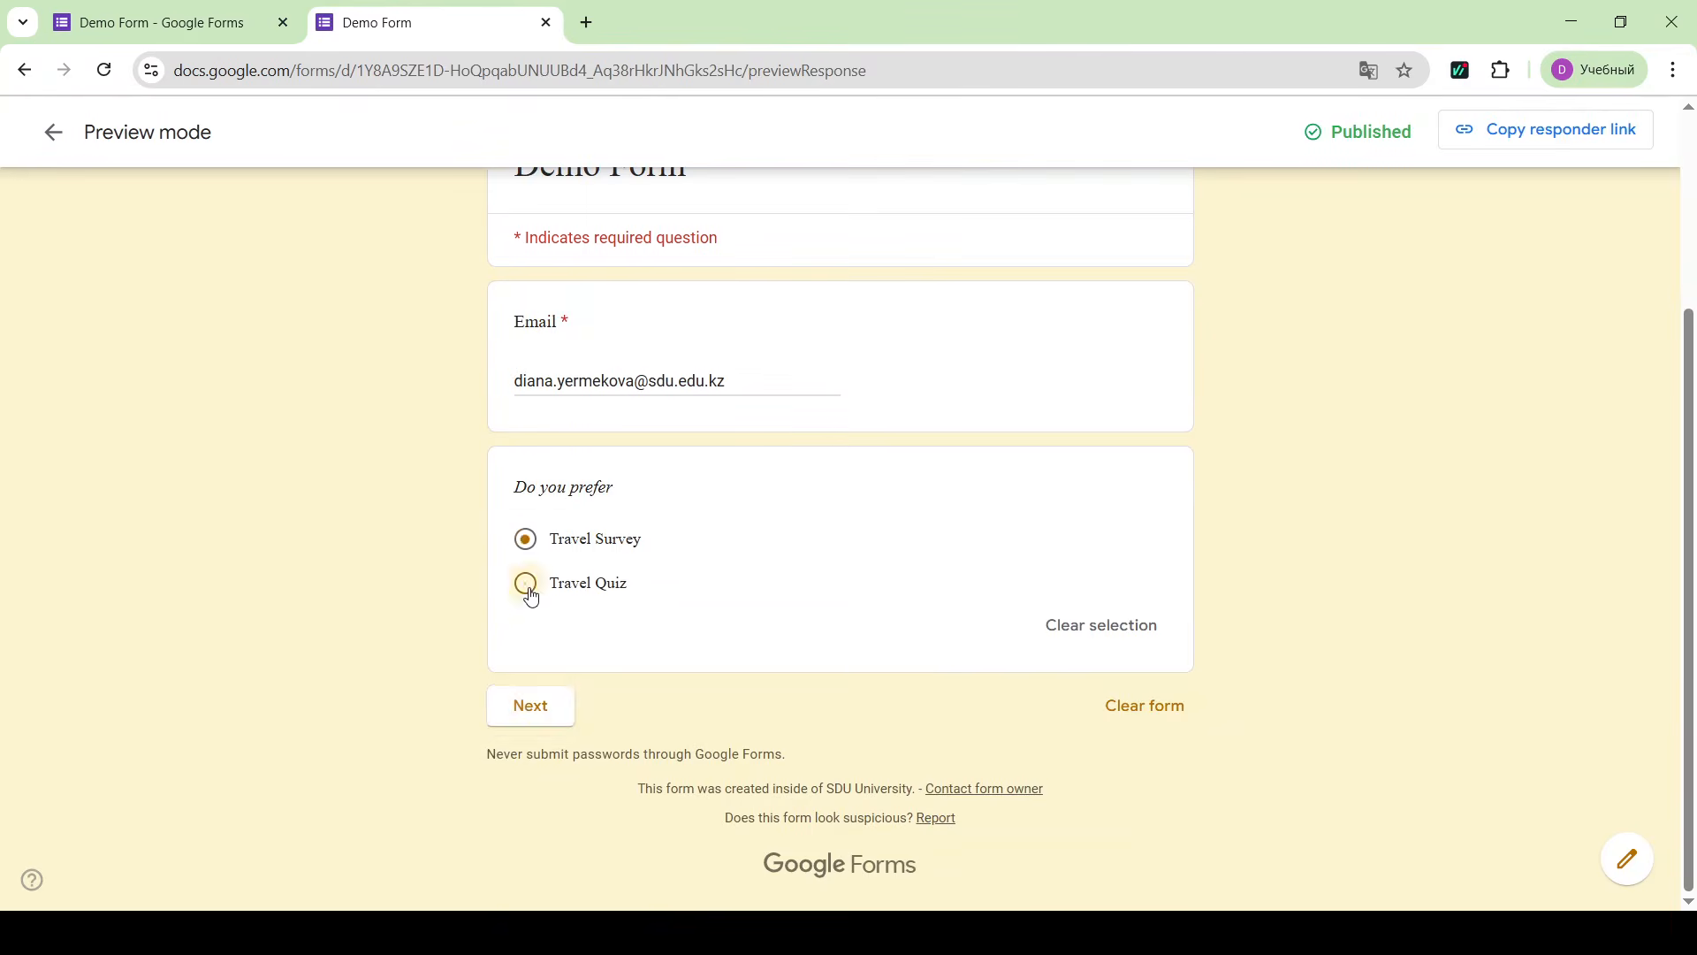
scroll(527, 633, down, 5)
click(570, 491)
click(530, 699)
click(525, 644)
scroll(527, 648, down, 4)
click(582, 625)
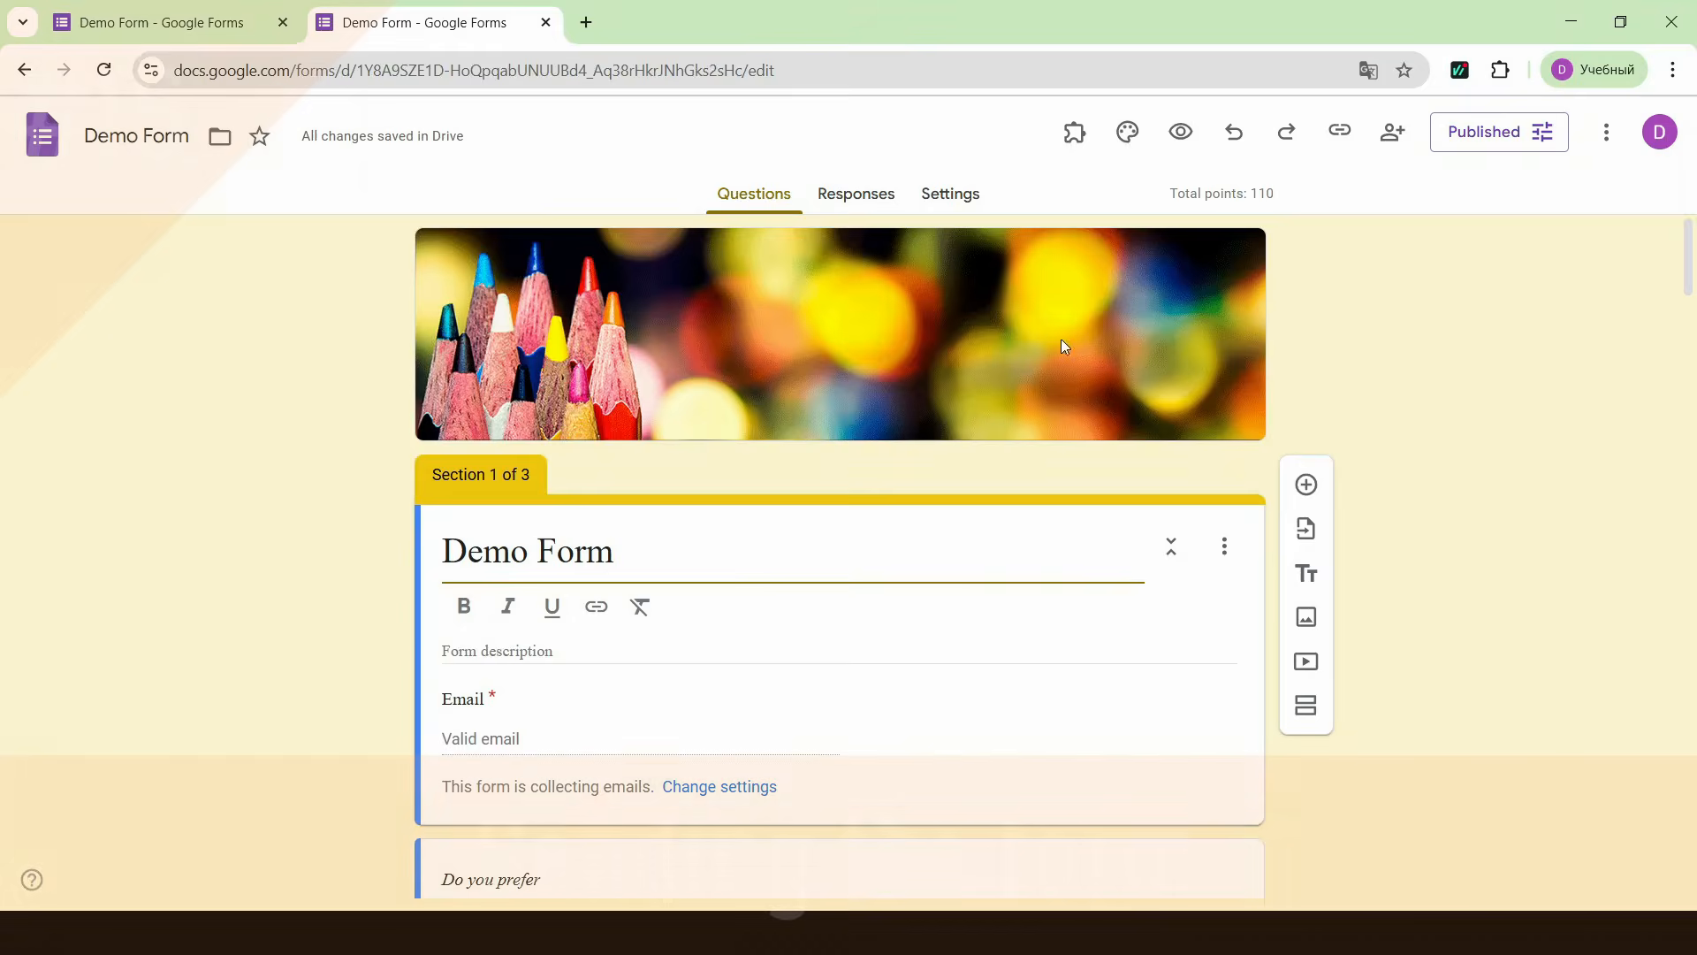
- Share the form with a colleague from the contact suggestions as Responder, with people notification turned off
click(1392, 131)
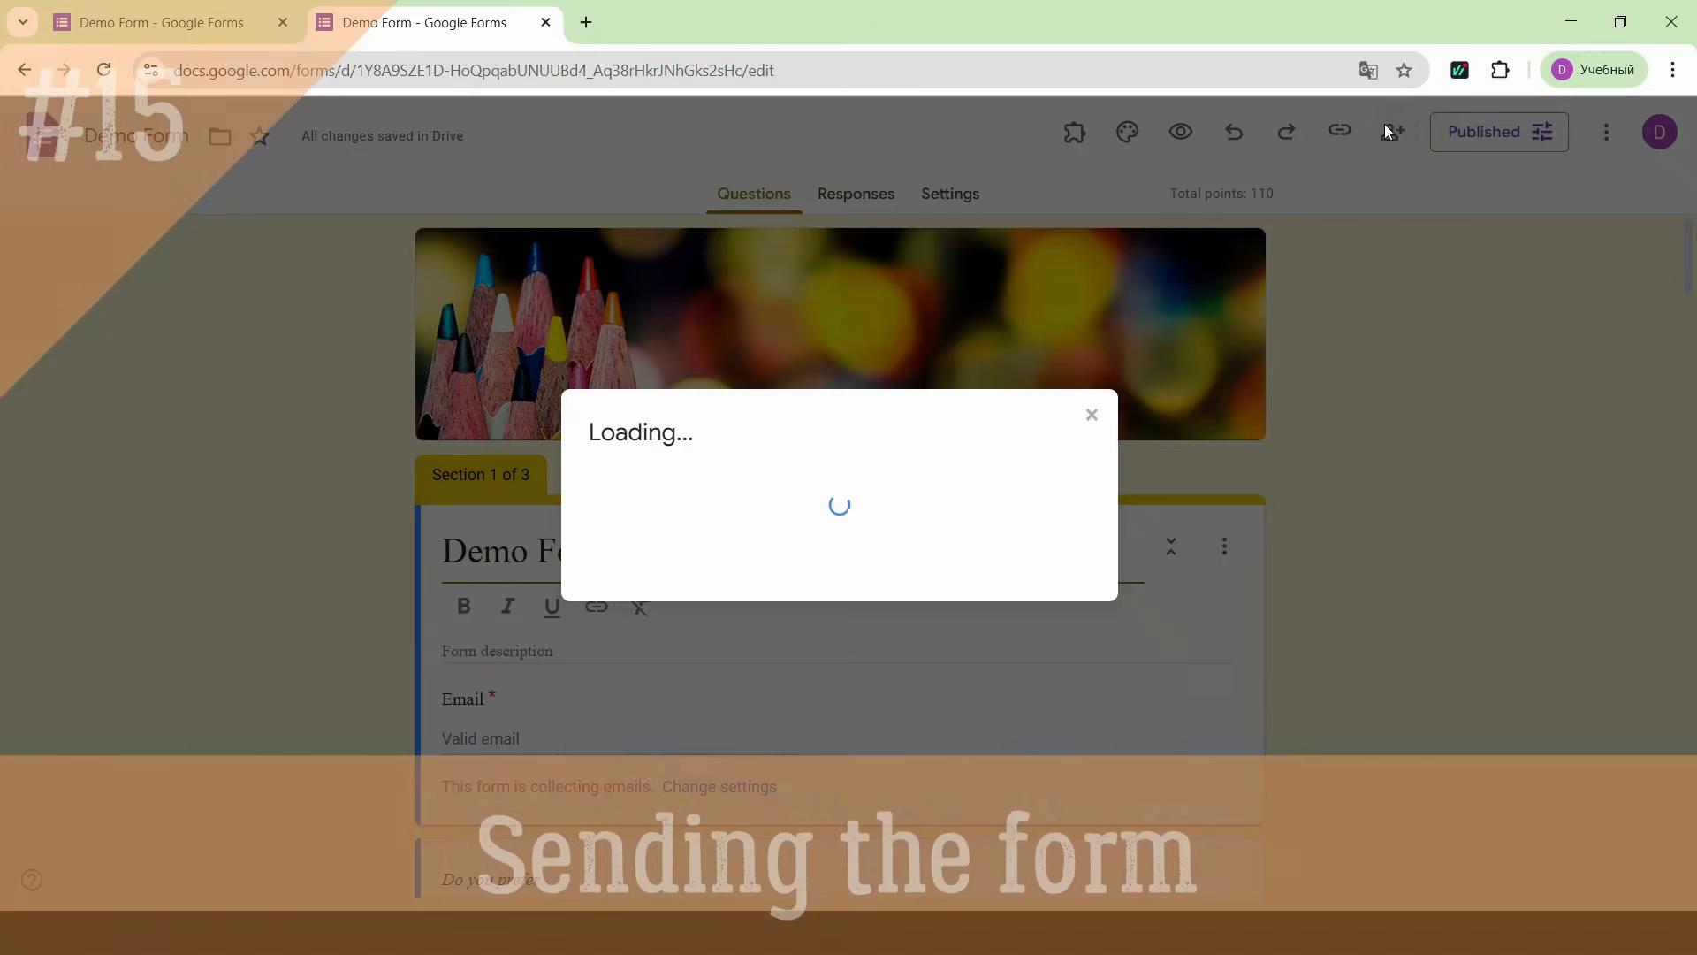
click(813, 346)
text(akma)
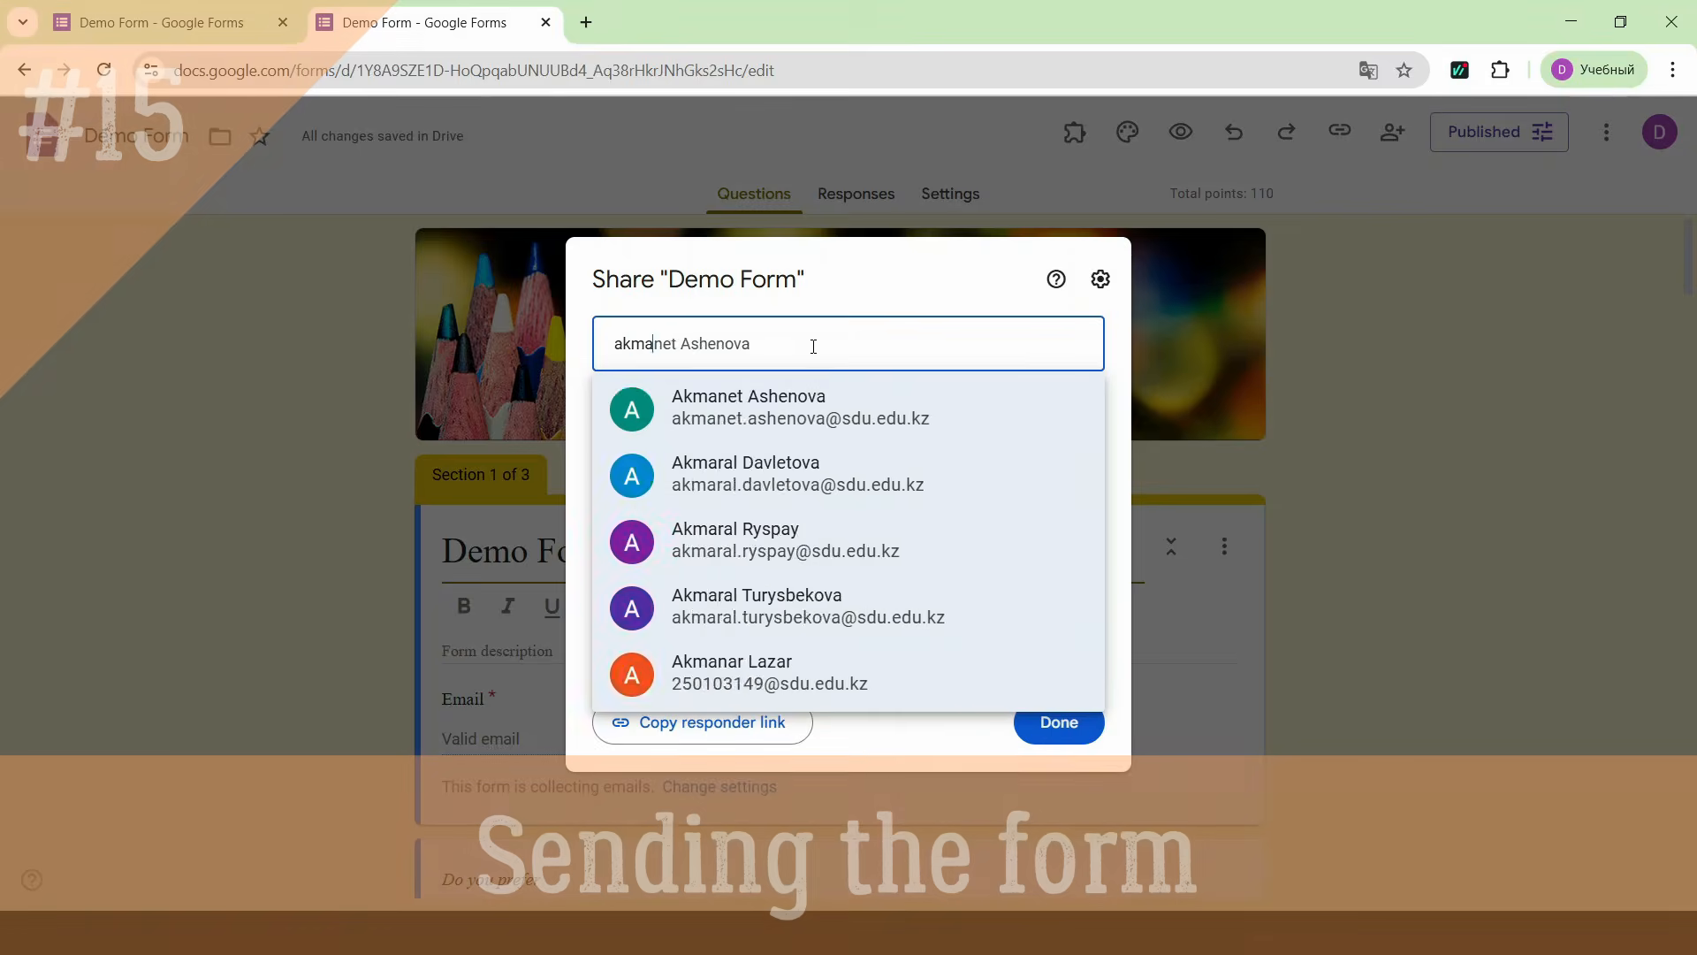
click(812, 427)
click(611, 439)
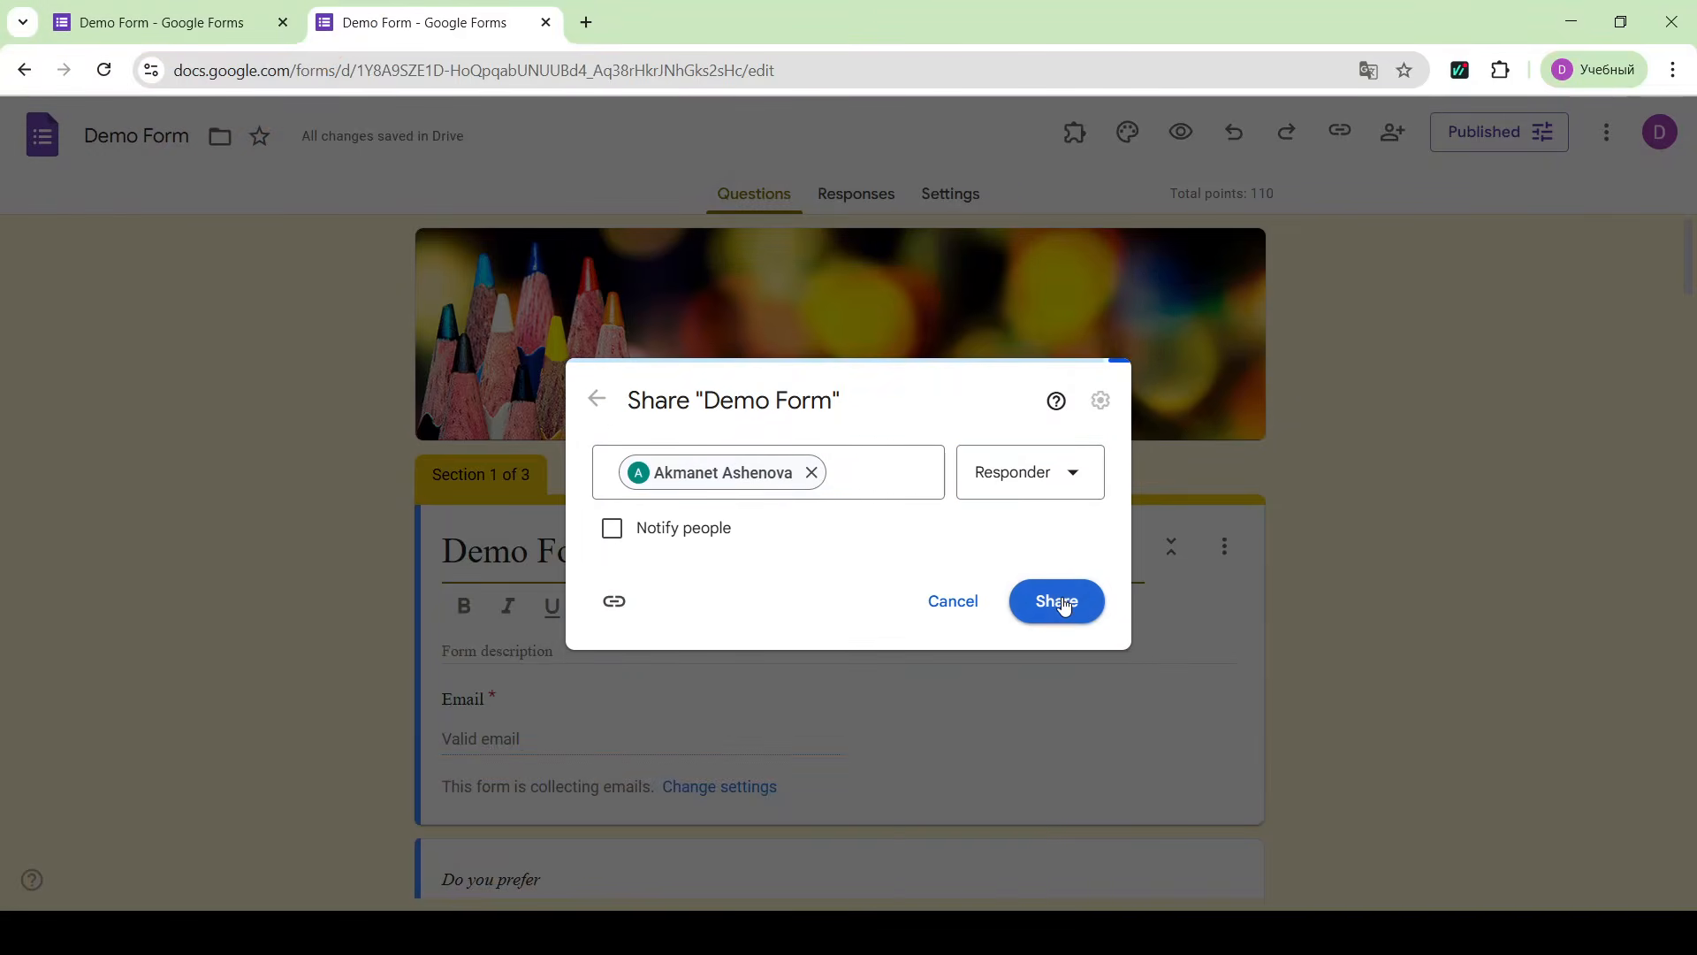
click(1055, 595)
- Set the form's responder view access to Anyone with the link
click(1394, 134)
click(834, 659)
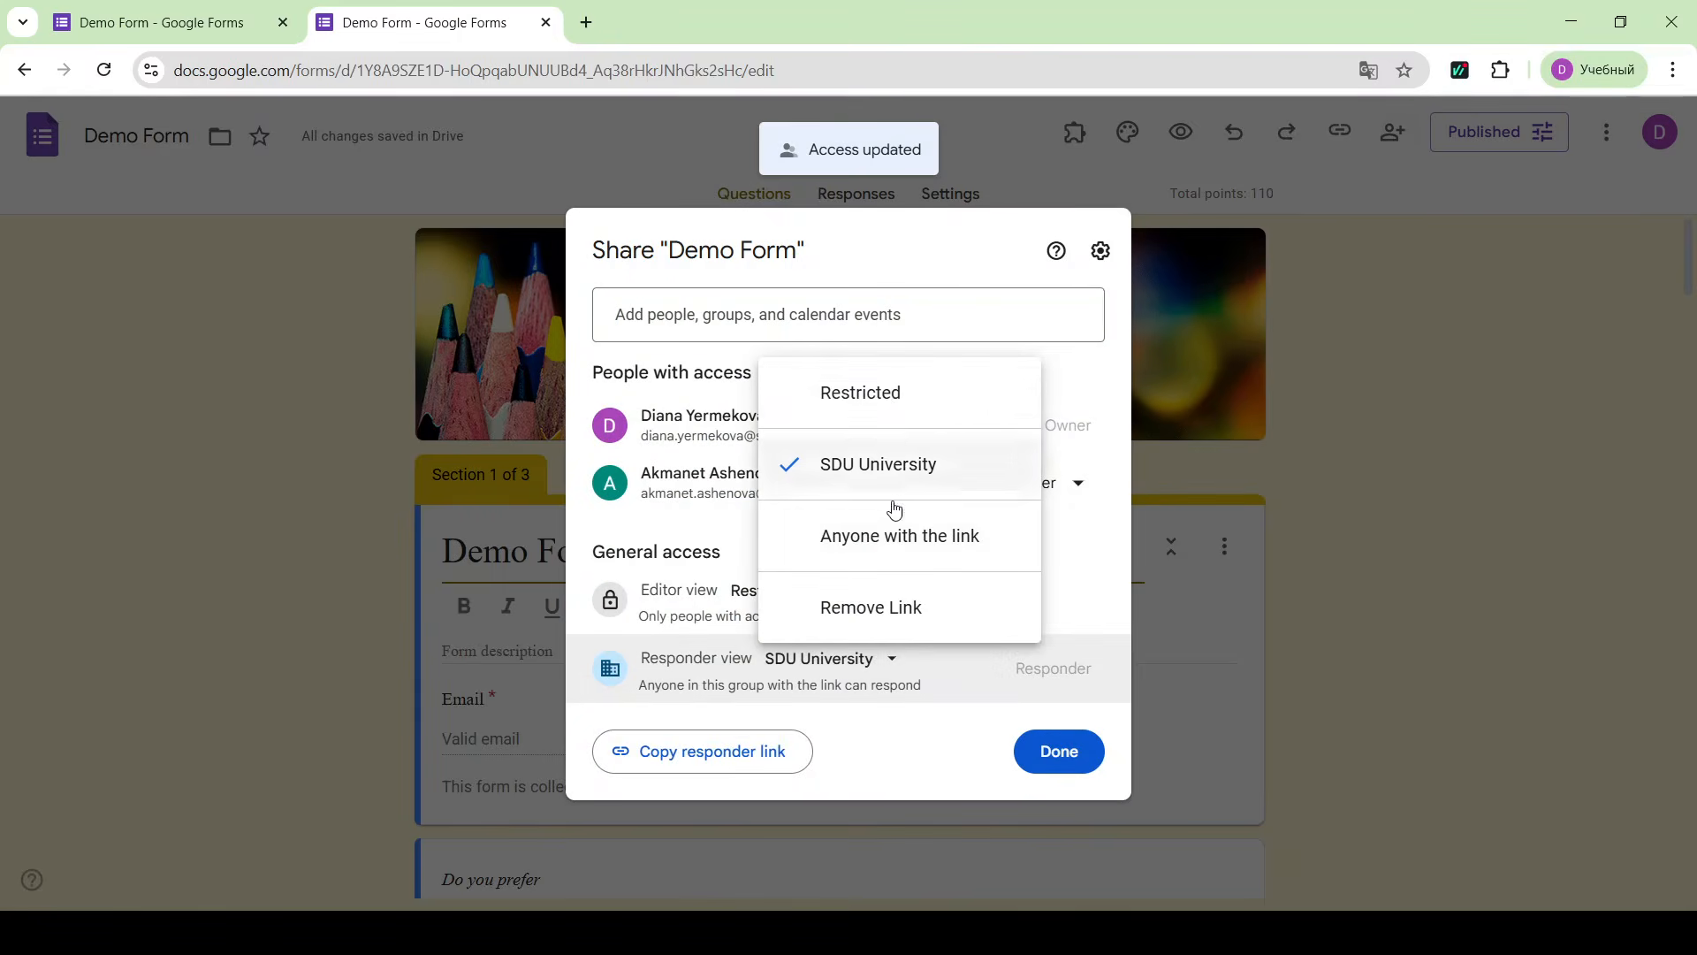
click(894, 534)
- Copy the responder link from the sharing settings, finish sharing, and copy the unshortened link from the form editor
click(703, 751)
click(1058, 752)
click(1340, 131)
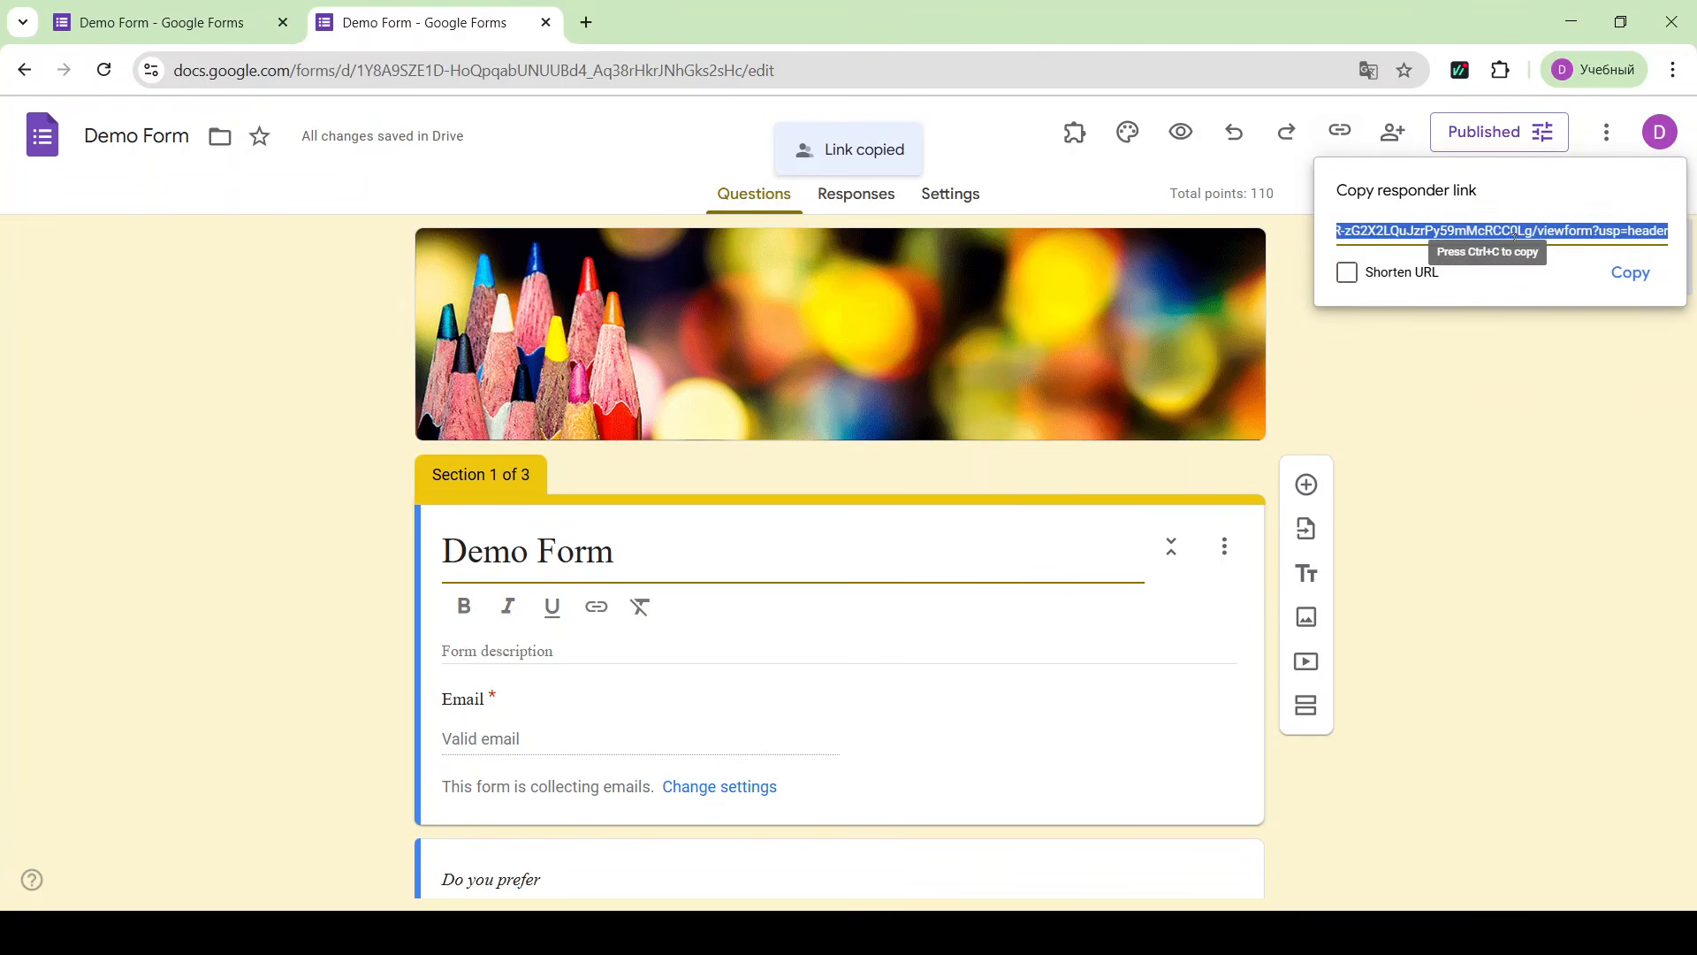
click(1630, 273)
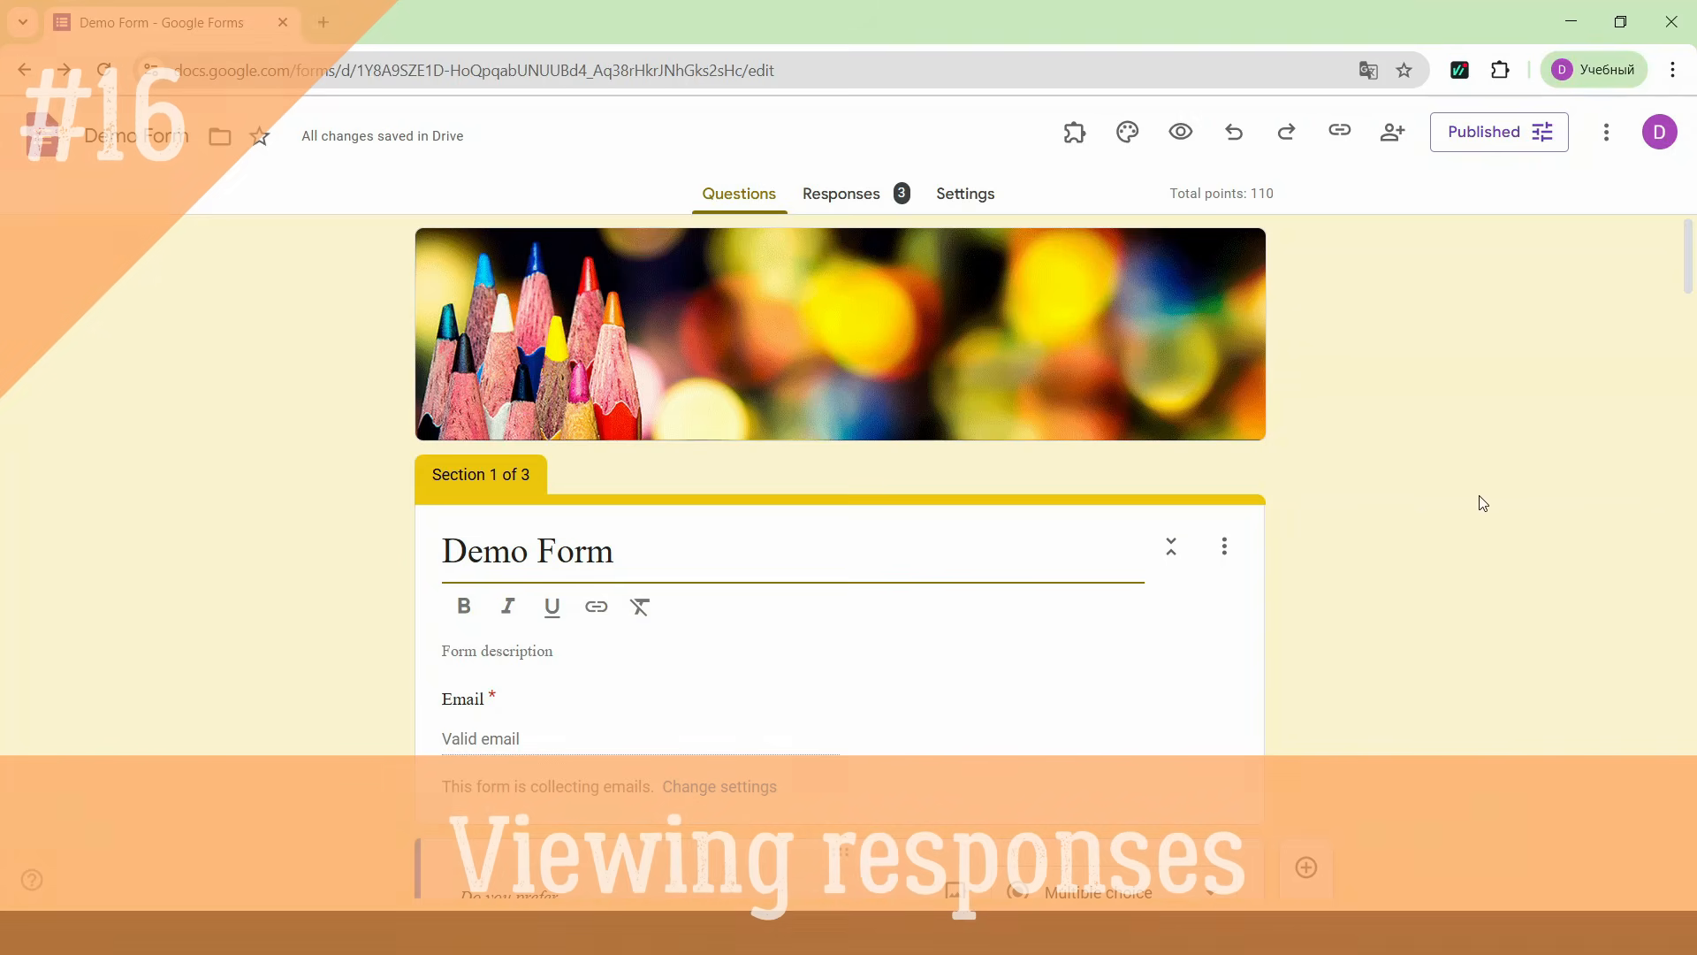
- Review the summary of the form's responses, including the insights, scores and answer charts
click(847, 201)
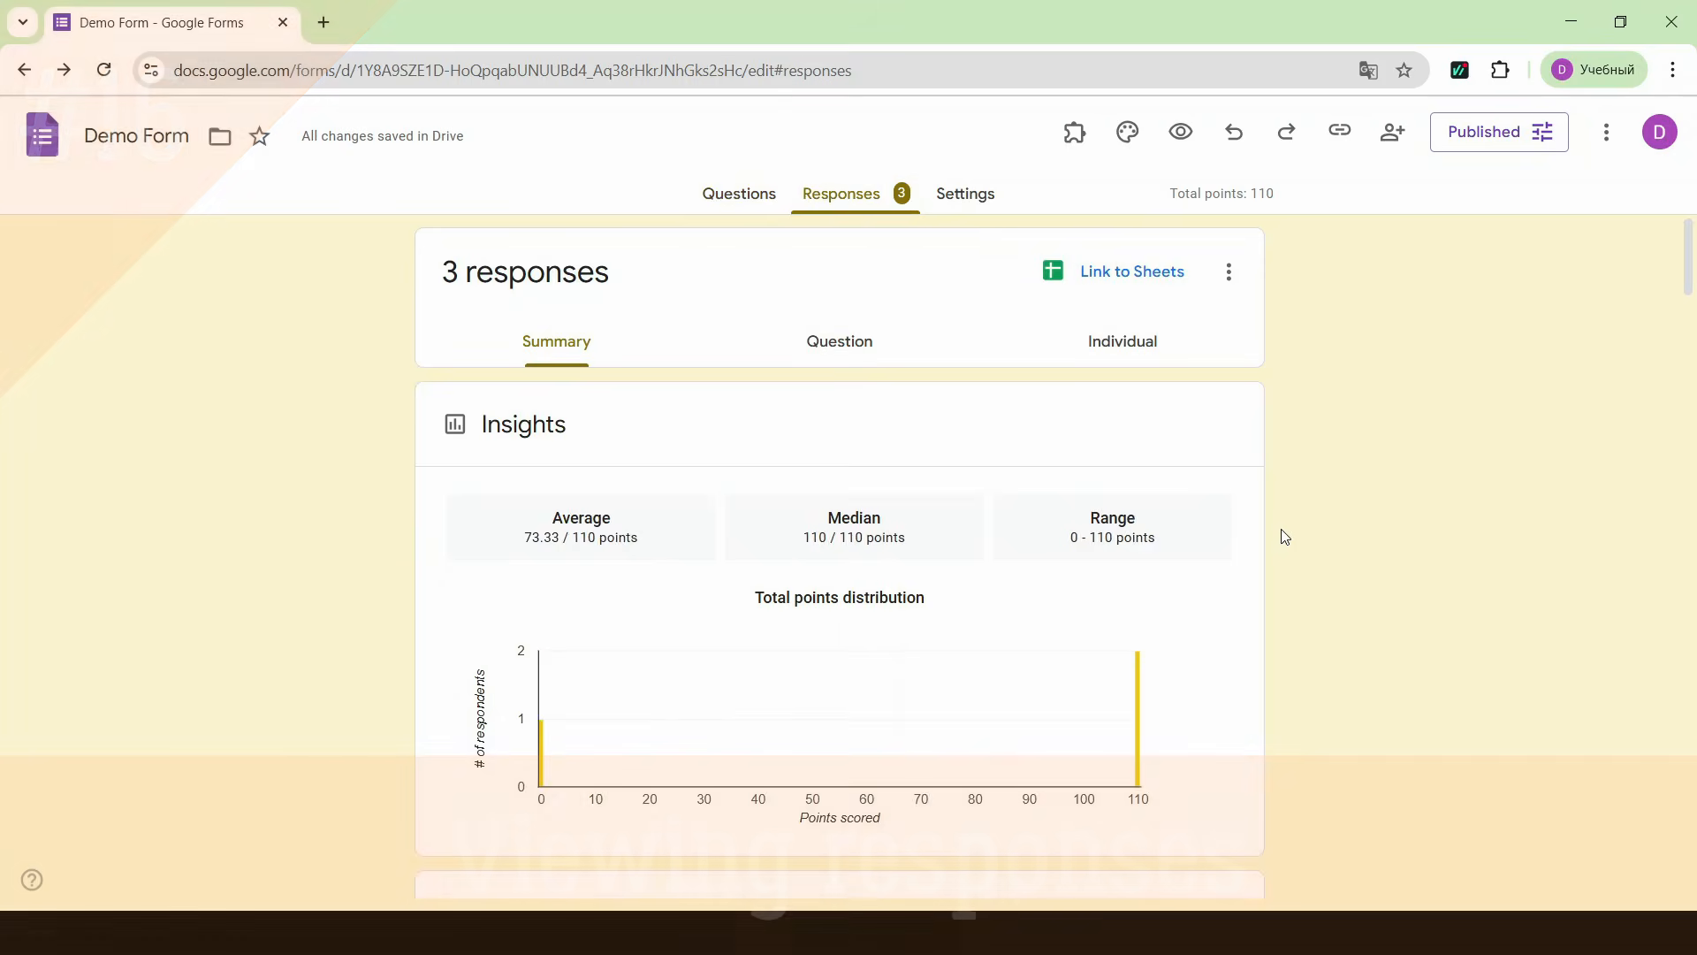
scroll(1282, 538, down, 3)
scroll(1285, 538, down, 15)
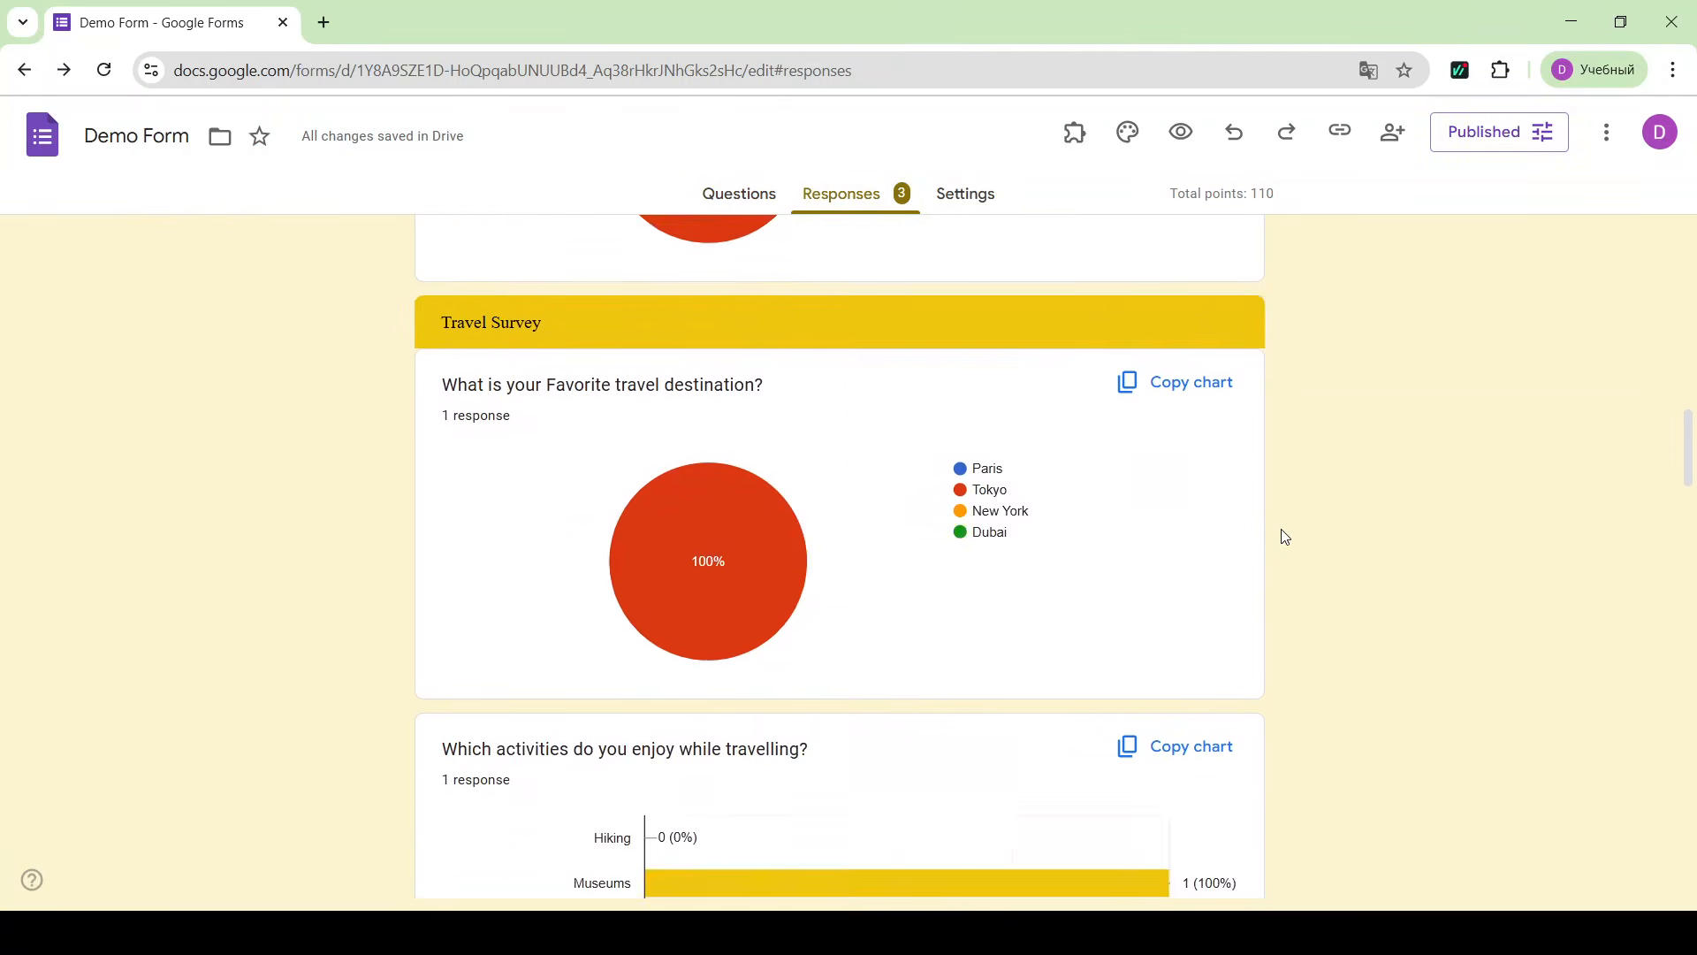
scroll(1282, 535, down, 5)
scroll(1282, 535, up, 20)
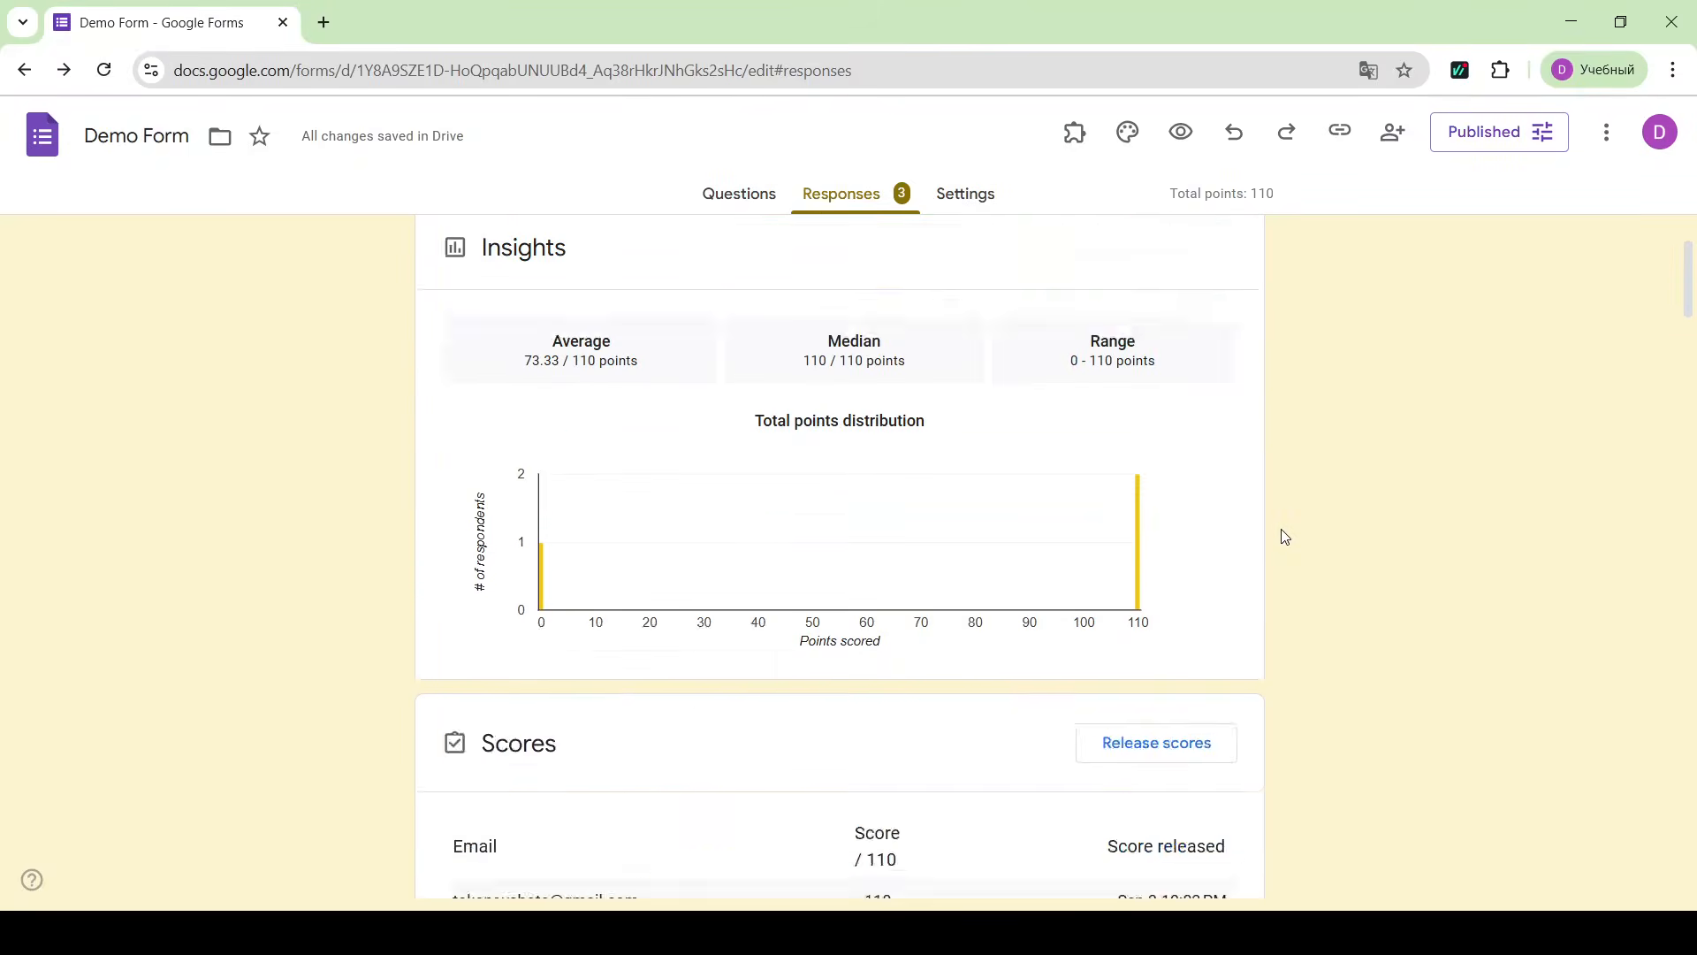
- Examine the responses grouped by question for the "Do you prefer" question
click(836, 365)
scroll(1064, 738, down, 3)
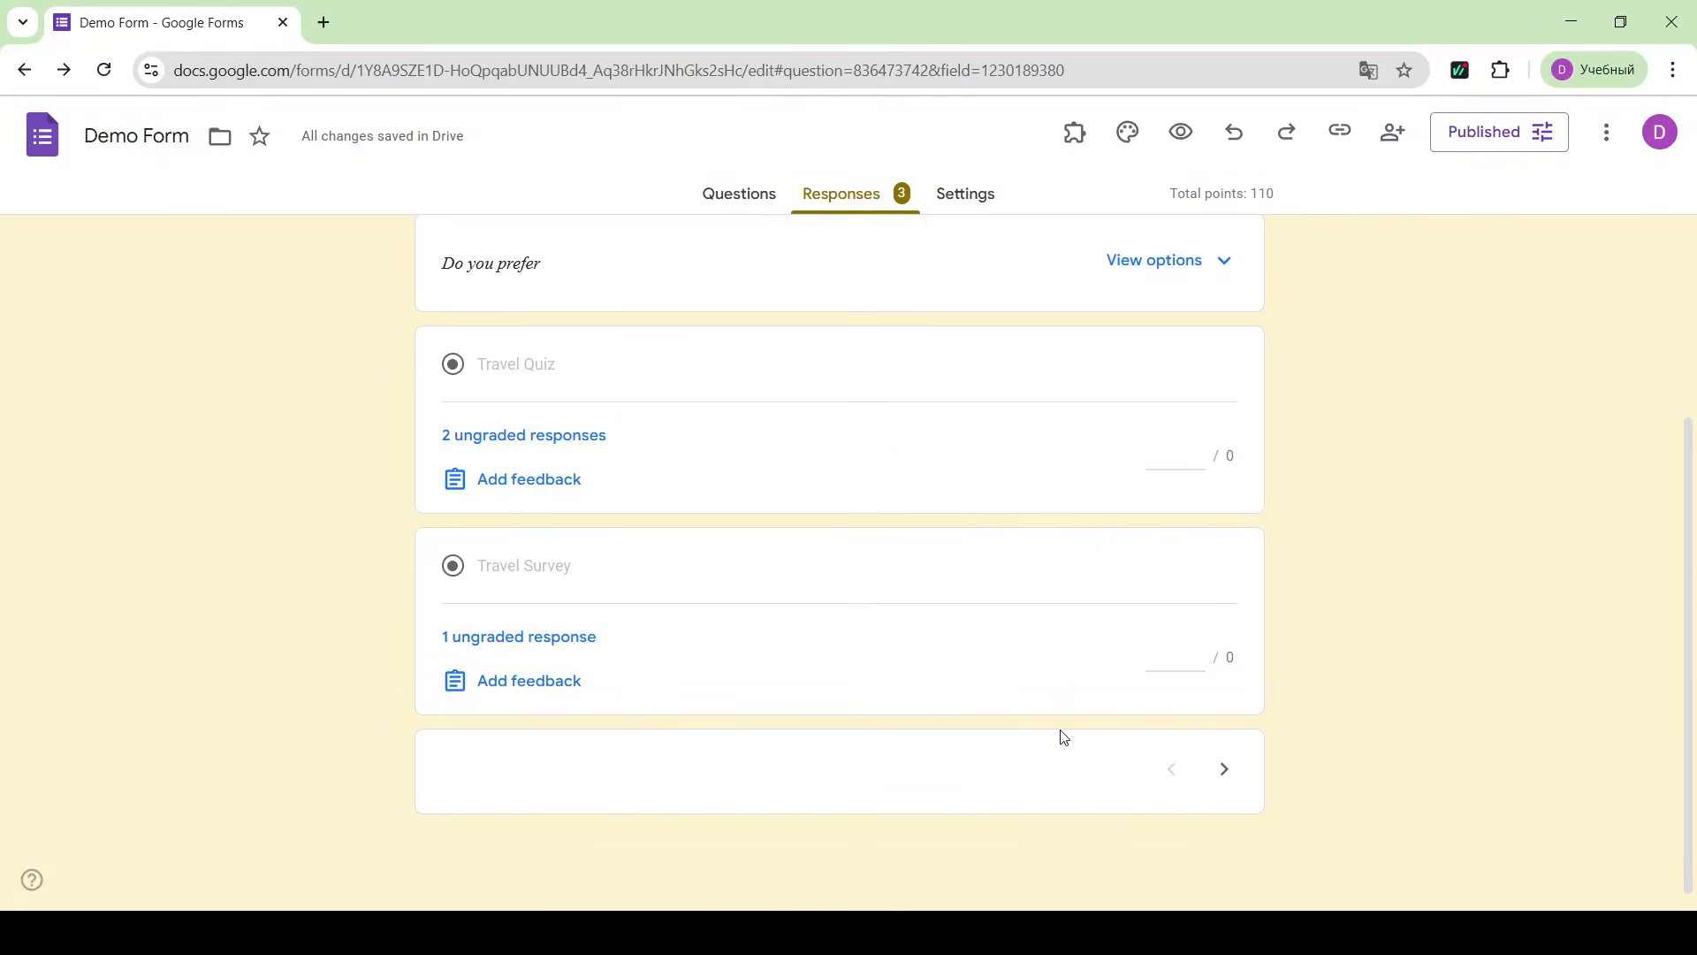
scroll(1045, 284, up, 3)
- Examine the individual responses of the first and third respondents from start to end
click(1125, 351)
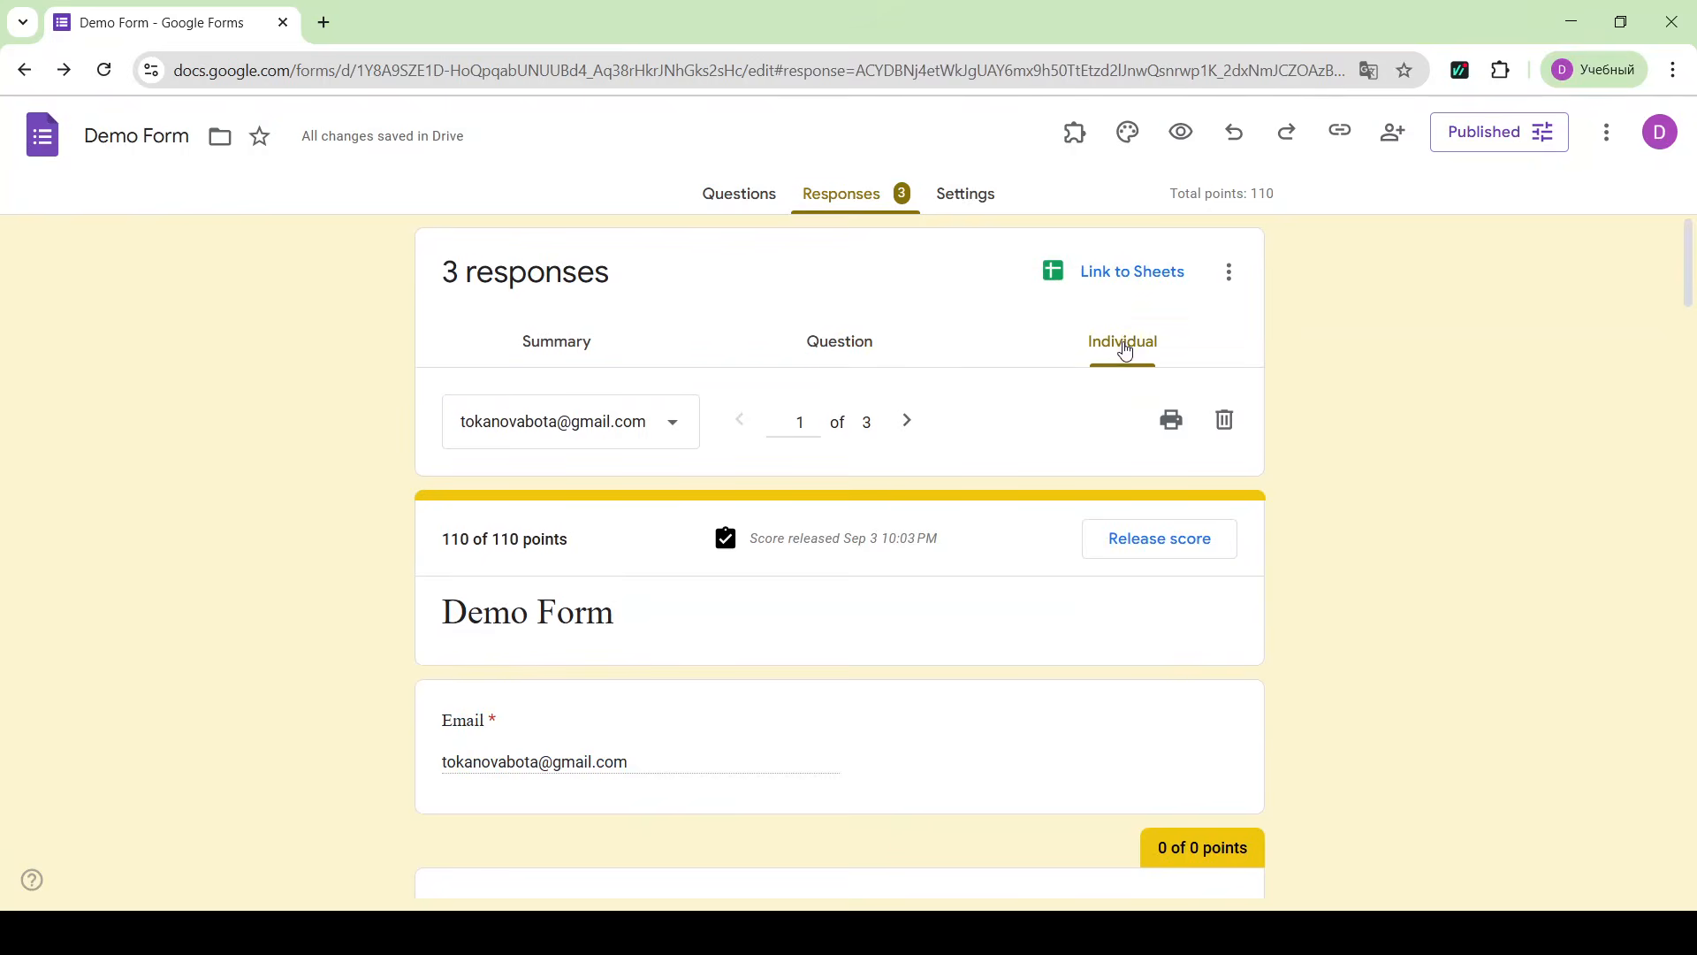
scroll(606, 481, down, 15)
scroll(610, 479, up, 15)
click(598, 425)
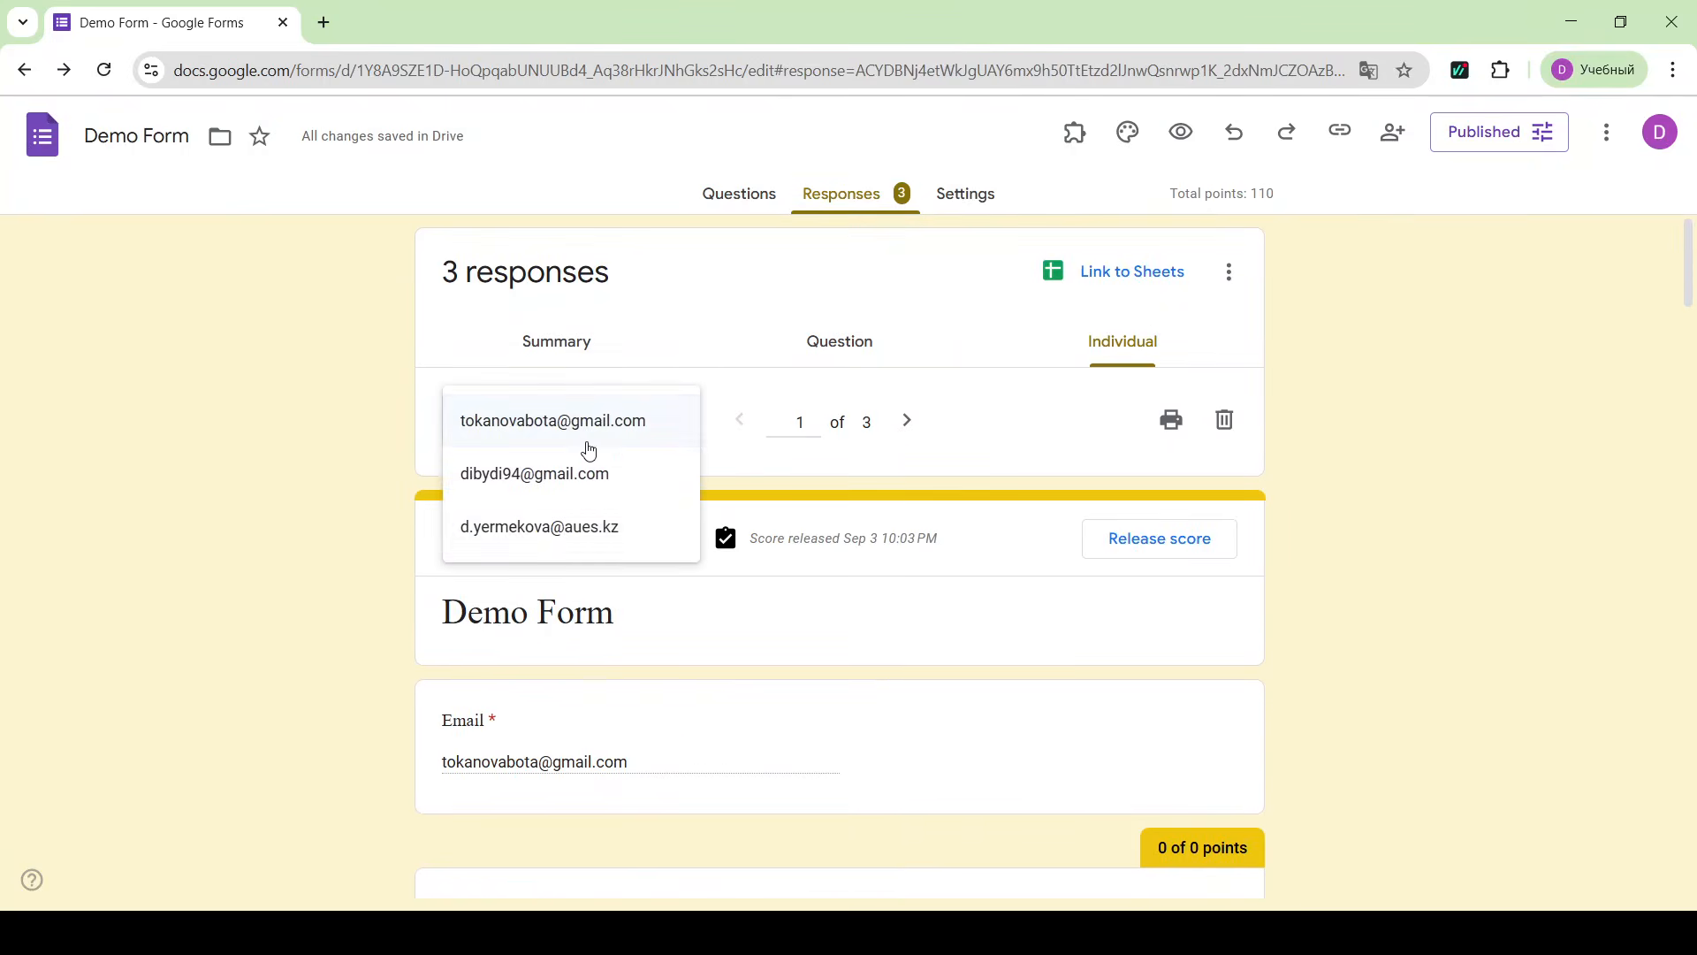
click(549, 527)
scroll(543, 530, down, 20)
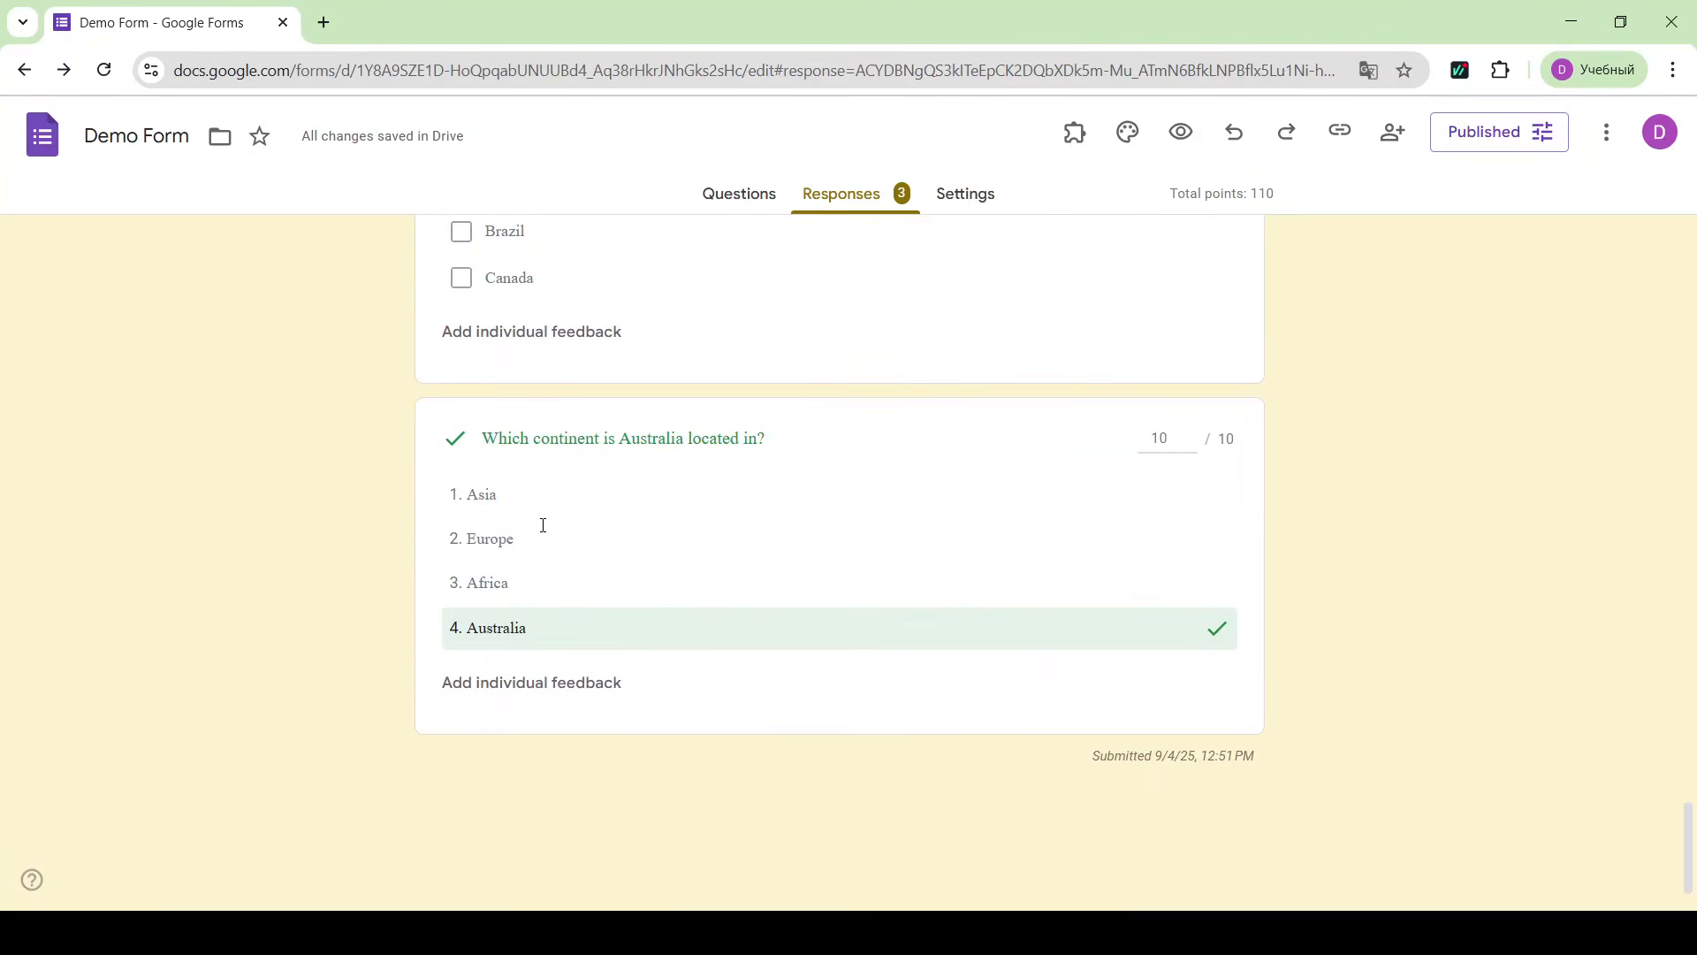
scroll(543, 530, up, 20)
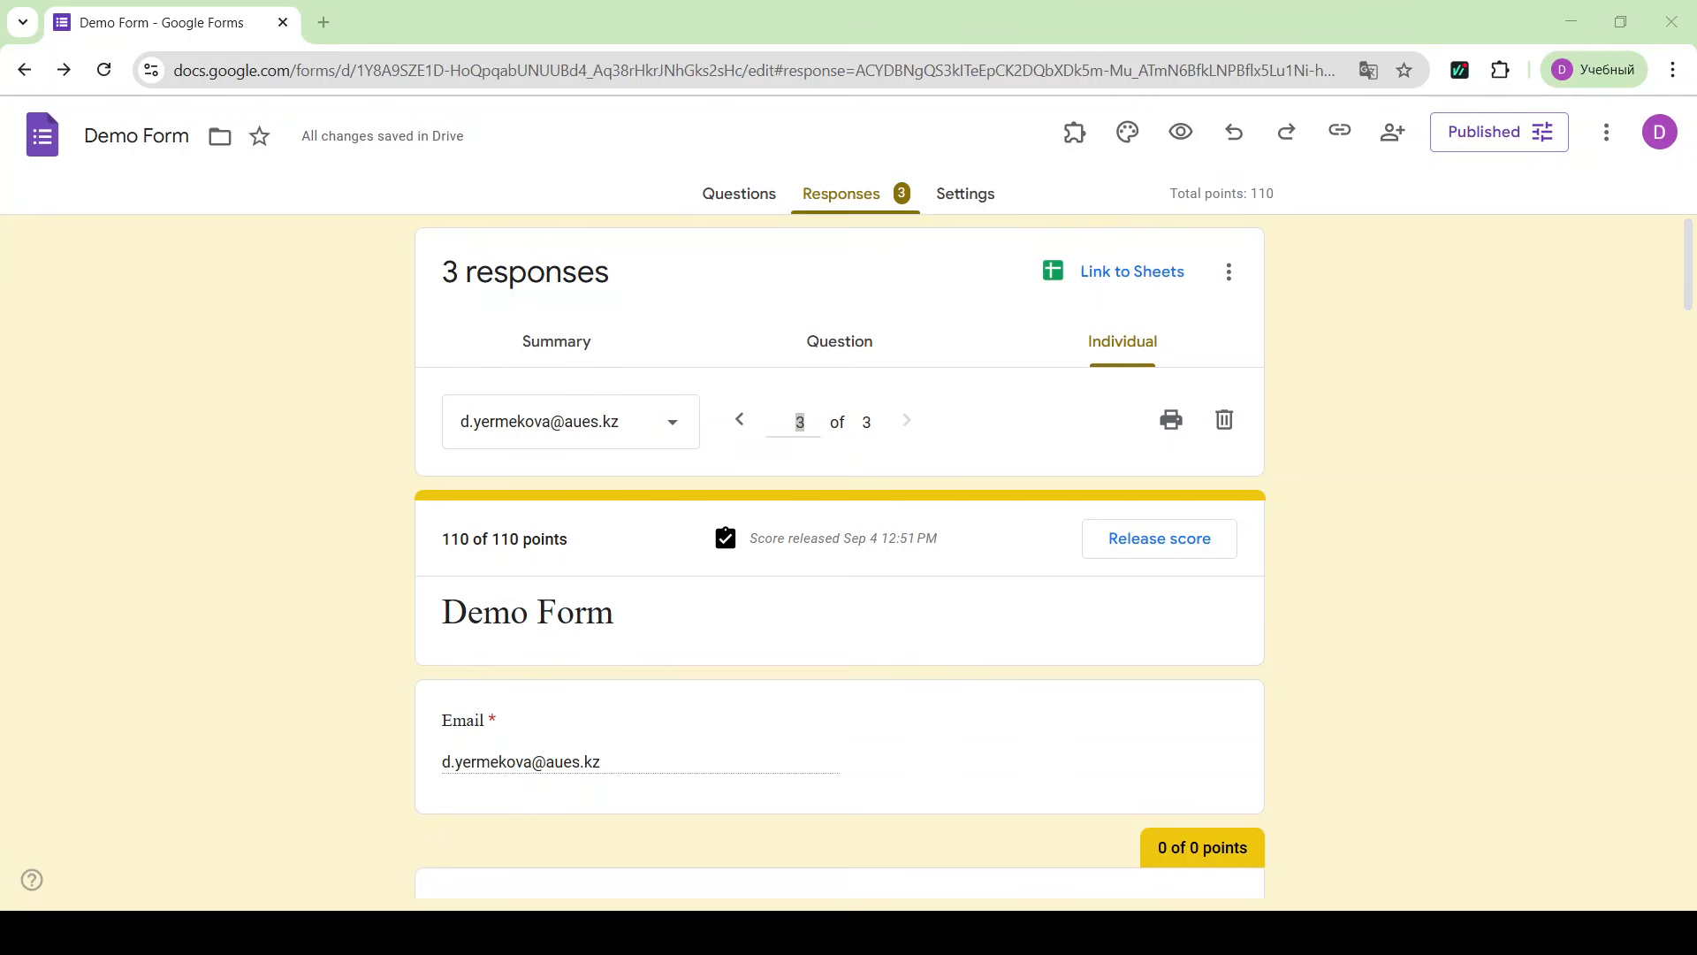
- Switch to Gmail, download the attached Travel Quiz certificate PDF, view it and close it
key(alt+Tab)
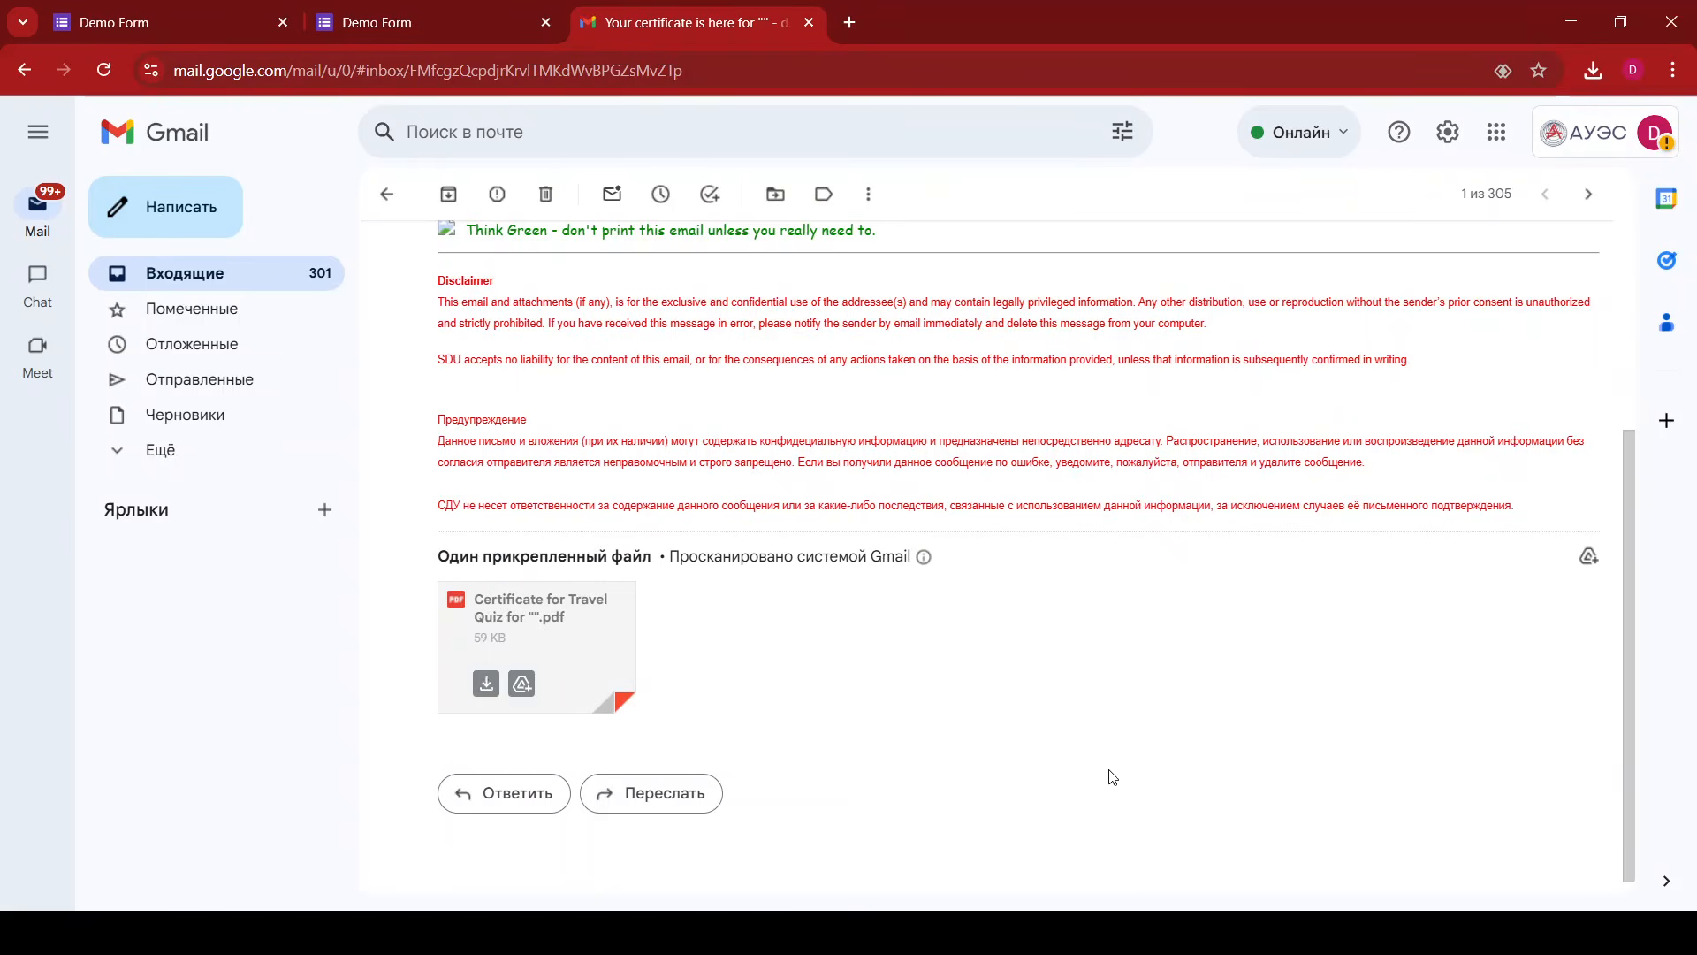
click(487, 687)
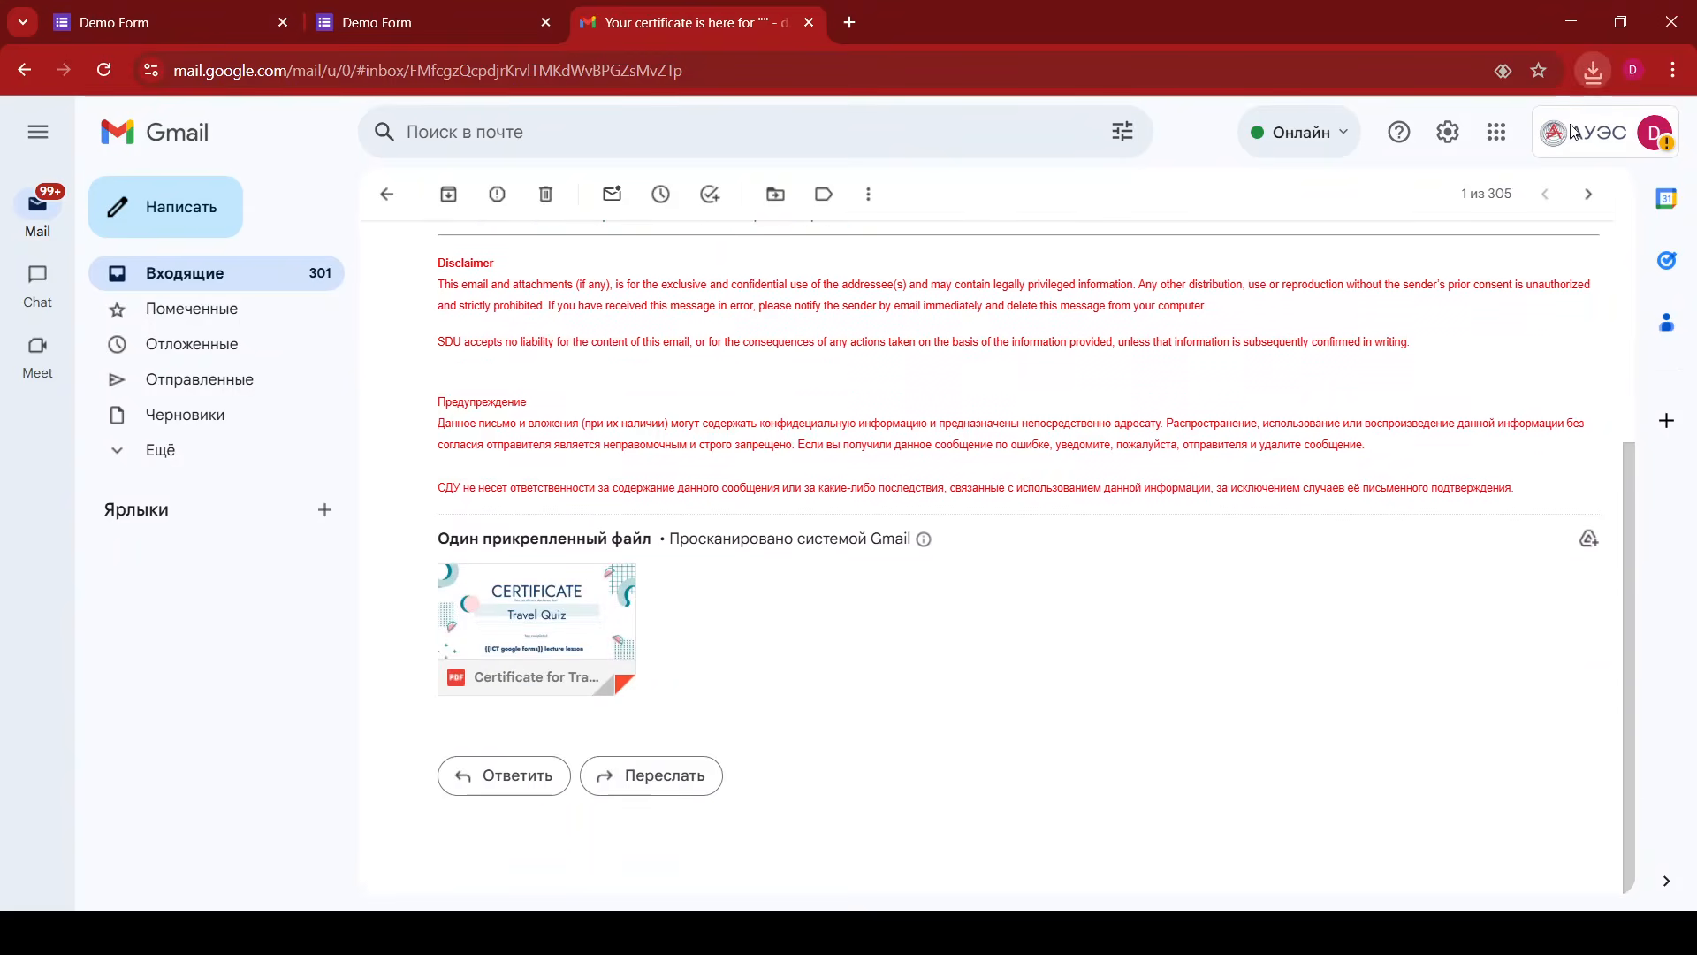
click(1448, 135)
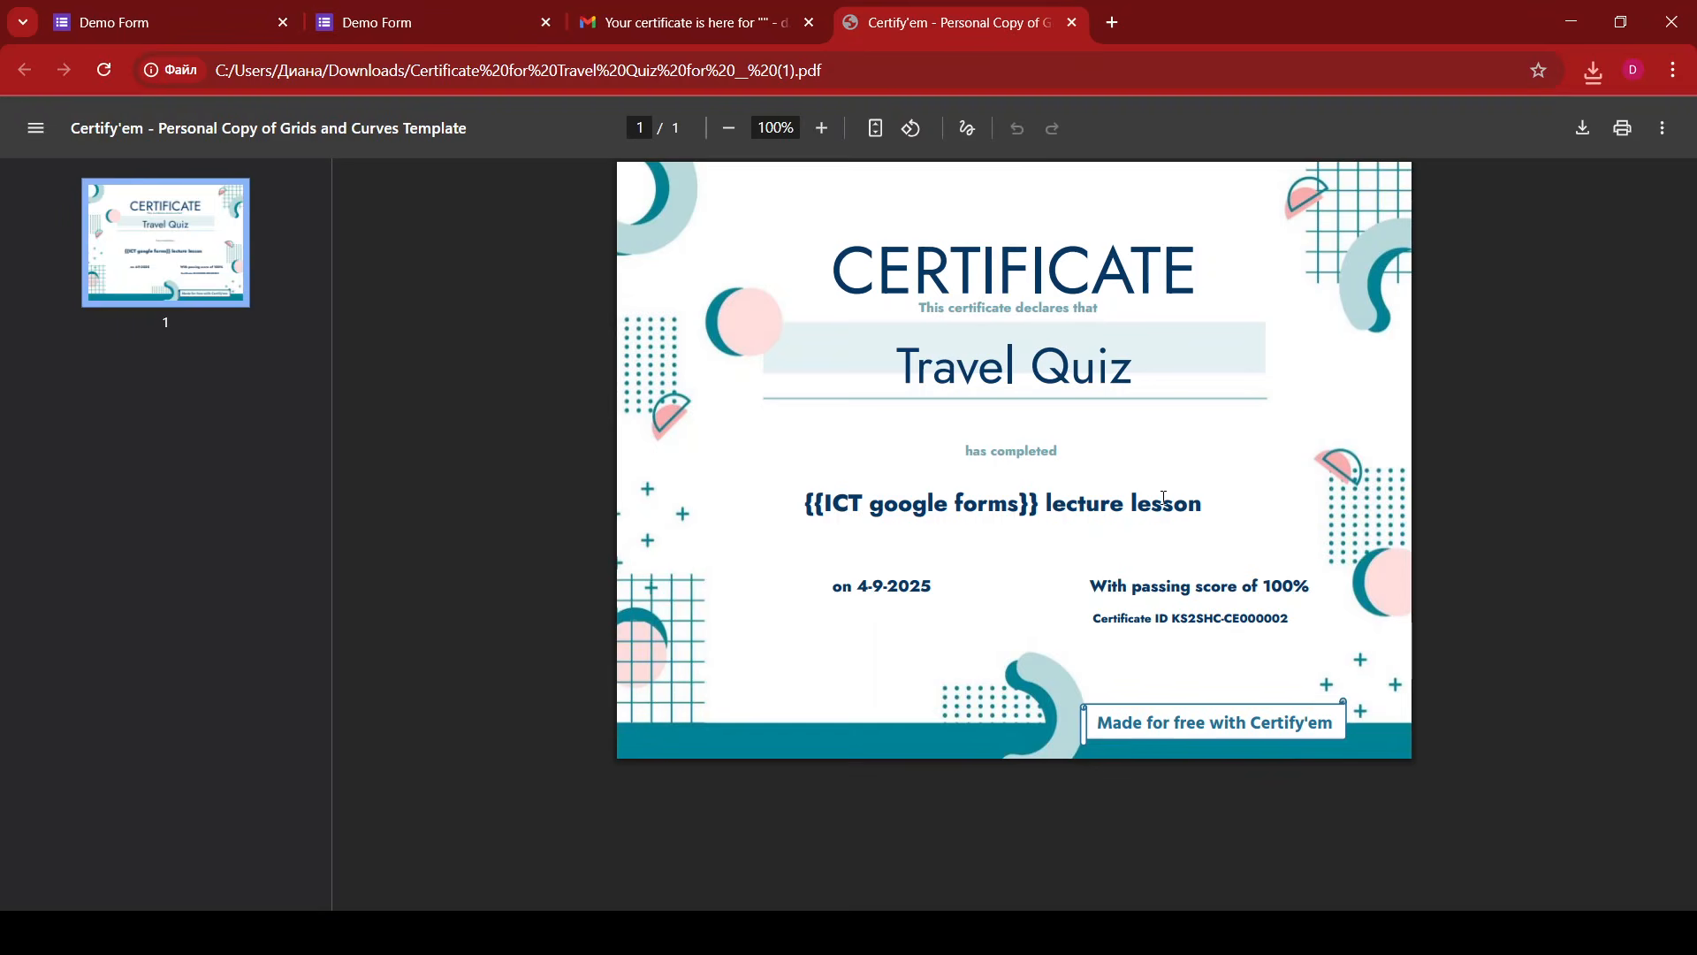
click(1072, 23)
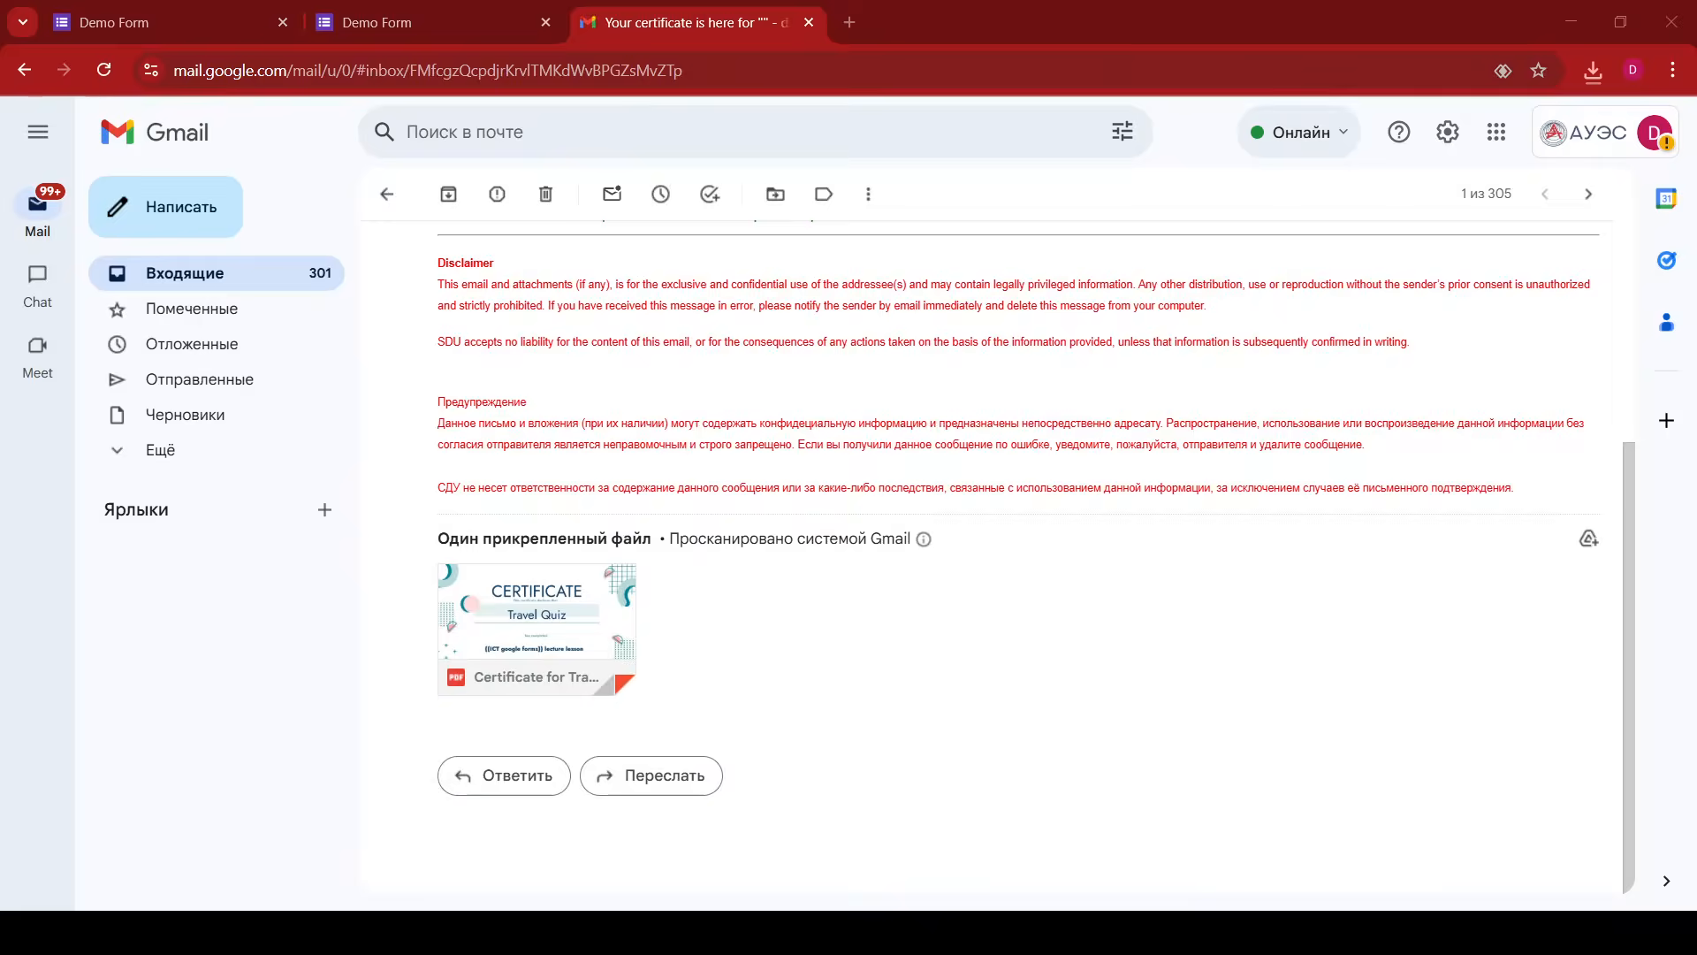